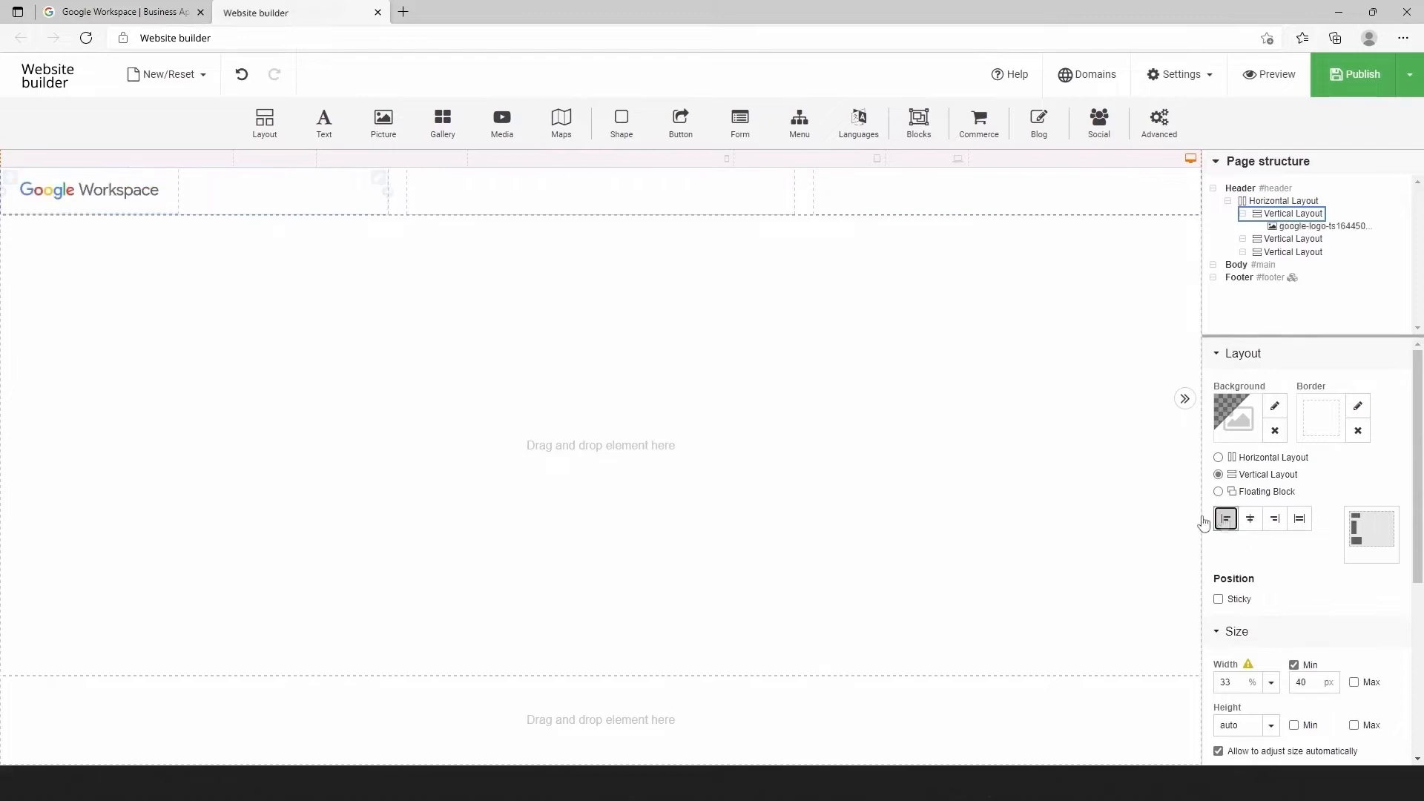
Narrow the header column holding the logo to the logo's width and select the empty middle column
{"action": "left_click_drag", "start_coordinate": [385, 204], "coordinate": [181, 194]}
{"action": "left_click", "coordinate": [213, 204]}
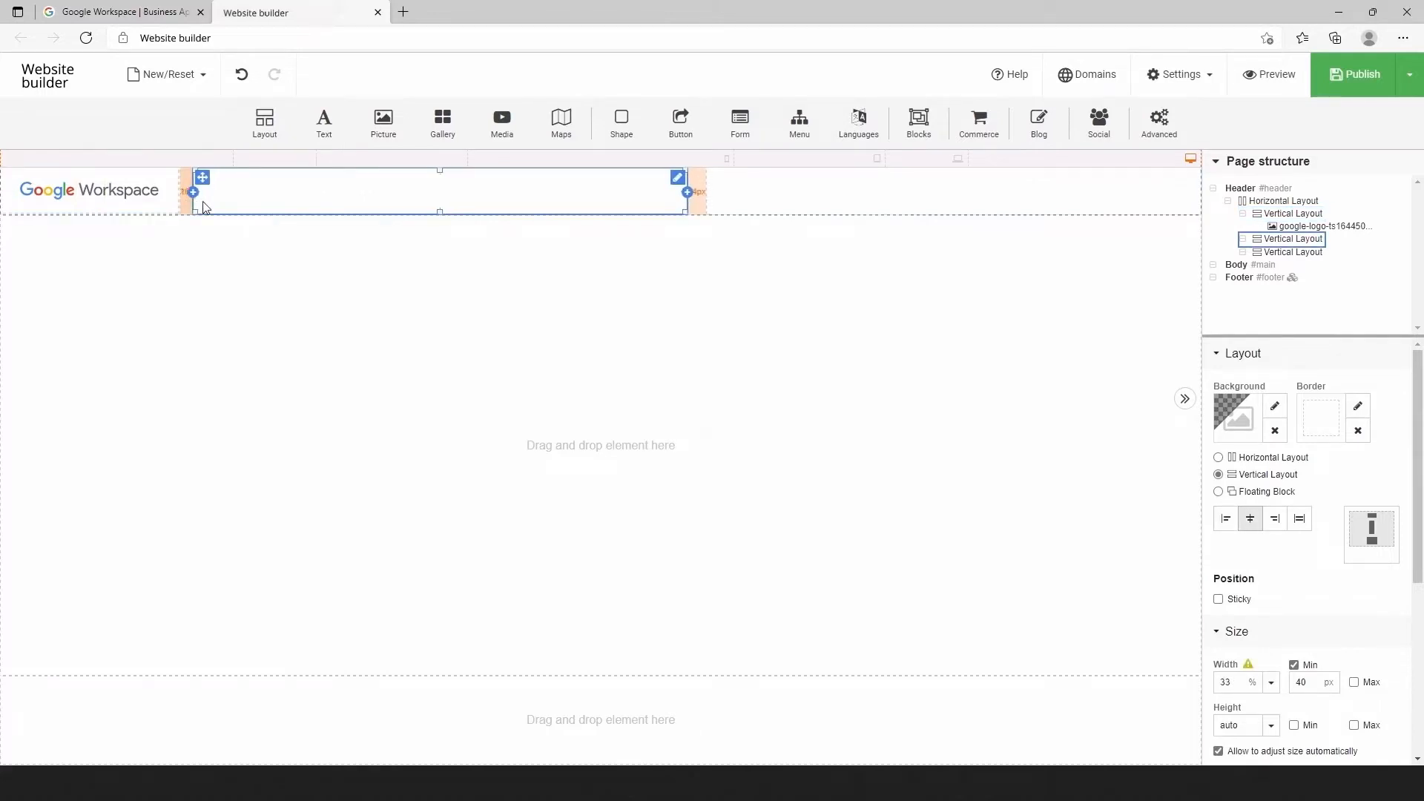
Add the bold horizontal menu with Home, About us, Services and Contacts to the middle header column and left-align that column's content
{"action": "left_click_drag", "start_coordinate": [799, 120], "coordinate": [496, 204]}
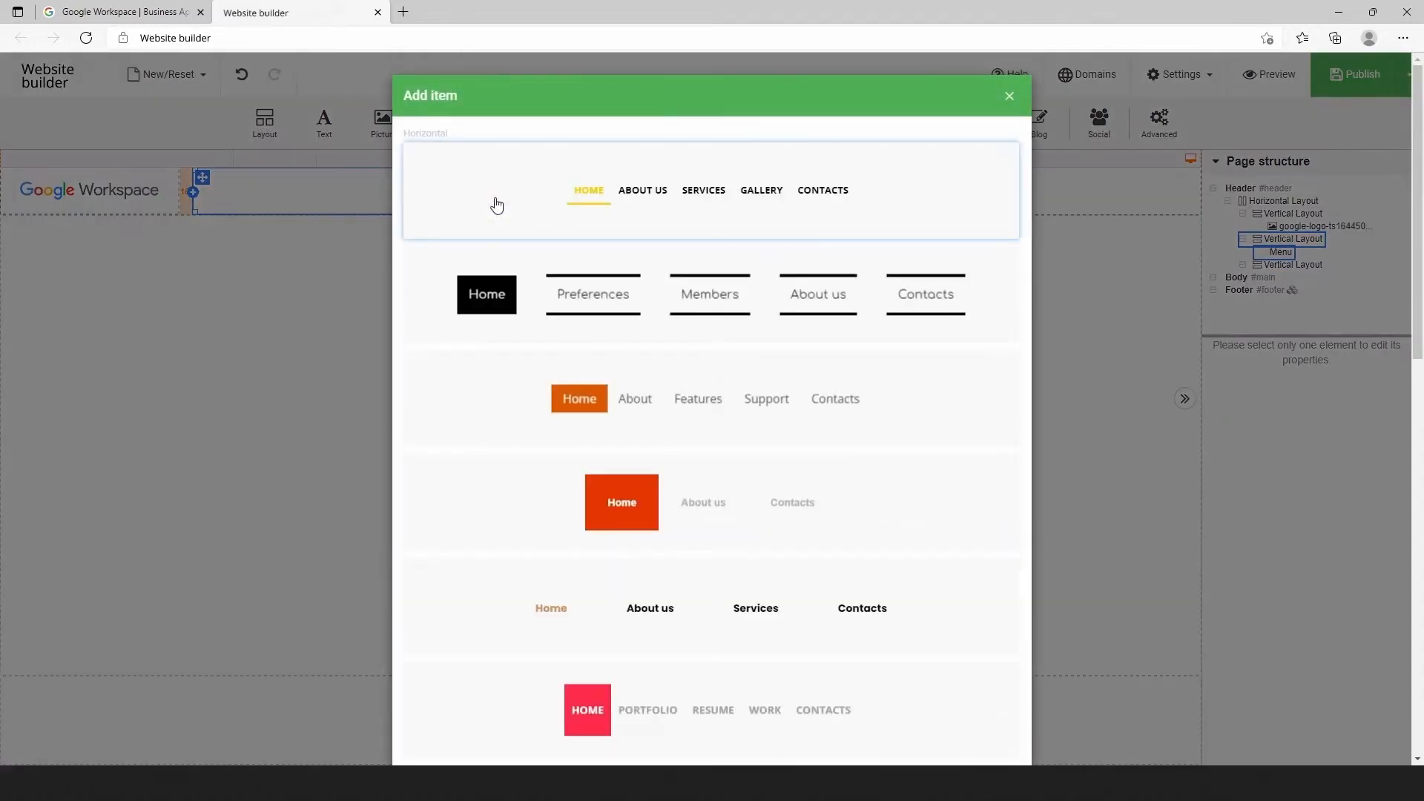
{"action": "left_click", "coordinate": [531, 613]}
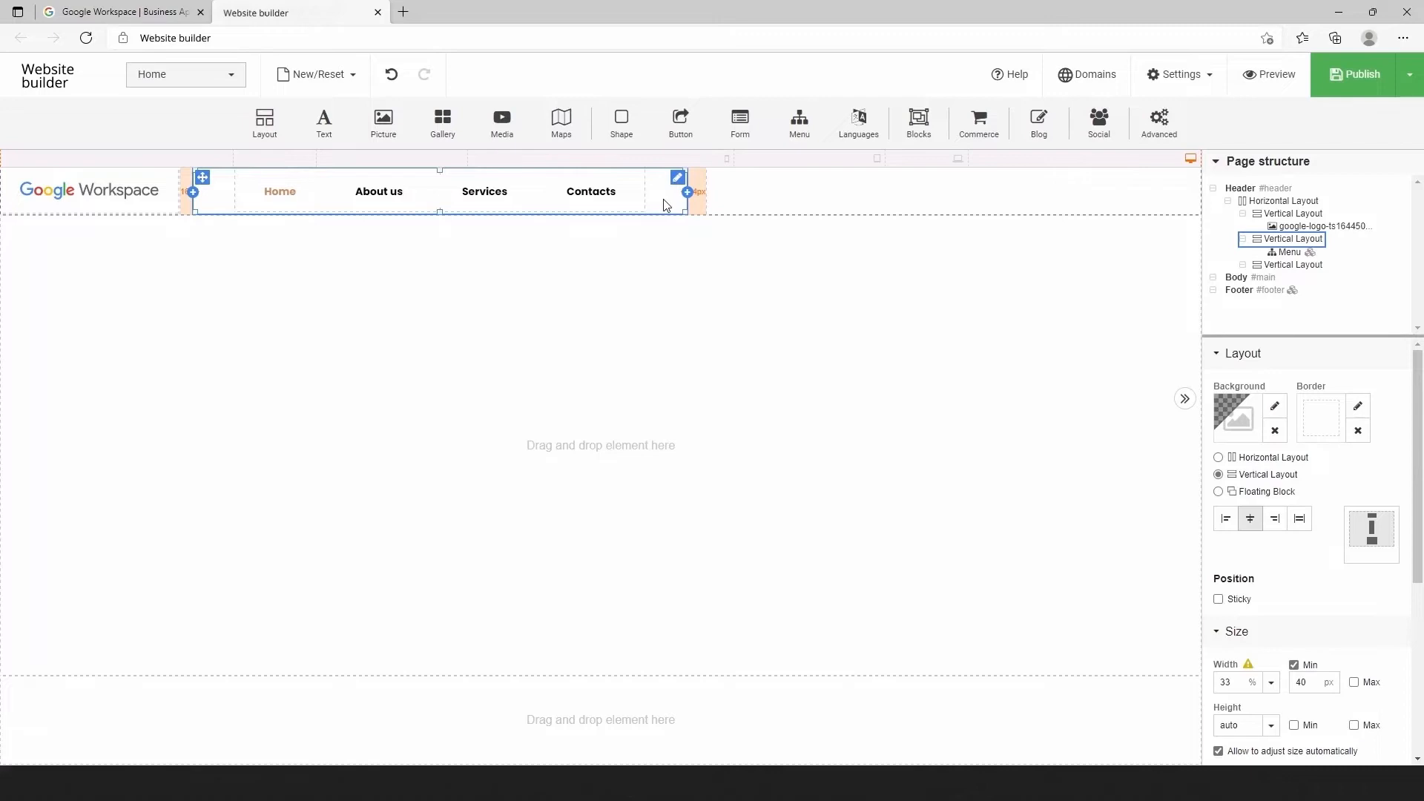
{"action": "left_click", "coordinate": [1226, 519]}
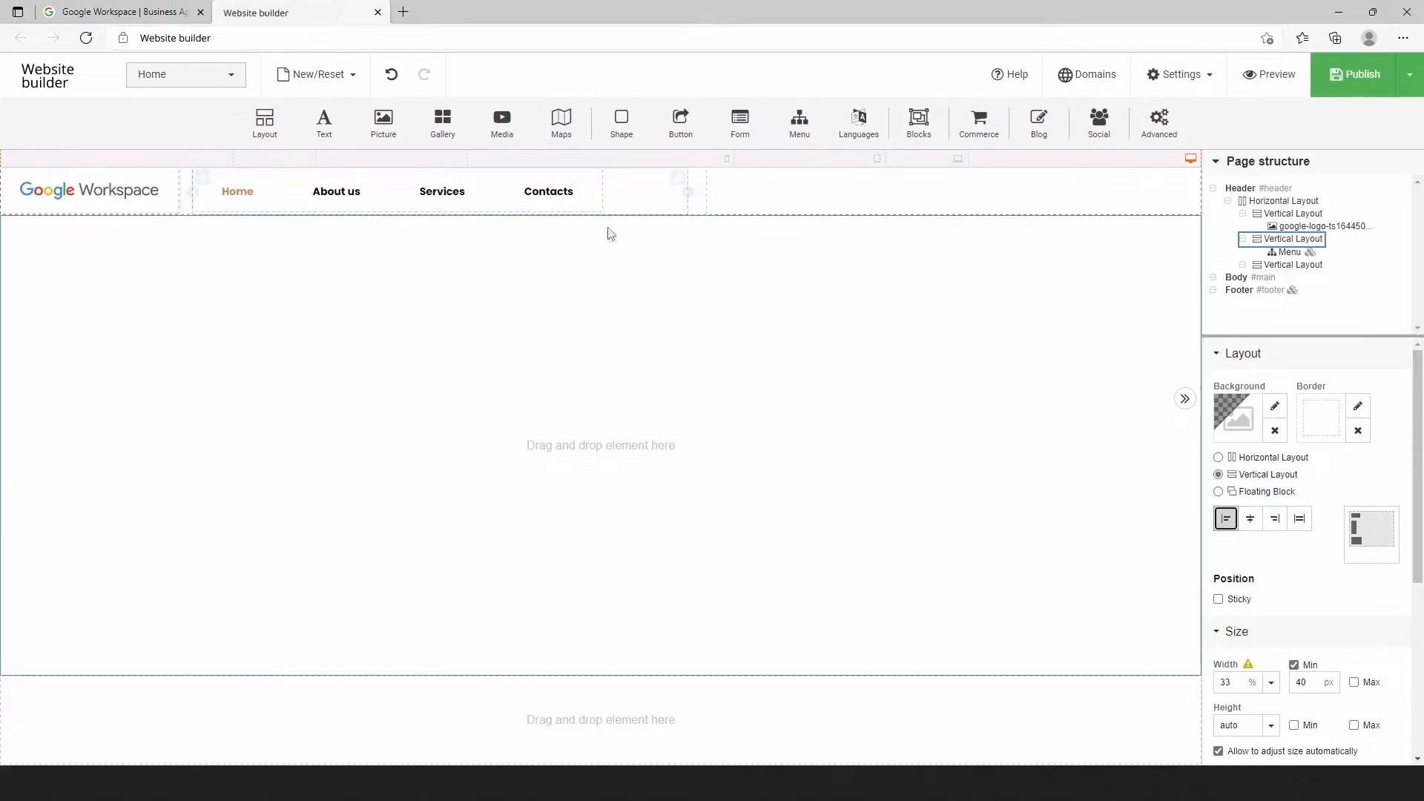
Edit the menu items, renaming Home to Solutions and About us to Products
{"action": "left_click", "coordinate": [600, 180]}
{"action": "left_click", "coordinate": [600, 180]}
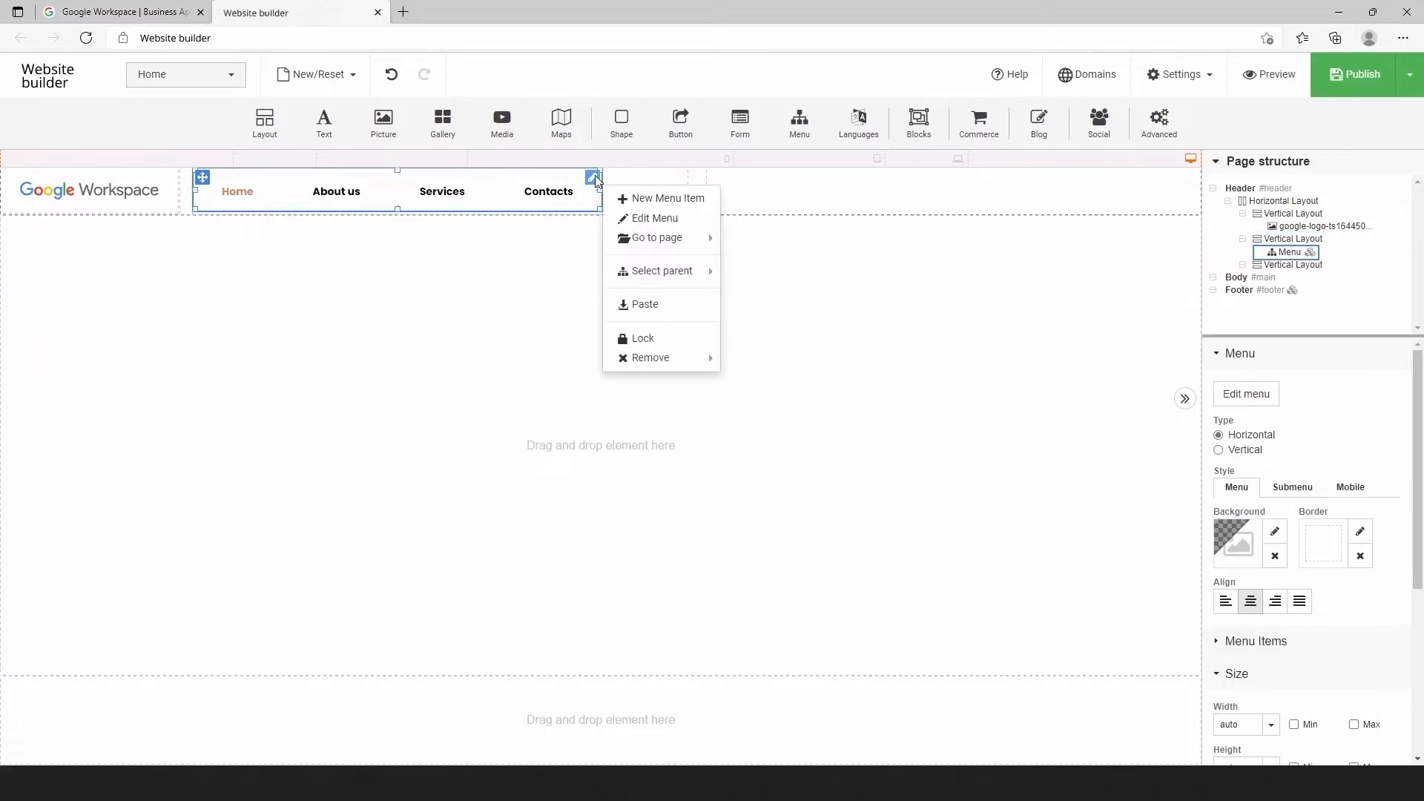
{"action": "left_click", "coordinate": [632, 215]}
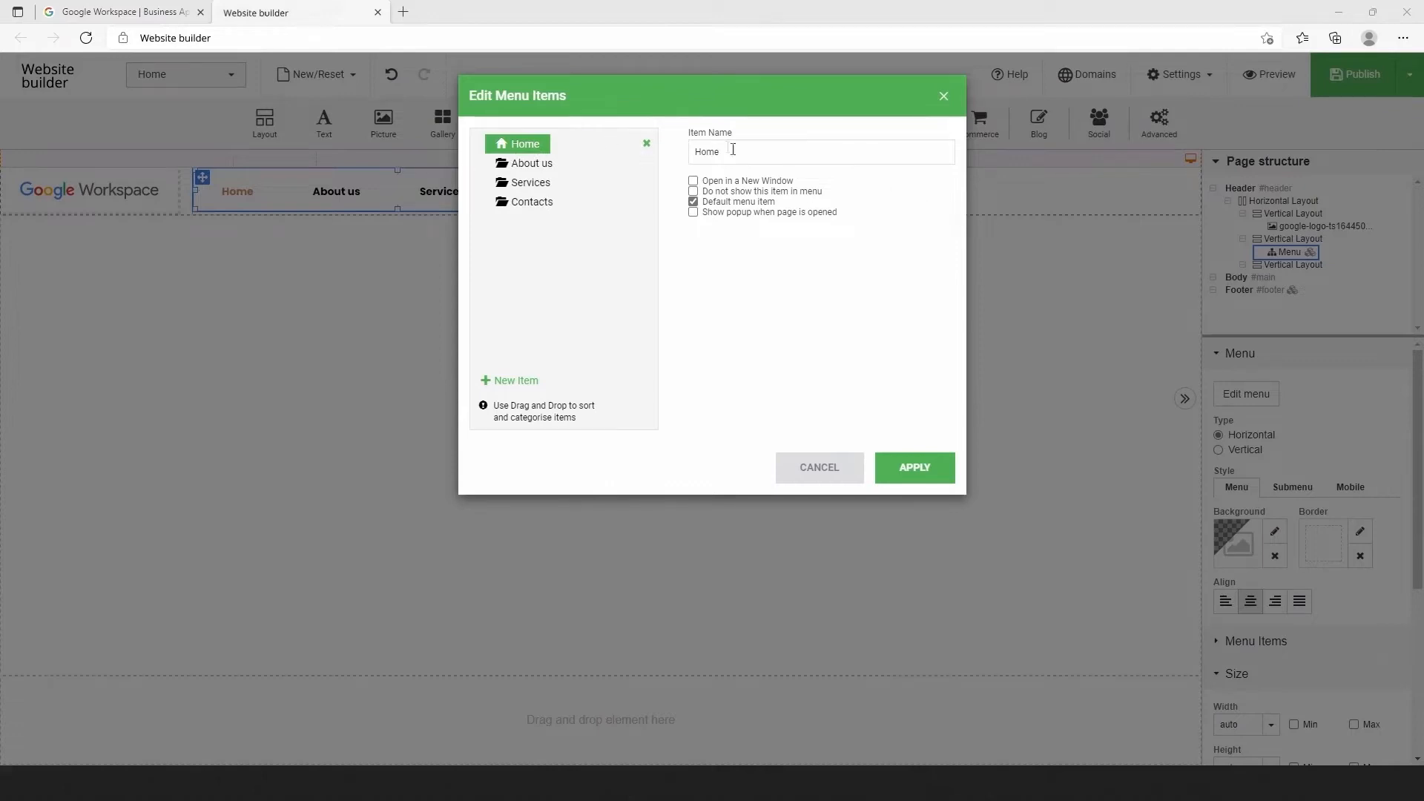
{"action": "left_click", "coordinate": [633, 145]}
{"action": "type", "text": "Soluti"}
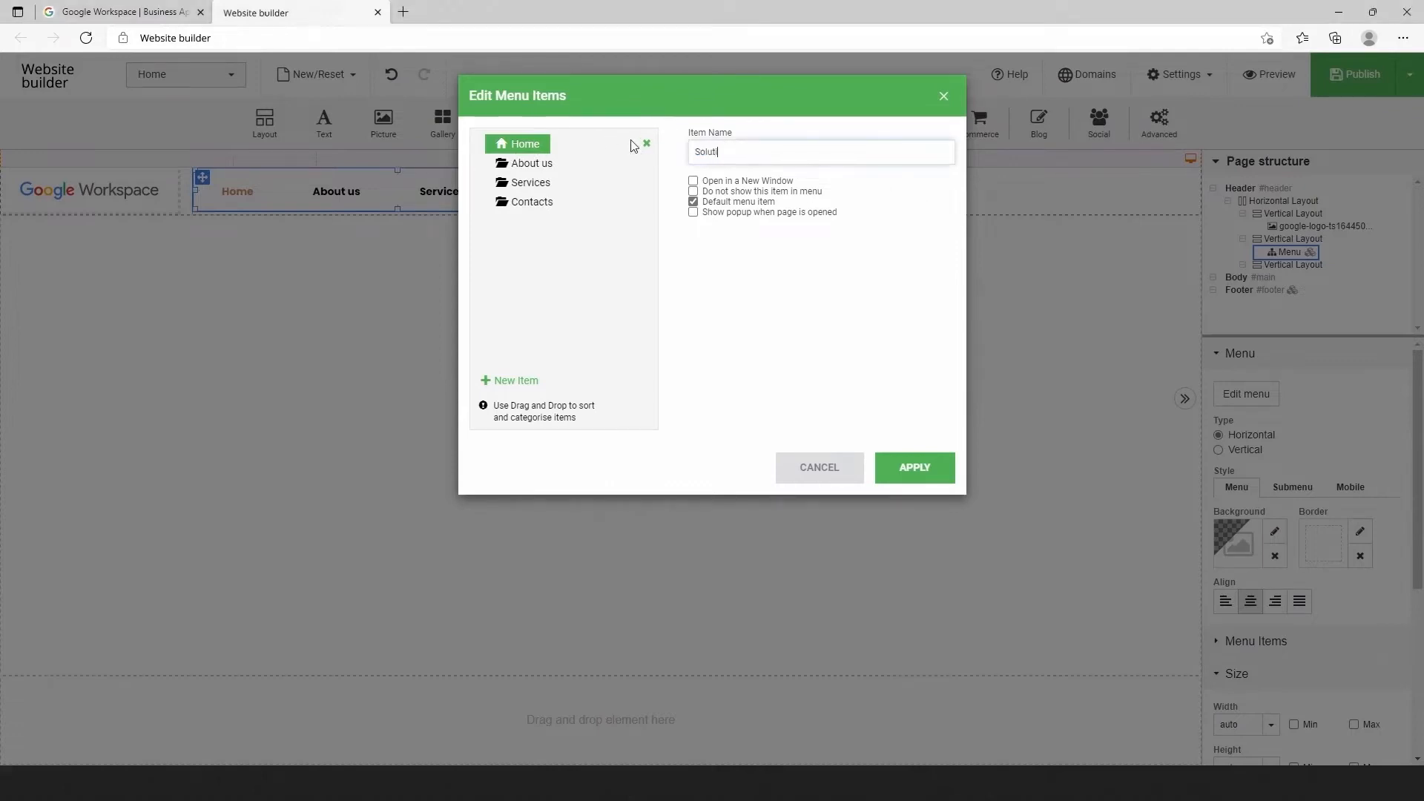
{"action": "type", "text": "ons"}
{"action": "left_click", "coordinate": [638, 163]}
{"action": "type", "text": "F"}
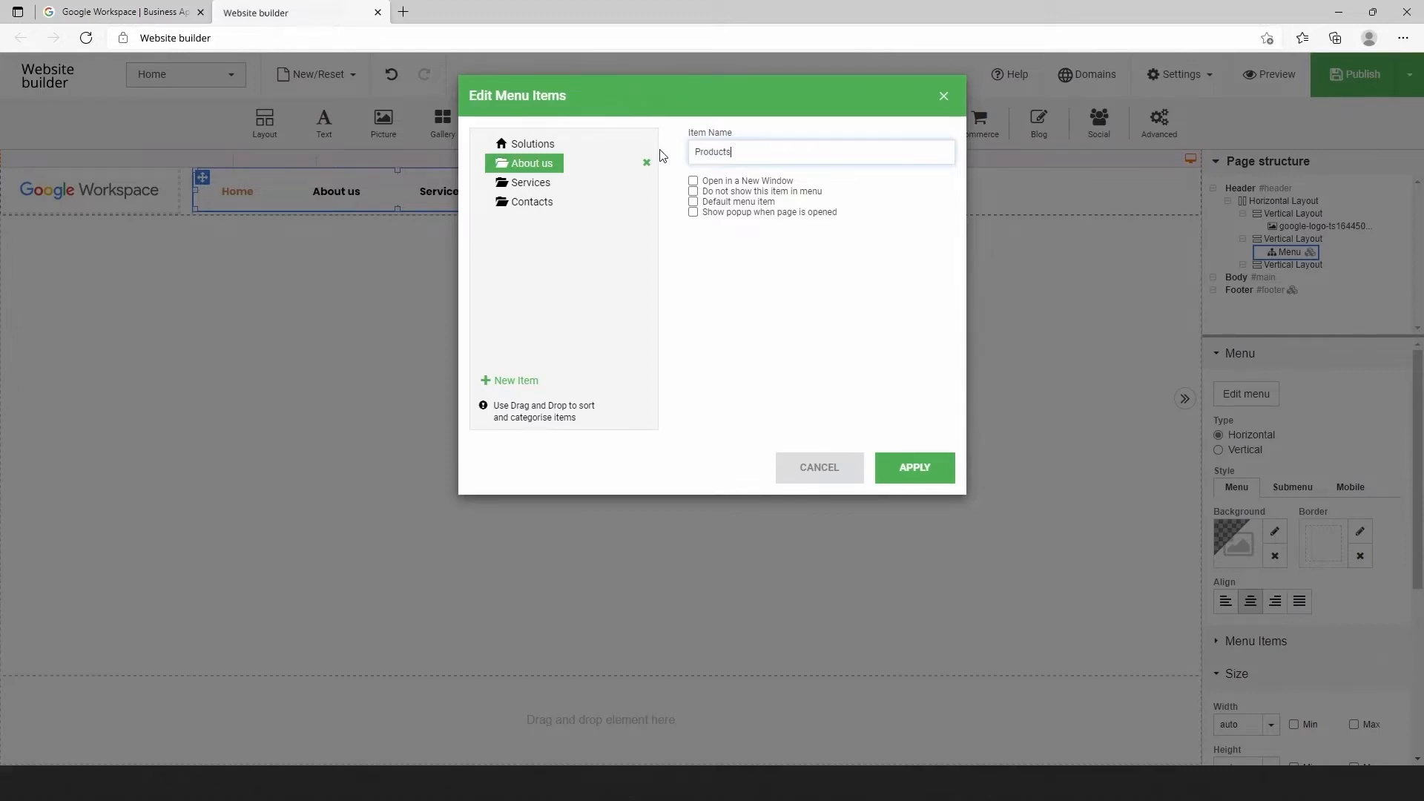
Rename the menu item Services to Pricing and Contacts to Resources, and apply the menu changes
{"action": "left_click", "coordinate": [655, 182]}
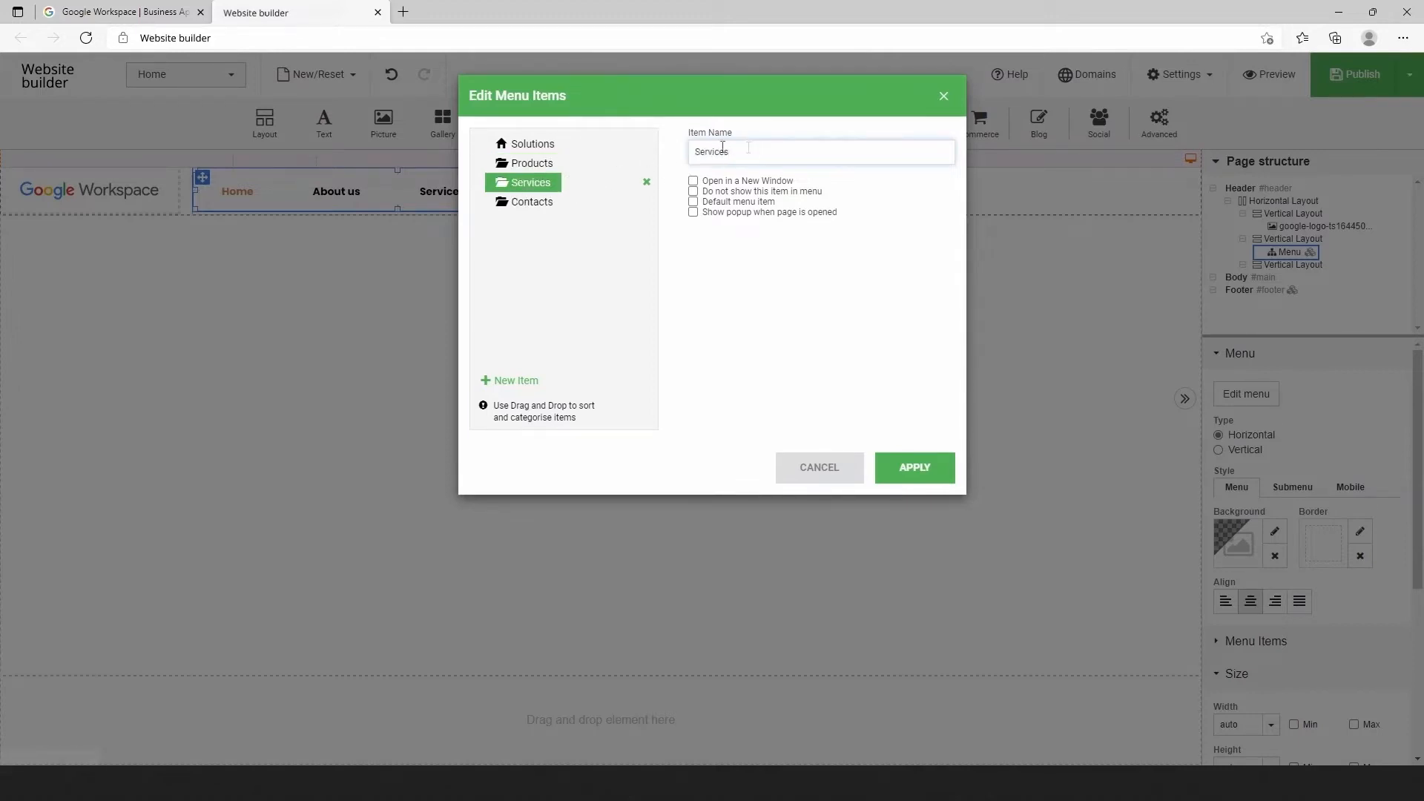
{"action": "type", "text": "Pricing"}
{"action": "left_click", "coordinate": [532, 202]}
{"action": "type", "text": "Re"}
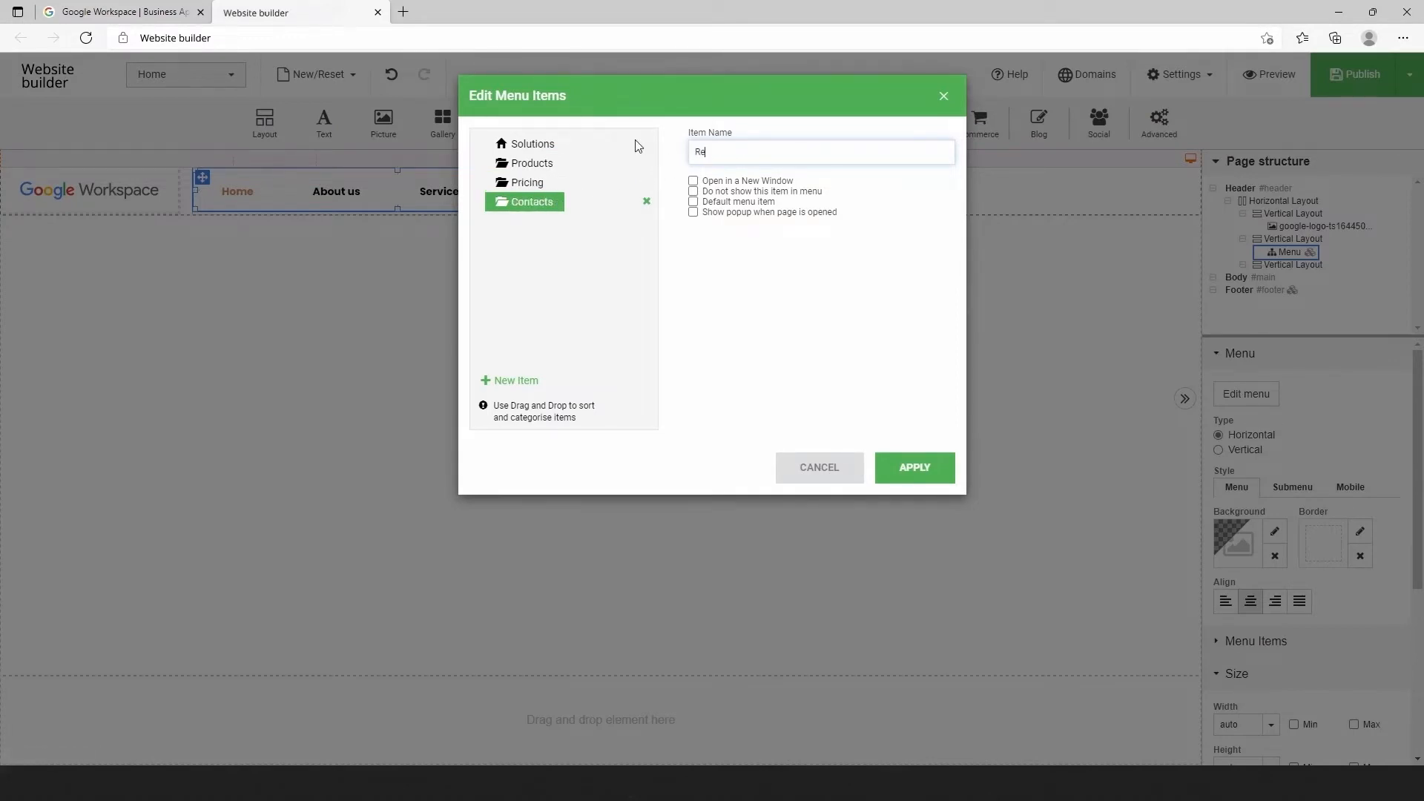
{"action": "type", "text": "sources"}
{"action": "left_click", "coordinate": [932, 469]}
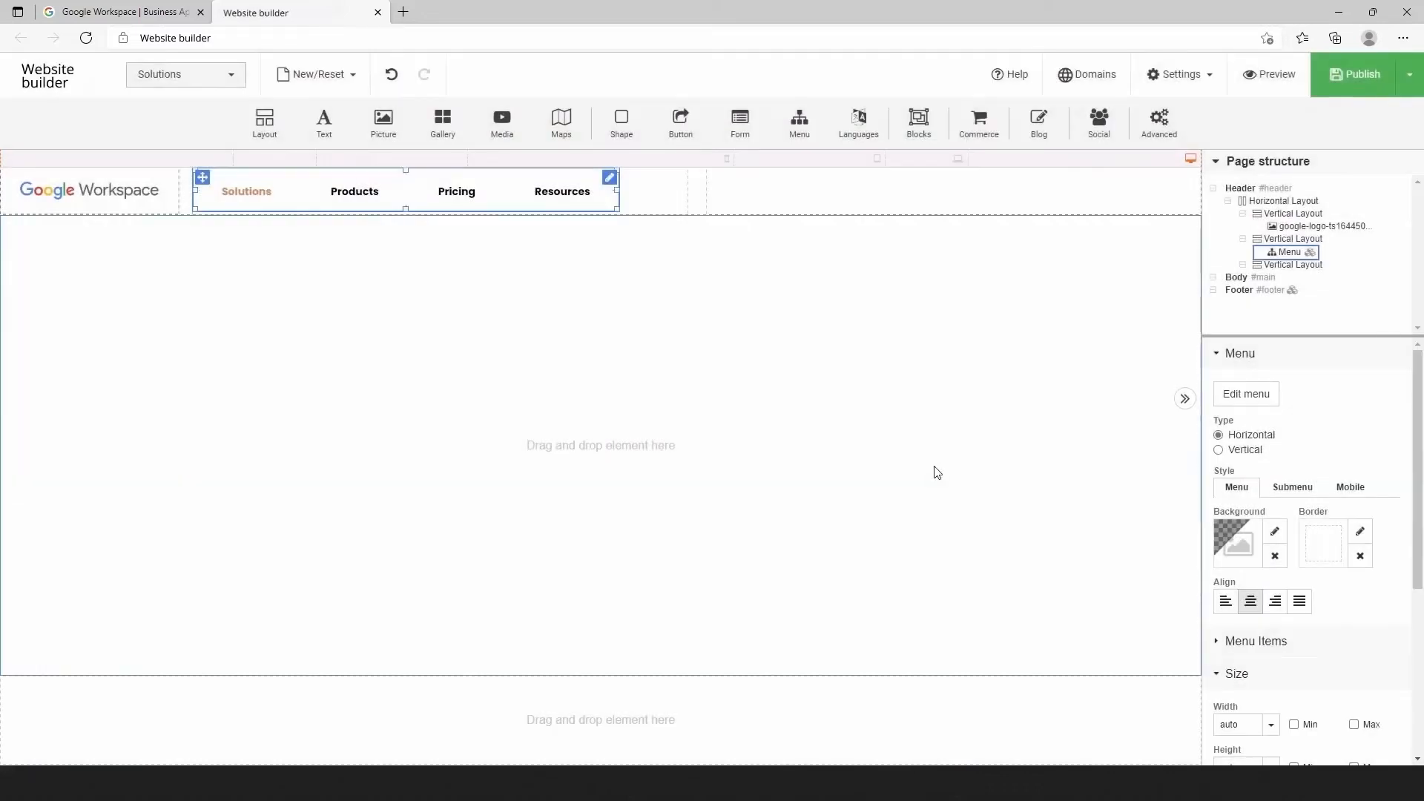
Set the font of the header menu items to Roboto
{"action": "left_click", "coordinate": [1216, 644]}
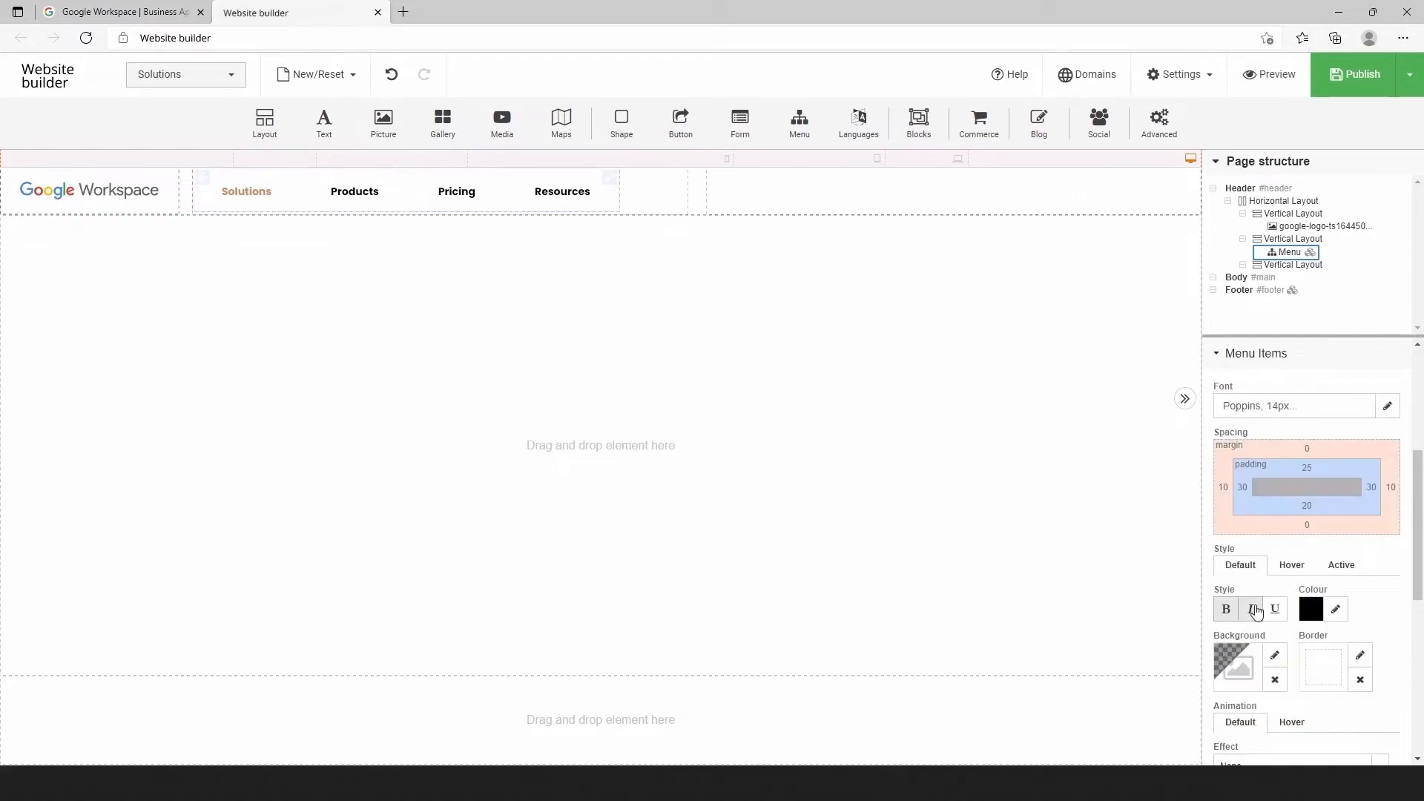
{"action": "scroll", "coordinate": [1255, 610], "scroll_direction": "down", "scroll_amount": 1}
{"action": "left_click", "coordinate": [1387, 374]}
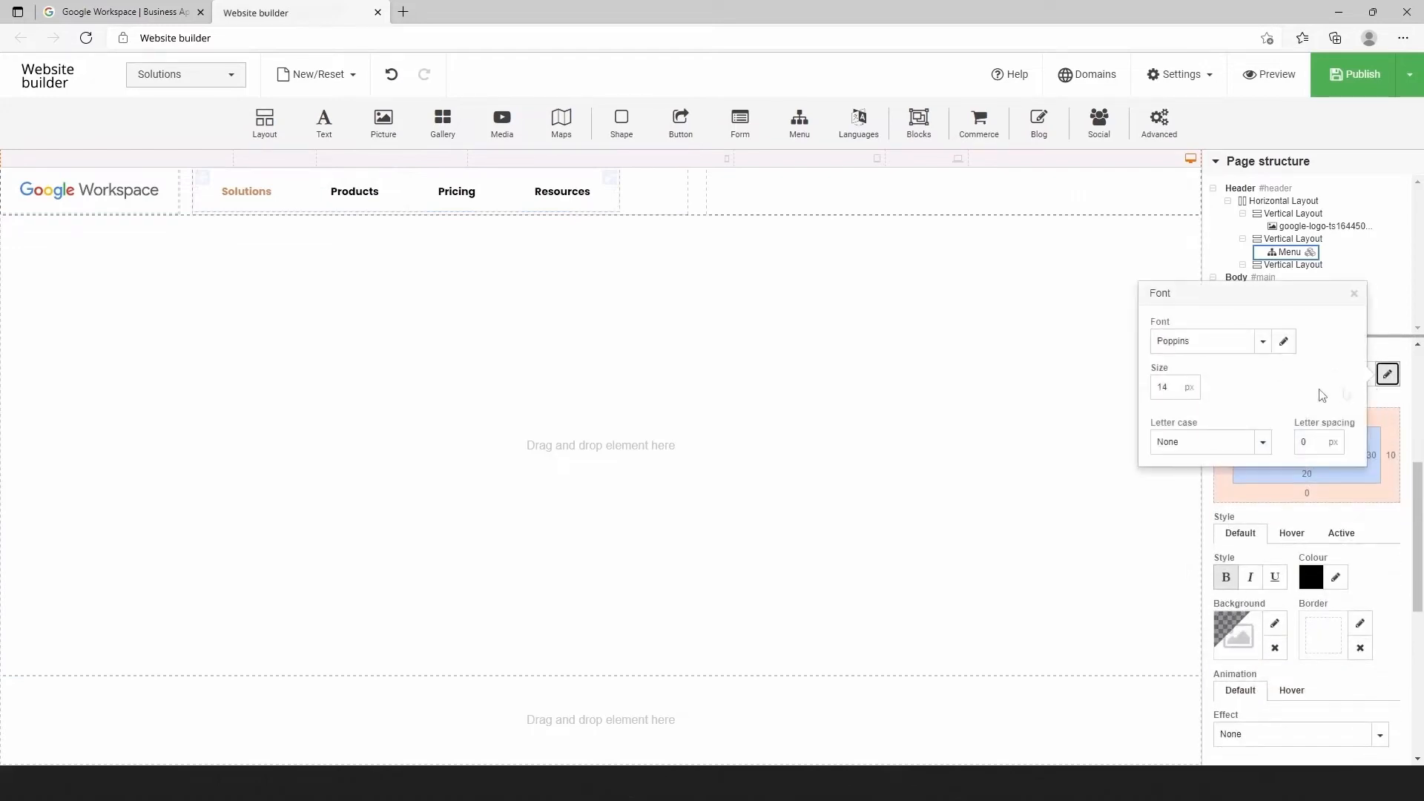
{"action": "left_click", "coordinate": [1261, 341]}
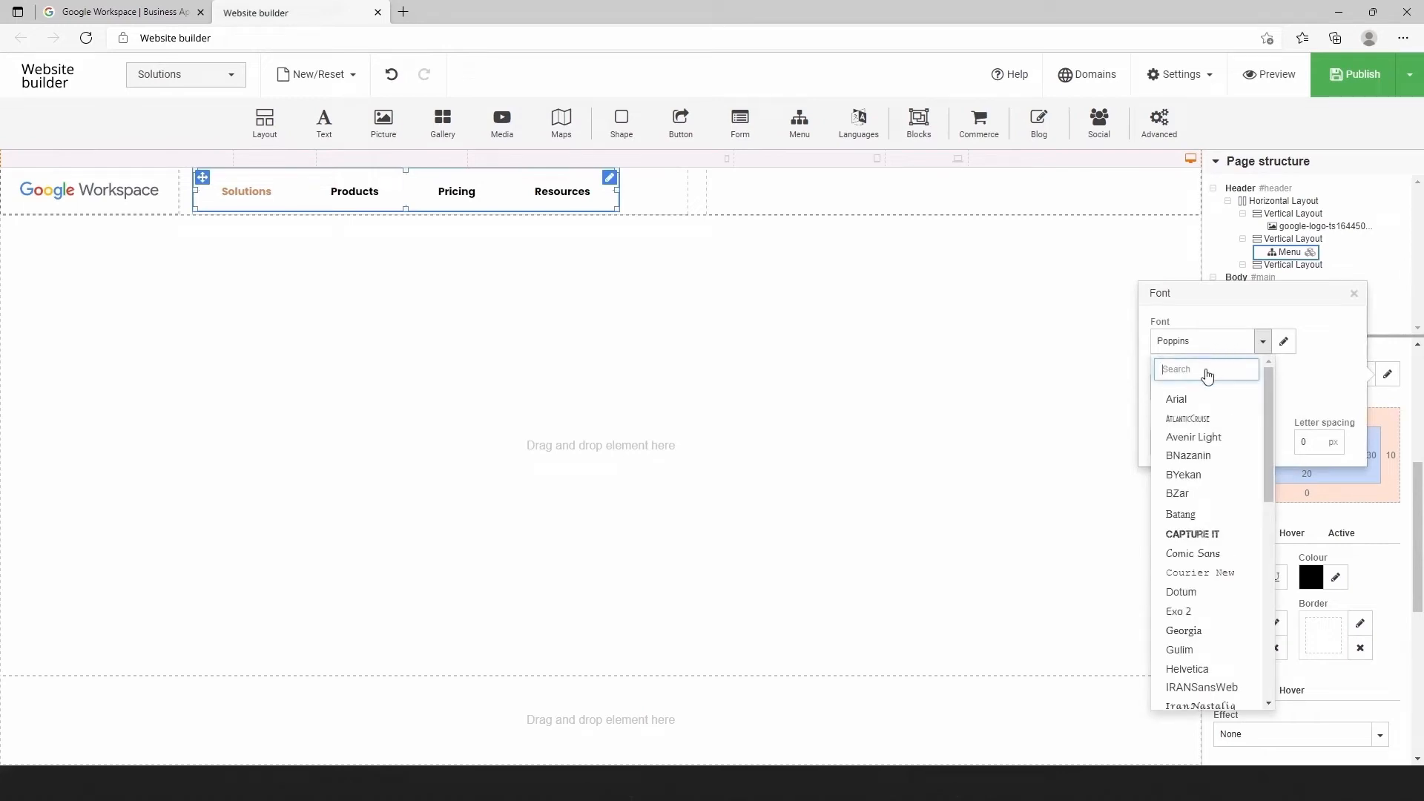
{"action": "type", "text": "Robot"}
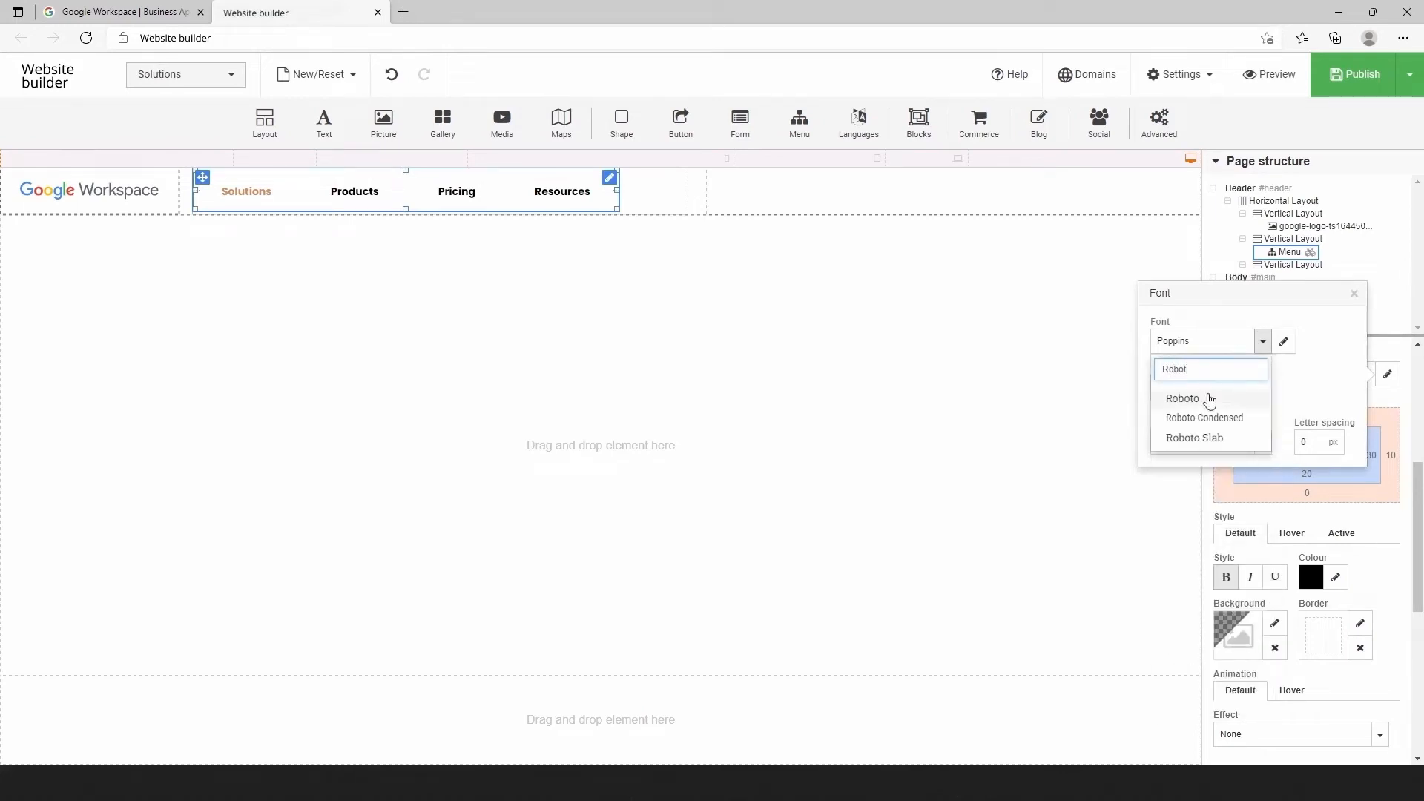
{"action": "left_click", "coordinate": [1208, 399]}
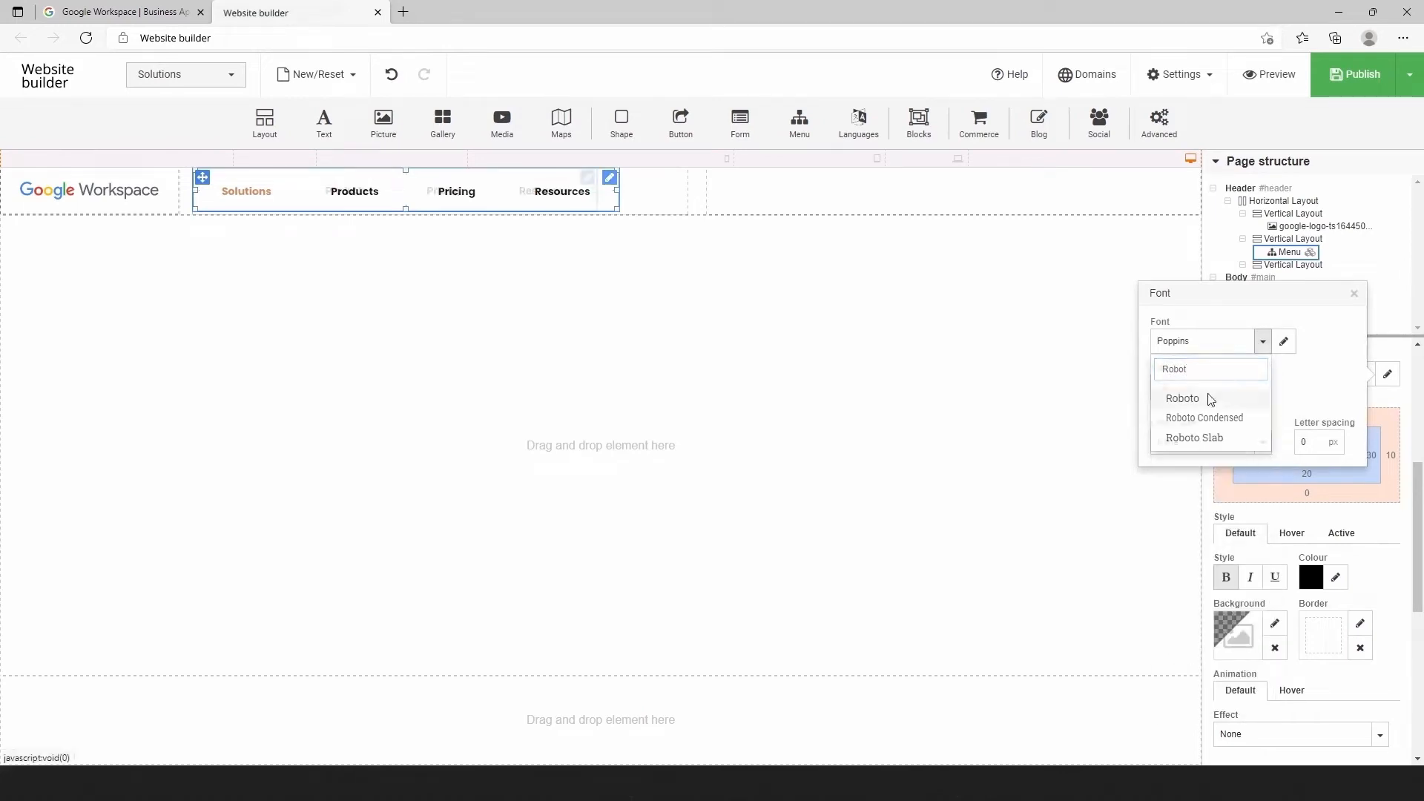
{"action": "left_click", "coordinate": [1353, 294]}
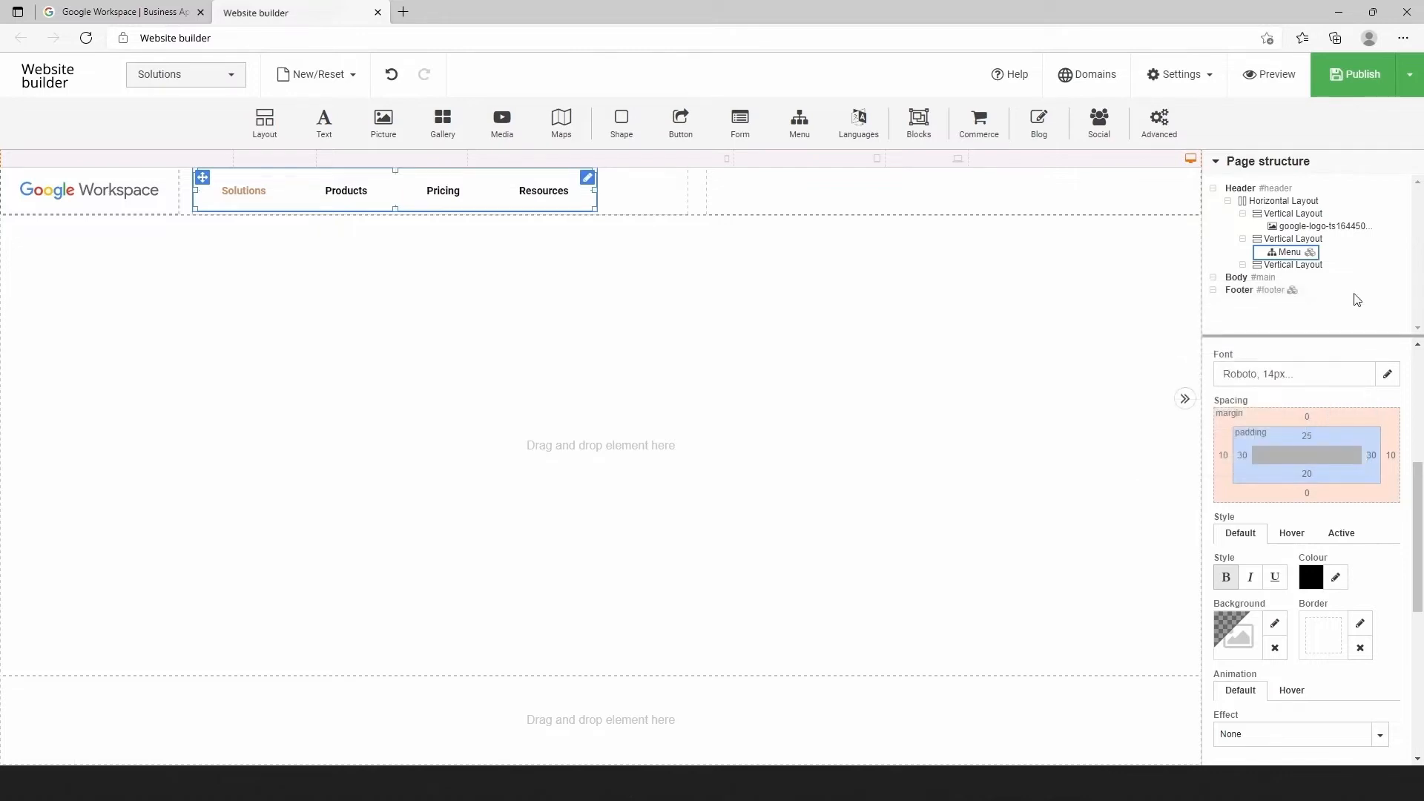
Remove bold from the menu items' default style and set their default colour to #545454
{"action": "left_click", "coordinate": [1225, 577]}
{"action": "left_click", "coordinate": [1335, 577]}
{"action": "double_click", "coordinate": [1222, 547]}
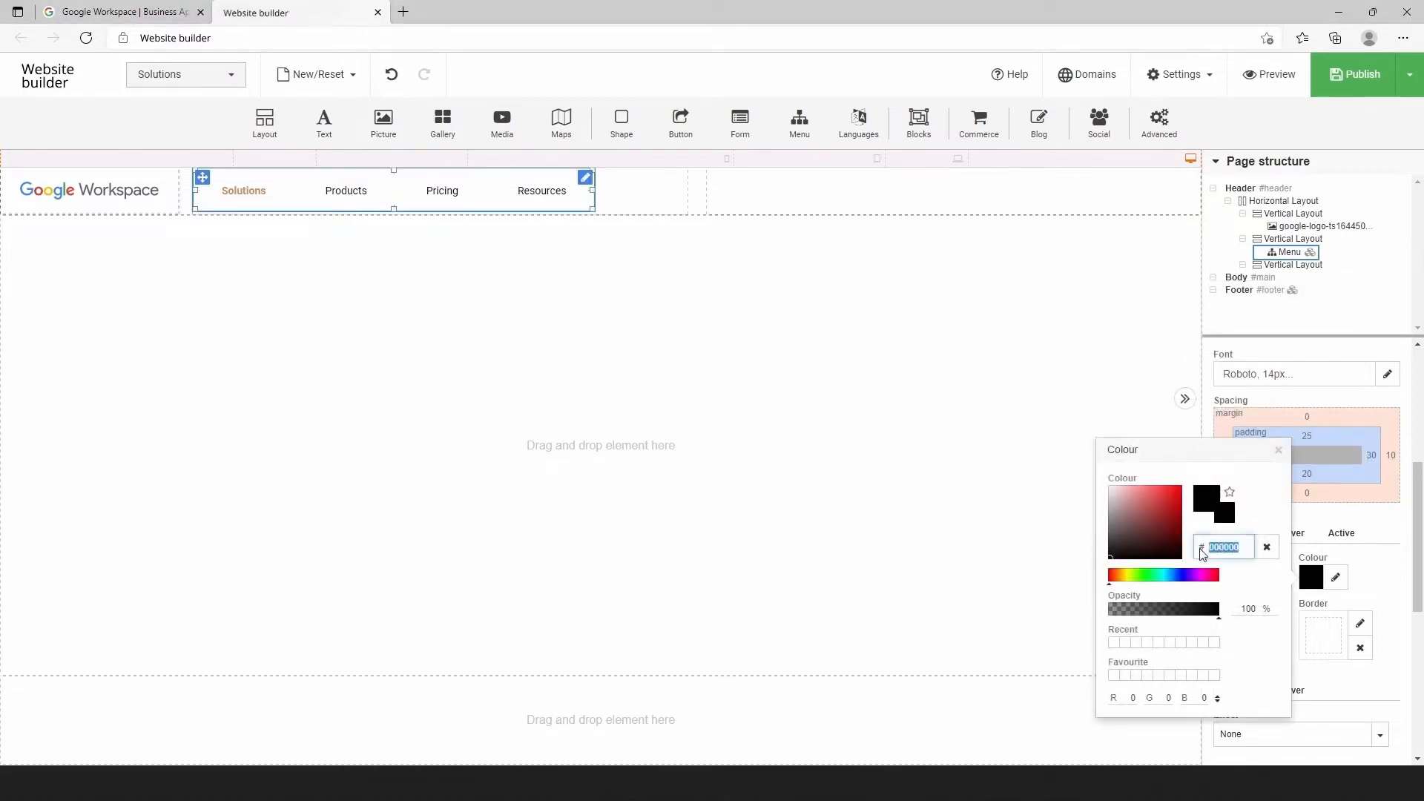
{"action": "type", "text": "545454"}
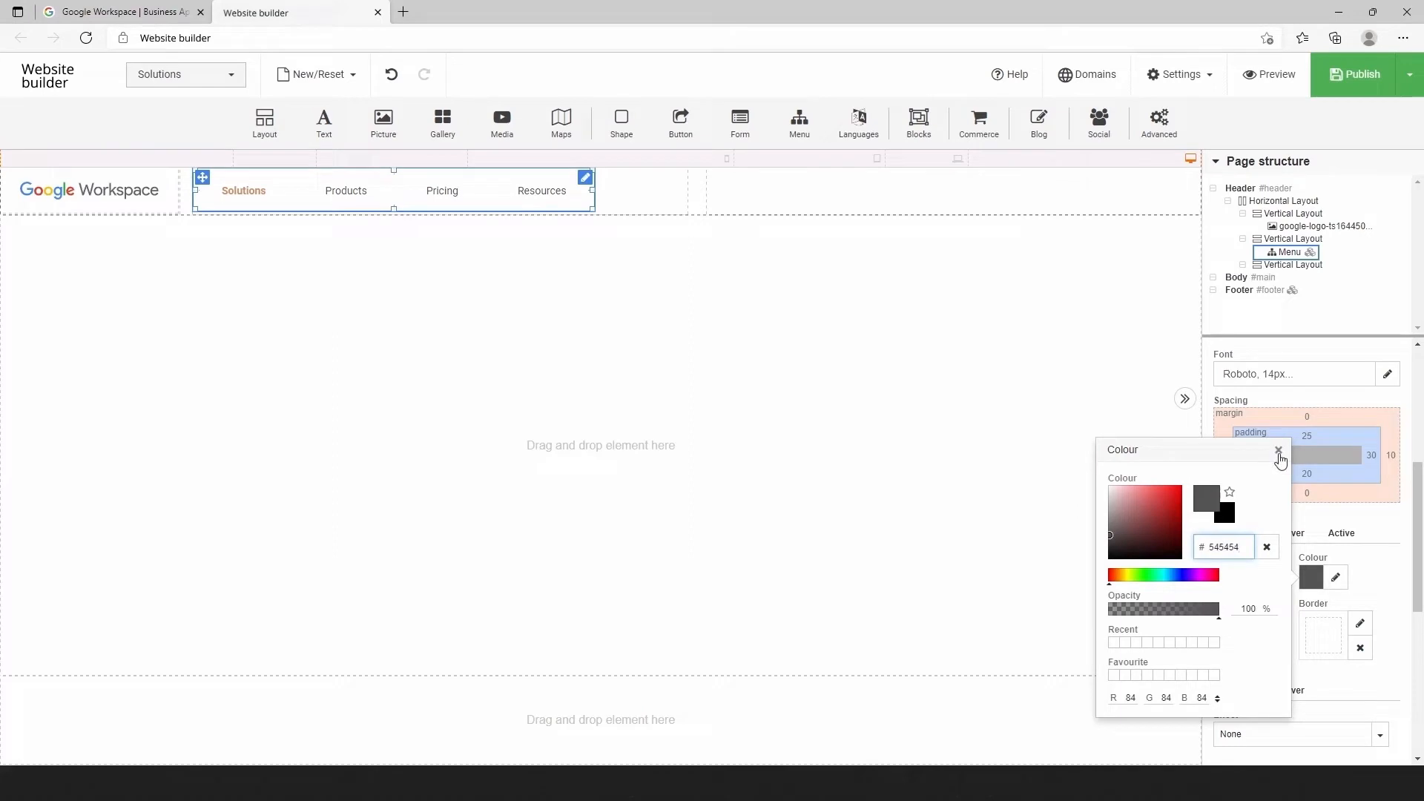
{"action": "left_click", "coordinate": [1278, 450]}
Set the colour of the menu items' active style to #545454 and remove its bold formatting
{"action": "left_click", "coordinate": [1339, 533]}
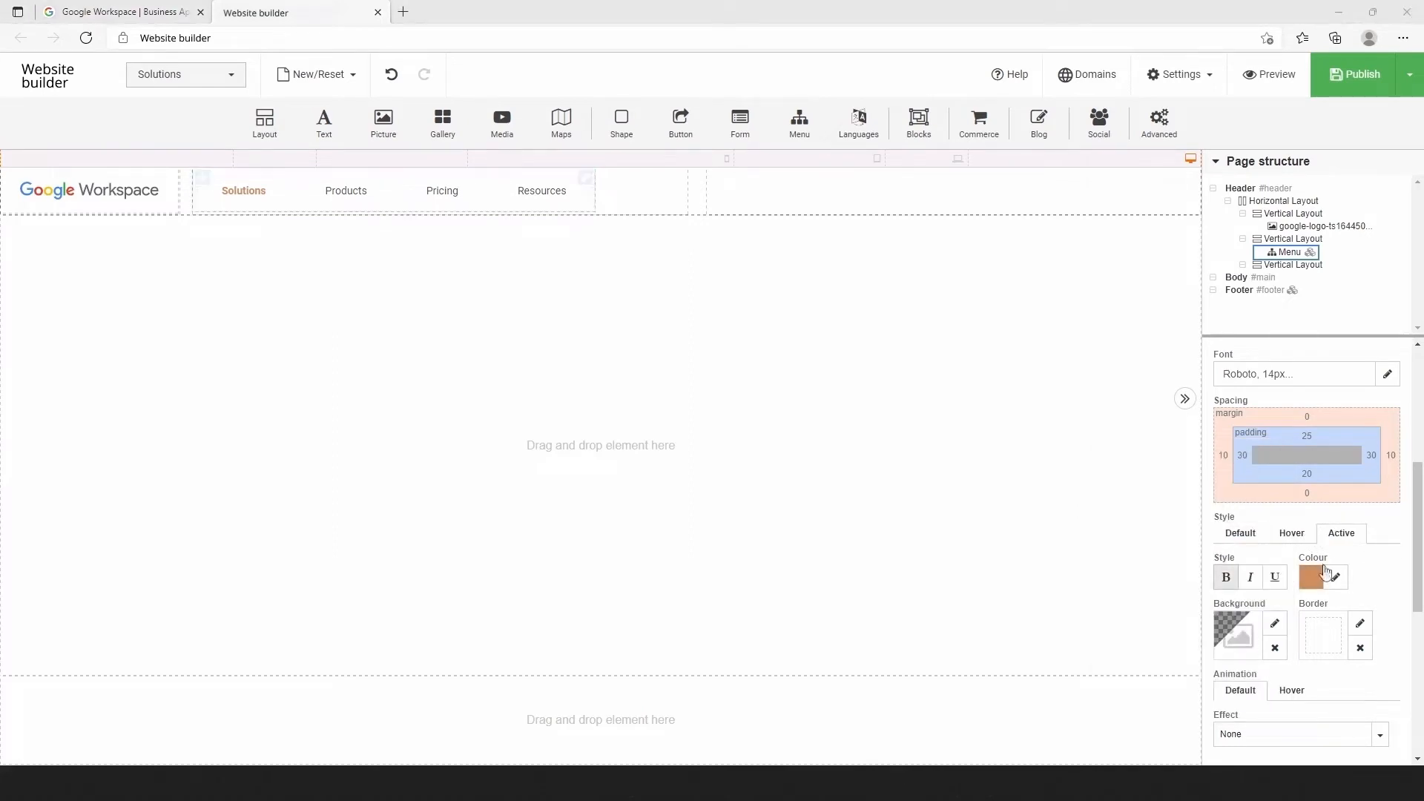
{"action": "left_click", "coordinate": [1326, 572]}
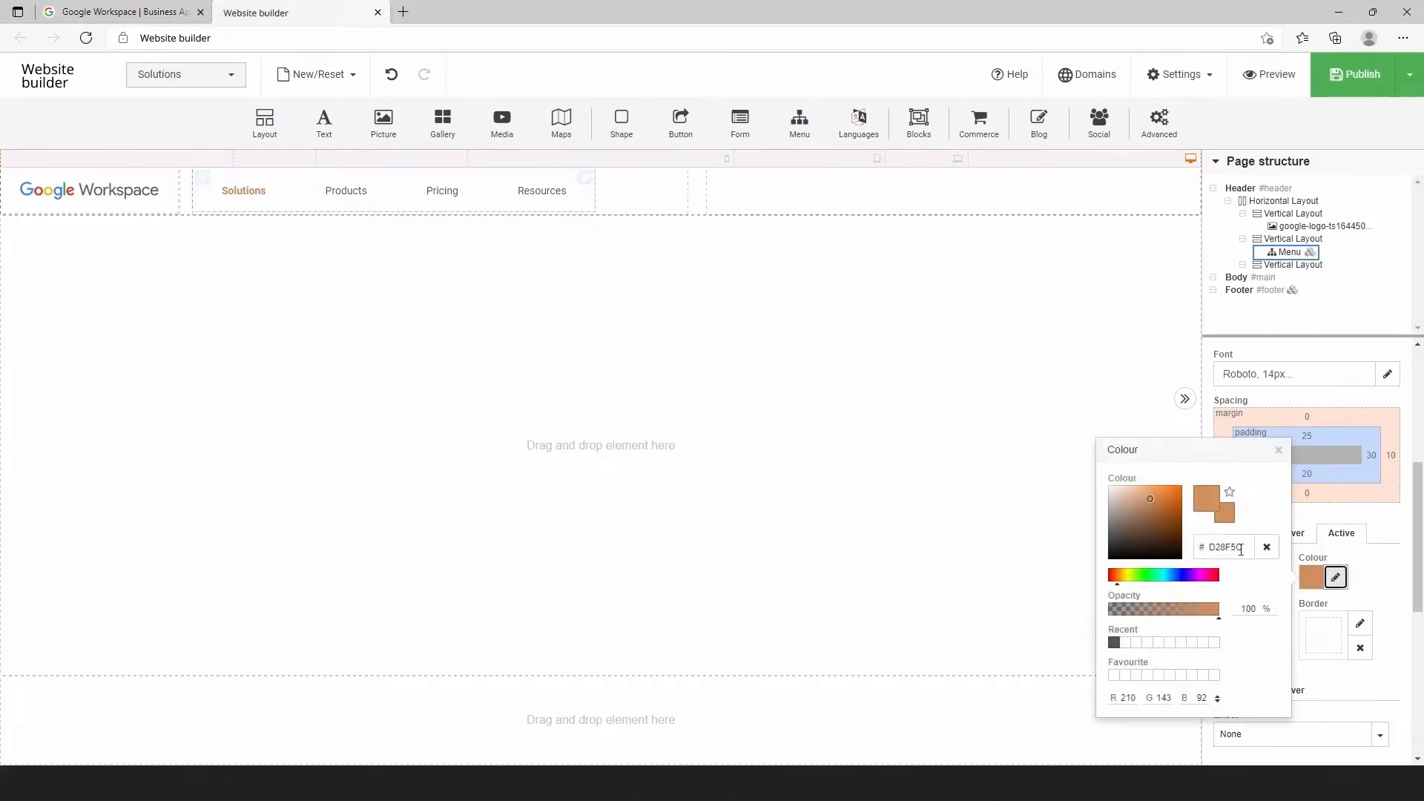
{"action": "left_click_drag", "start_coordinate": [1240, 549], "coordinate": [1195, 549]}
{"action": "type", "text": "545454"}
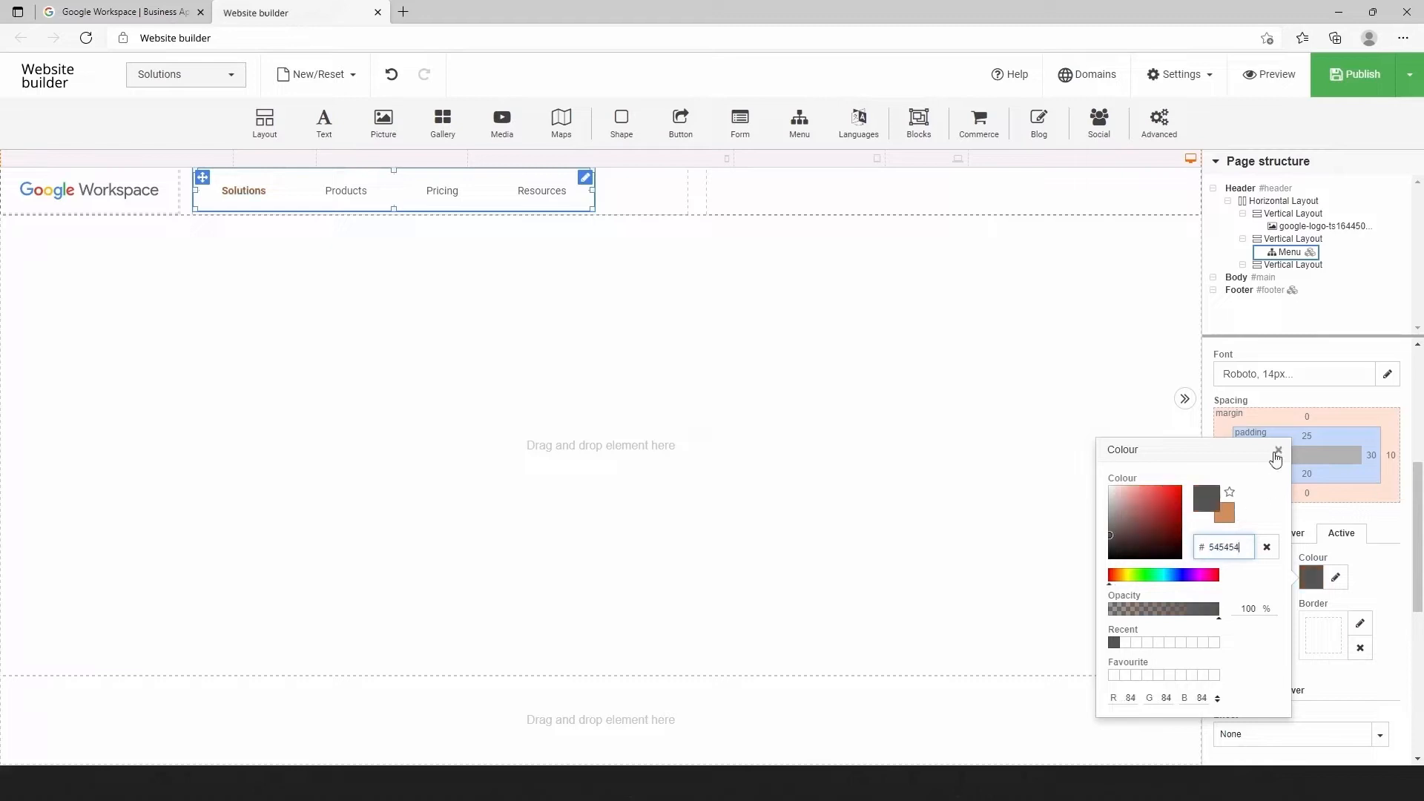
{"action": "left_click", "coordinate": [1277, 451]}
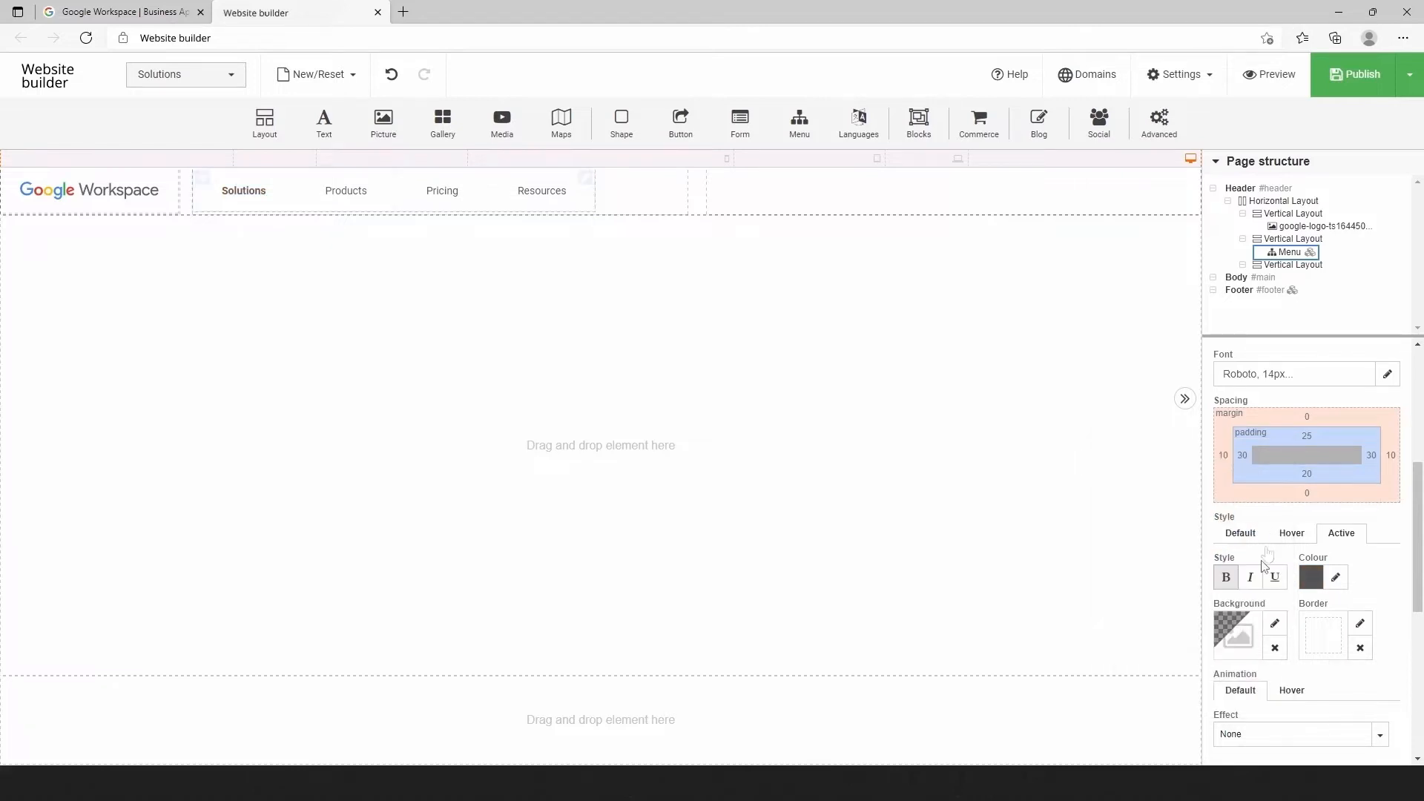
{"action": "left_click", "coordinate": [1227, 585]}
Set the menu items' left and right margins to 0, left padding to 0 and right padding to 40
{"action": "left_click", "coordinate": [1223, 457]}
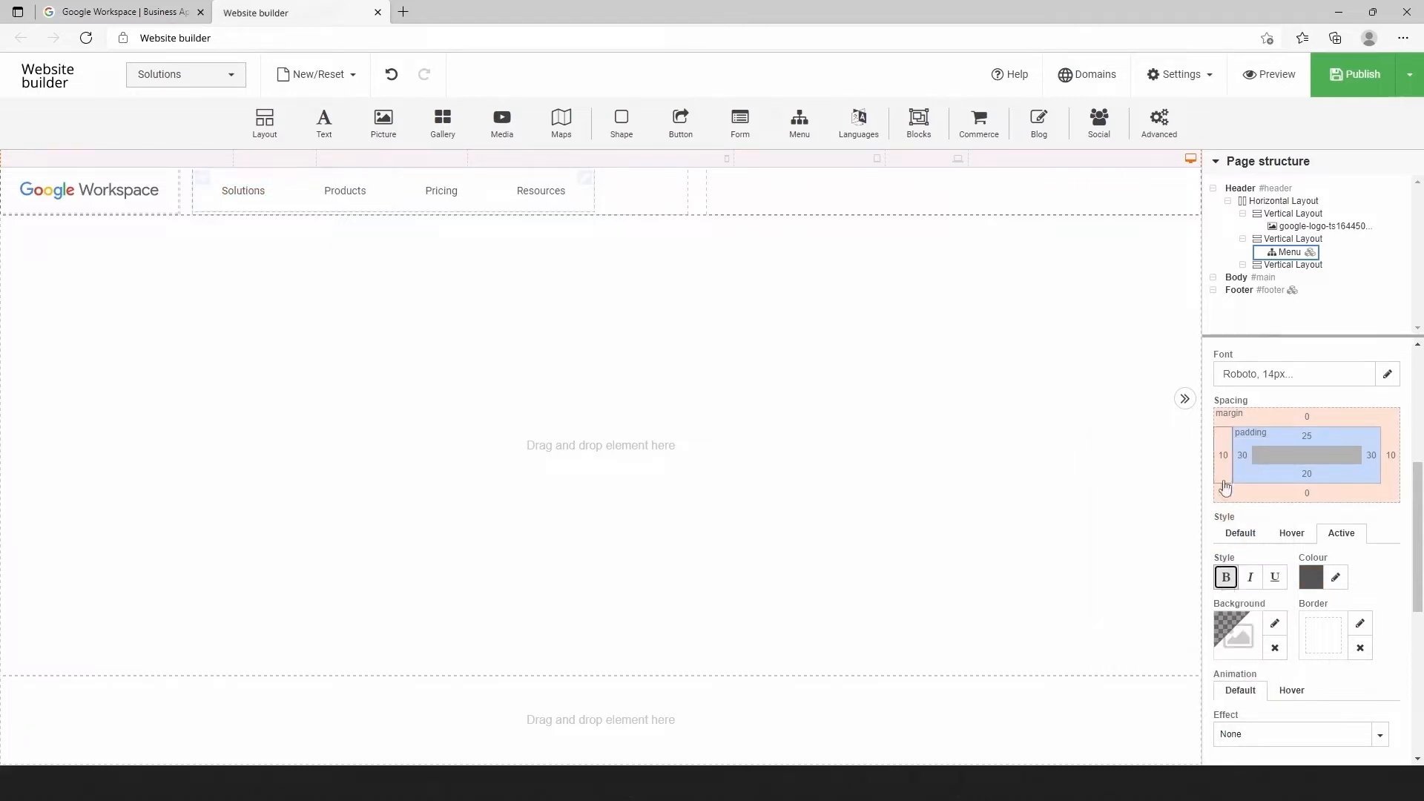
{"action": "type", "text": "0"}
{"action": "left_click", "coordinate": [1243, 457]}
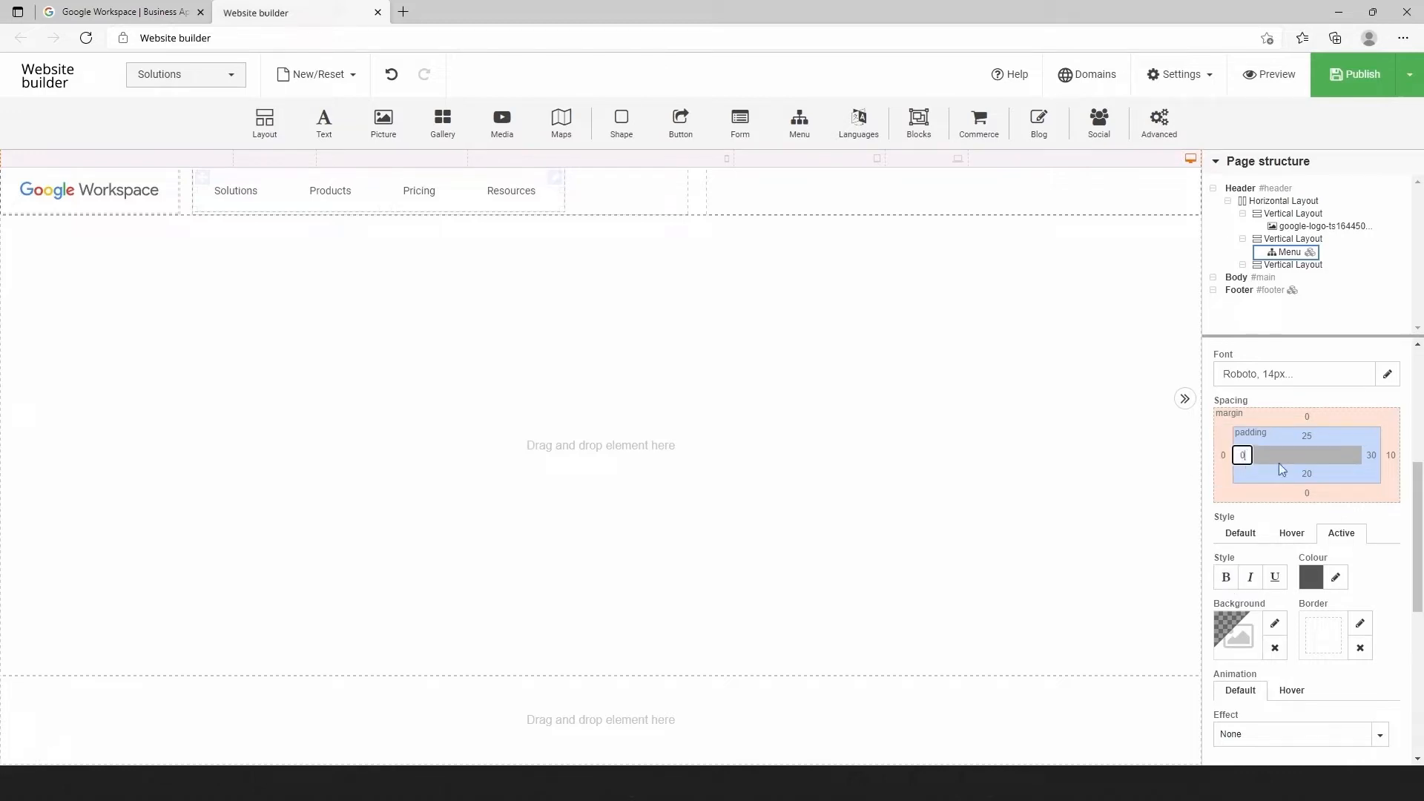
{"action": "type", "text": "0"}
{"action": "left_click", "coordinate": [1371, 455]}
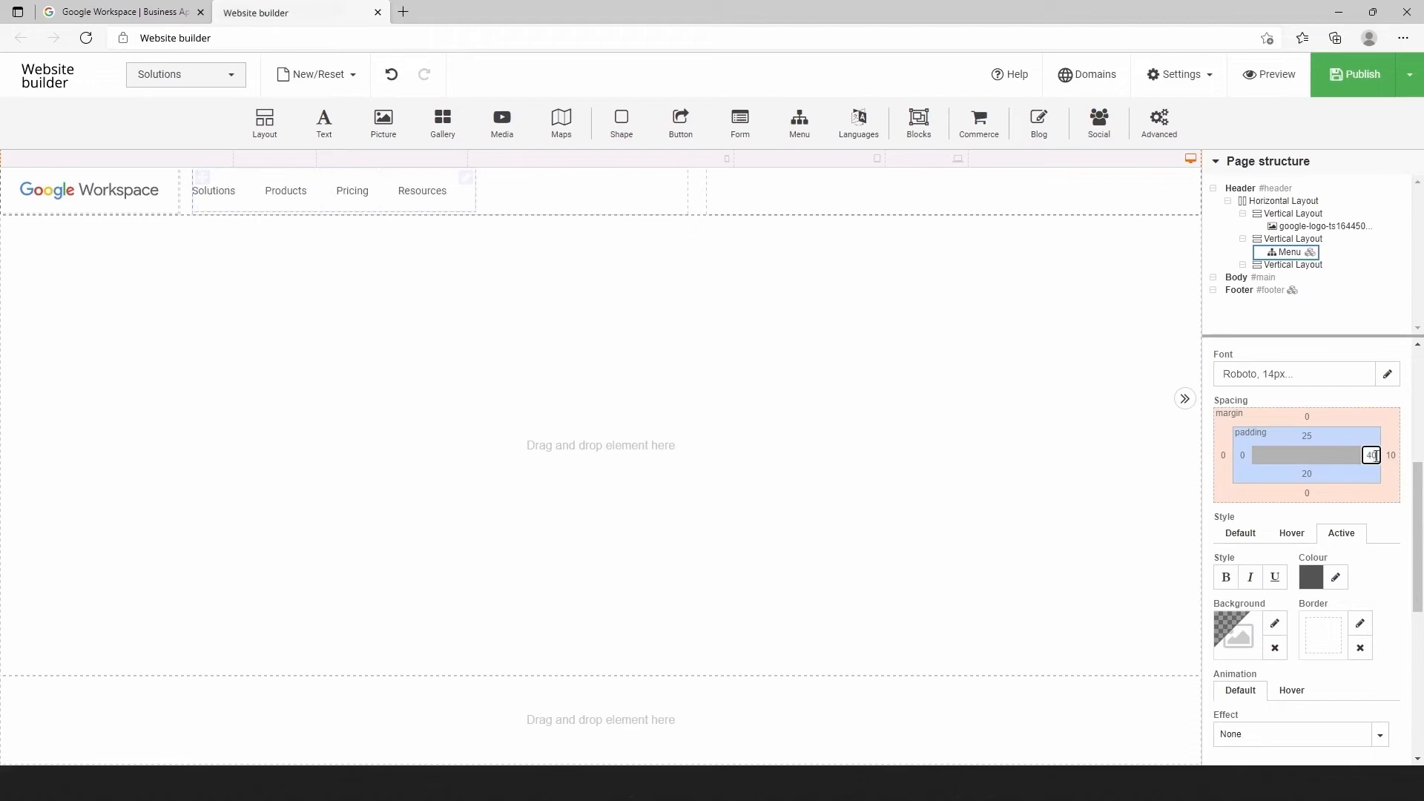
{"action": "left_click", "coordinate": [1391, 456]}
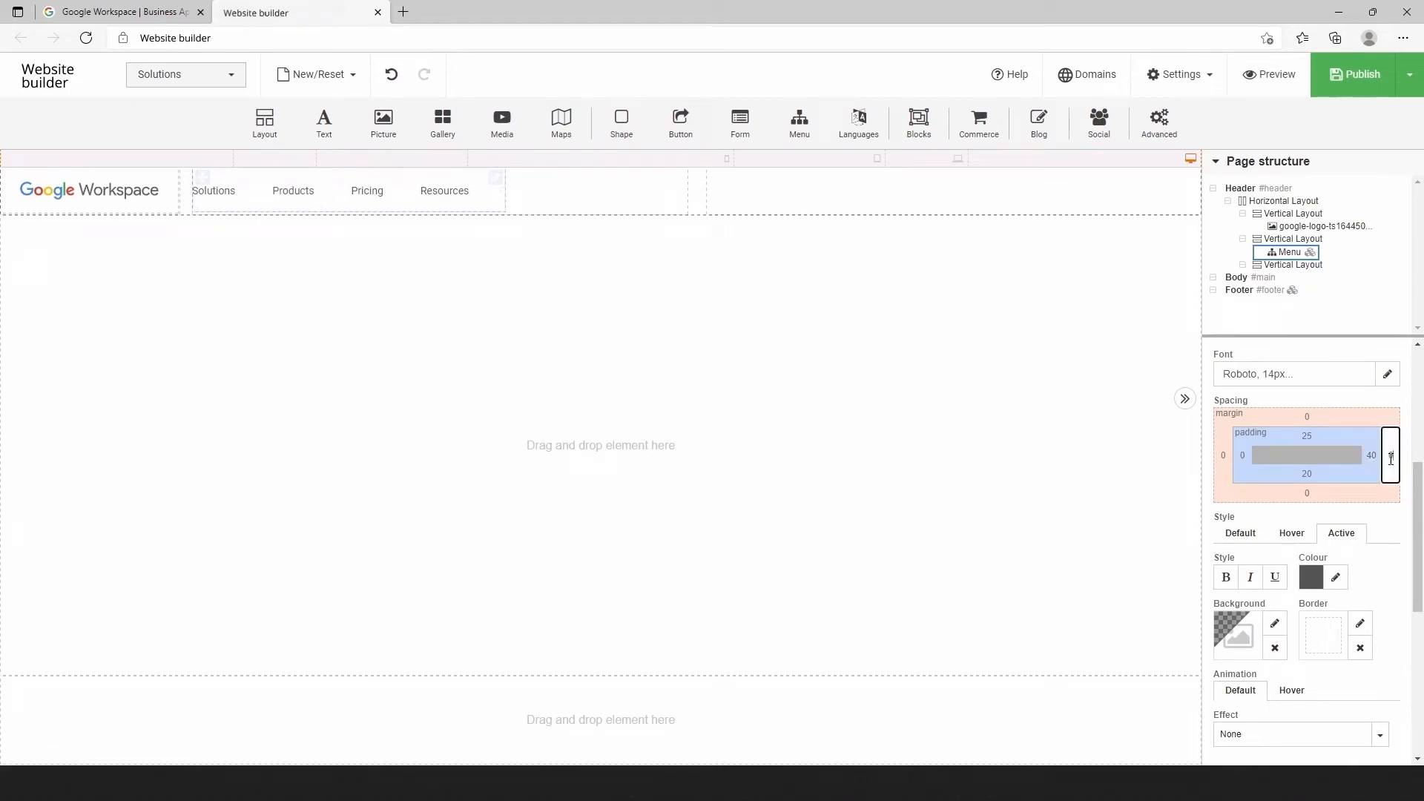
{"action": "type", "text": "0"}
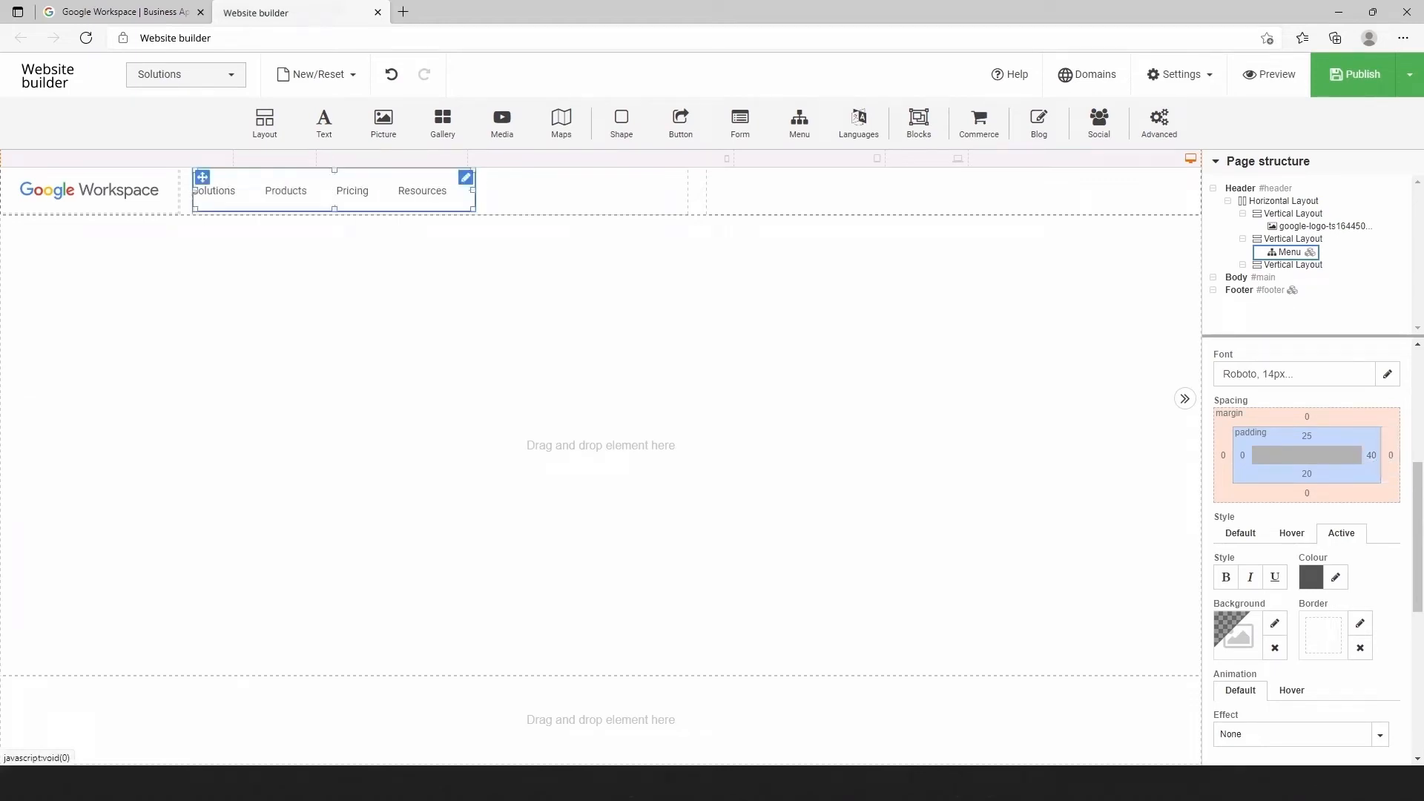
{"action": "key", "text": "Return"}
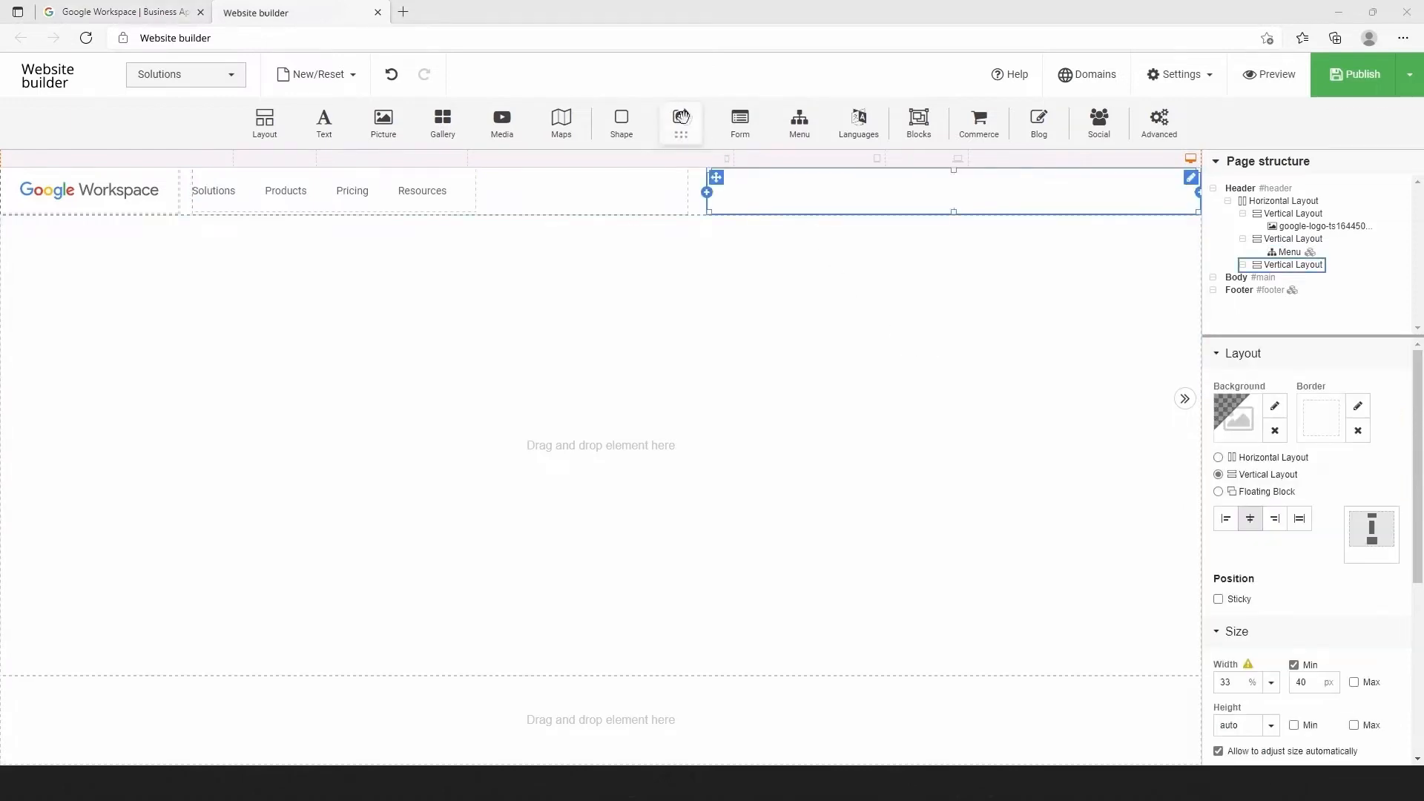
Add an outlined Start now button to the last header column and give that column a horizontal layout, vertically centred and right-aligned
{"action": "left_click_drag", "start_coordinate": [680, 124], "coordinate": [880, 203]}
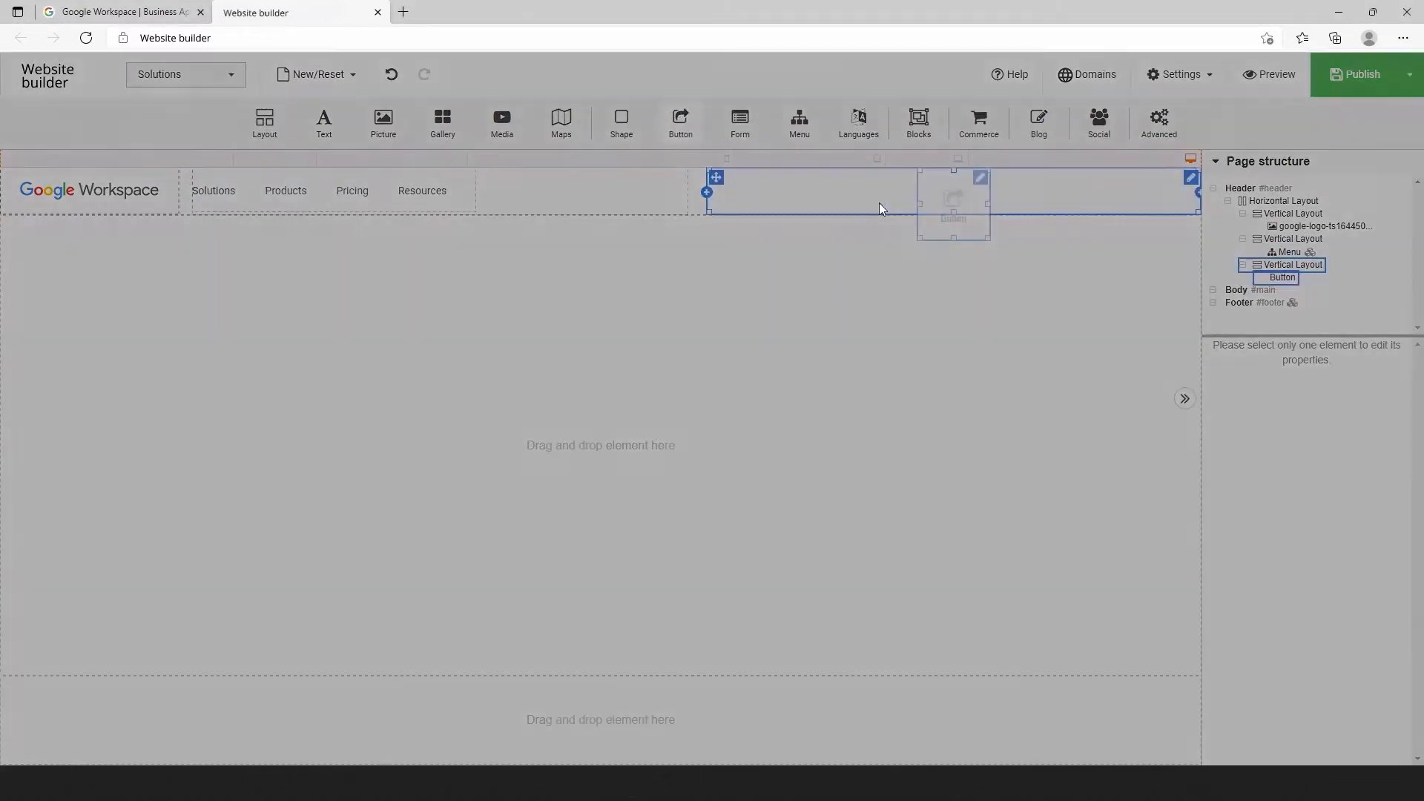
{"action": "left_click", "coordinate": [817, 202]}
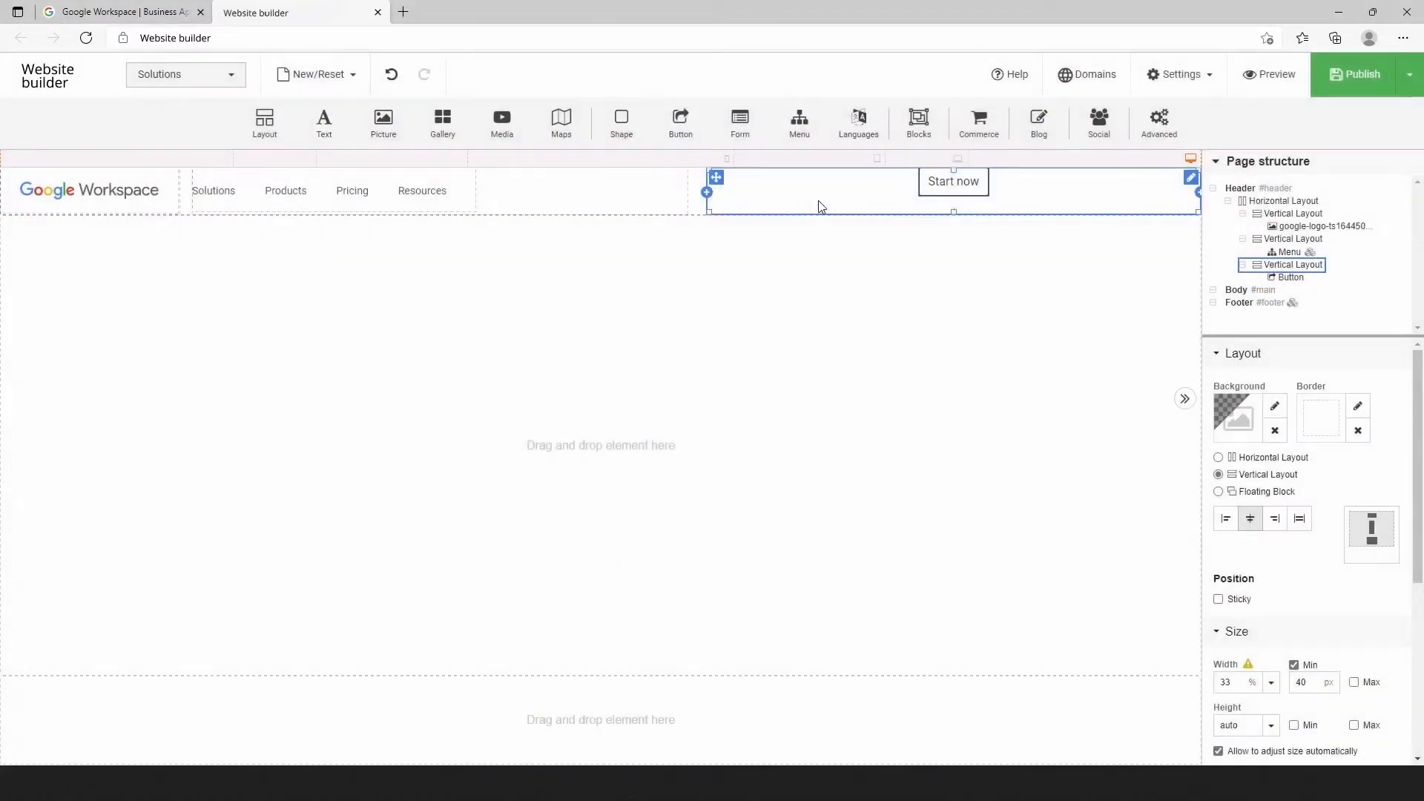
{"action": "left_click", "coordinate": [1218, 458]}
{"action": "left_click", "coordinate": [1251, 550]}
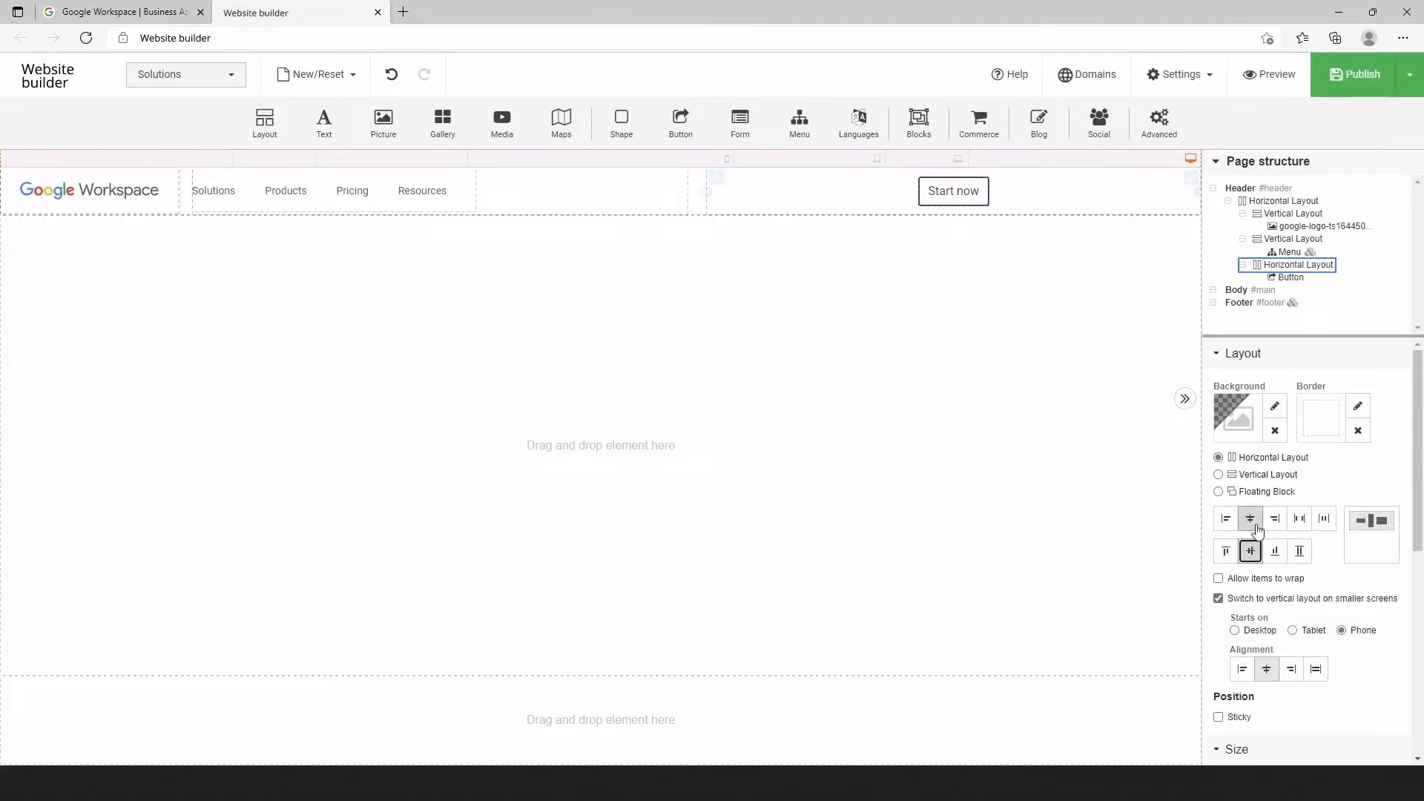
{"action": "left_click", "coordinate": [1272, 521]}
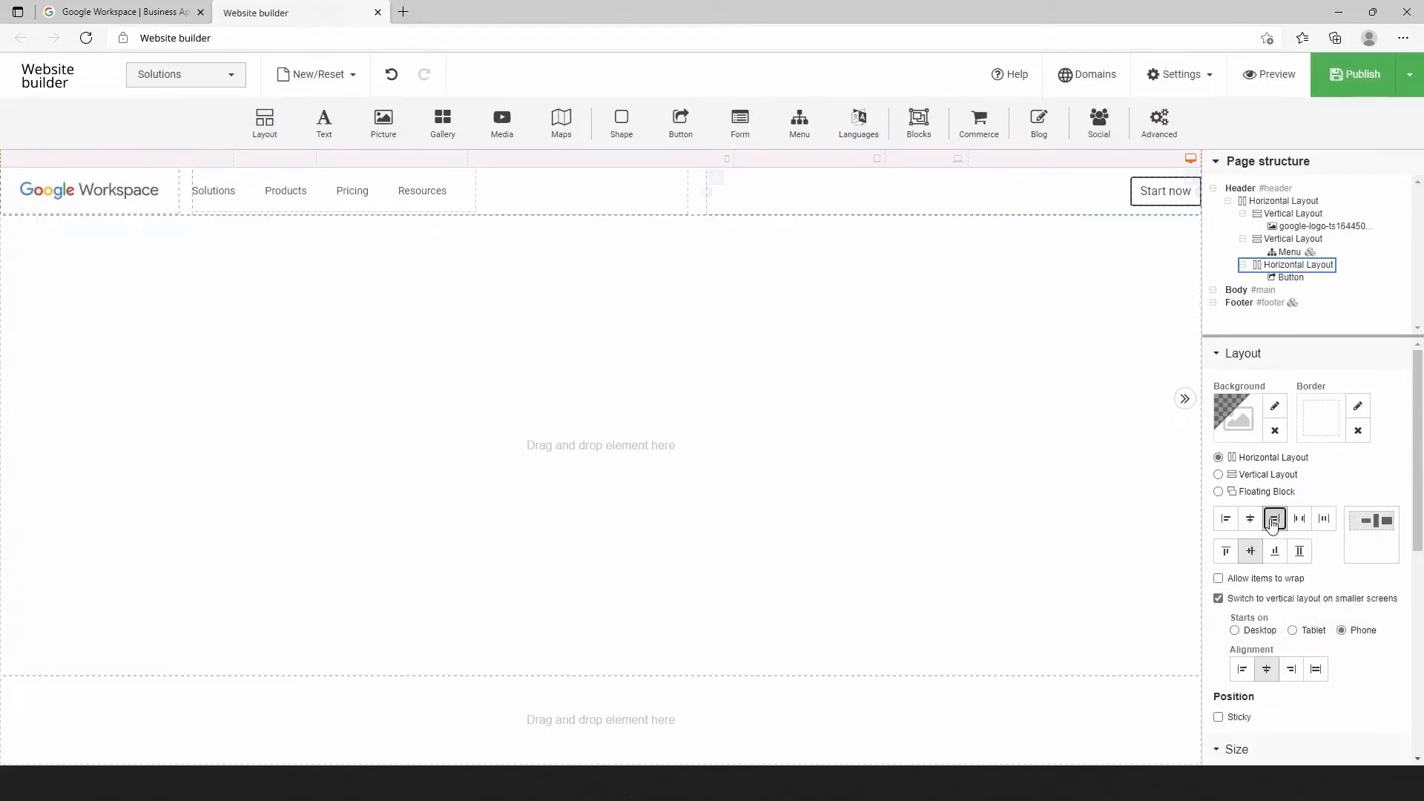
Change the text of the Start now button in the header to Admin Console
{"action": "left_click", "coordinate": [1166, 194]}
{"action": "left_click_drag", "start_coordinate": [1279, 404], "coordinate": [1186, 400]}
{"action": "type", "text": "A"}
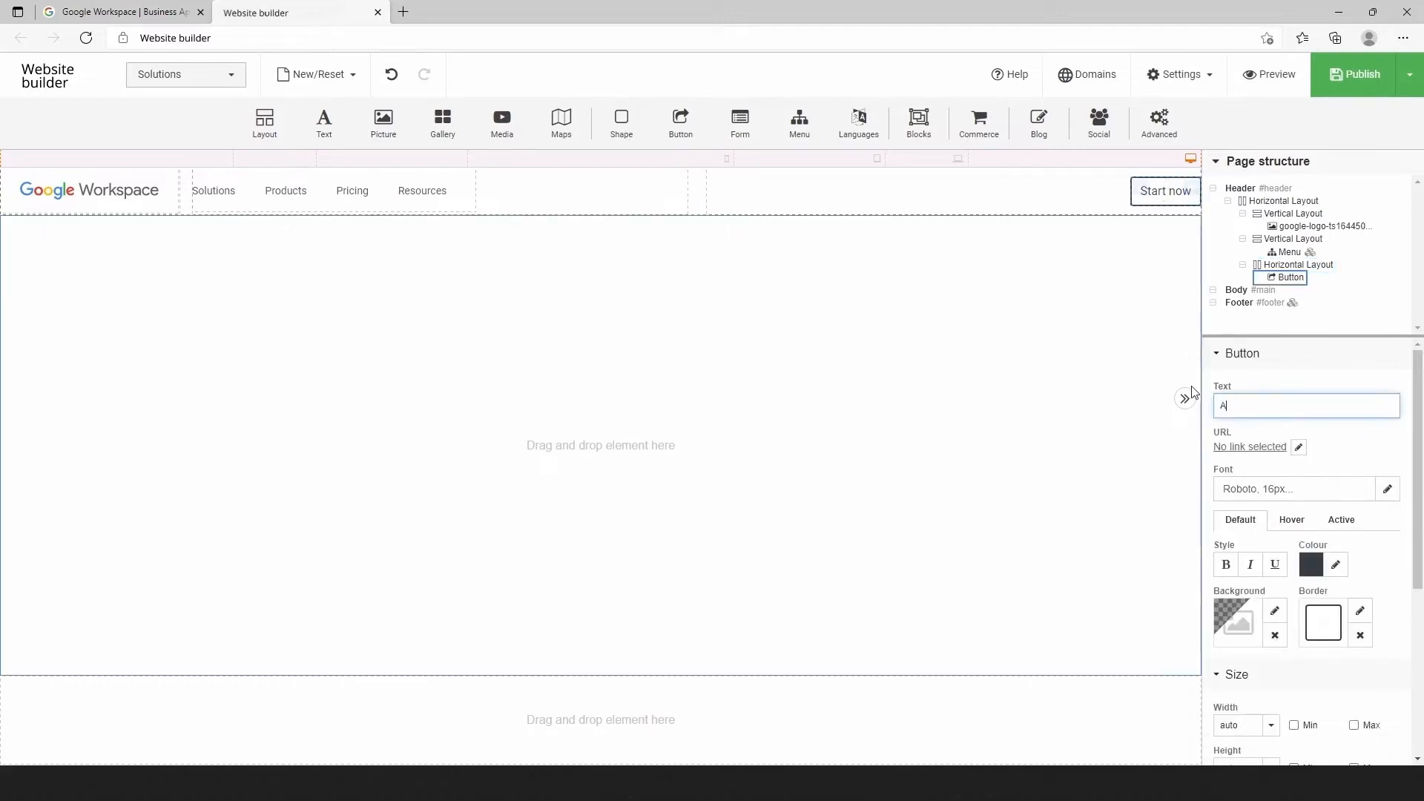
{"action": "type", "text": "dmin Conso"}
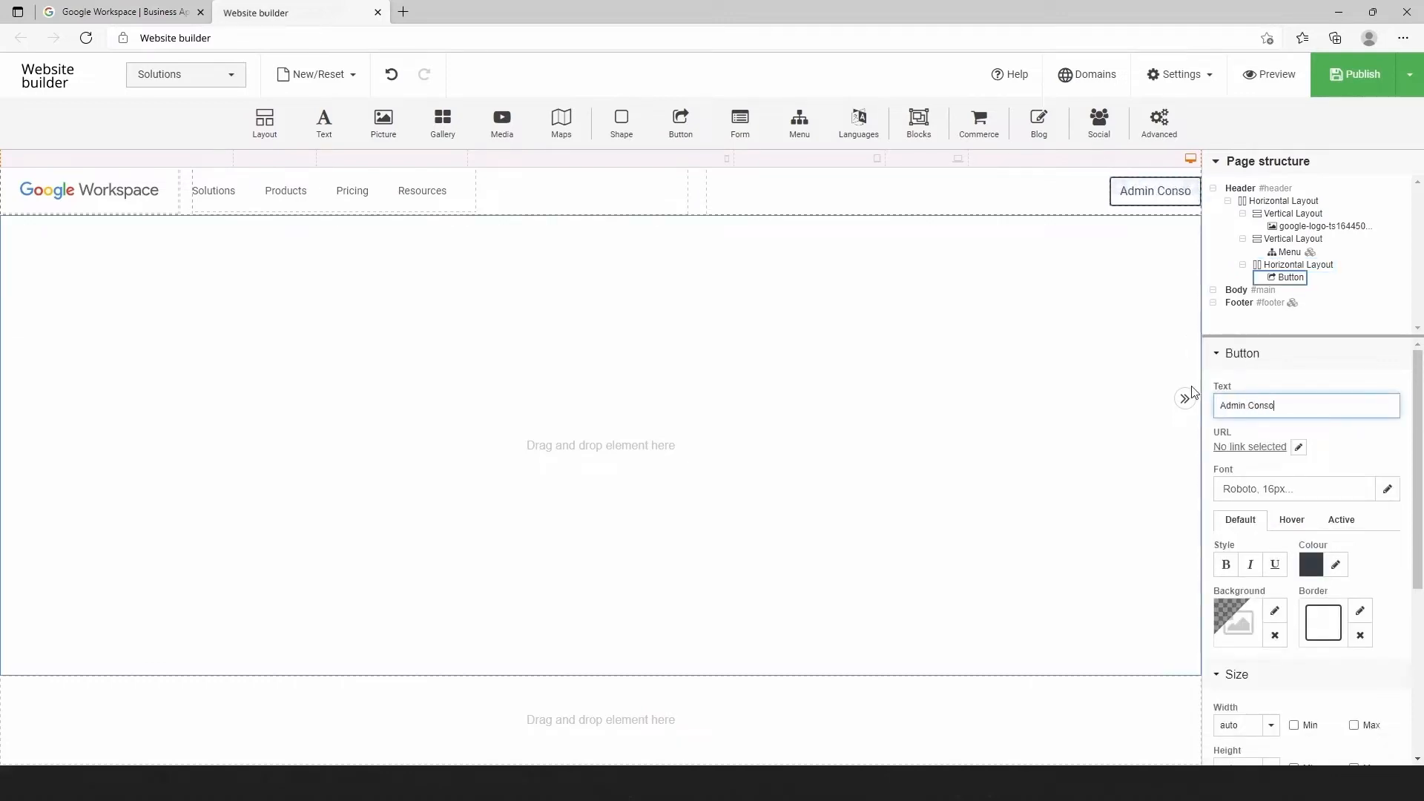
{"action": "type", "text": "le"}
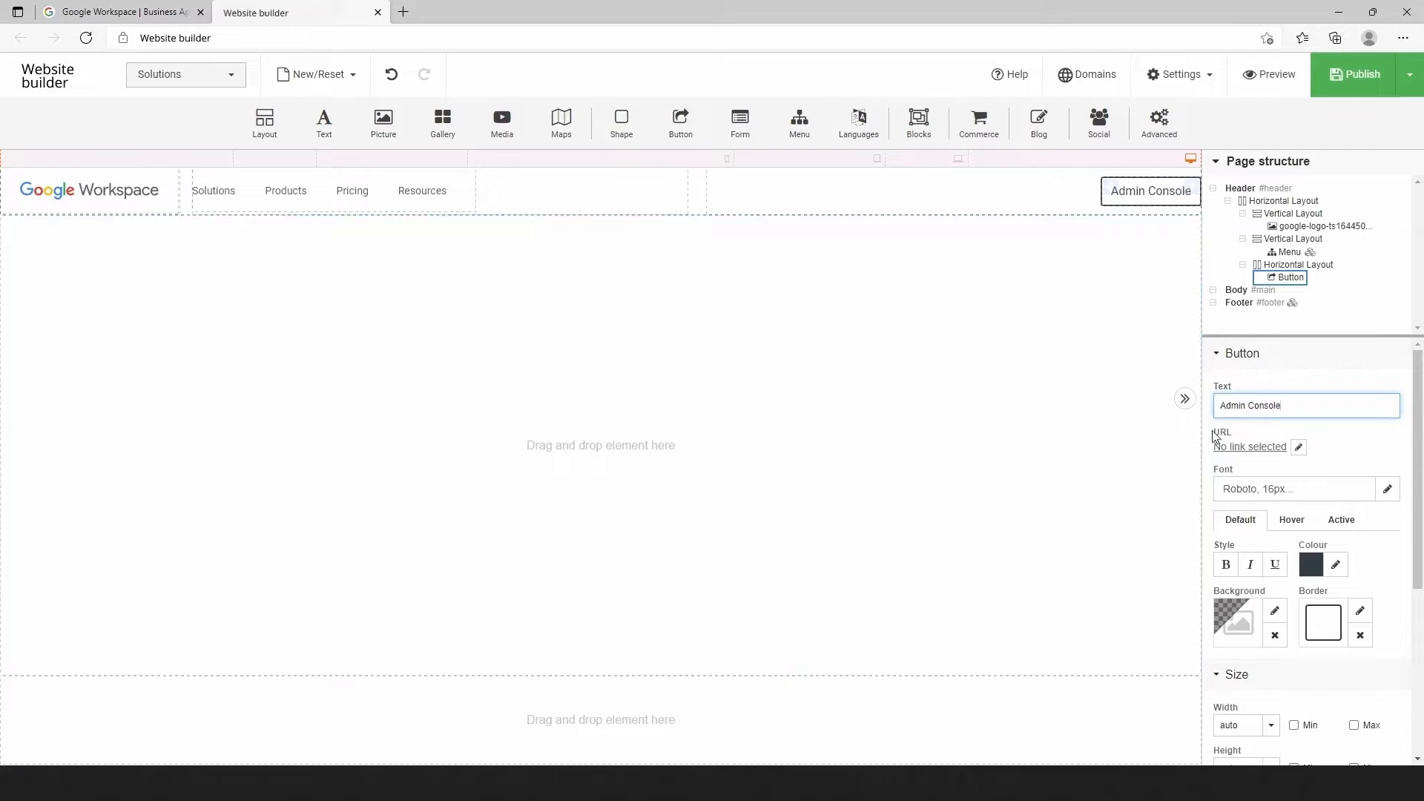
{"action": "left_click", "coordinate": [1284, 448]}
{"action": "left_click", "coordinate": [615, 147]}
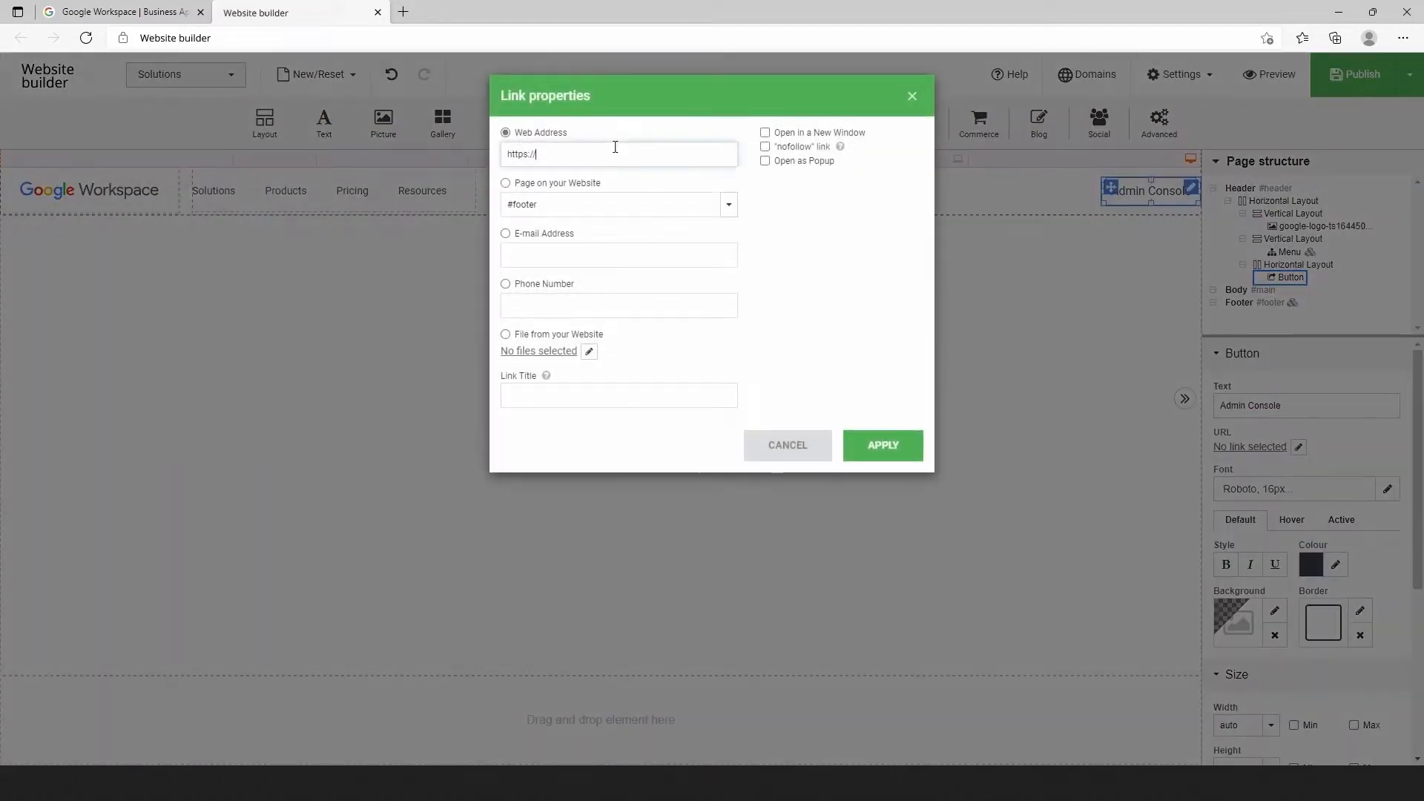
{"action": "type", "text": "https://workspace.google.com/"}
{"action": "left_click", "coordinate": [899, 445]}
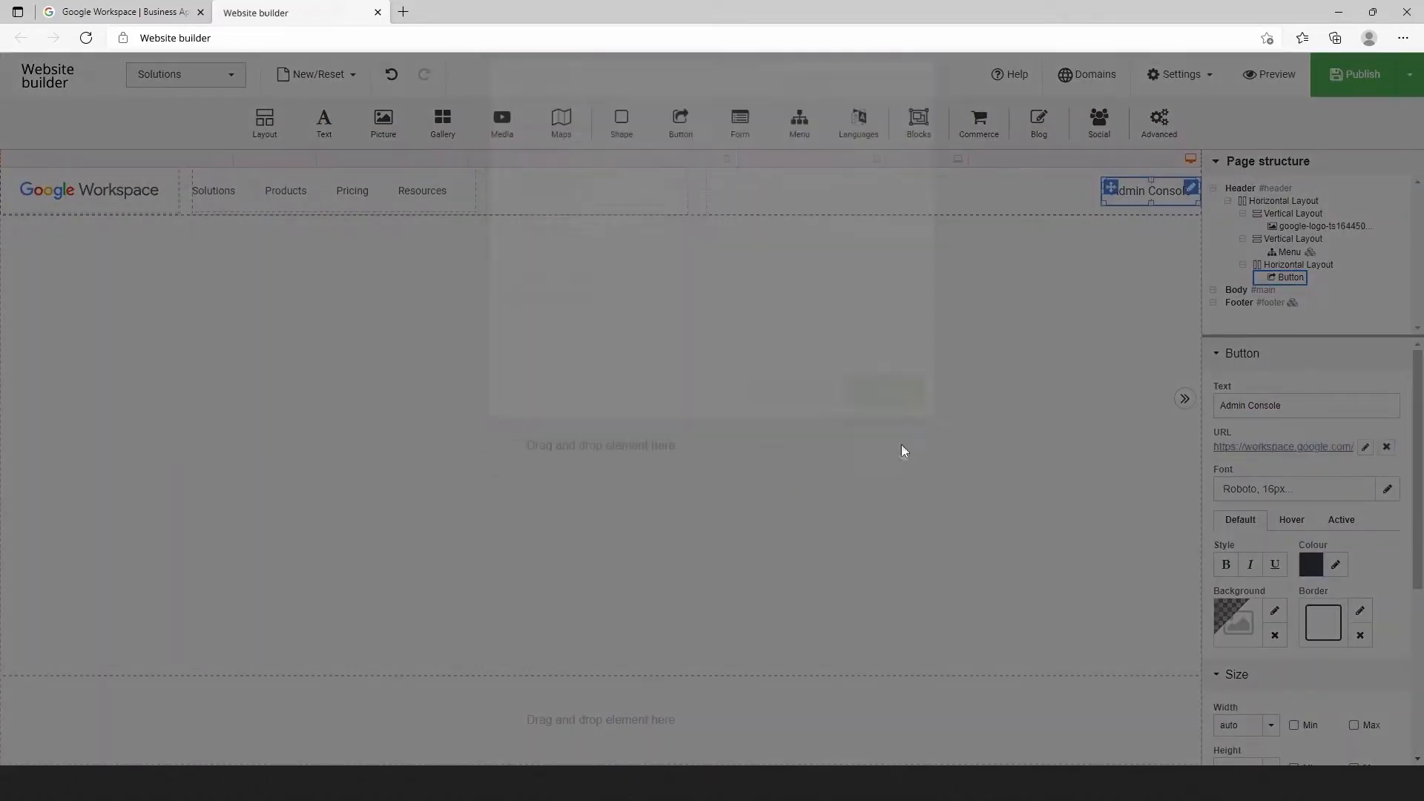
Set the Admin Console button's font to Arial at 14 px
{"action": "left_click", "coordinate": [1387, 489]}
{"action": "left_click", "coordinate": [1299, 439]}
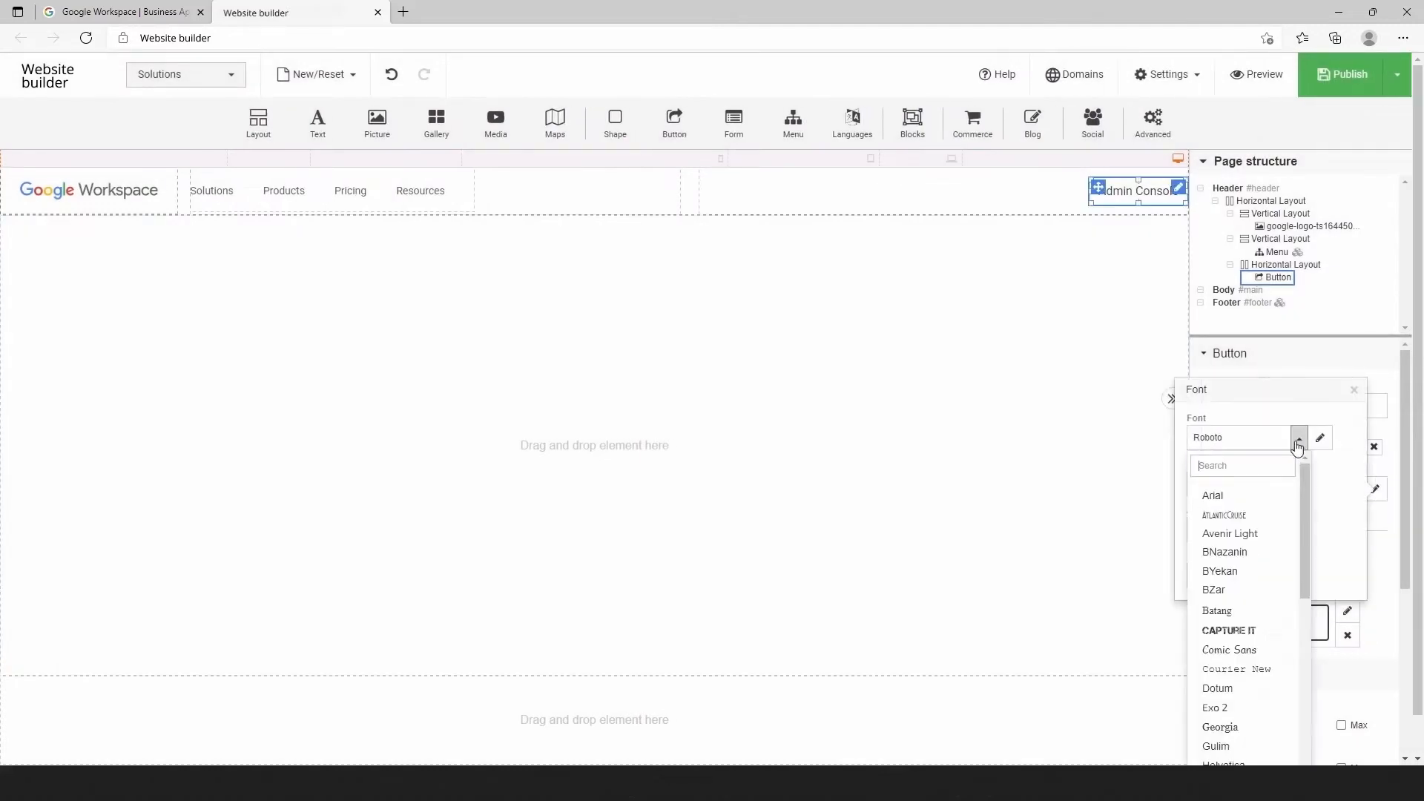
{"action": "left_click", "coordinate": [1239, 494]}
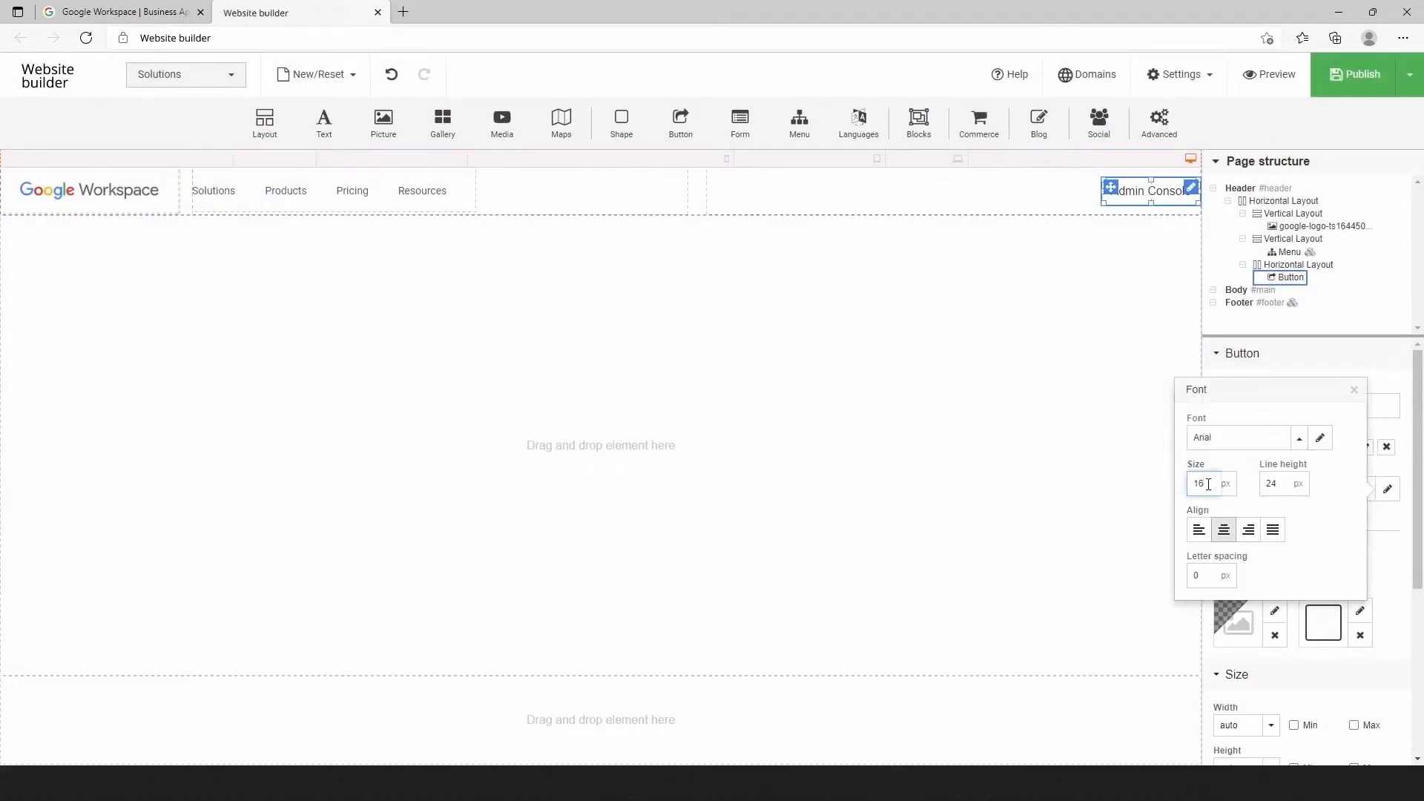
{"action": "left_click", "coordinate": [1354, 389]}
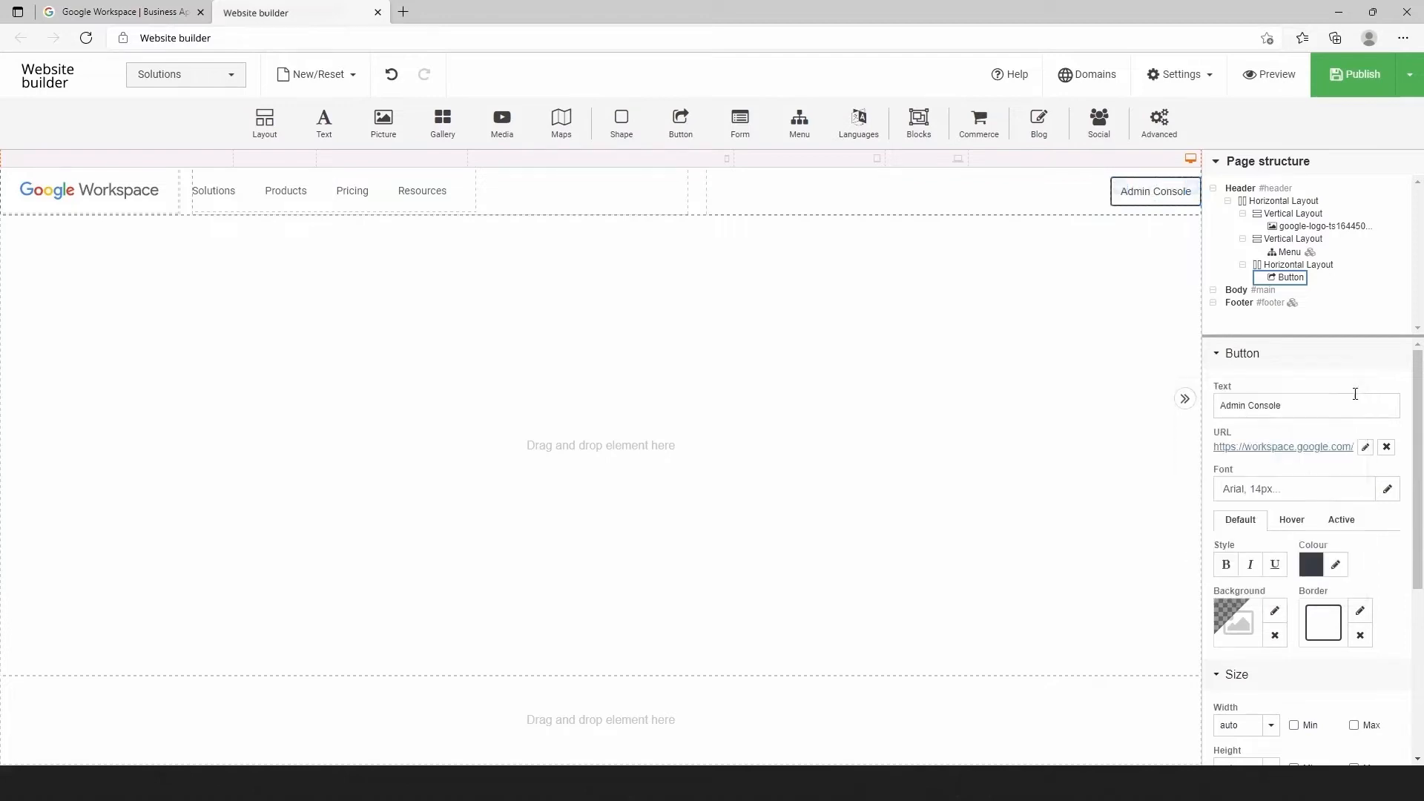
Set the default text colour of the Admin Console button to #1A73E8
{"action": "left_click", "coordinate": [1335, 565]}
{"action": "left_click", "coordinate": [1248, 530]}
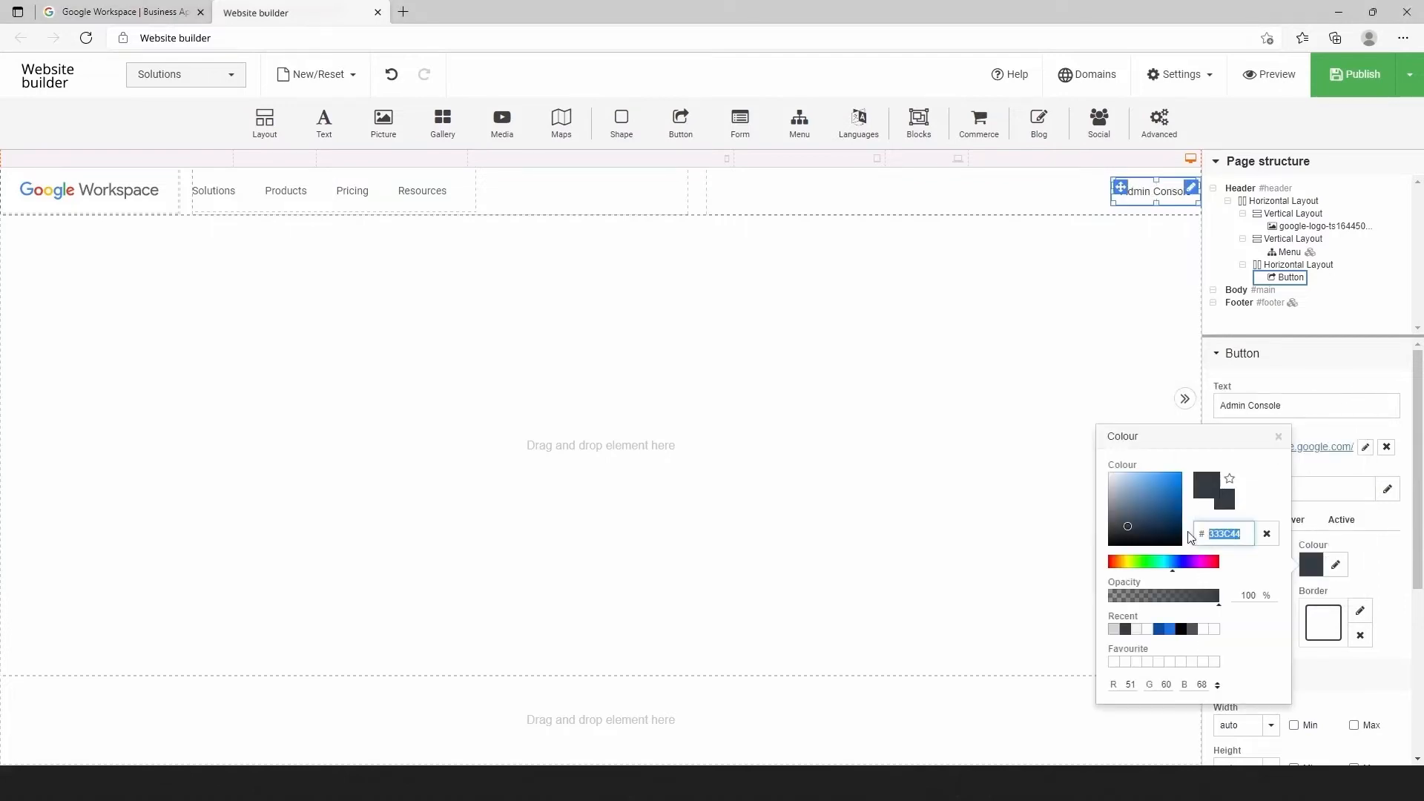
{"action": "type", "text": "1A73E8"}
{"action": "key", "text": "Return"}
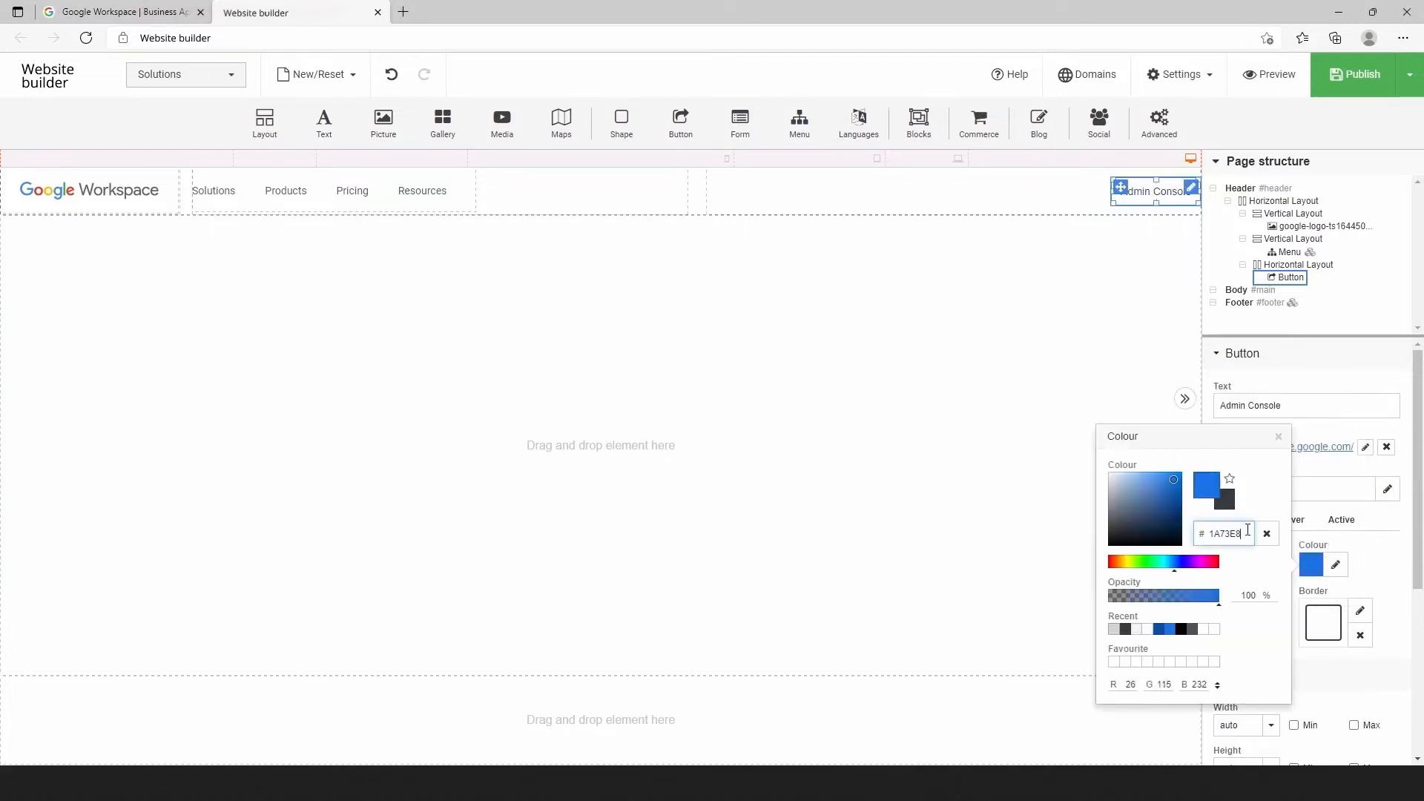
{"action": "left_click", "coordinate": [1278, 436]}
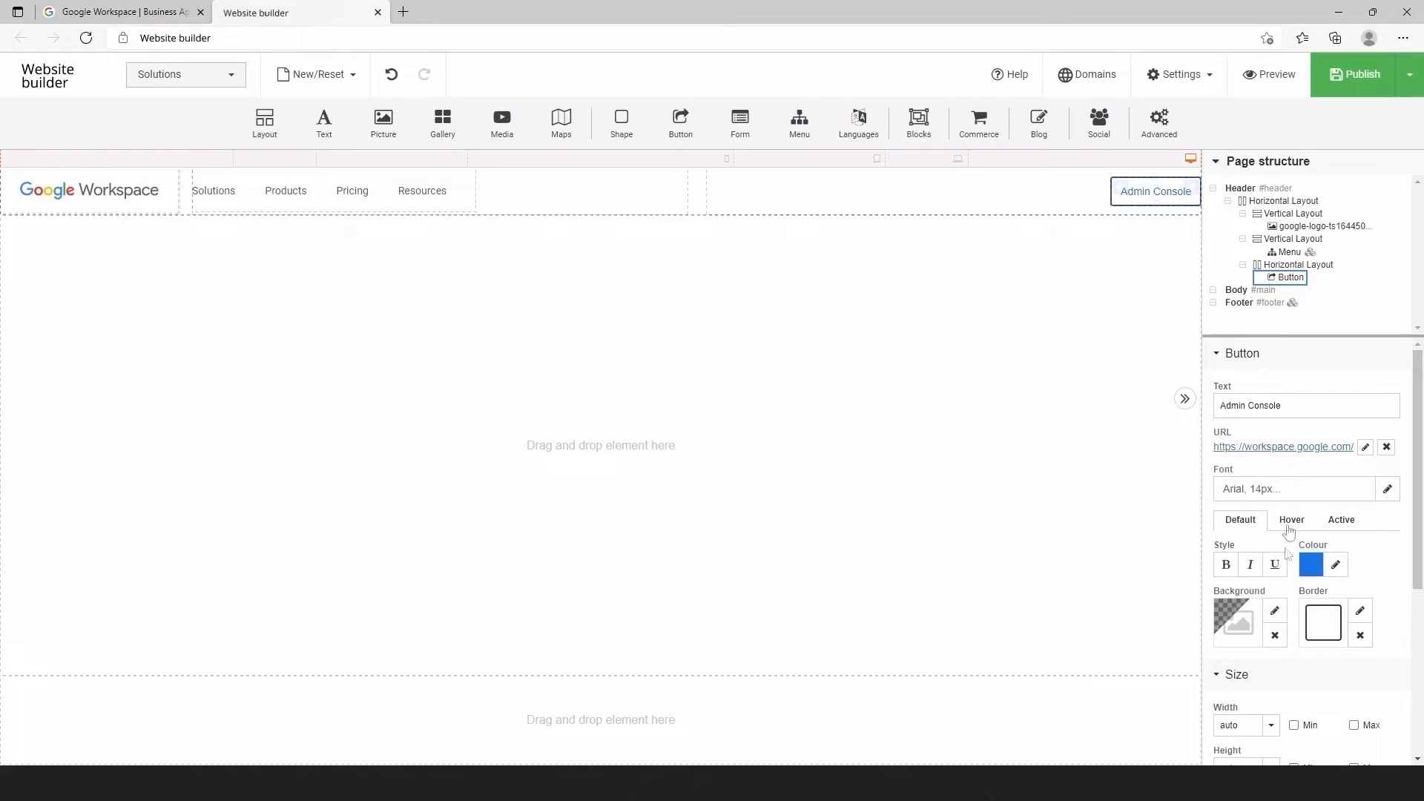
Remove the border from the Admin Console button's default style
{"action": "left_click", "coordinate": [1360, 612]}
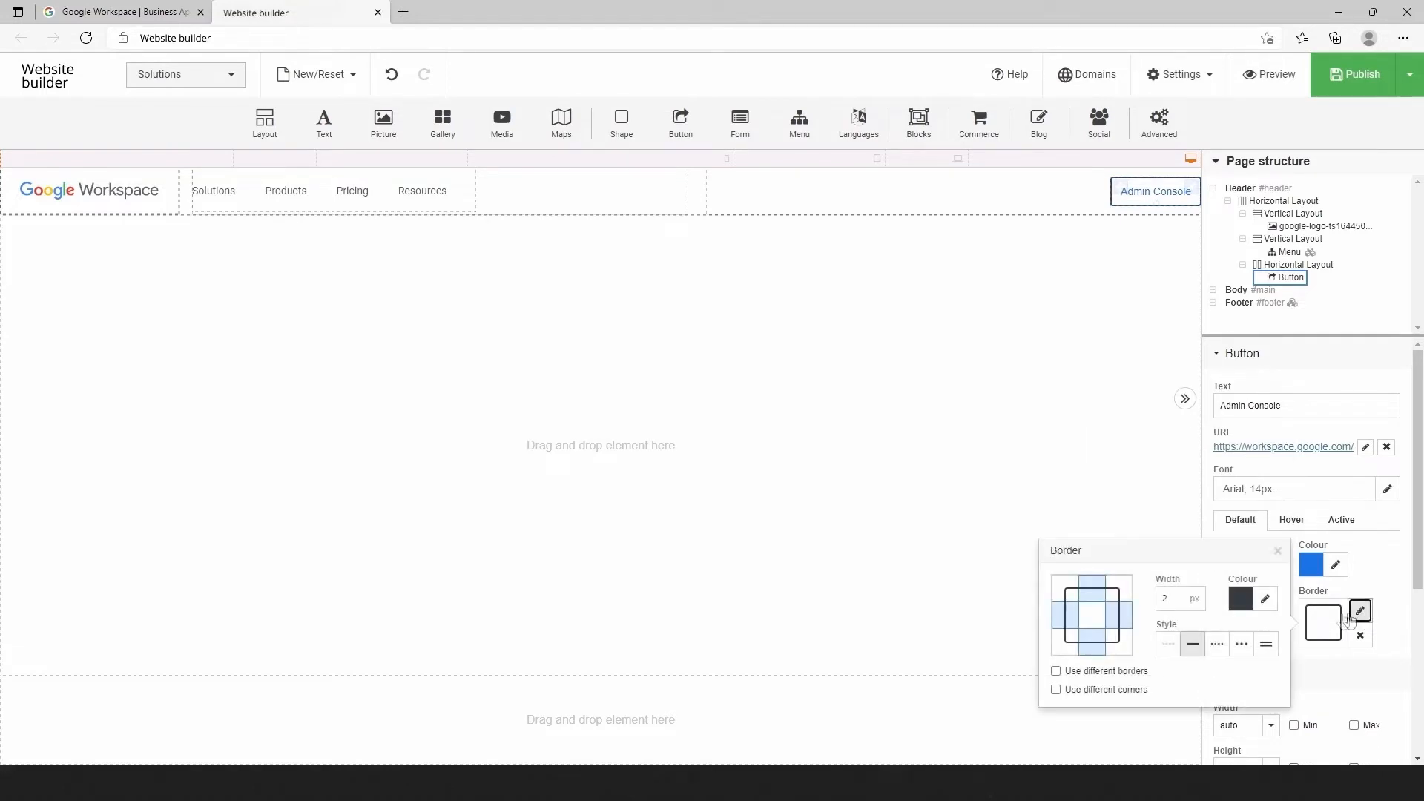
{"action": "left_click", "coordinate": [1168, 646]}
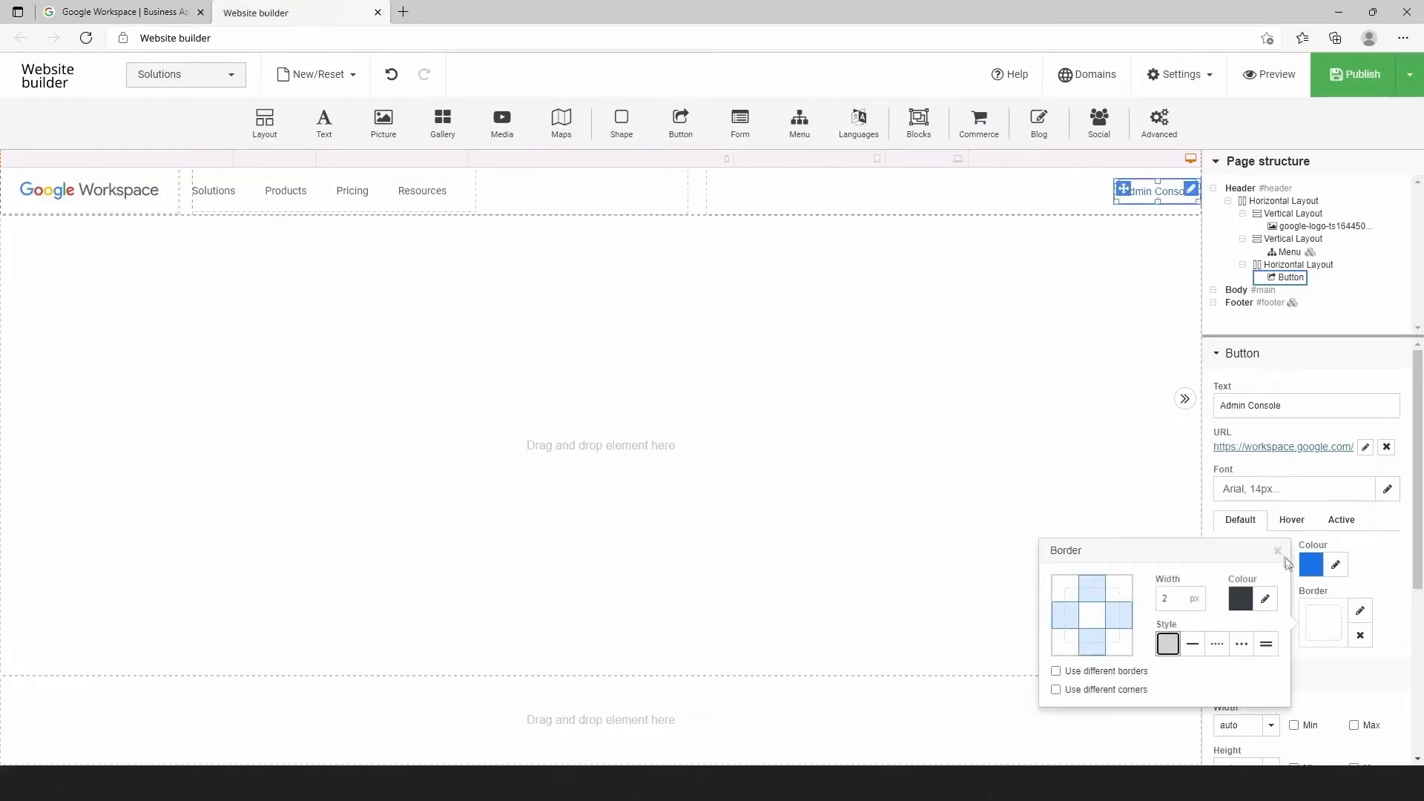
{"action": "left_click", "coordinate": [1277, 551]}
Set the hover text colour of the Admin Console button to the copied dark blue
{"action": "scroll", "coordinate": [1290, 519], "scroll_direction": "down", "scroll_amount": 1}
{"action": "left_click", "coordinate": [1291, 473]}
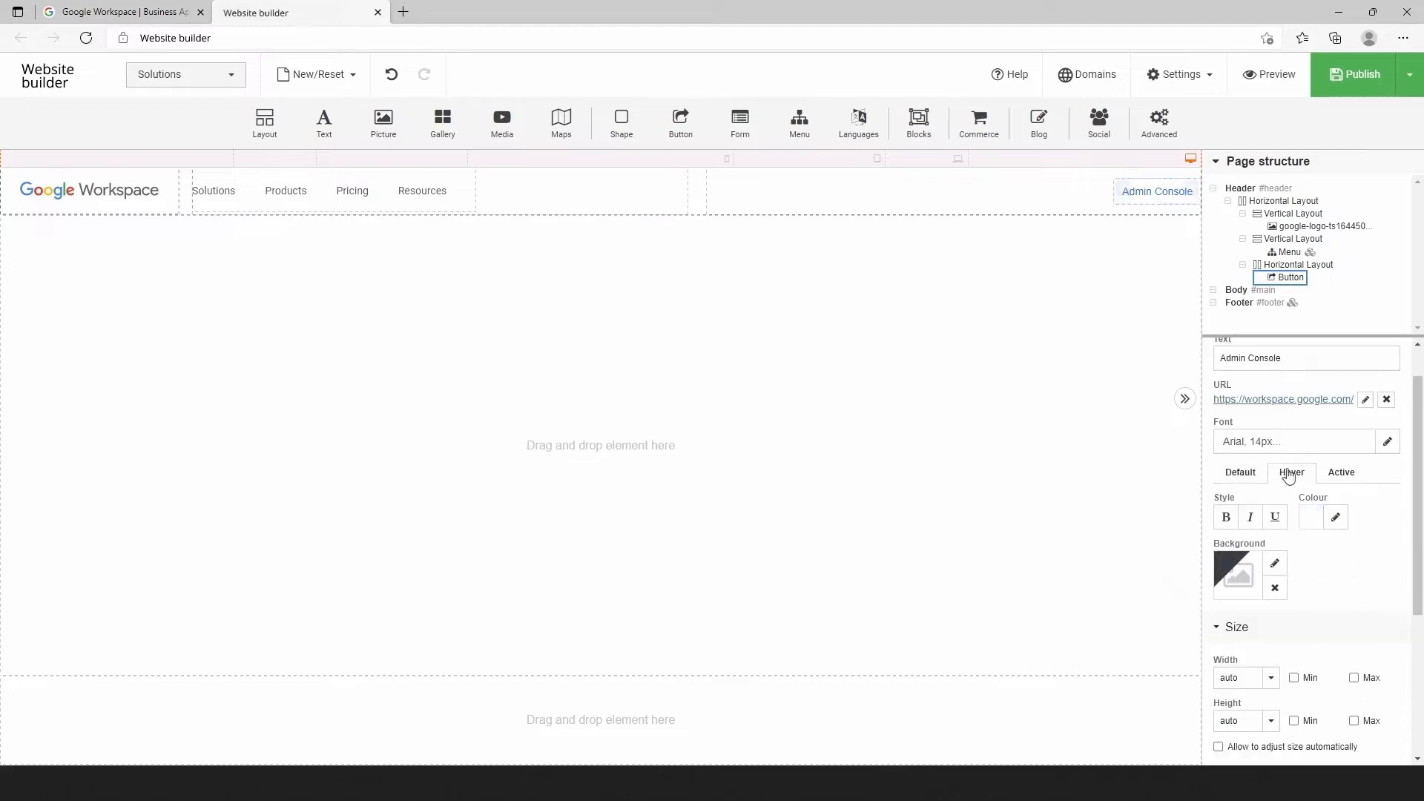
{"action": "left_click", "coordinate": [1339, 523]}
{"action": "left_click_drag", "start_coordinate": [1251, 487], "coordinate": [1202, 481]}
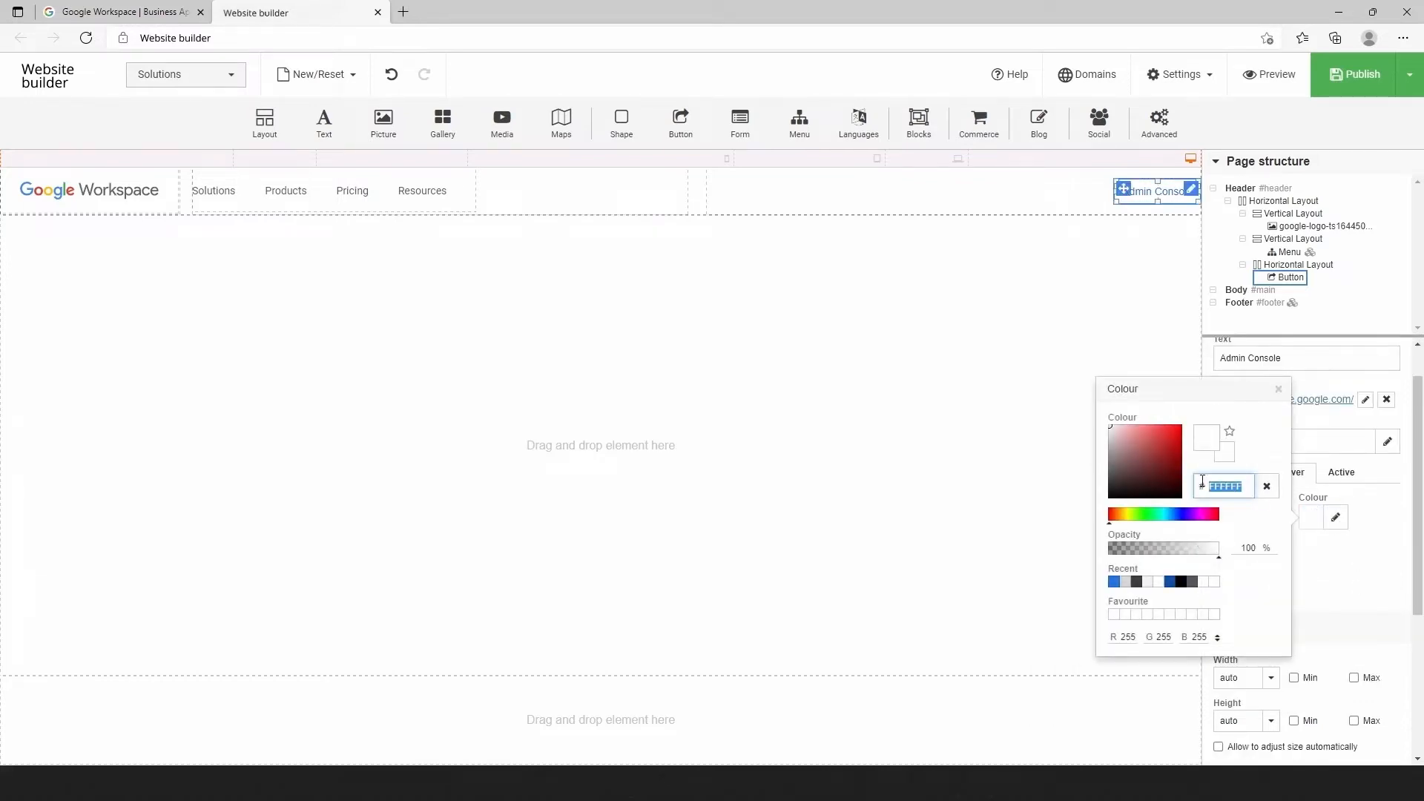
{"action": "key", "text": "ctrl+v"}
{"action": "left_click", "coordinate": [1279, 390]}
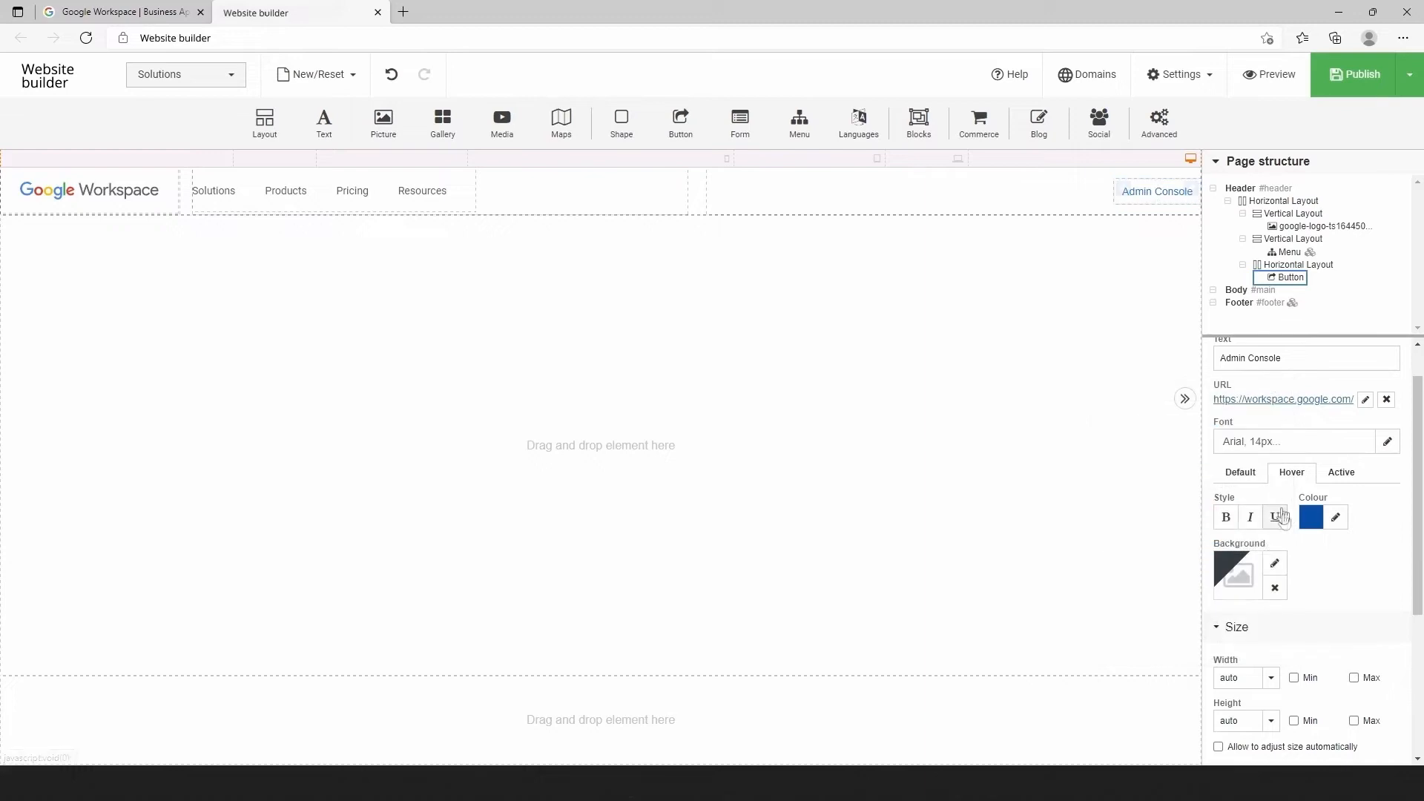
Set the hover background colour of the Admin Console button to #FFFFFF
{"action": "left_click", "coordinate": [1274, 563]}
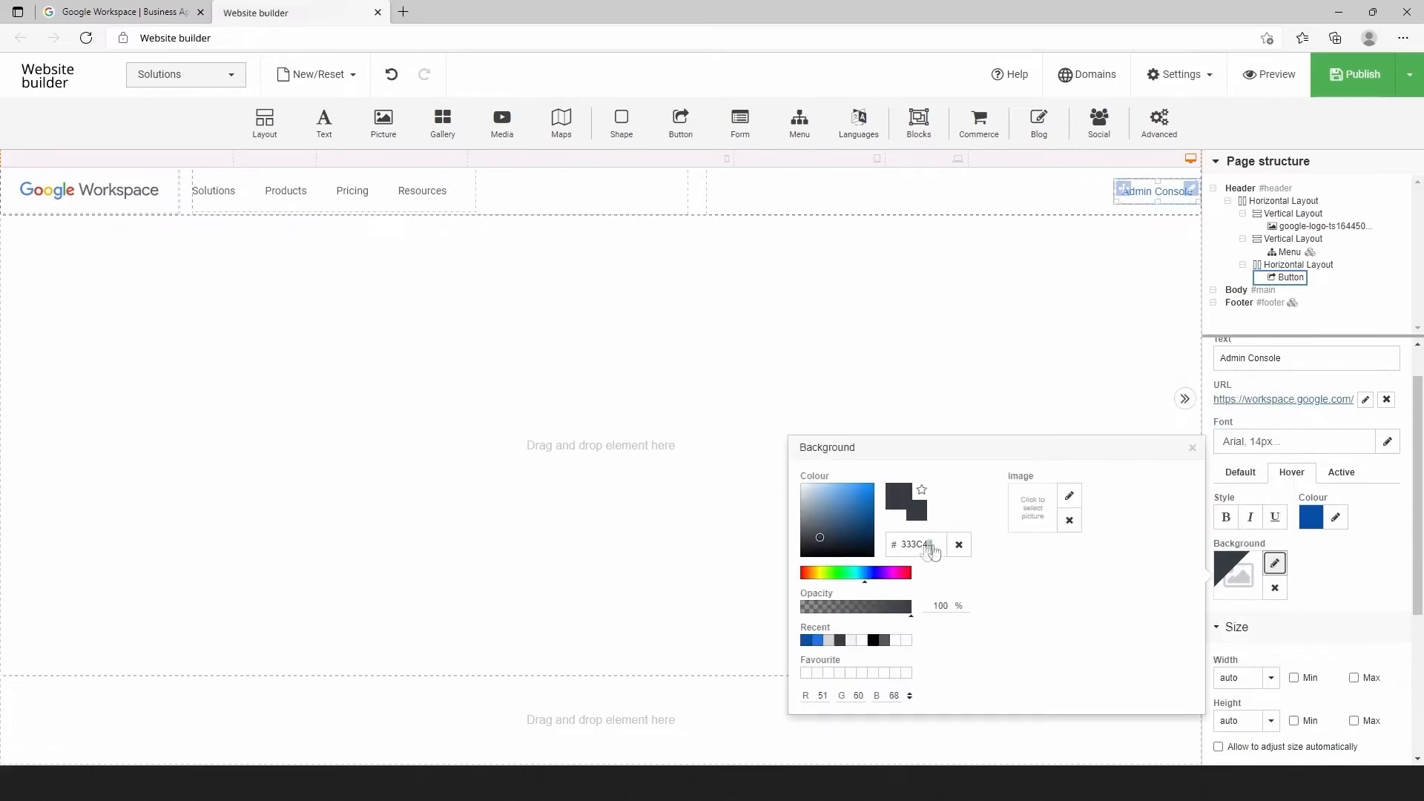
{"action": "left_click_drag", "start_coordinate": [932, 551], "coordinate": [896, 548]}
{"action": "type", "text": "F"}
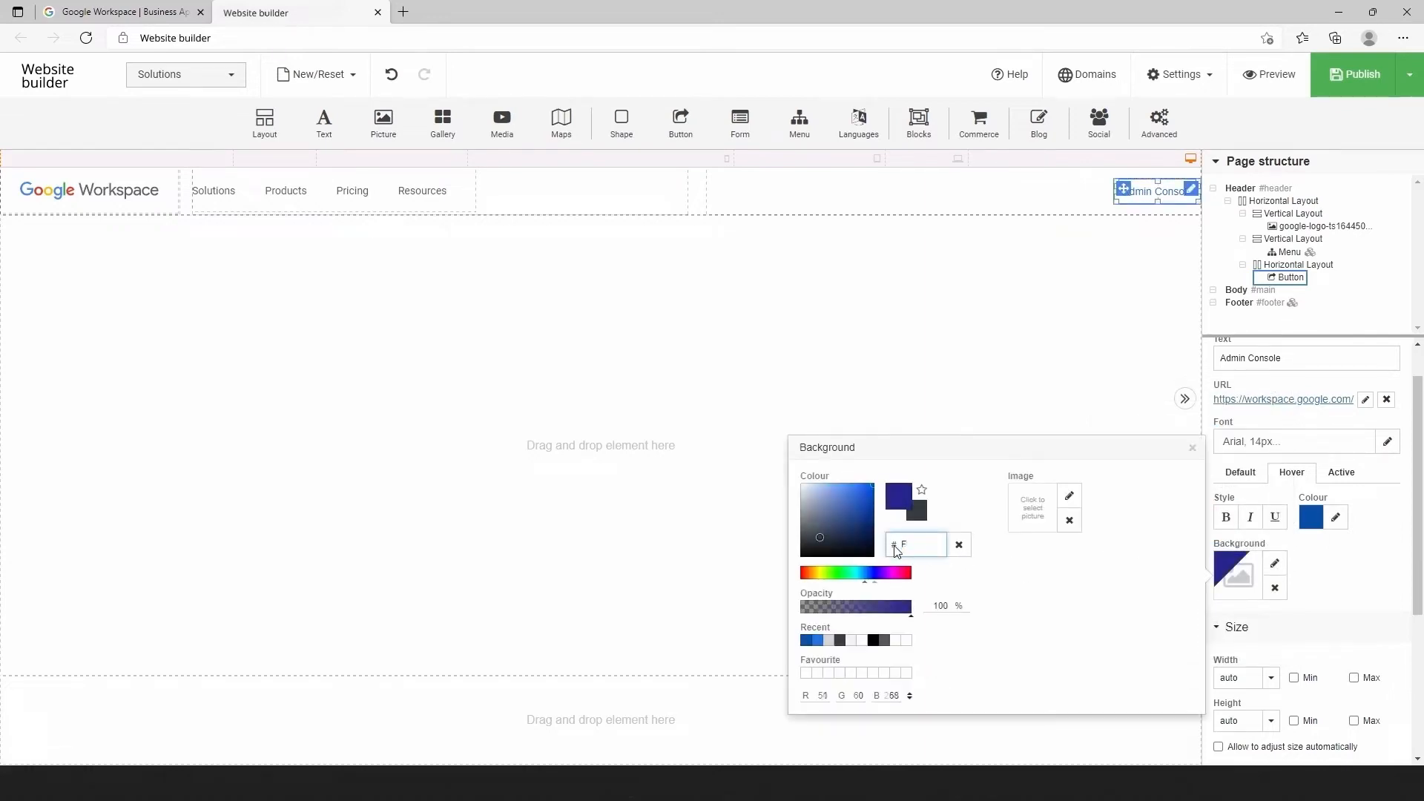
{"action": "type", "text": "FFFFF"}
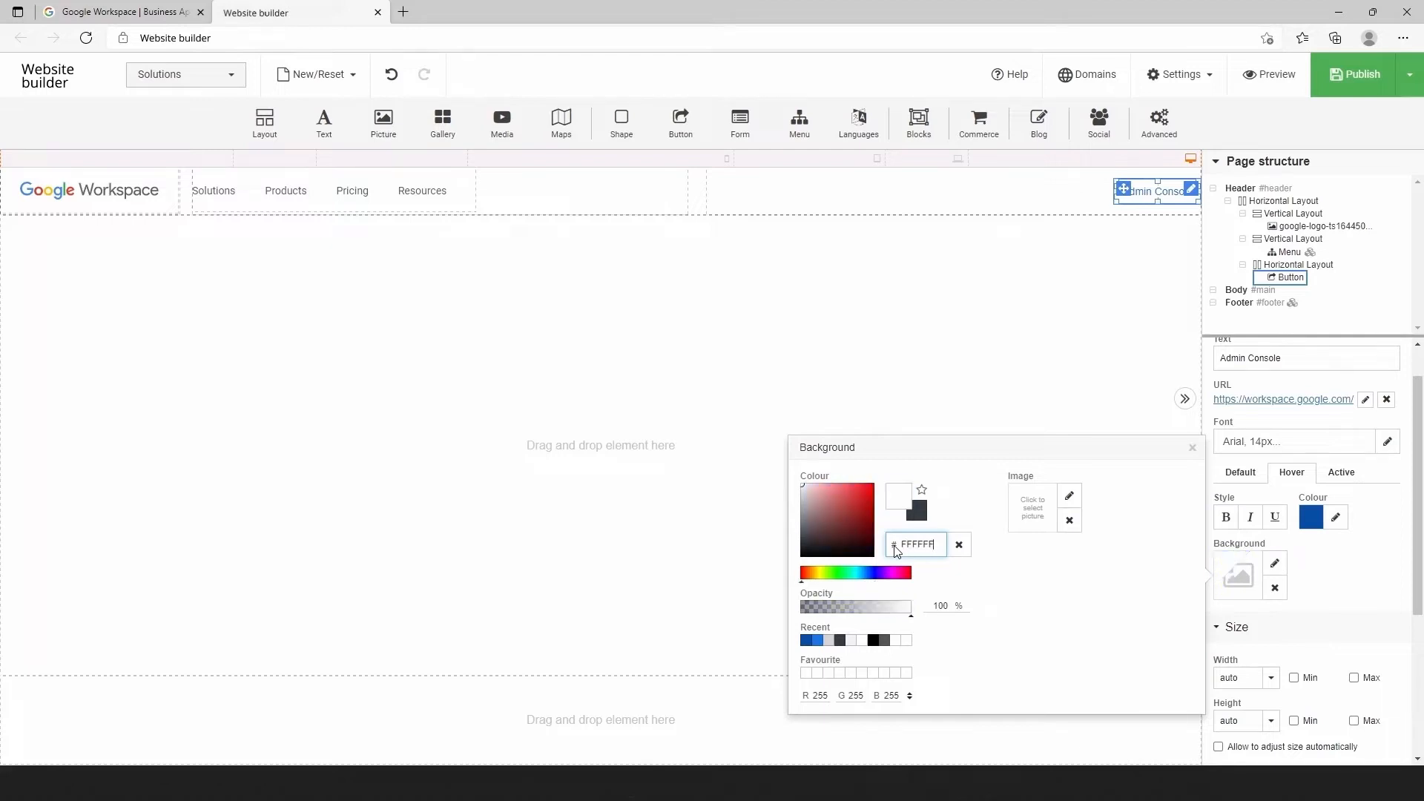
{"action": "left_click", "coordinate": [1083, 568]}
{"action": "left_click", "coordinate": [1192, 449]}
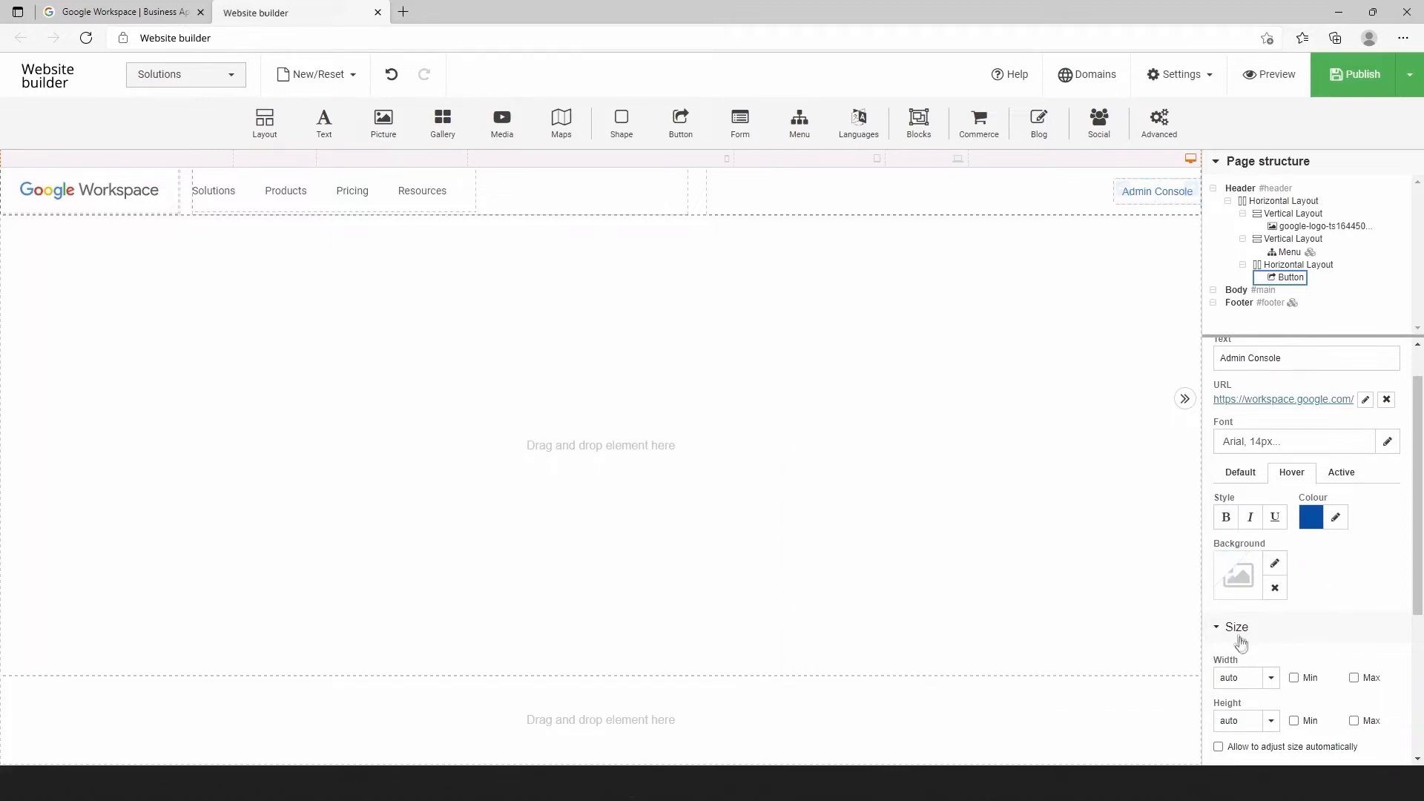
Give the Admin Console button a fixed height of 44 px
{"action": "scroll", "coordinate": [1240, 642], "scroll_direction": "down", "scroll_amount": 2}
{"action": "left_click", "coordinate": [1271, 607]}
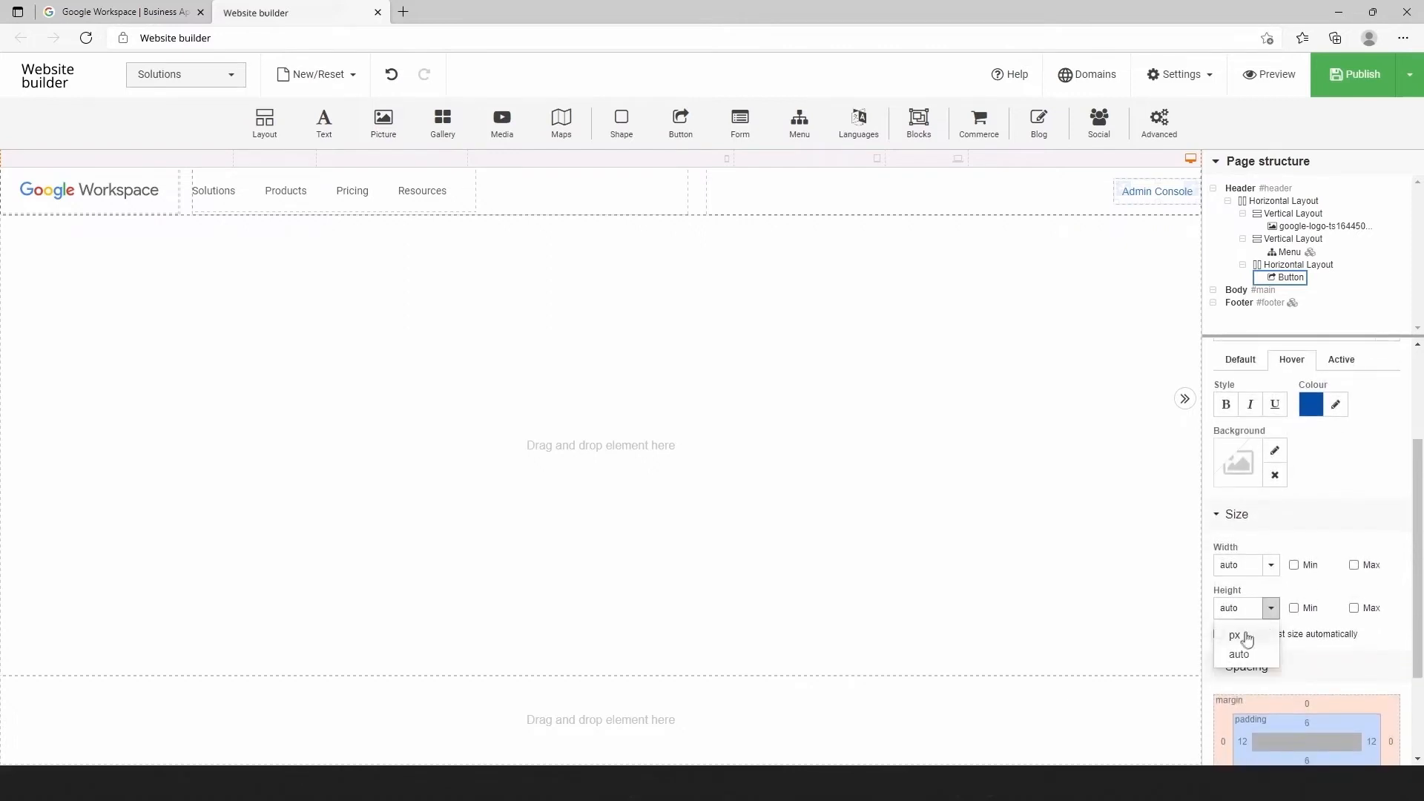
{"action": "left_click", "coordinate": [1236, 635]}
{"action": "double_click", "coordinate": [1219, 607]}
{"action": "type", "text": "44"}
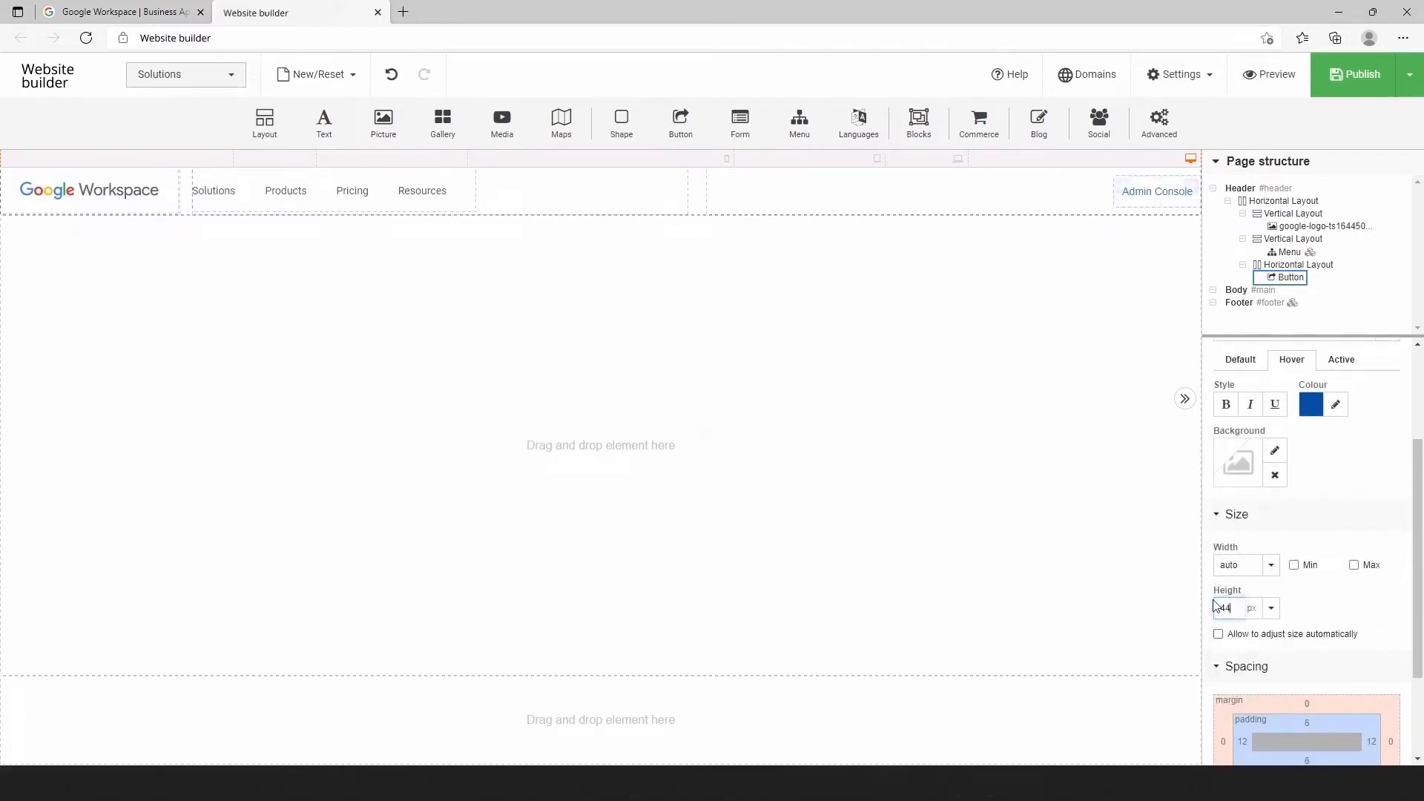
Set the Admin Console button's left and right padding to 30
{"action": "scroll", "coordinate": [1294, 674], "scroll_direction": "down", "scroll_amount": 2}
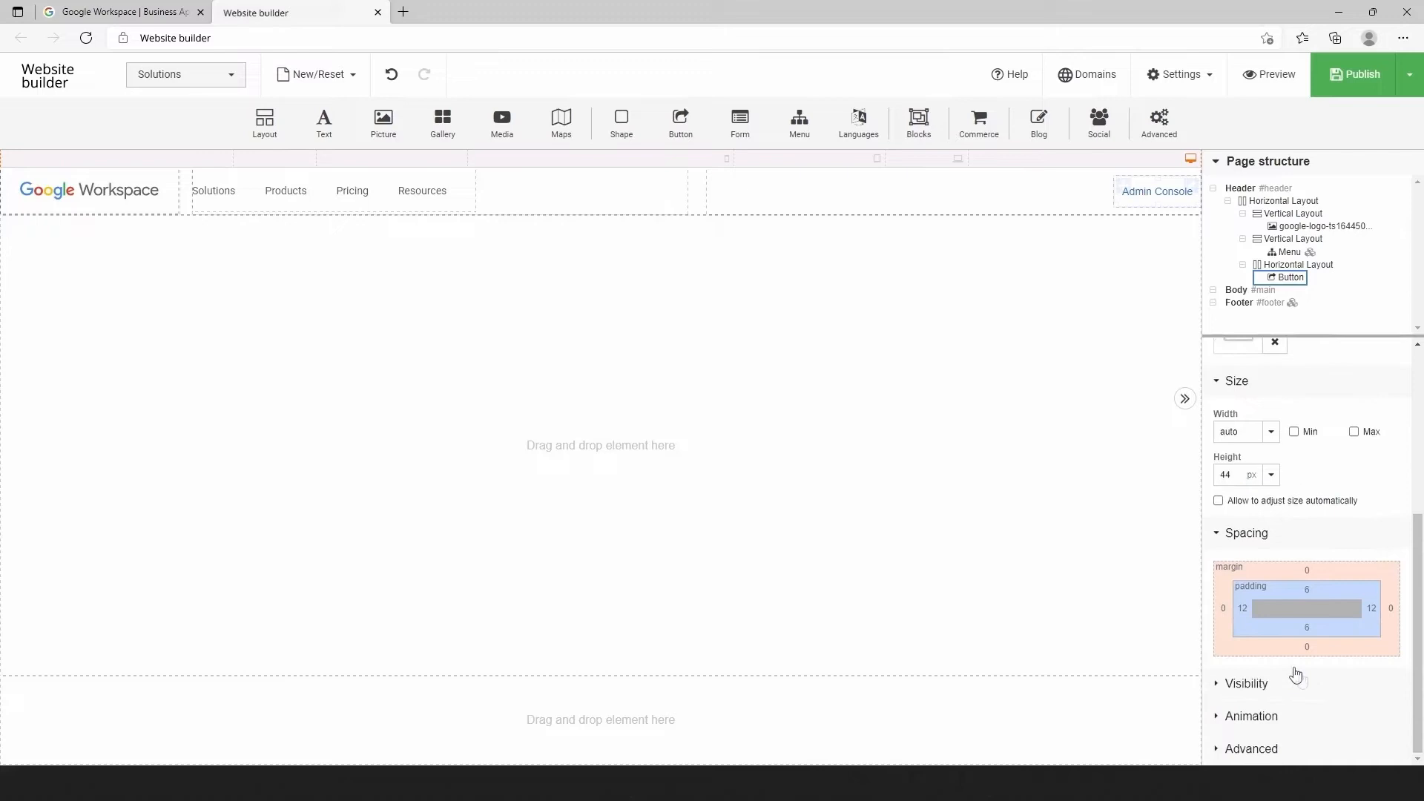
{"action": "double_click", "coordinate": [1240, 608]}
{"action": "type", "text": "30"}
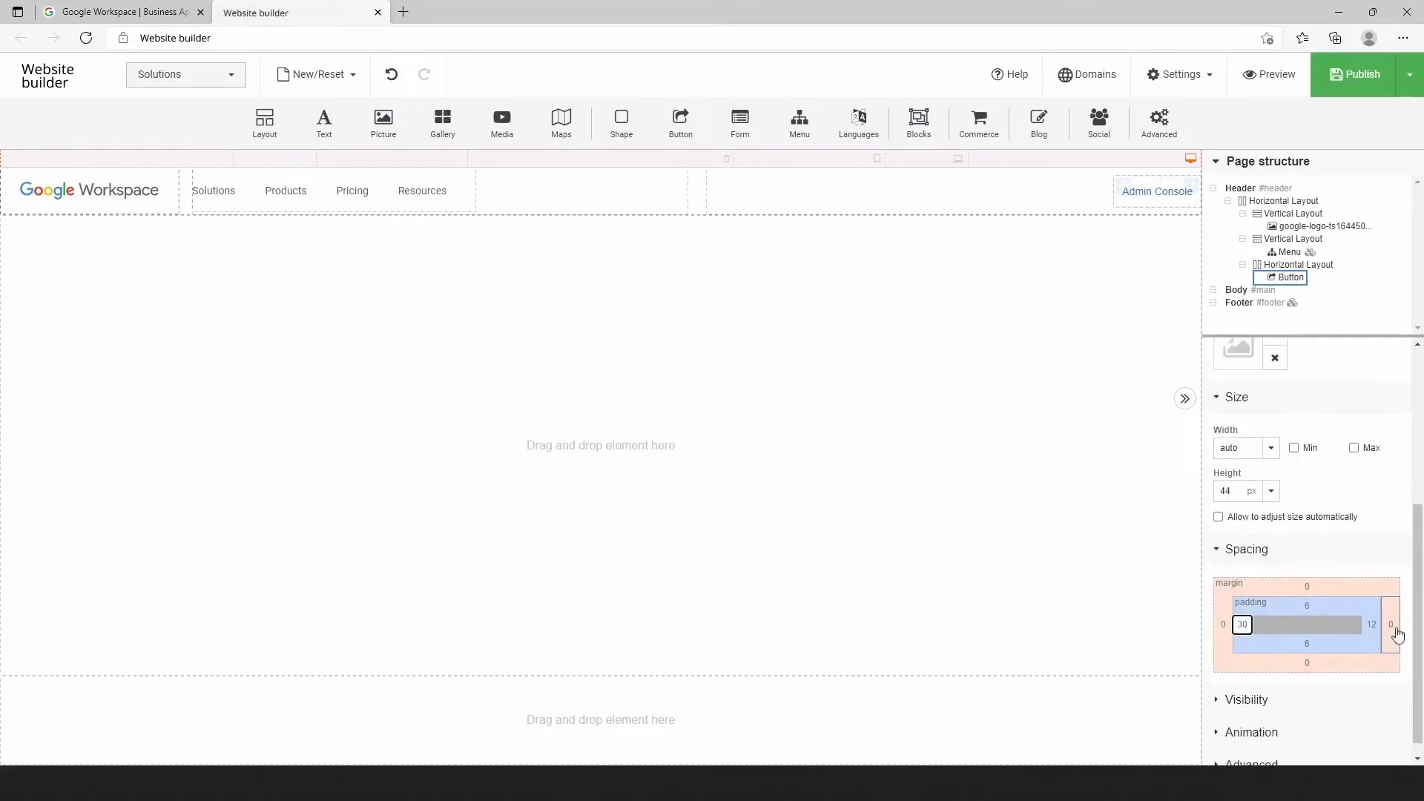
{"action": "double_click", "coordinate": [1371, 624]}
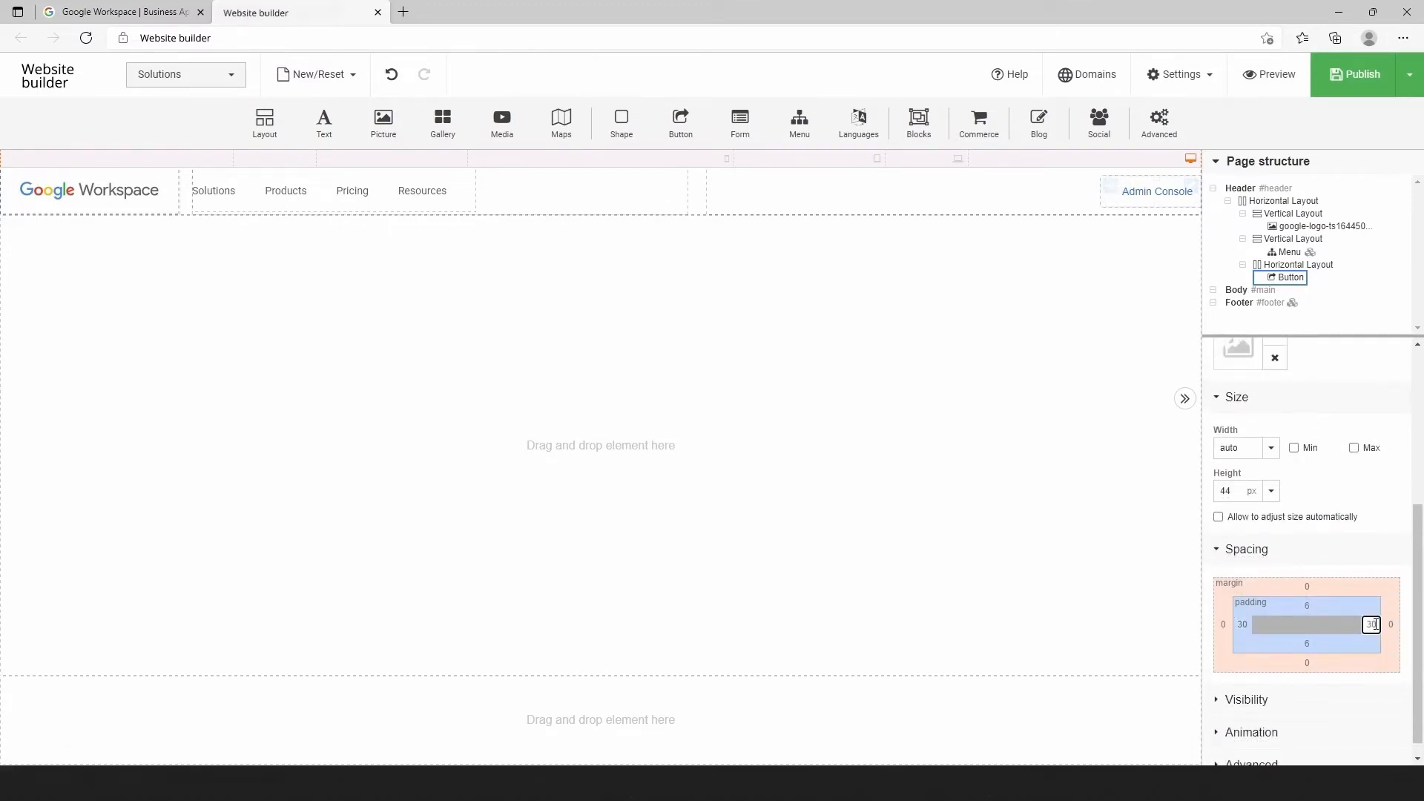
{"action": "left_click", "coordinate": [1386, 513]}
Duplicate the Admin Console button within the last header column
{"action": "scroll", "coordinate": [1385, 511], "scroll_direction": "up", "scroll_amount": 3}
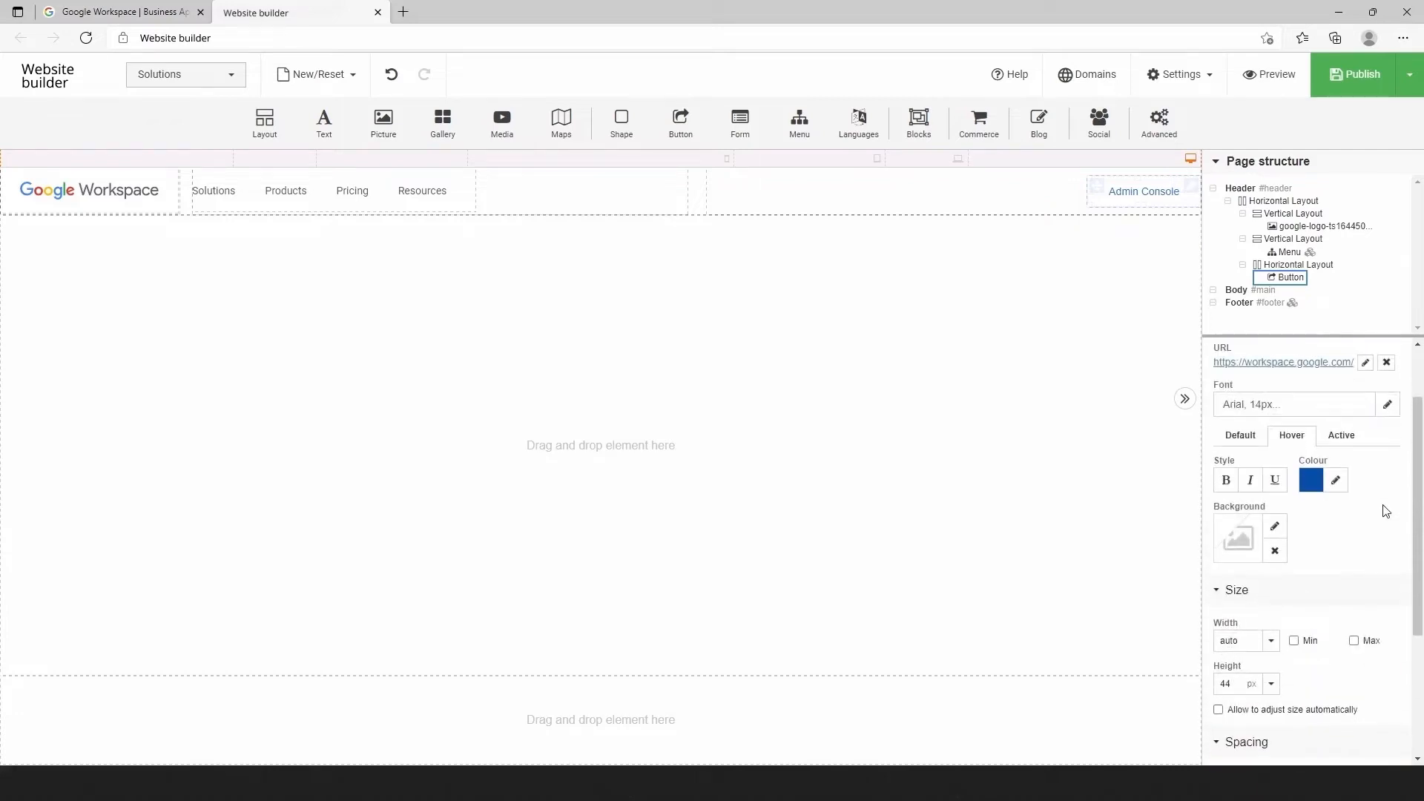
{"action": "scroll", "coordinate": [1385, 511], "scroll_direction": "up", "scroll_amount": 1}
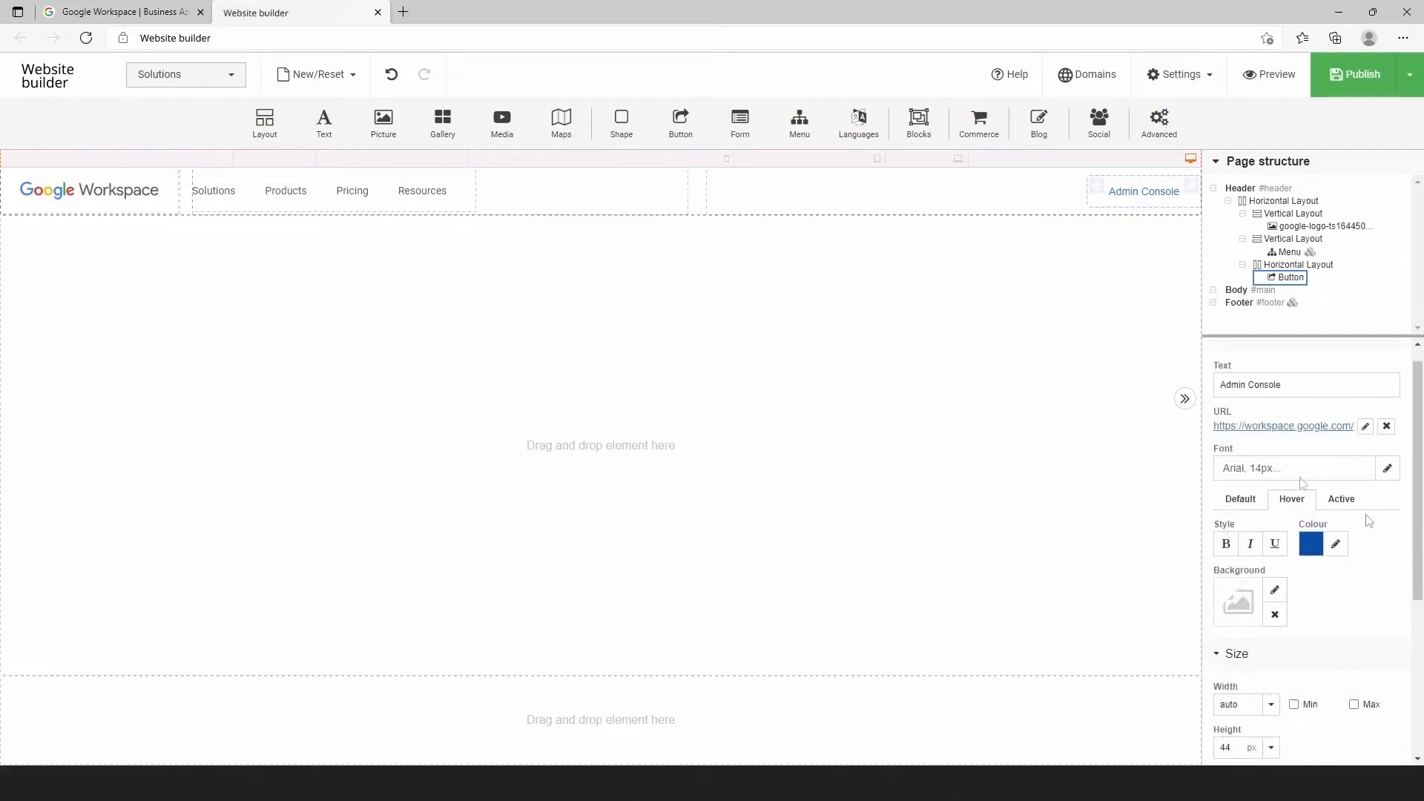
{"action": "right_click", "coordinate": [1159, 196]}
{"action": "left_click", "coordinate": [1205, 248]}
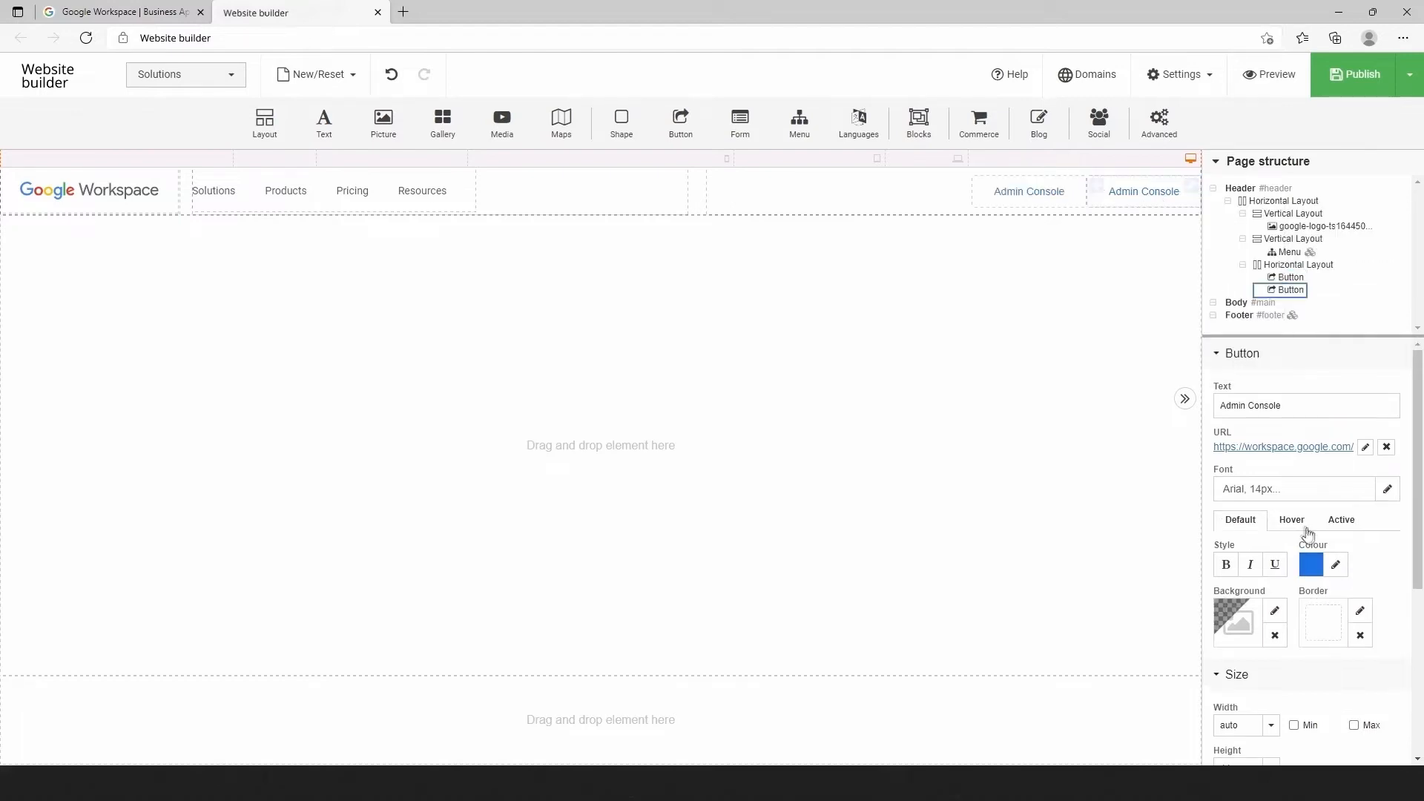
Set the hover background colour of the duplicated button to #F1F3F4
{"action": "left_click", "coordinate": [1294, 522]}
{"action": "left_click", "coordinate": [1272, 612]}
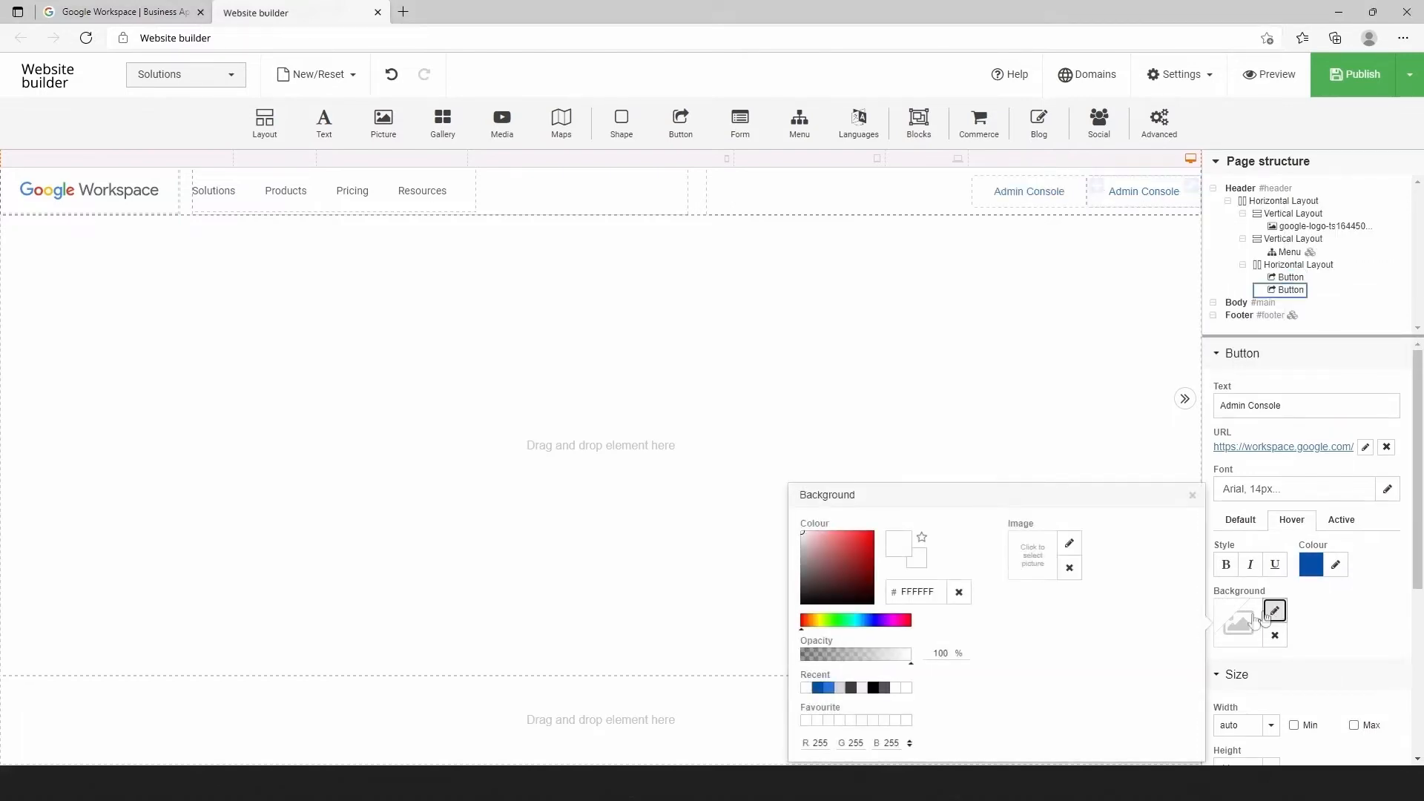
{"action": "double_click", "coordinate": [900, 597]}
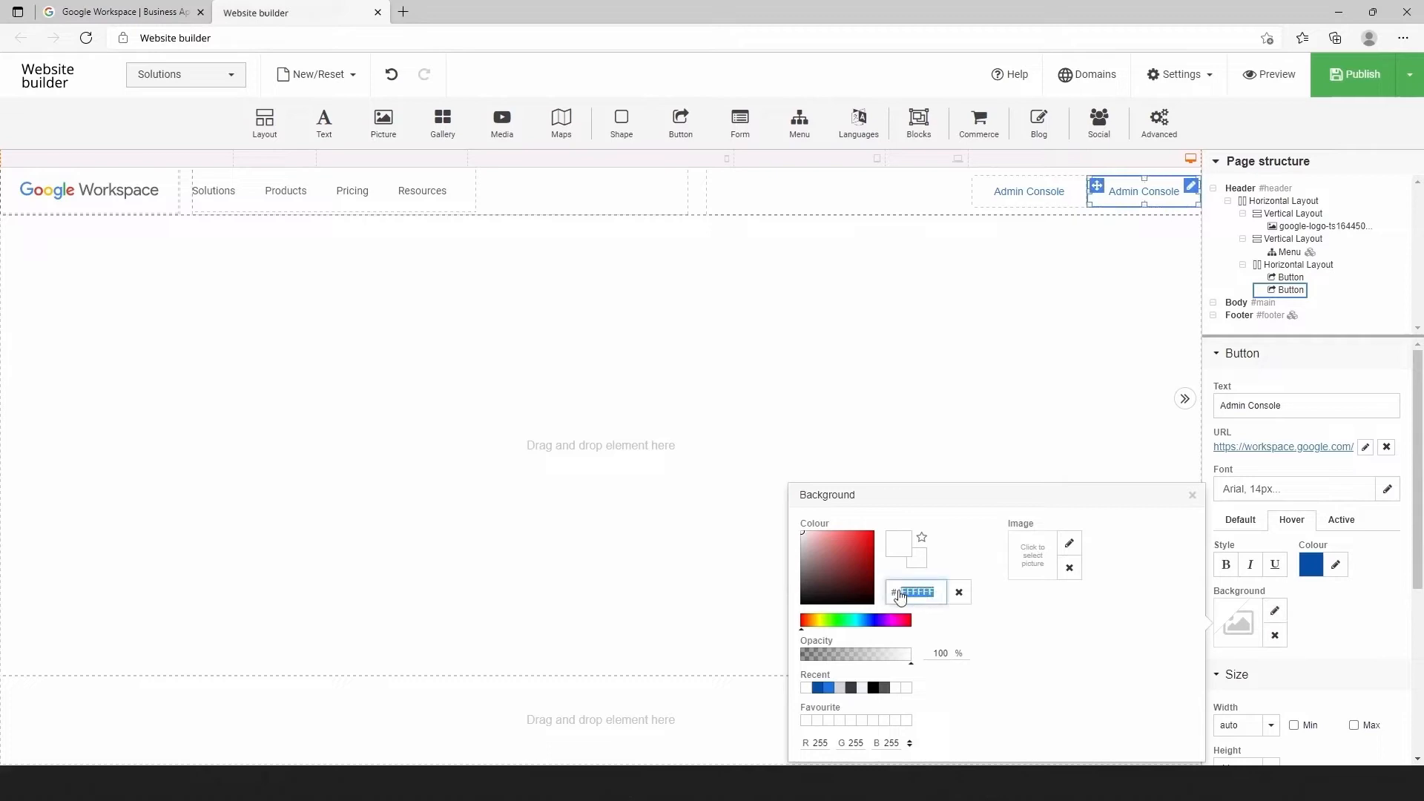
{"action": "type", "text": "F1F3F4"}
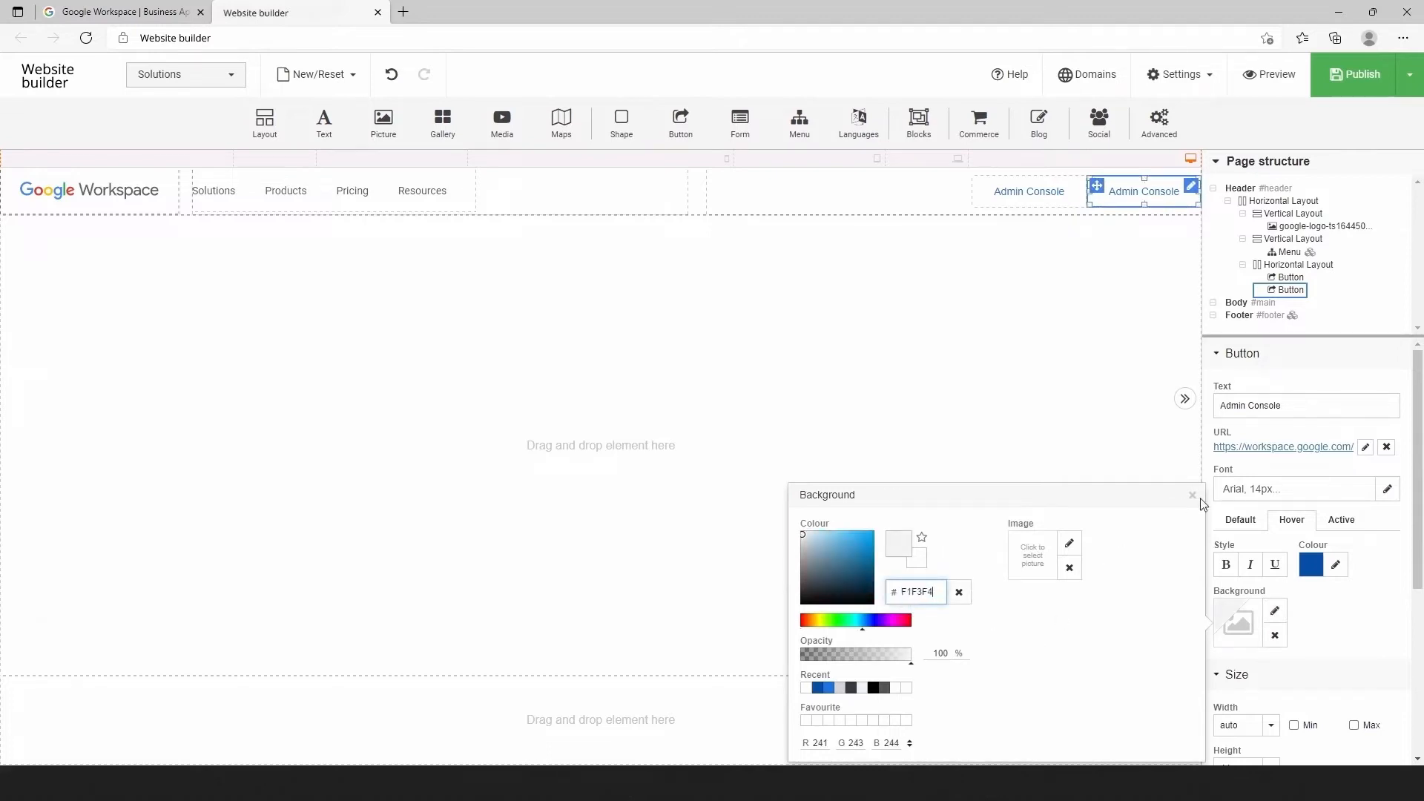
{"action": "left_click", "coordinate": [1193, 497]}
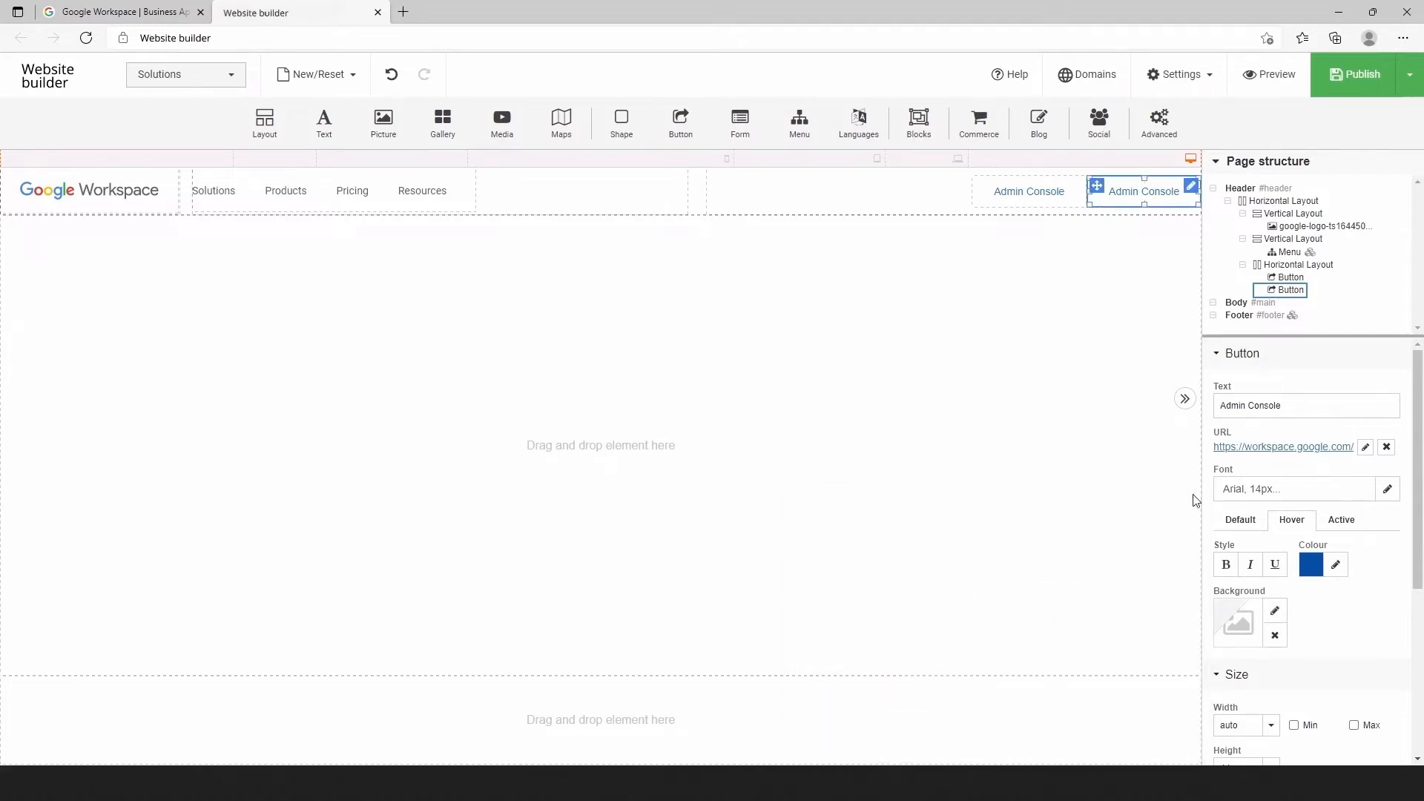
Give the duplicated Admin Console button a solid 1 px border in #D5D5D5 for its default state
{"action": "left_click", "coordinate": [1237, 519]}
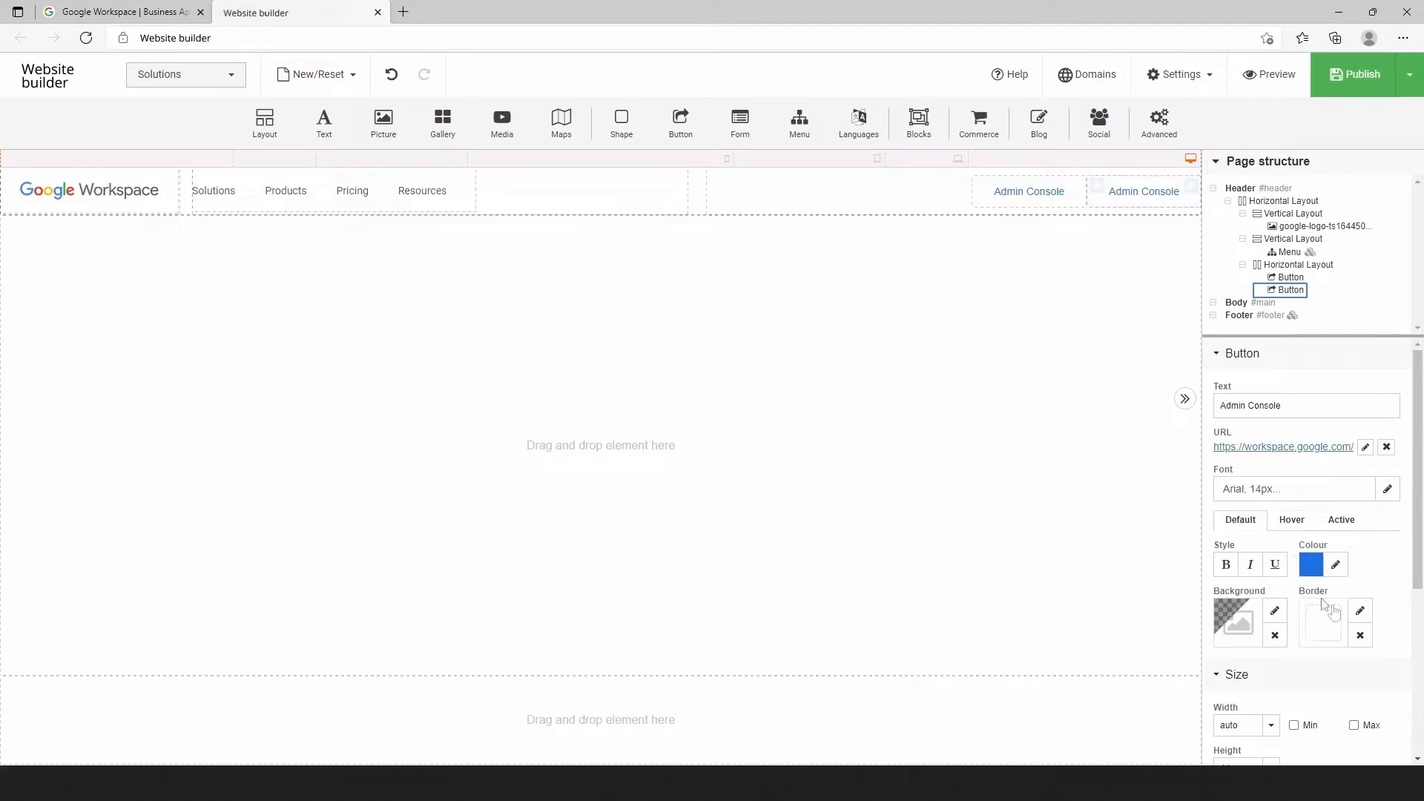
{"action": "left_click", "coordinate": [1361, 611]}
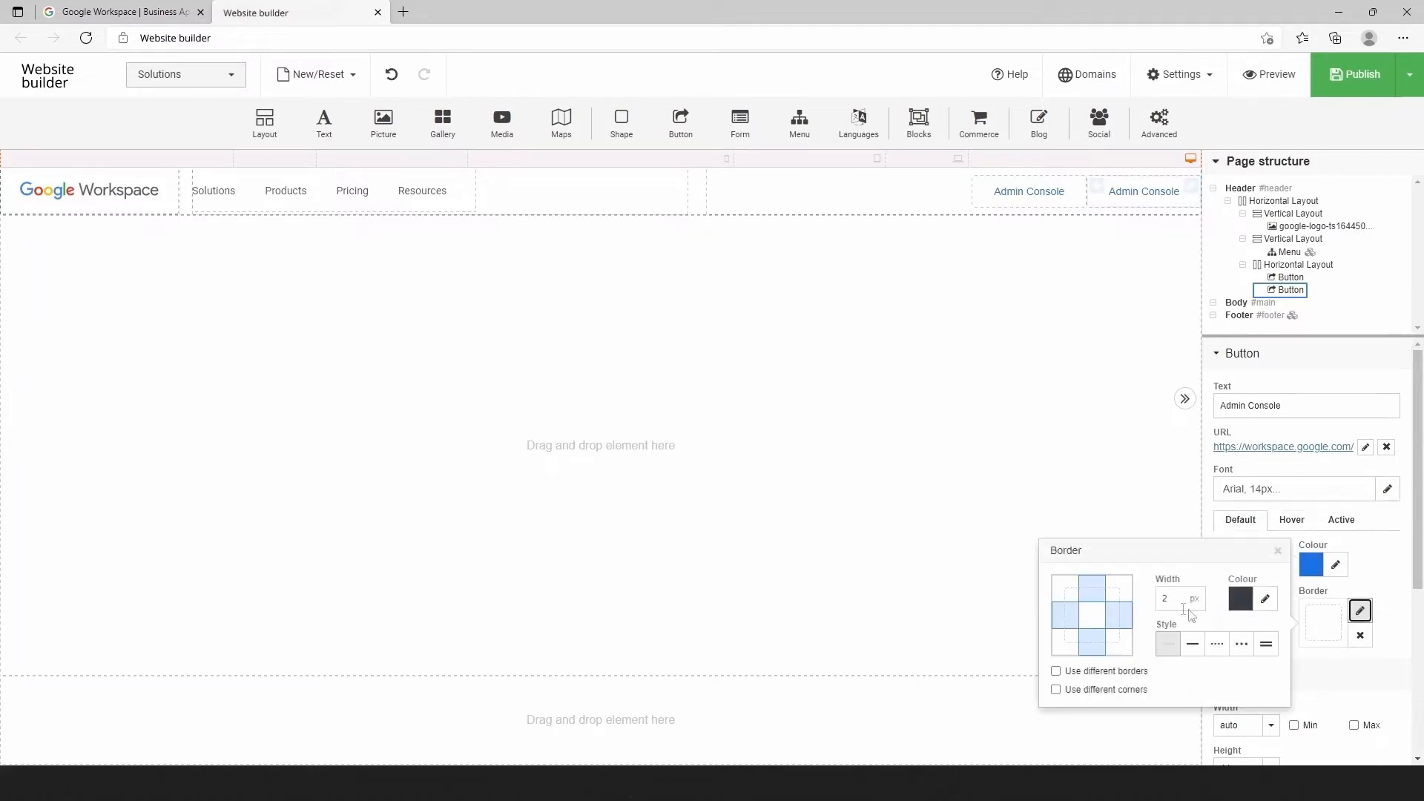
{"action": "left_click", "coordinate": [1193, 647]}
{"action": "left_click_drag", "start_coordinate": [1173, 602], "coordinate": [1157, 599]}
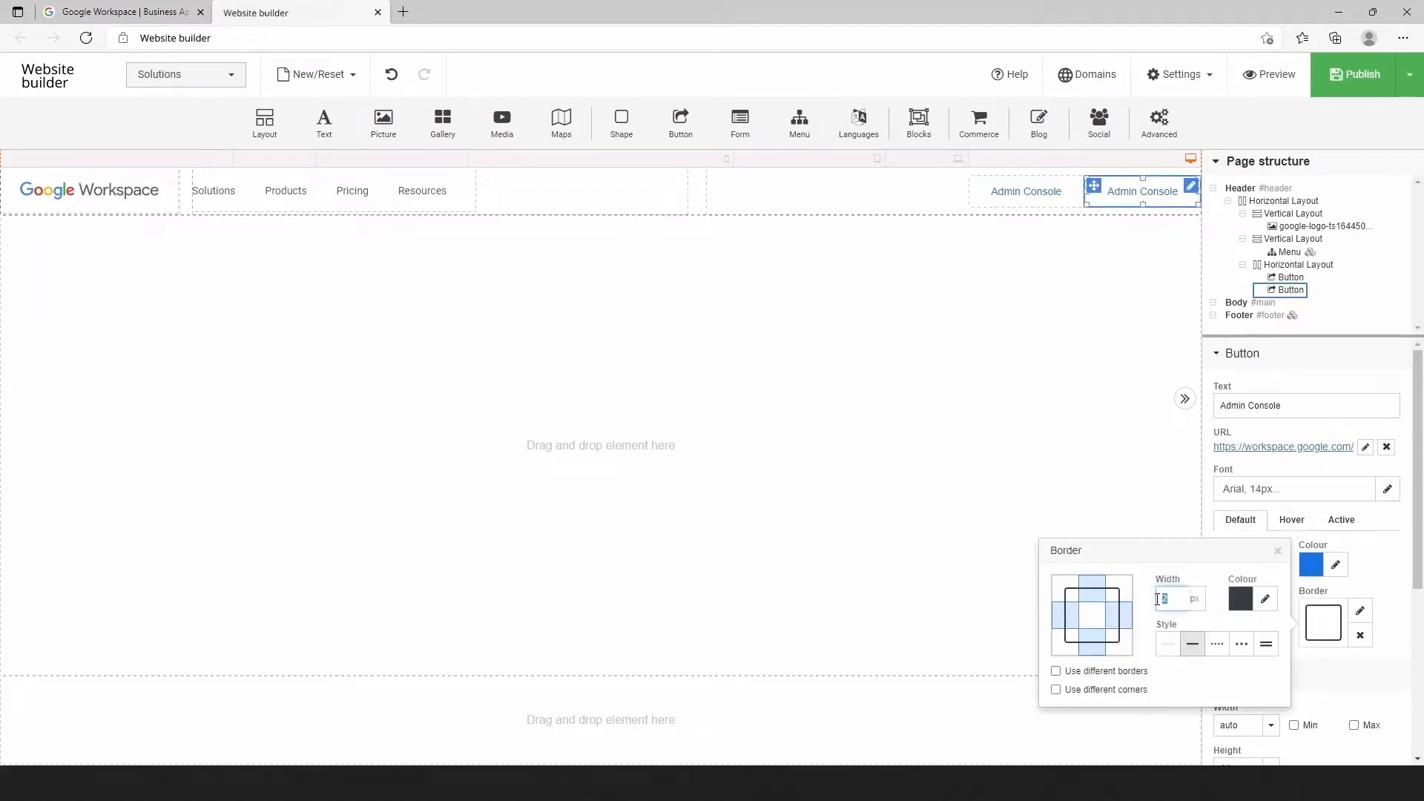
{"action": "left_click", "coordinate": [1265, 598]}
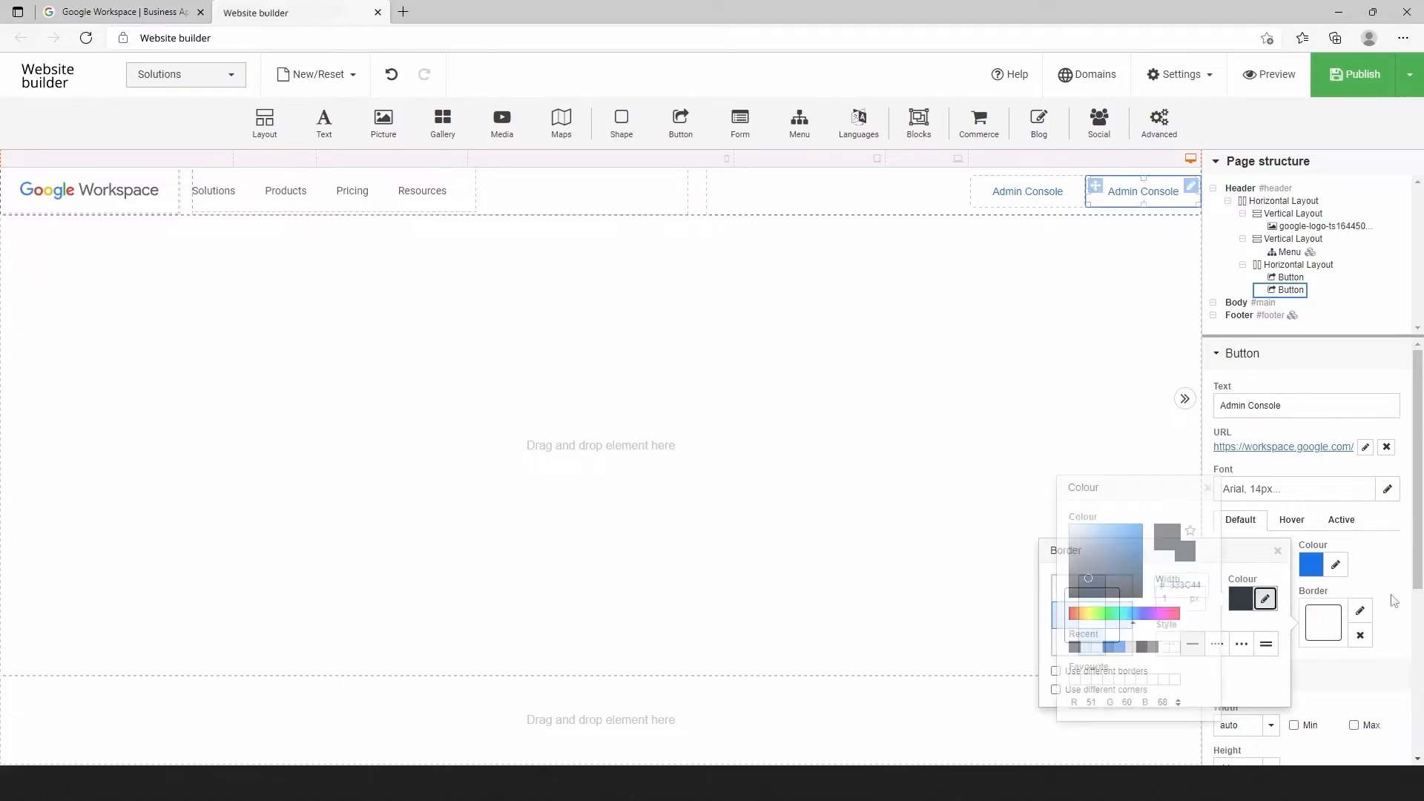
{"action": "type", "text": "D5D5D5"}
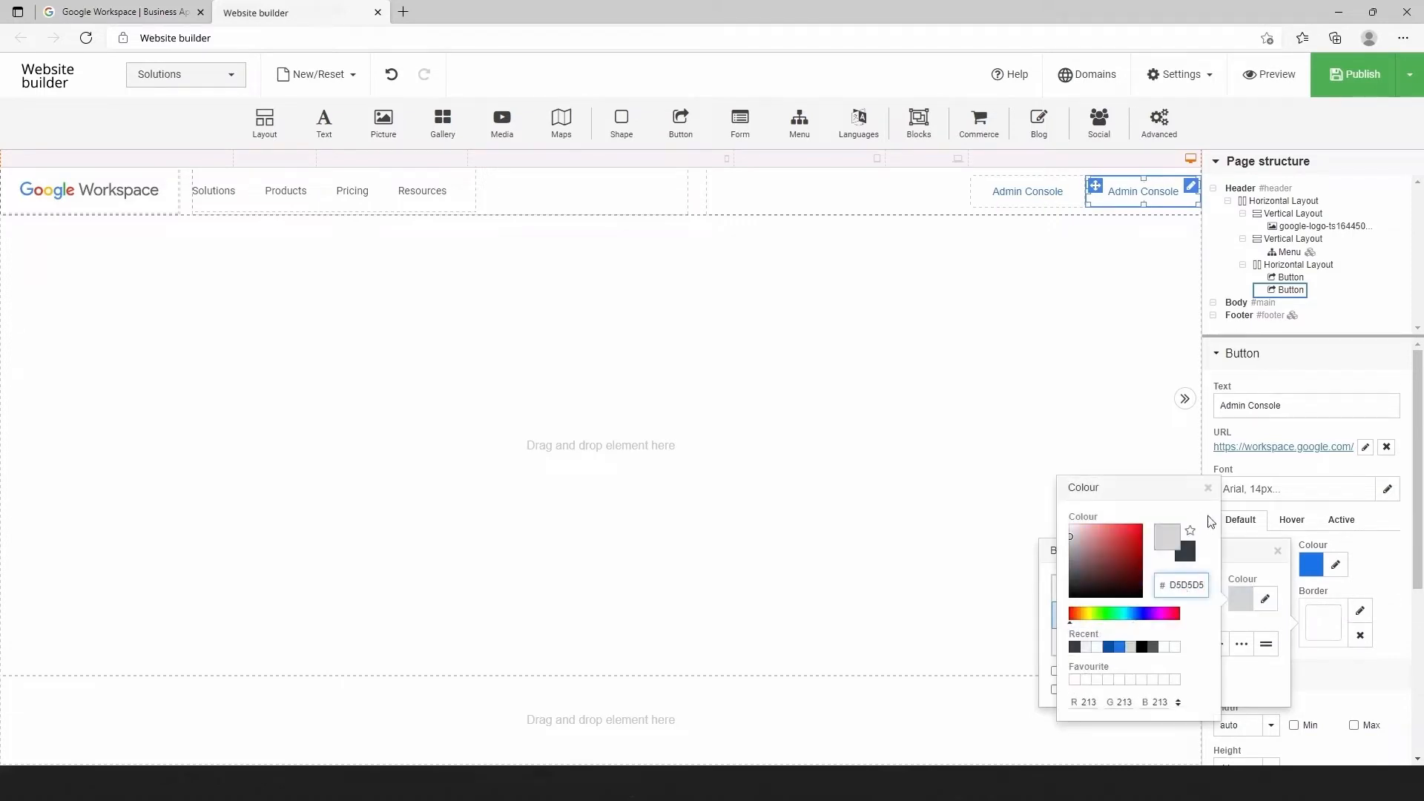
{"action": "left_click", "coordinate": [1207, 489]}
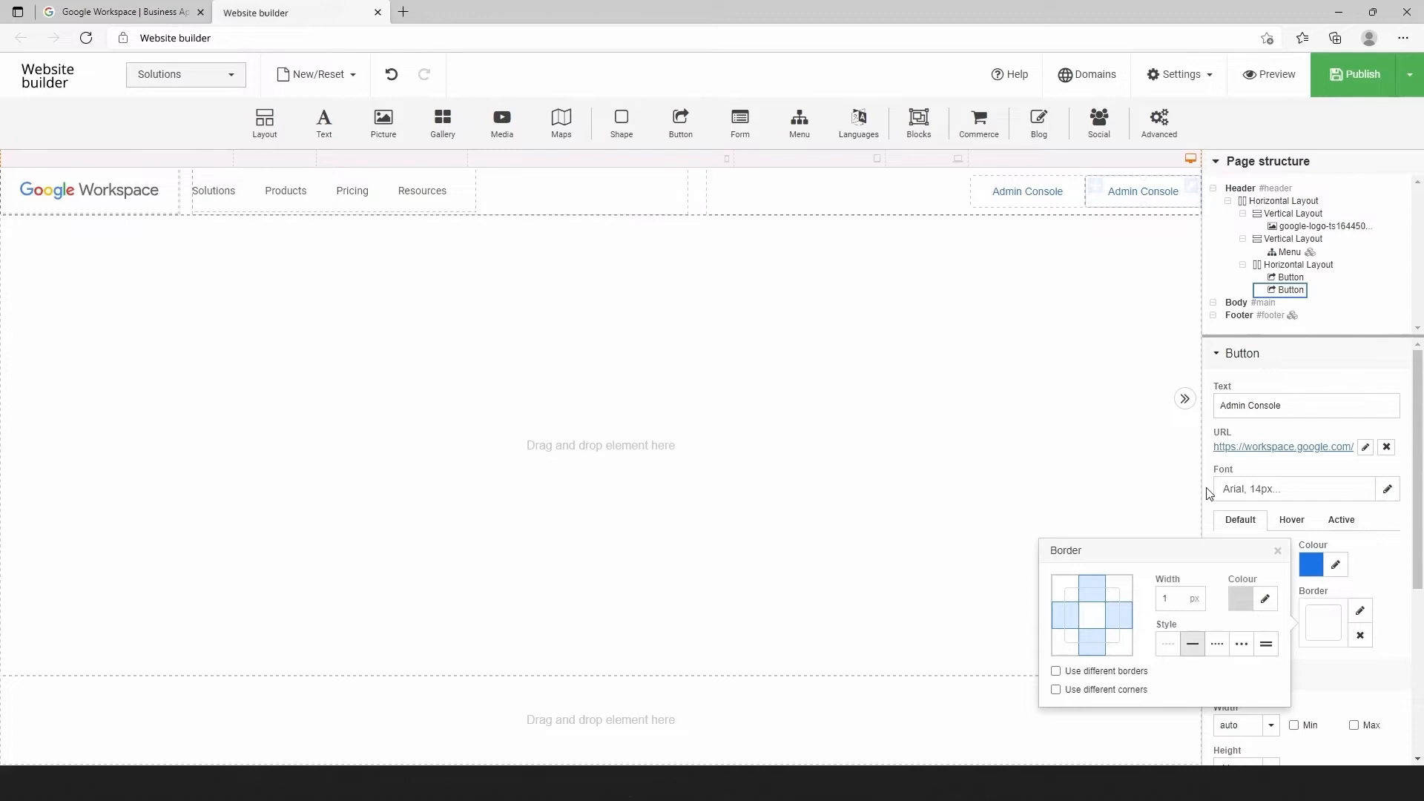
{"action": "left_click", "coordinate": [1119, 648]}
{"action": "left_click", "coordinate": [1277, 550]}
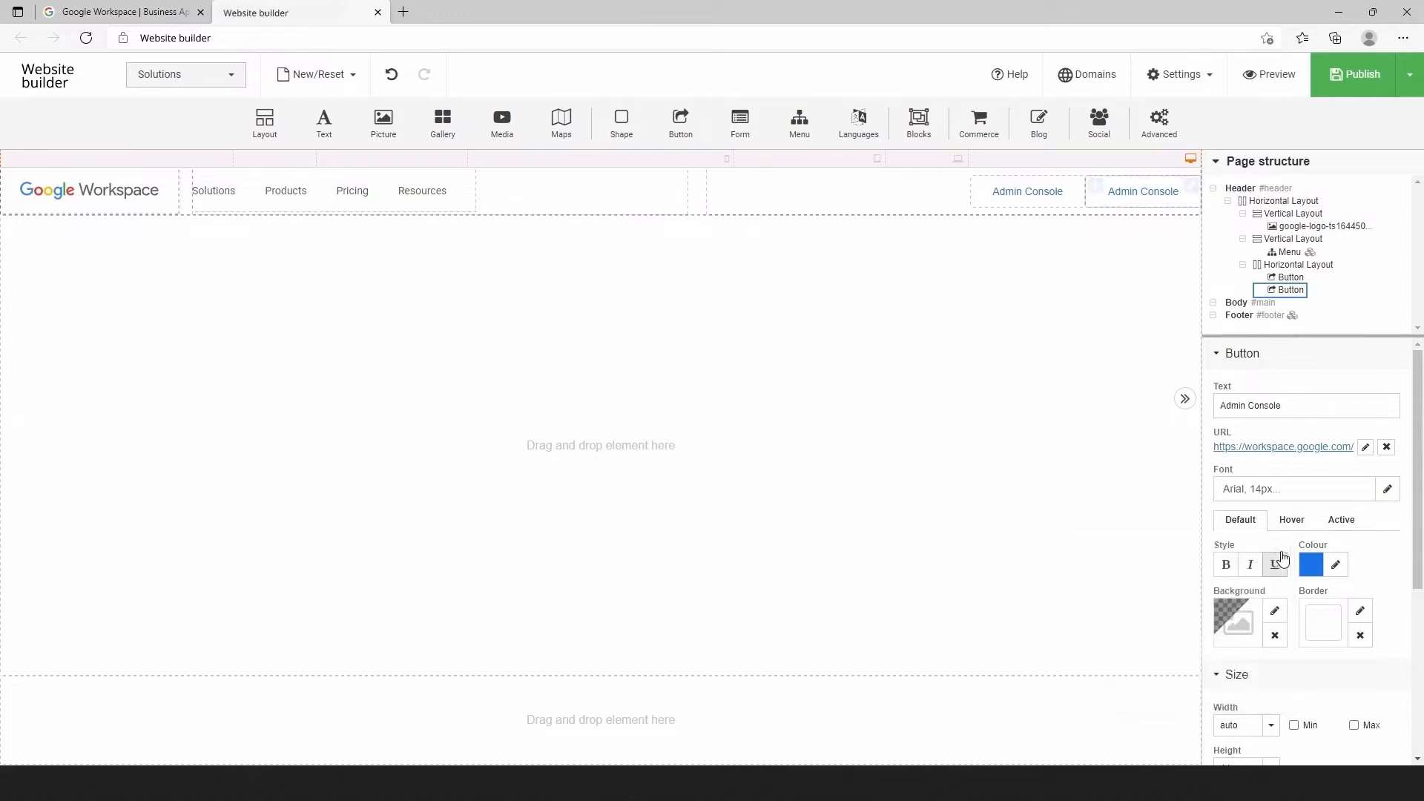
Set the left margin of the bordered duplicate button to 16
{"action": "scroll", "coordinate": [1373, 576], "scroll_direction": "down", "scroll_amount": 3}
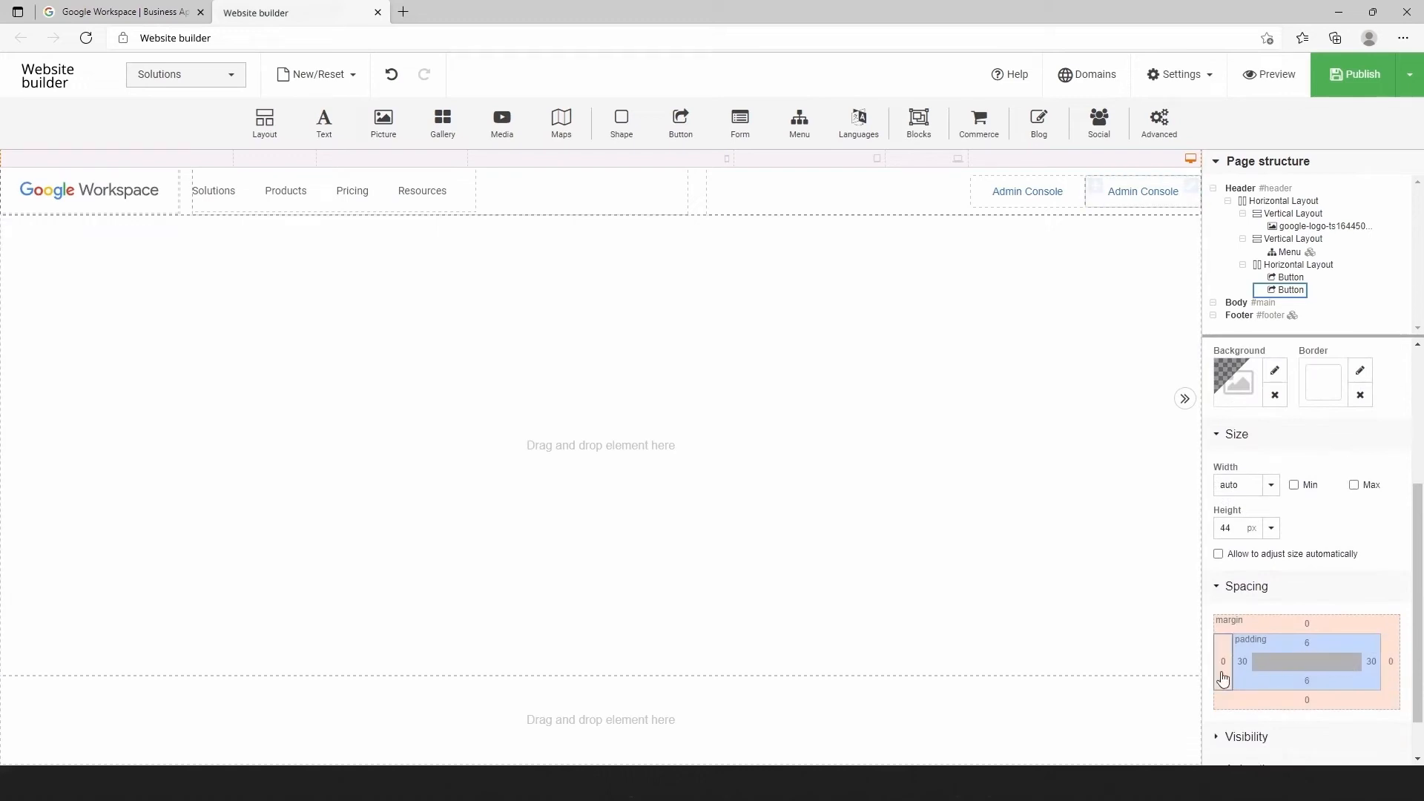
{"action": "left_click", "coordinate": [1222, 667]}
{"action": "left_click", "coordinate": [1330, 587]}
{"action": "left_click", "coordinate": [1150, 198]}
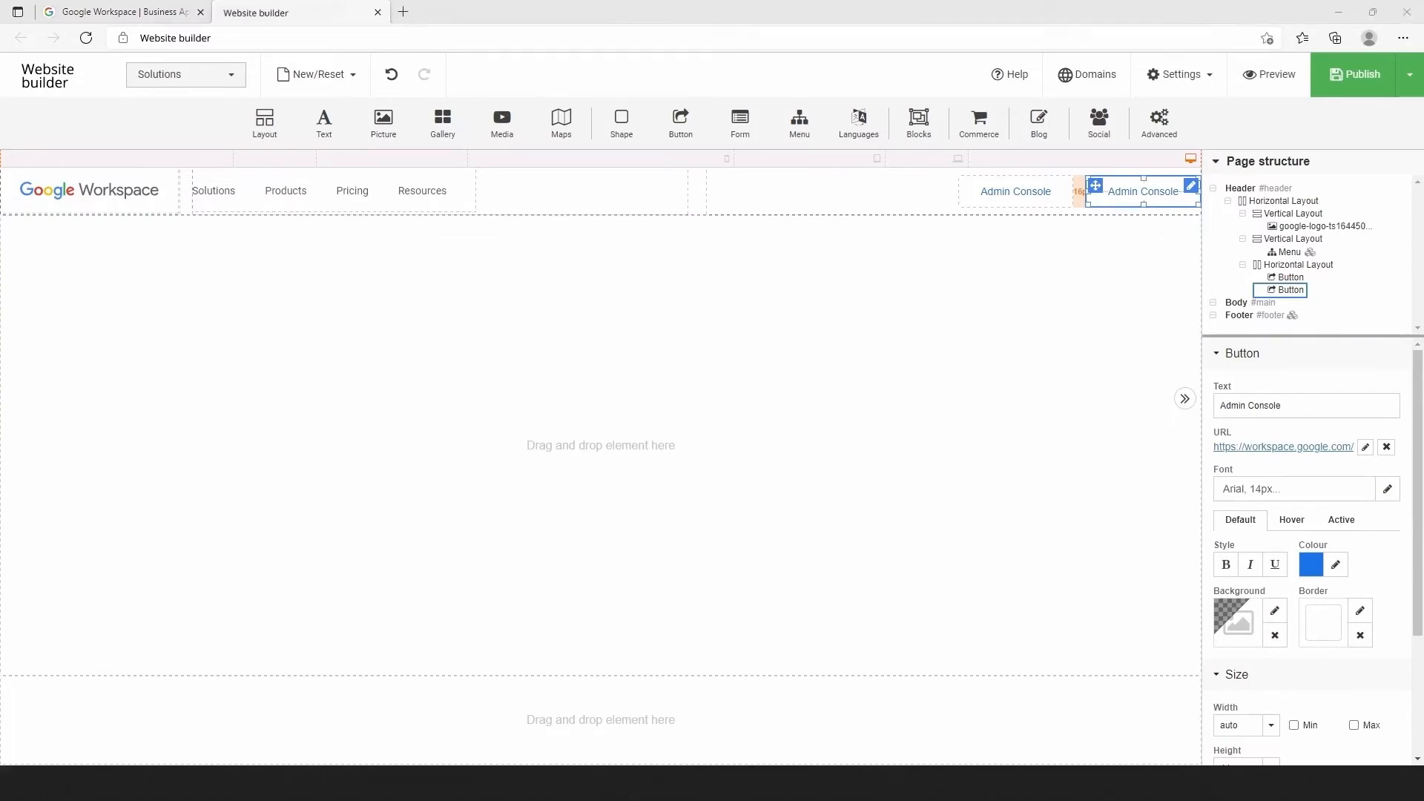
Change the bordered button's text to Contact Sales
{"action": "left_click_drag", "start_coordinate": [1283, 405], "coordinate": [1217, 406]}
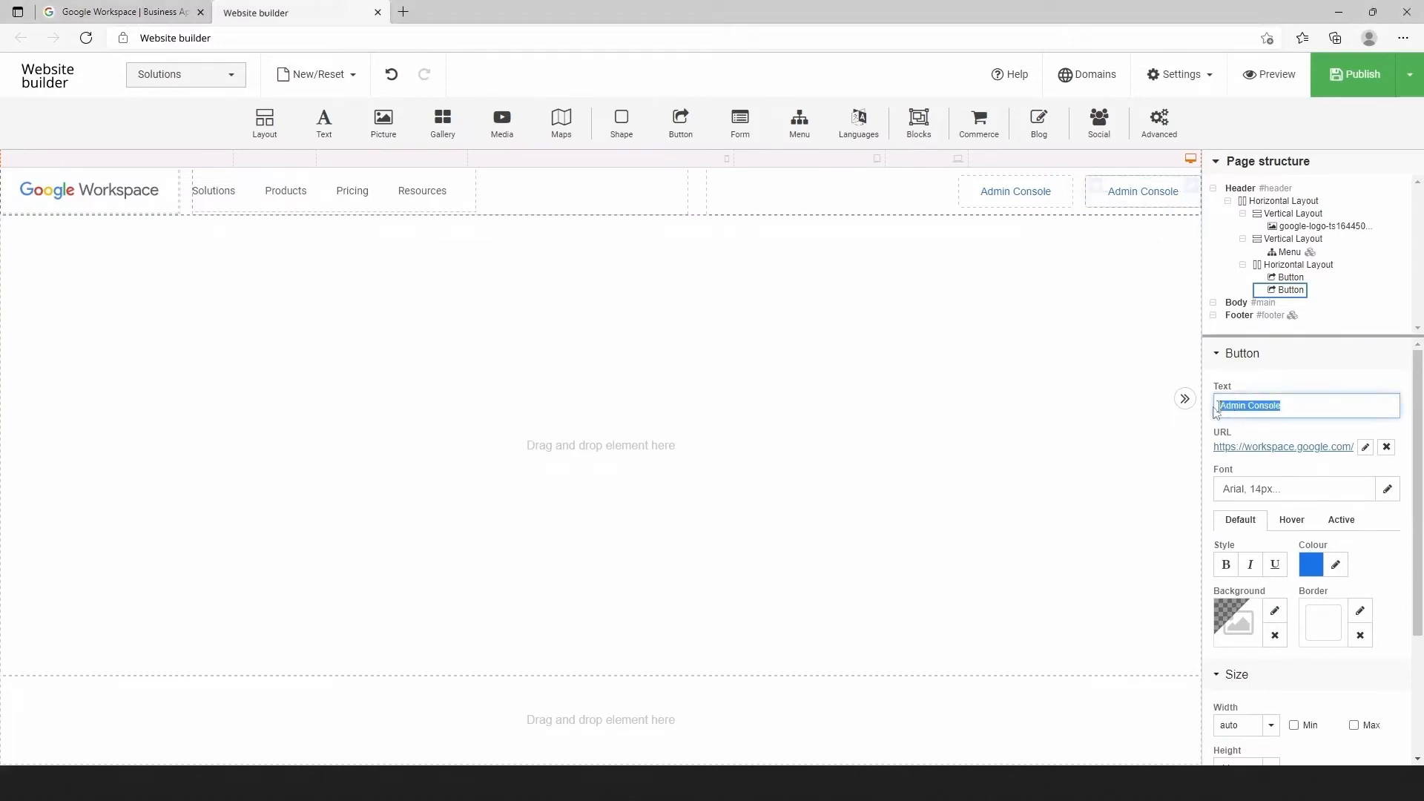
{"action": "type", "text": "Contact Sales"}
{"action": "left_click", "coordinate": [1142, 245]}
Duplicate the Contact Sales button within the last header column
{"action": "left_click", "coordinate": [1140, 199]}
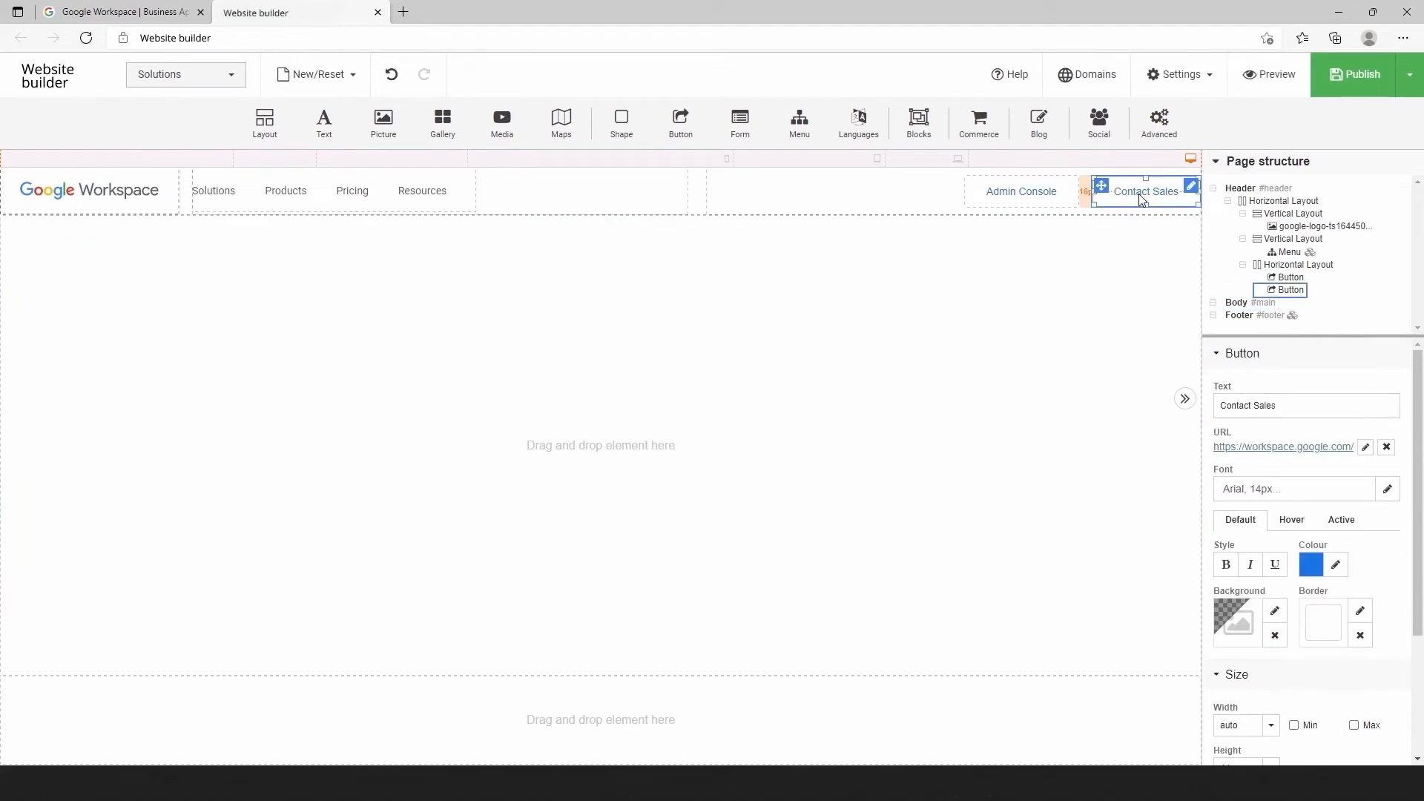
{"action": "right_click", "coordinate": [1141, 200]}
{"action": "left_click", "coordinate": [1196, 252]}
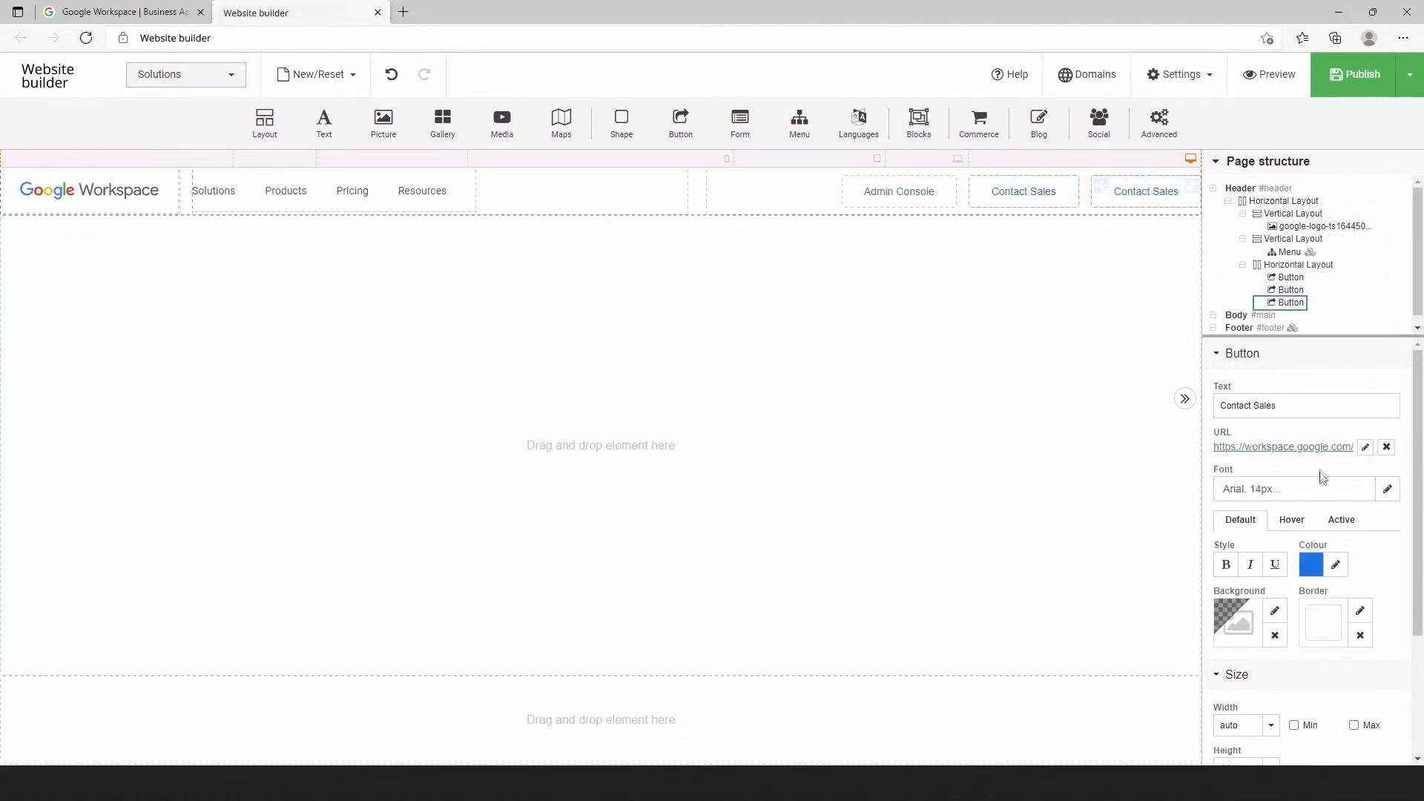
Set the default text colour of the second Contact Sales button to white
{"action": "left_click", "coordinate": [1336, 564]}
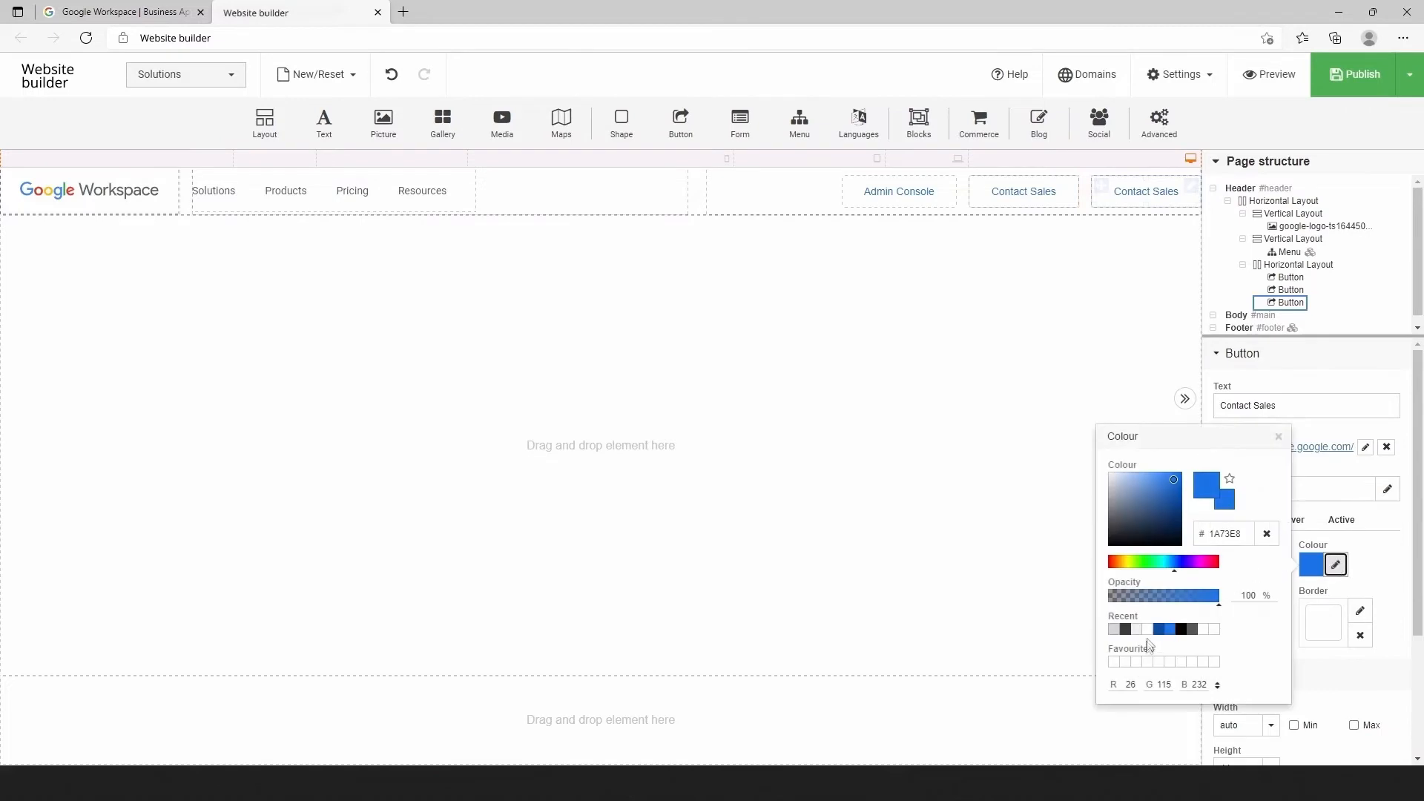
{"action": "left_click", "coordinate": [1147, 629]}
{"action": "left_click", "coordinate": [1372, 569]}
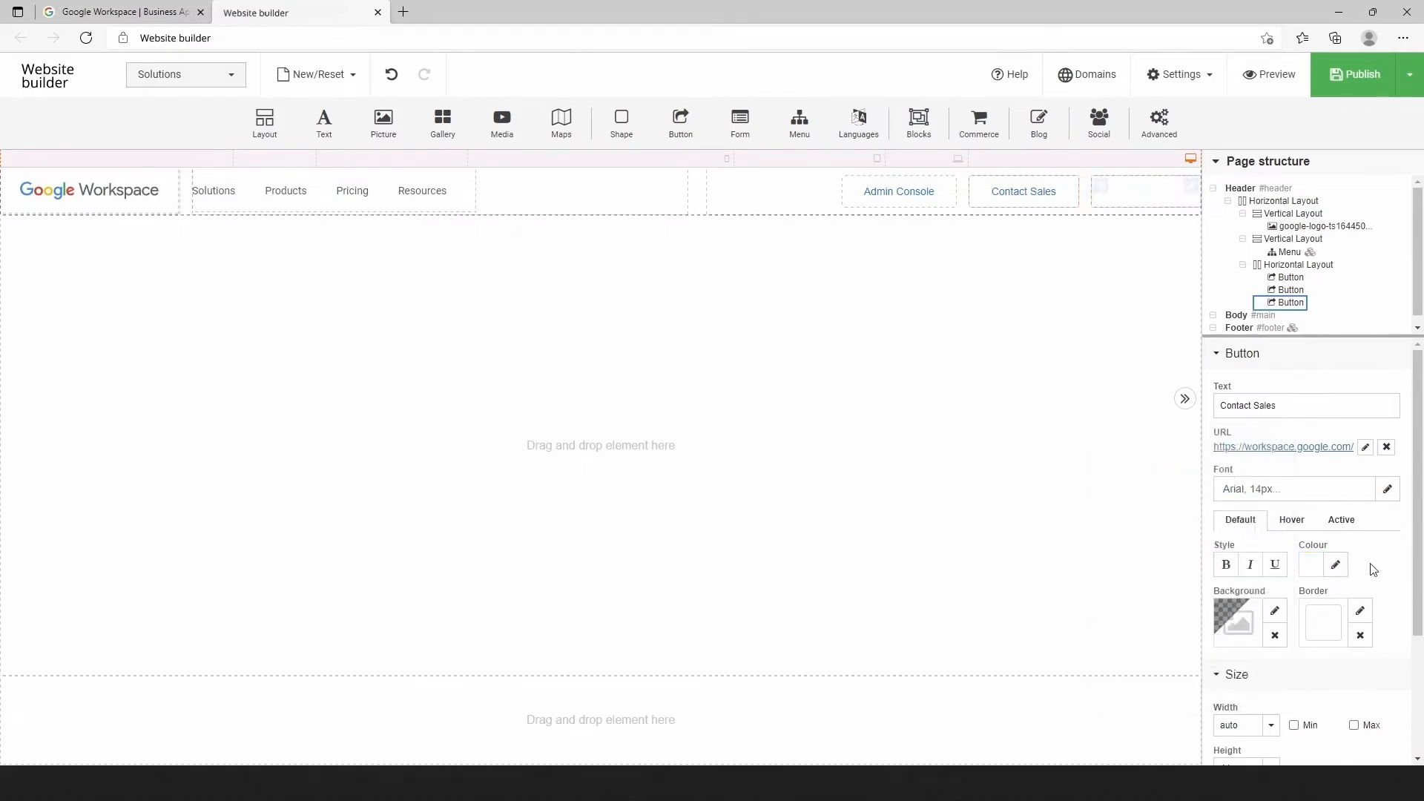
Set the white-text button's default background colour to #1A73E8 and change its text to Get Started
{"action": "left_click", "coordinate": [1275, 610]}
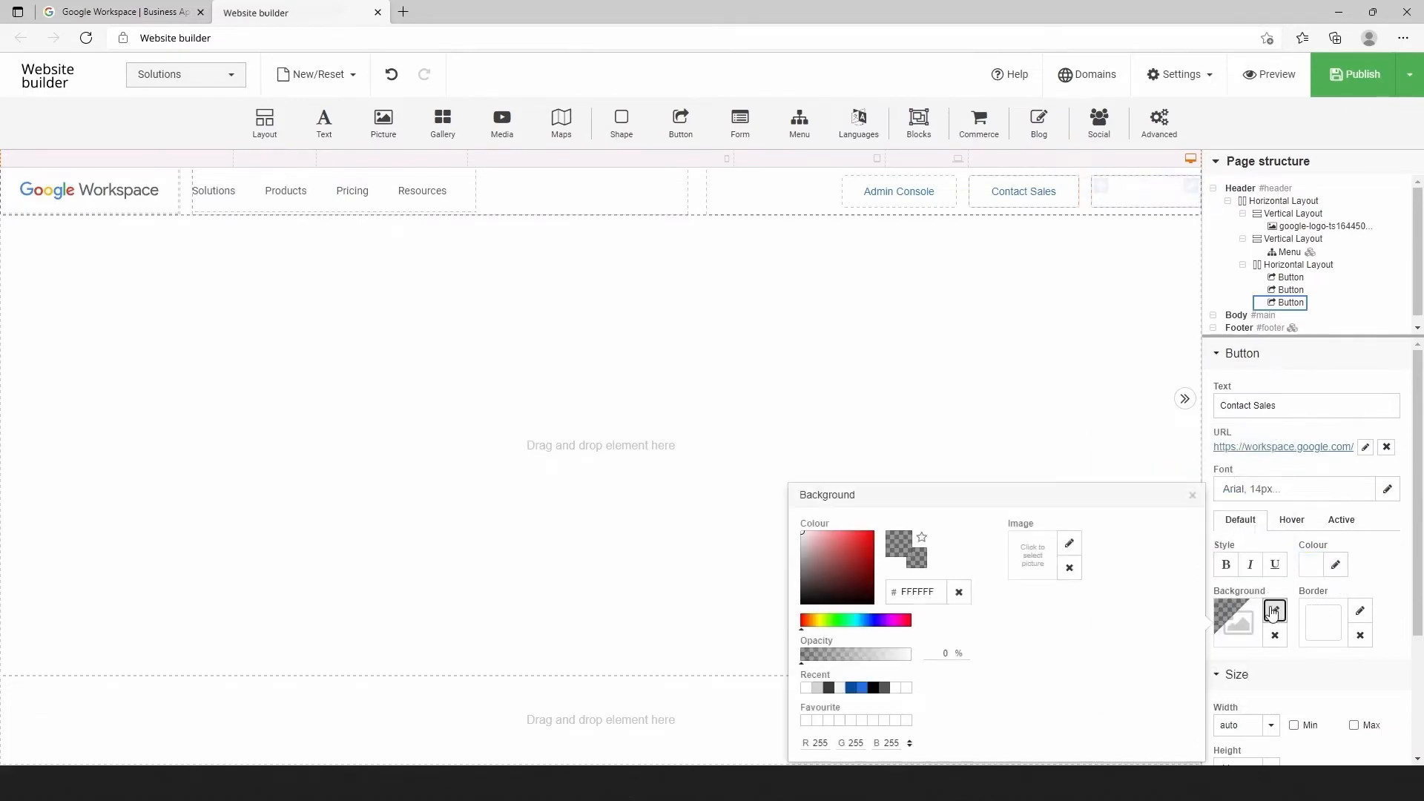
{"action": "left_click", "coordinate": [863, 687]}
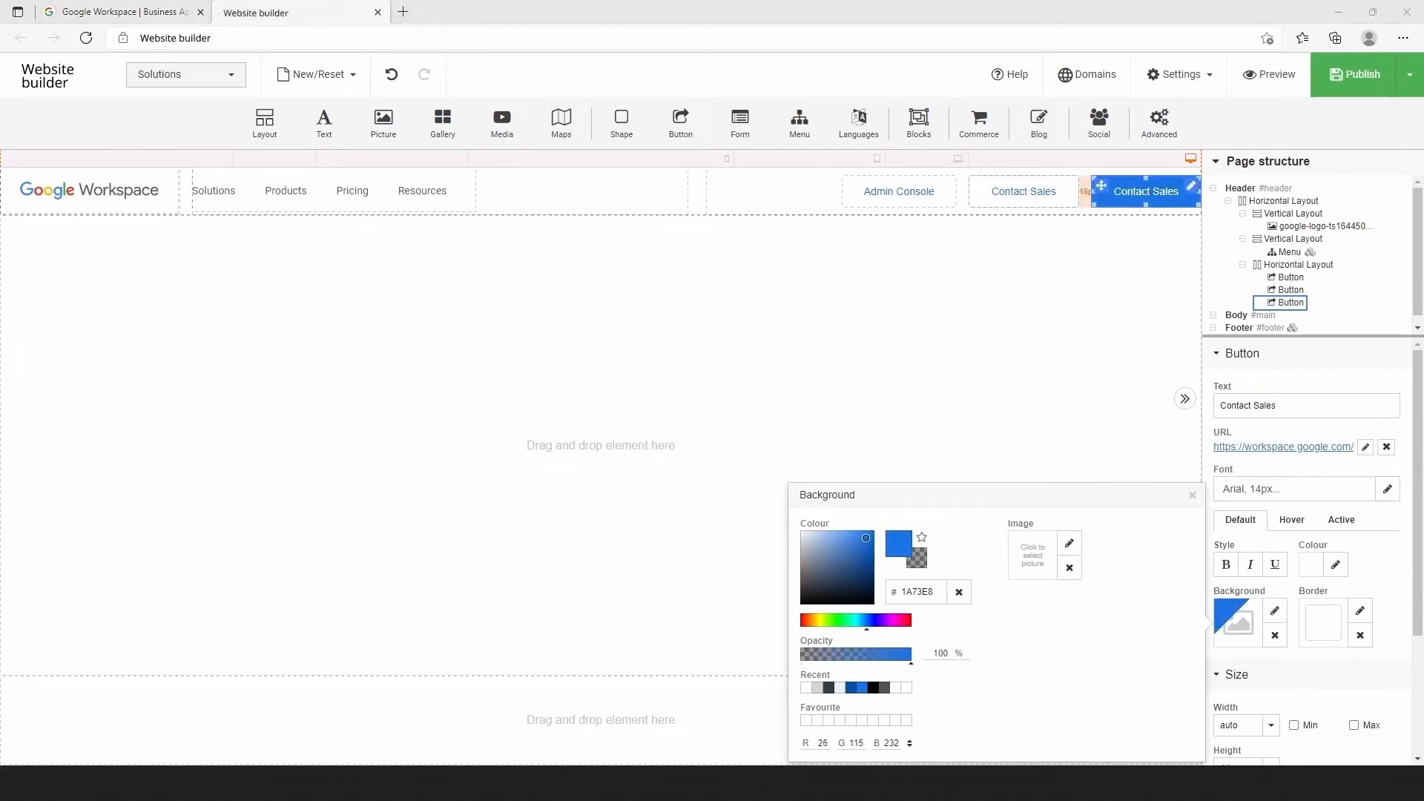
{"action": "triple_click", "coordinate": [1222, 405]}
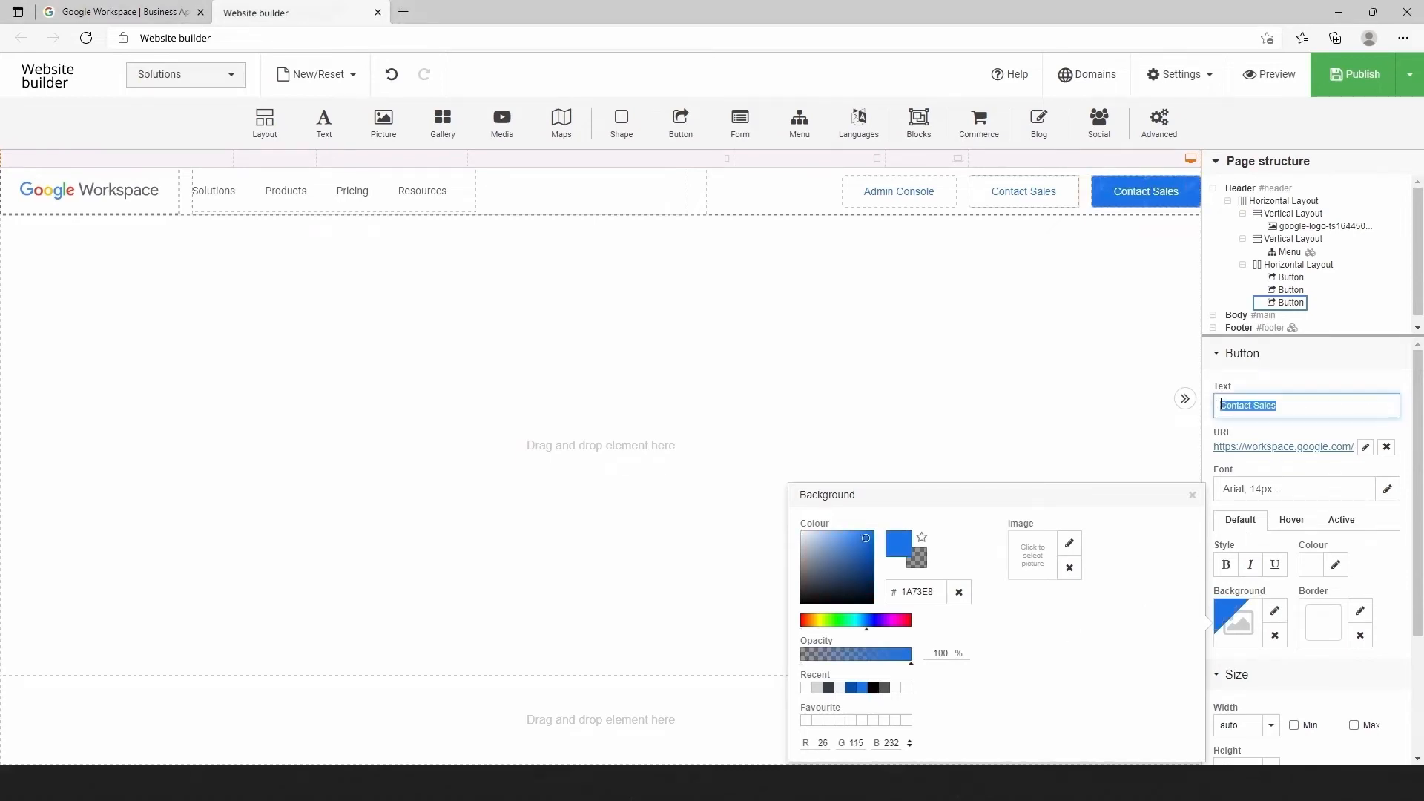
{"action": "type", "text": "Get Started"}
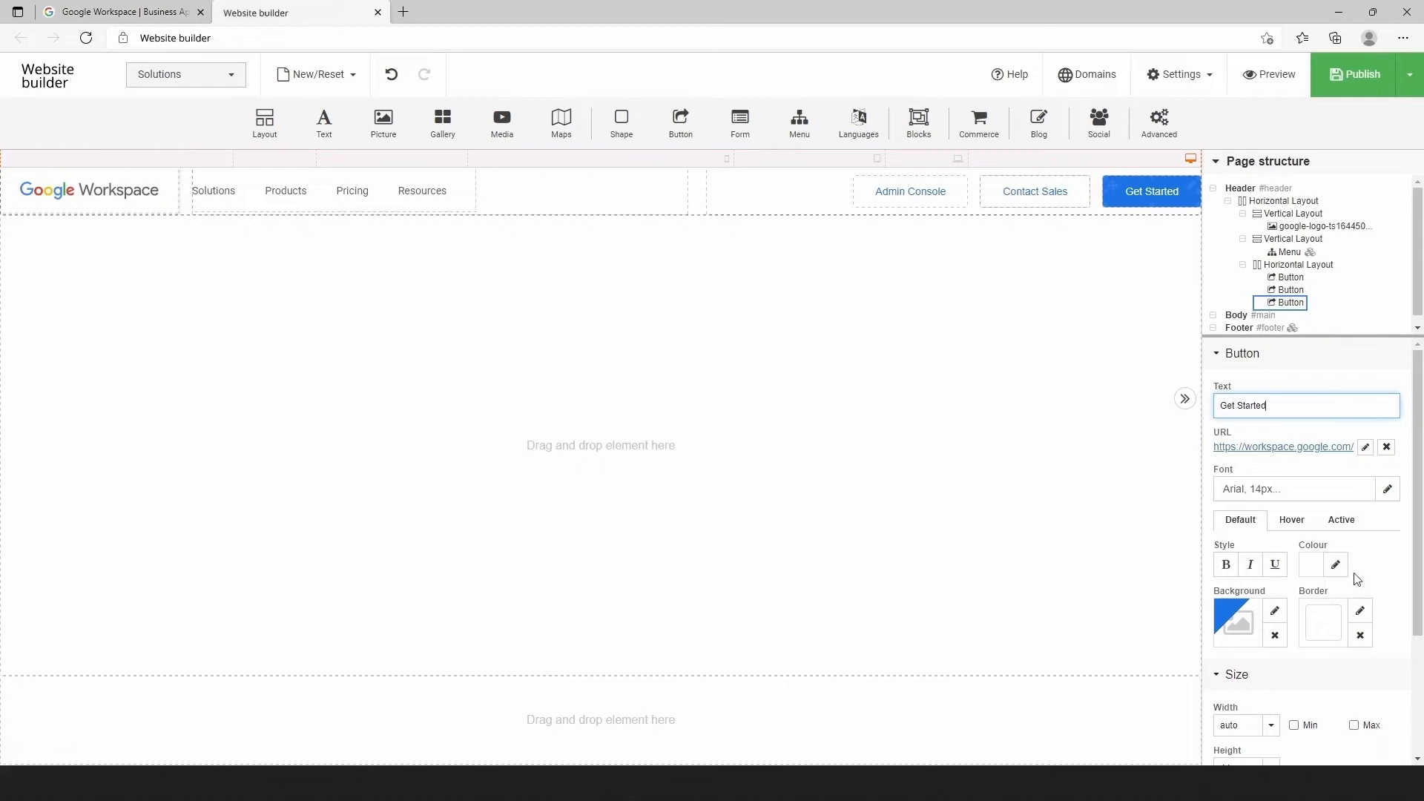
Give the Get Started button a white hover text colour and a dark blue hover background from the recent colours
{"action": "left_click", "coordinate": [1292, 521]}
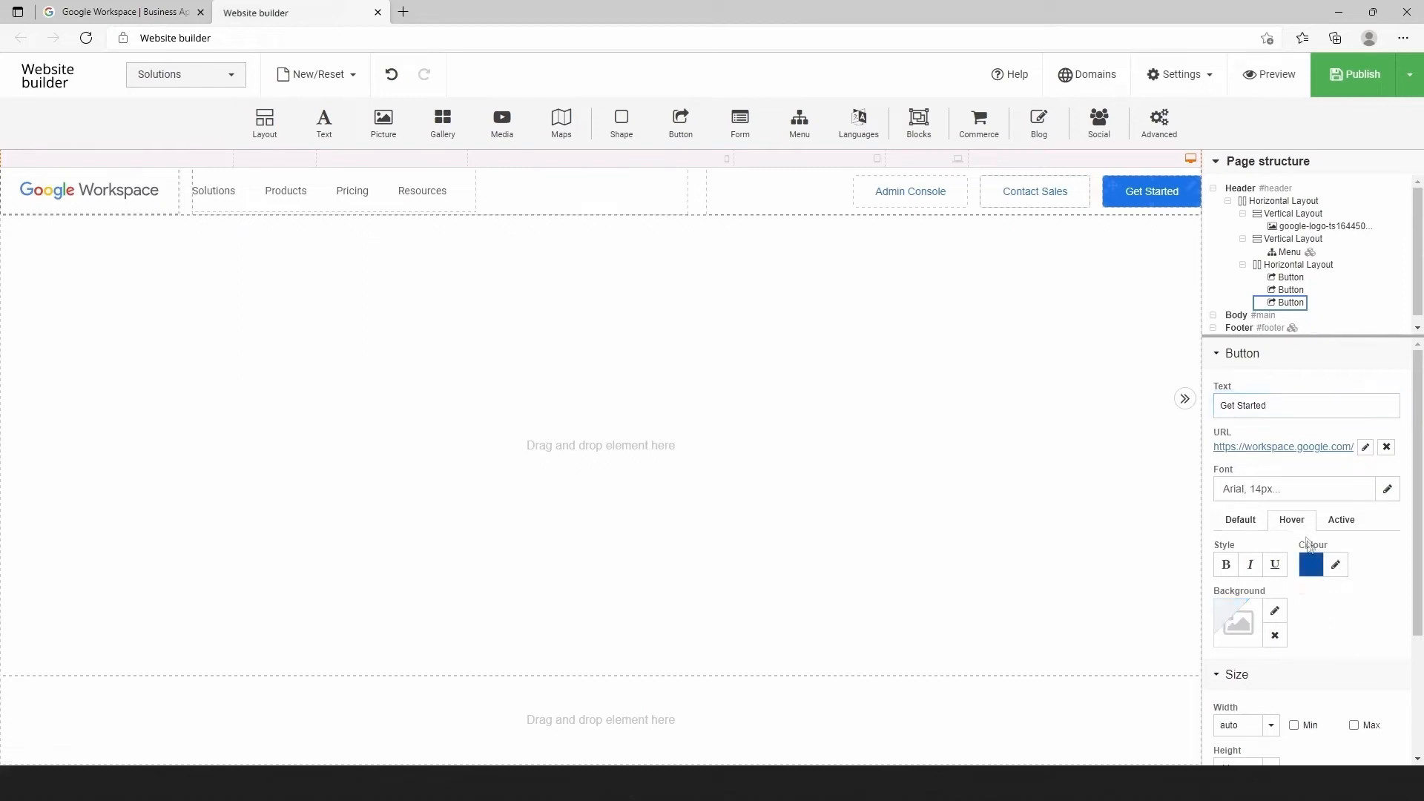
{"action": "left_click", "coordinate": [1336, 564]}
{"action": "left_click", "coordinate": [1125, 633]}
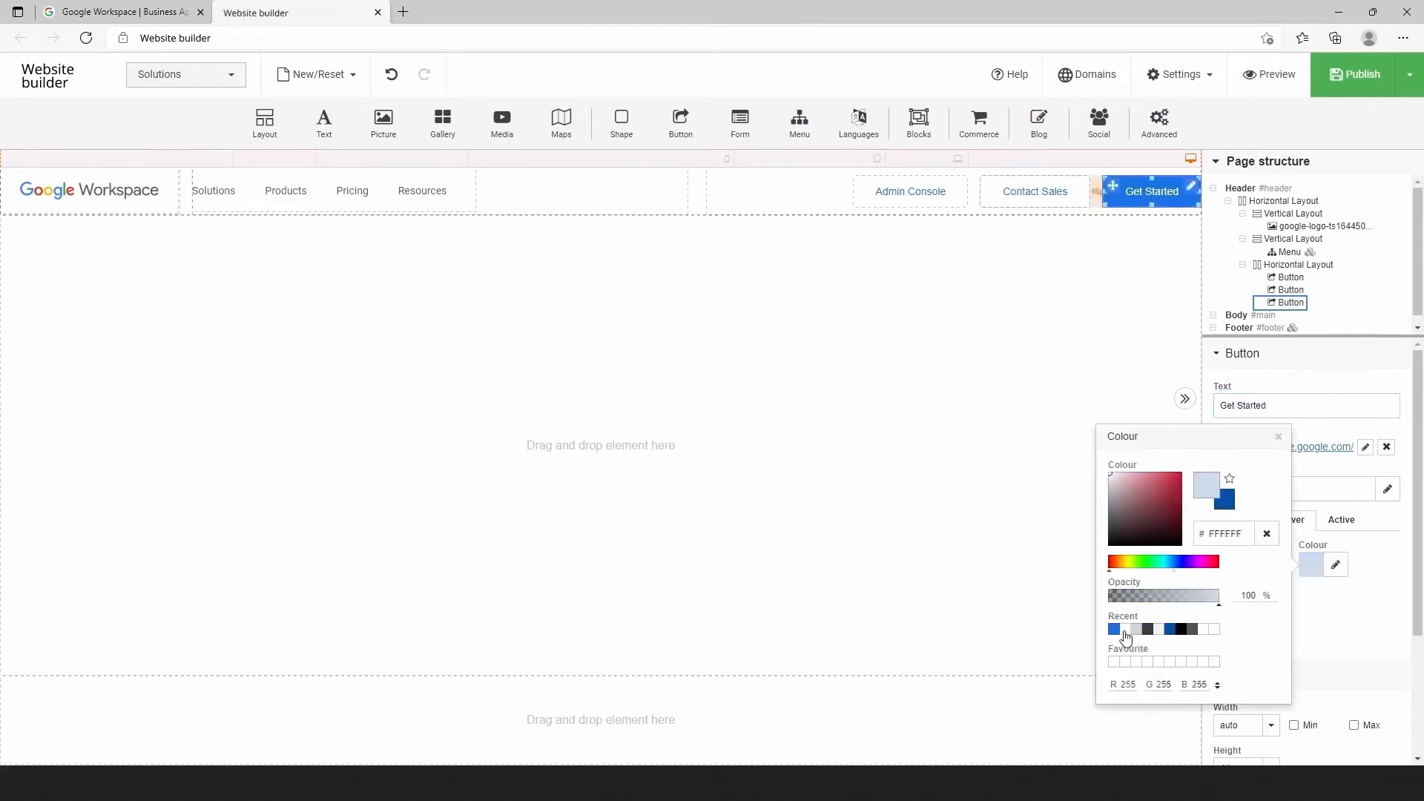
{"action": "left_click", "coordinate": [1315, 606]}
{"action": "left_click", "coordinate": [1275, 613]}
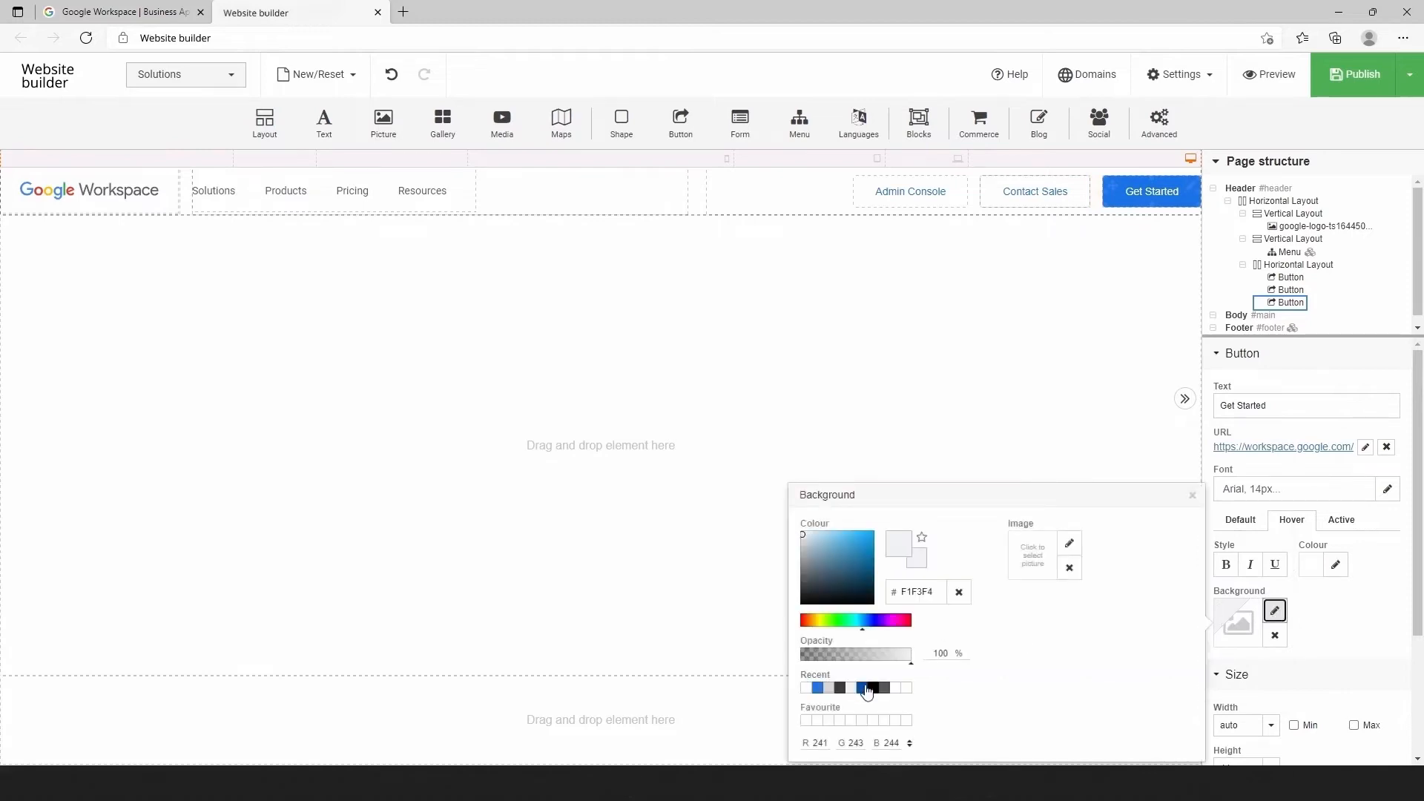
{"action": "left_click", "coordinate": [864, 688]}
{"action": "left_click", "coordinate": [1358, 627]}
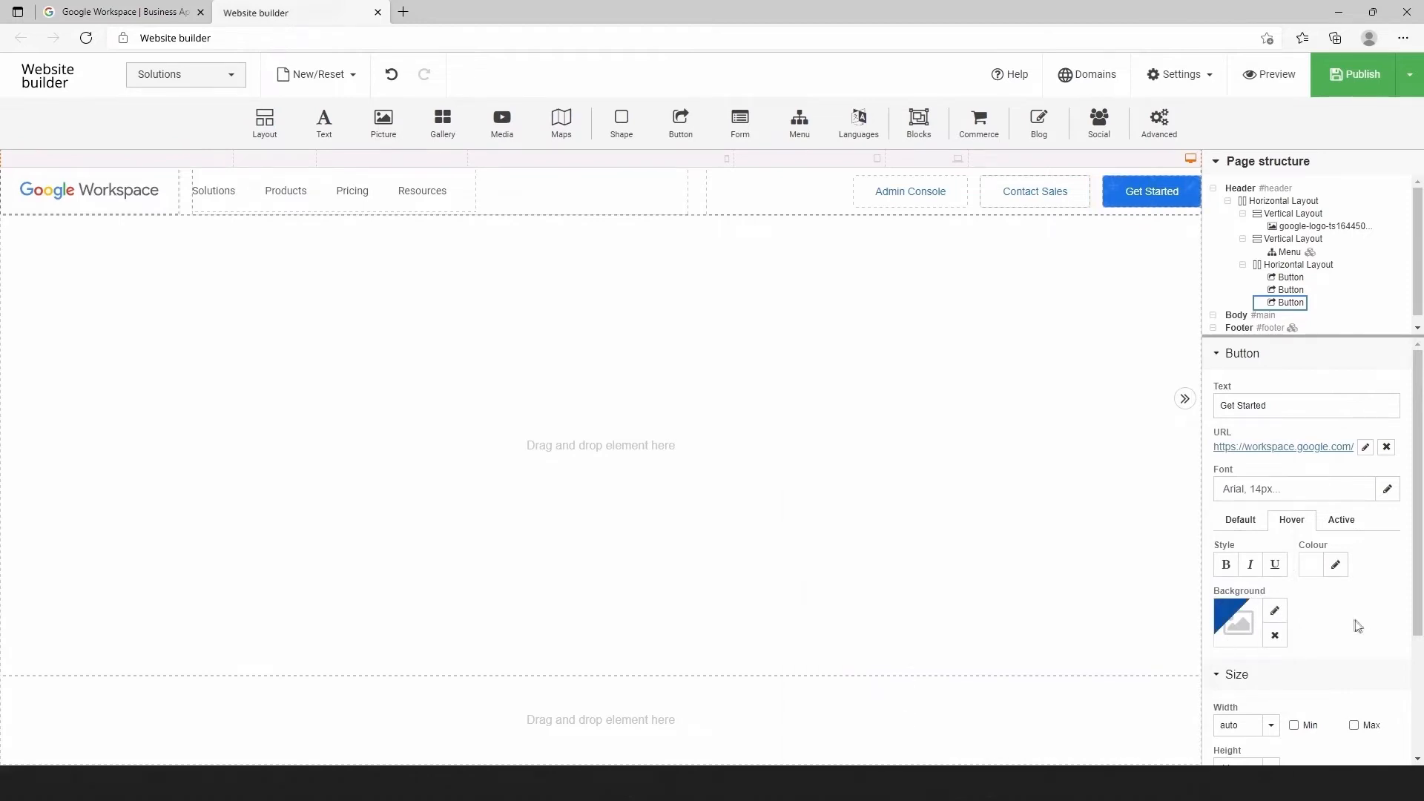
Add a right margin to the Get Started button to space it from the header's edge
{"action": "scroll", "coordinate": [1326, 600], "scroll_direction": "down", "scroll_amount": 3}
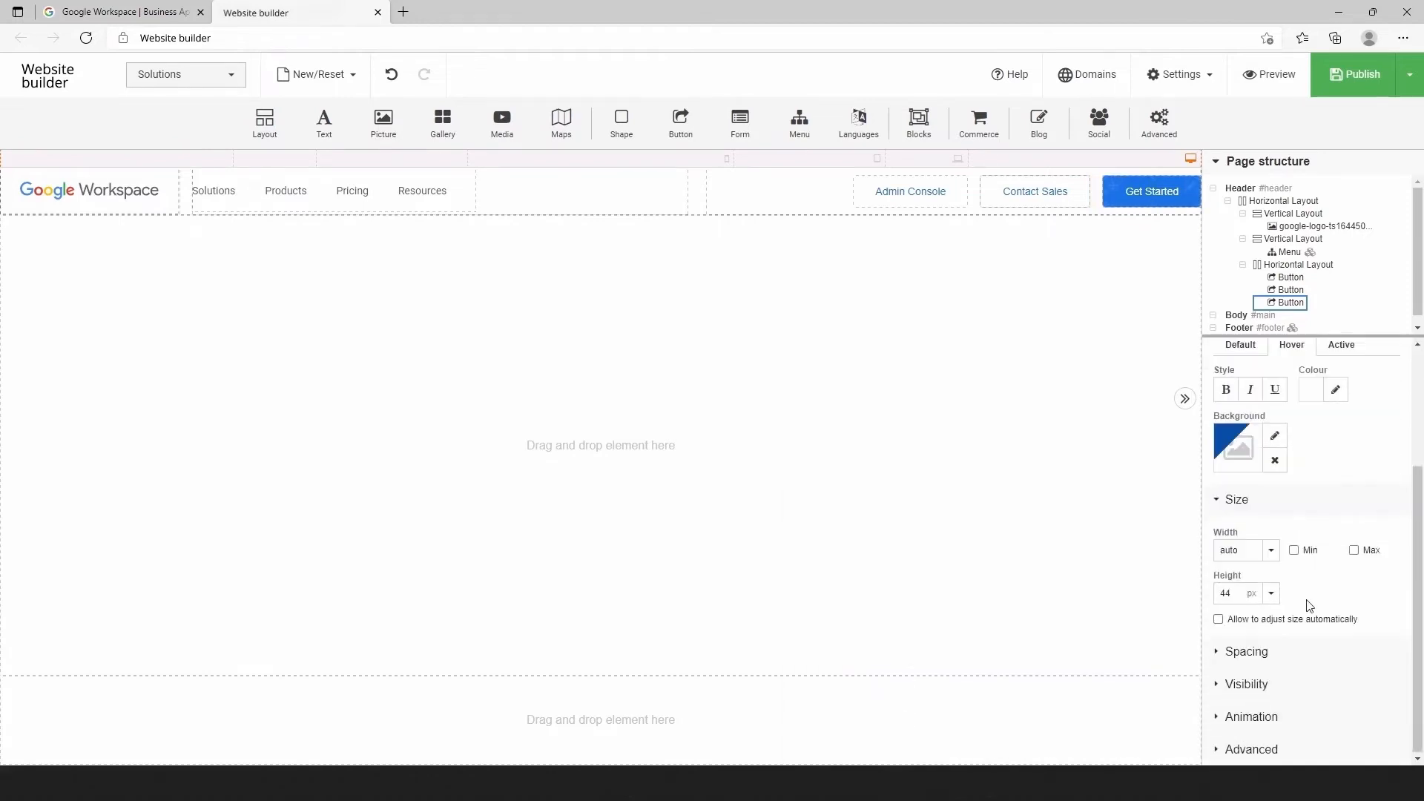
{"action": "left_click", "coordinate": [1233, 656]}
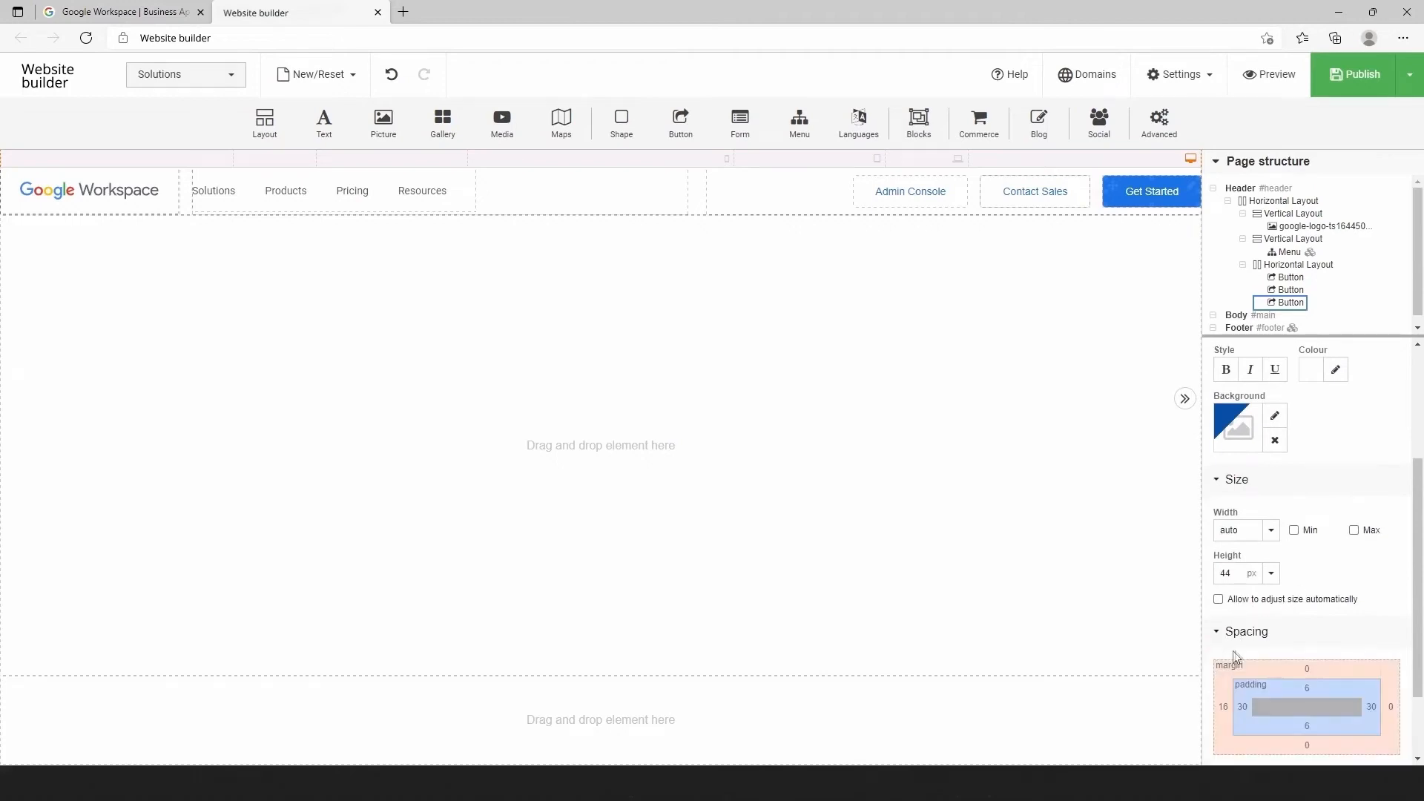
{"action": "left_click", "coordinate": [1389, 691]}
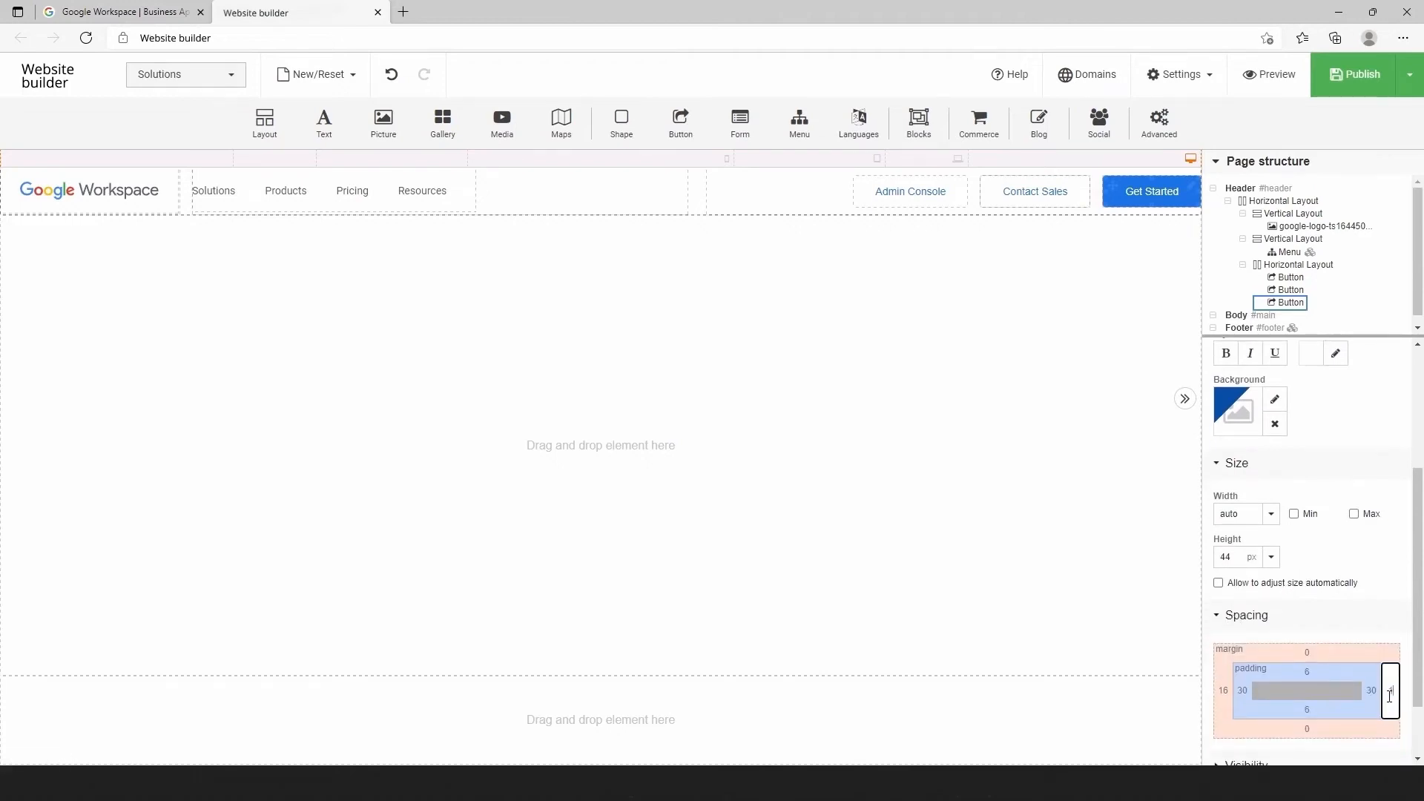
Add a solid 1 px border in #D5D5D5 to only the bottom edge of the header's main horizontal layout
{"action": "left_click", "coordinate": [692, 198]}
{"action": "left_click", "coordinate": [1358, 406]}
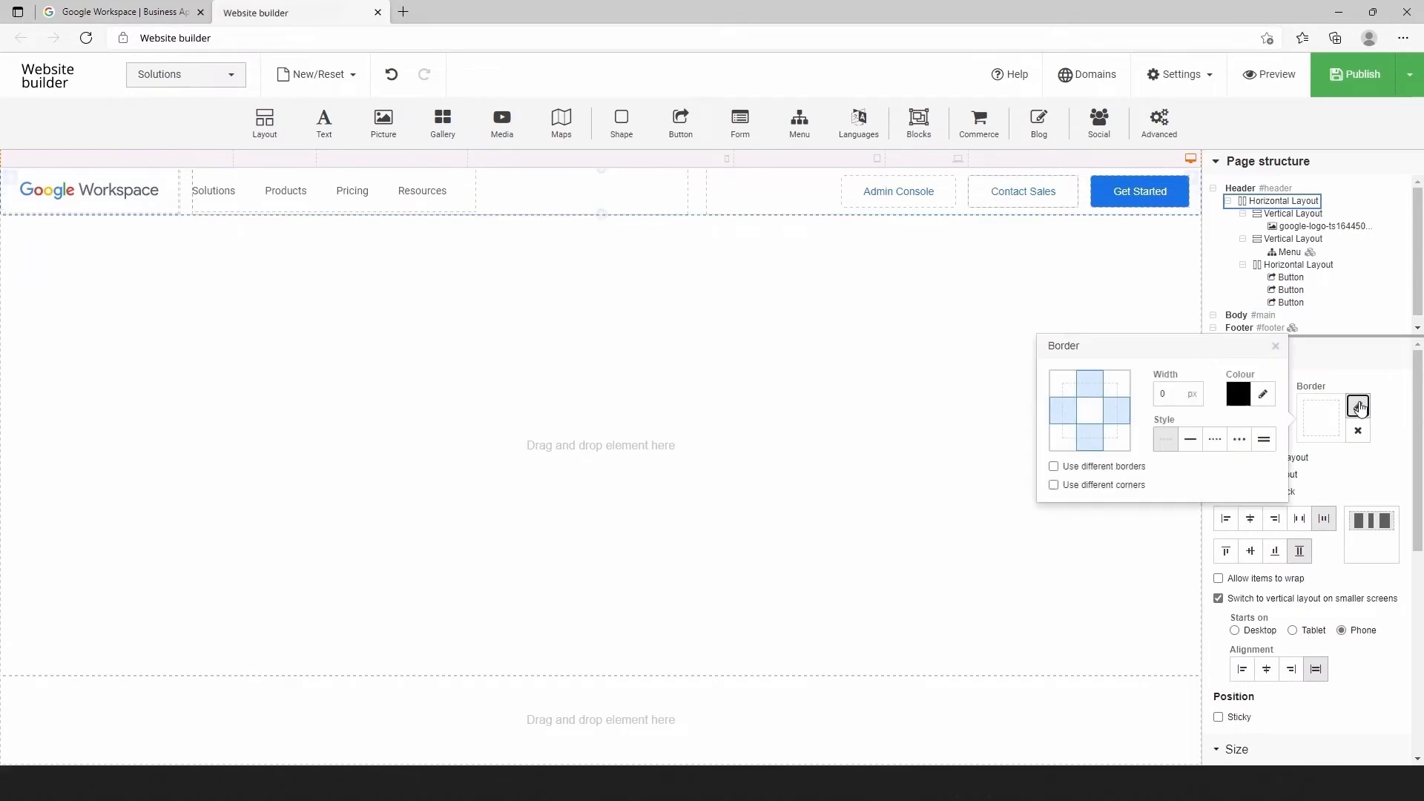
{"action": "left_click", "coordinate": [1104, 466]}
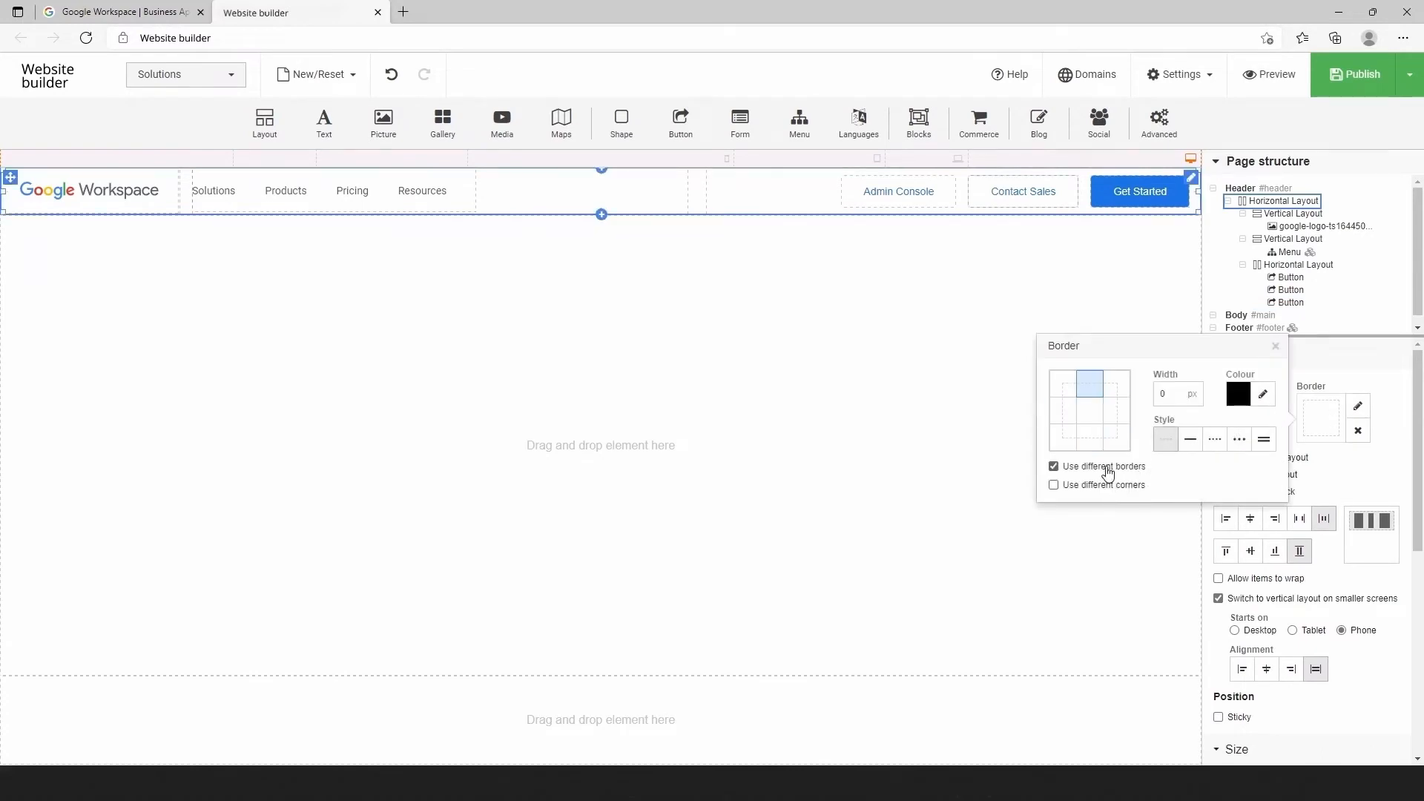
{"action": "left_click", "coordinate": [1094, 442]}
{"action": "left_click", "coordinate": [1189, 439]}
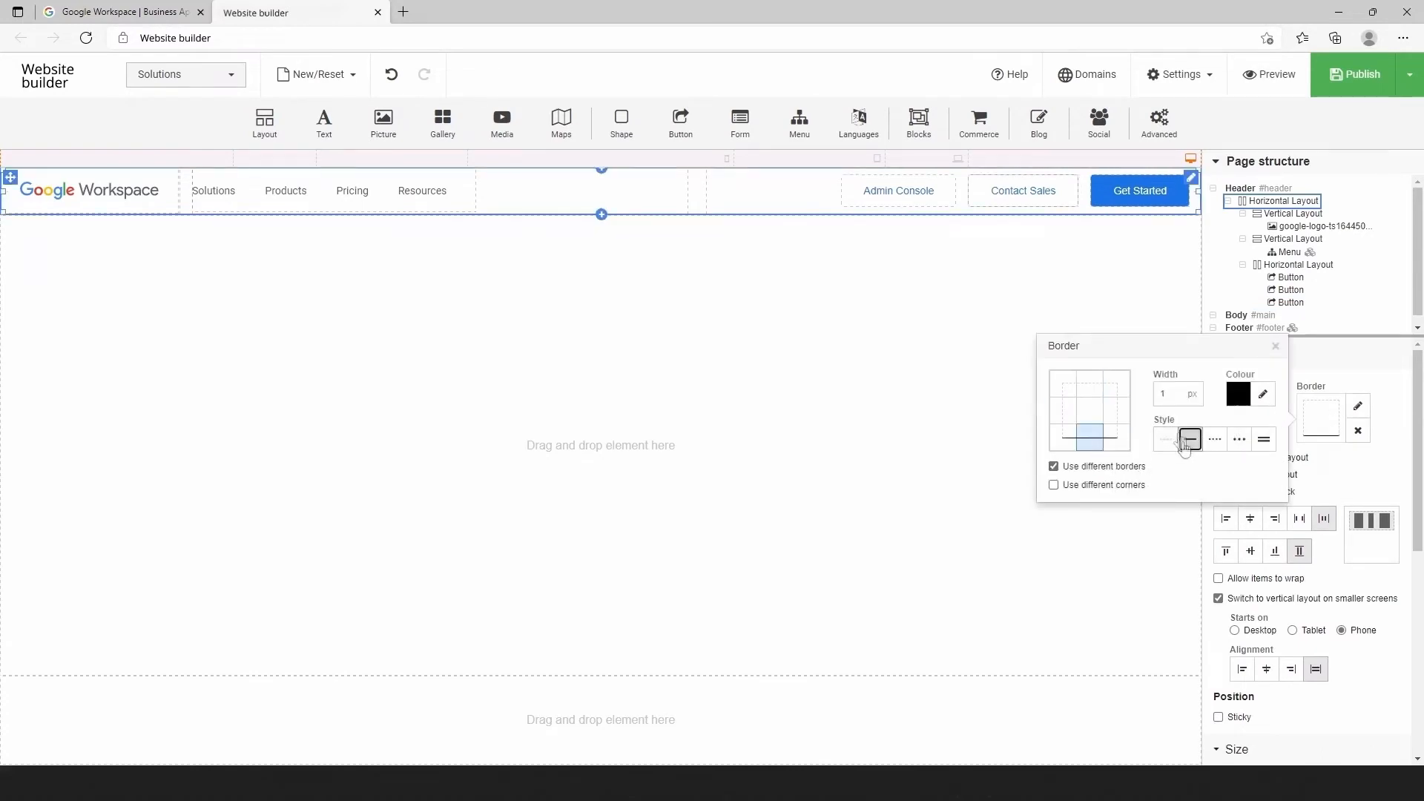
{"action": "left_click", "coordinate": [1263, 394]}
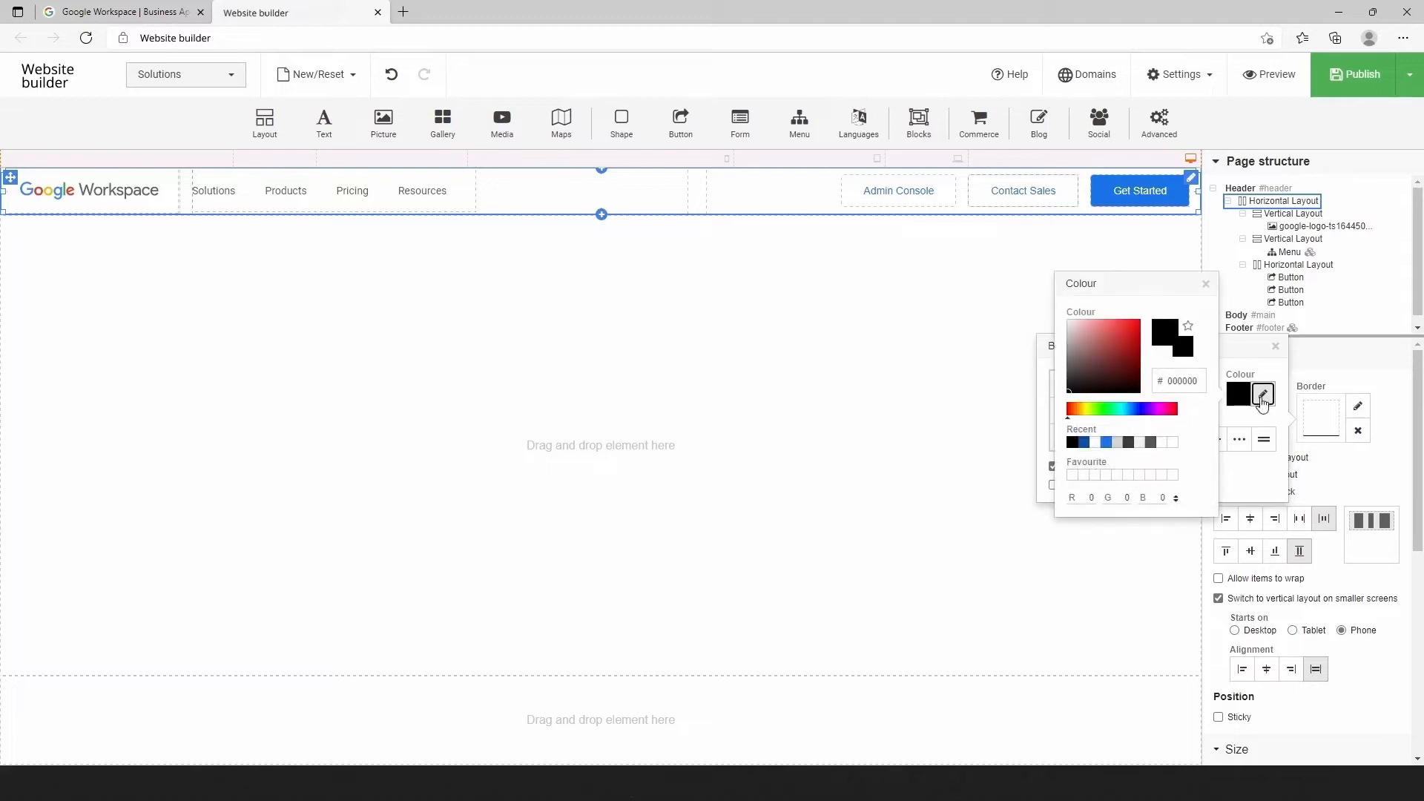
{"action": "left_click", "coordinate": [1121, 442]}
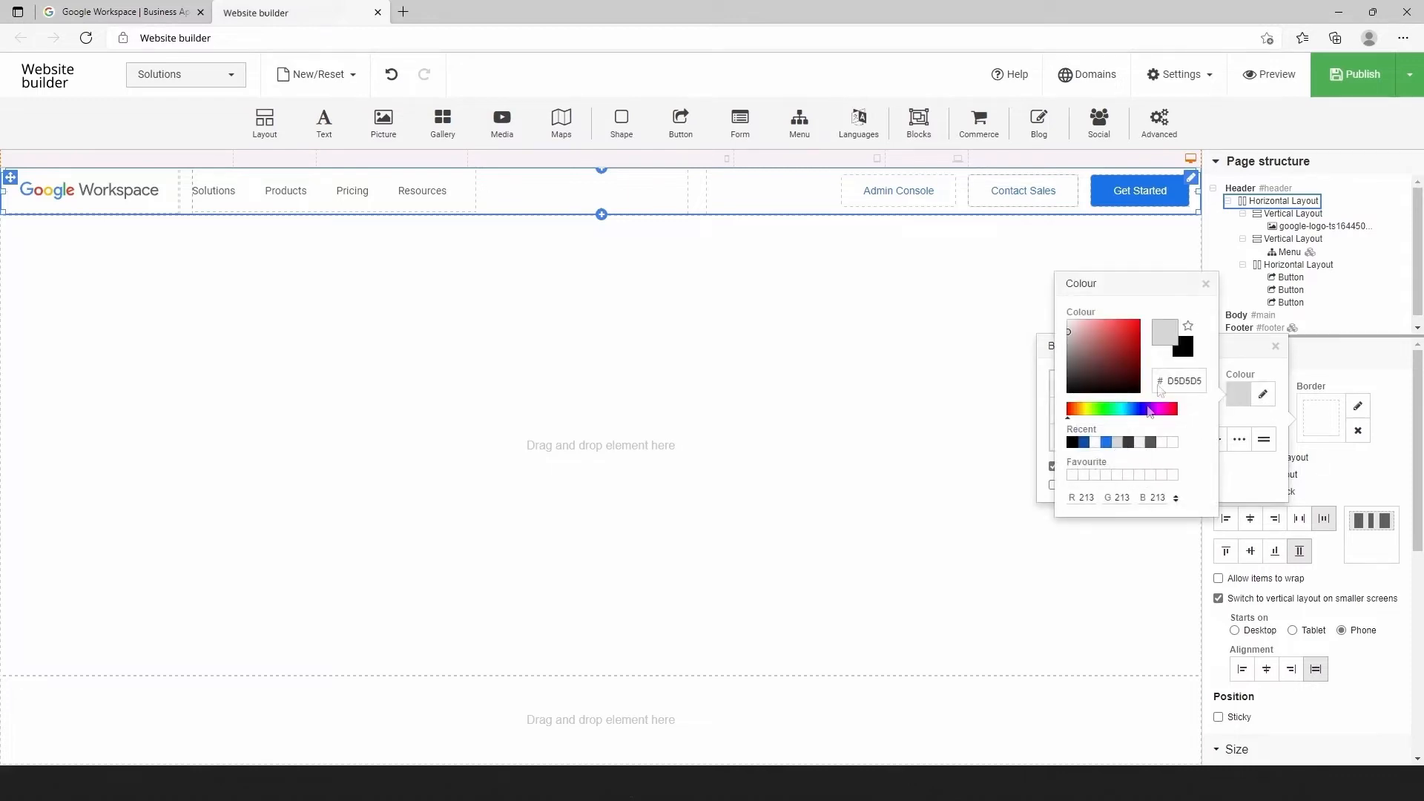
{"action": "left_click", "coordinate": [1205, 283]}
{"action": "left_click", "coordinate": [1275, 346]}
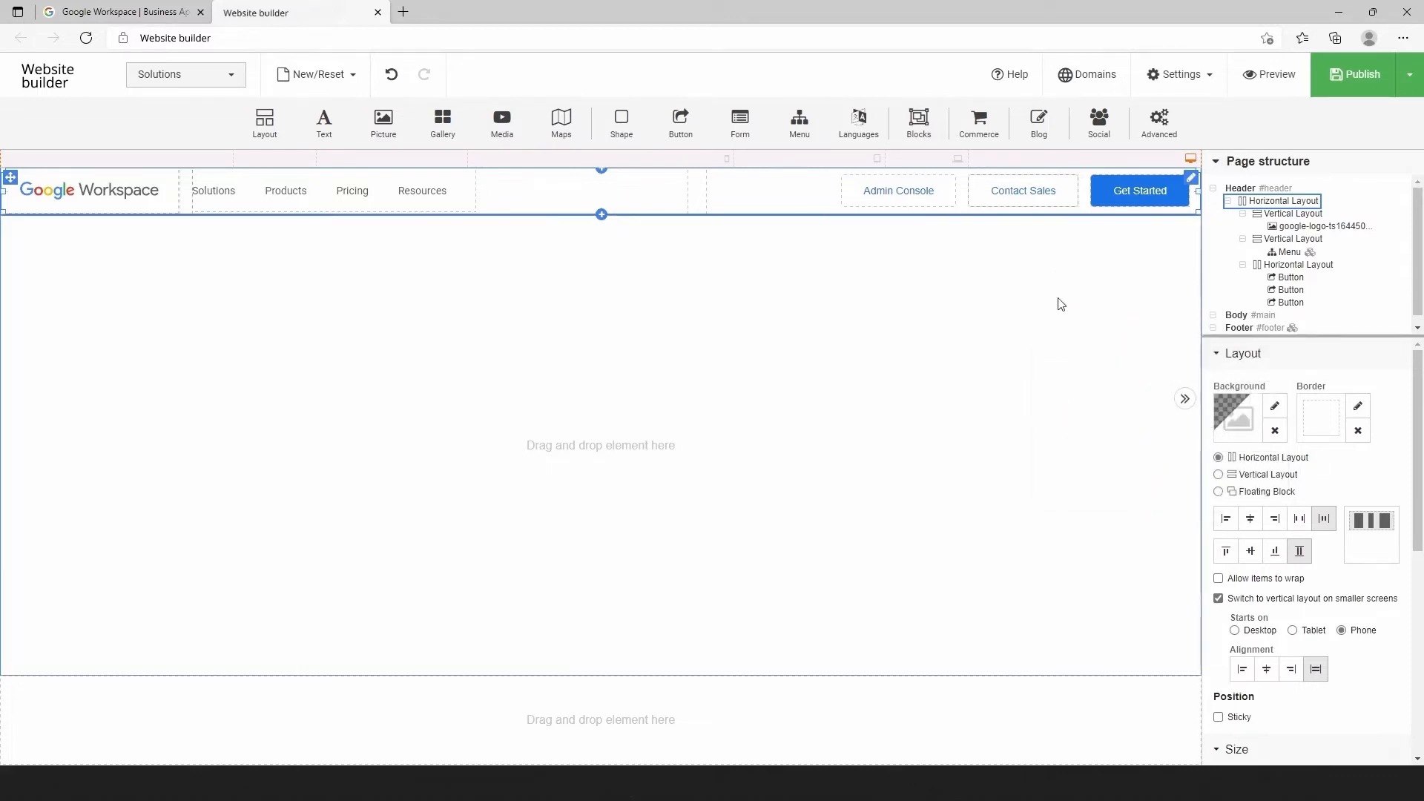
Preview the finished header, compare it with the original Google Workspace homepage, and return to the website builder
{"action": "left_click", "coordinate": [1253, 73]}
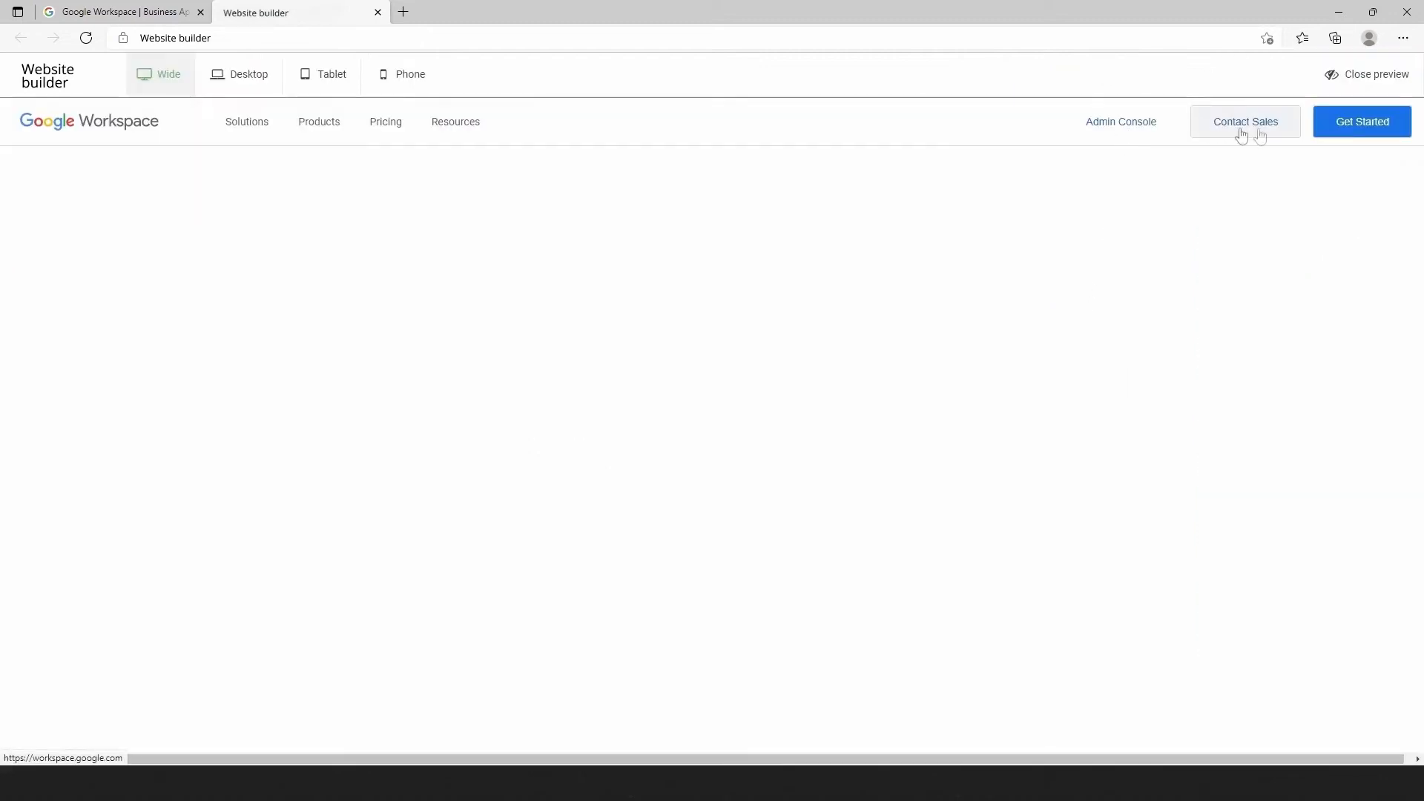
{"action": "left_click", "coordinate": [106, 13]}
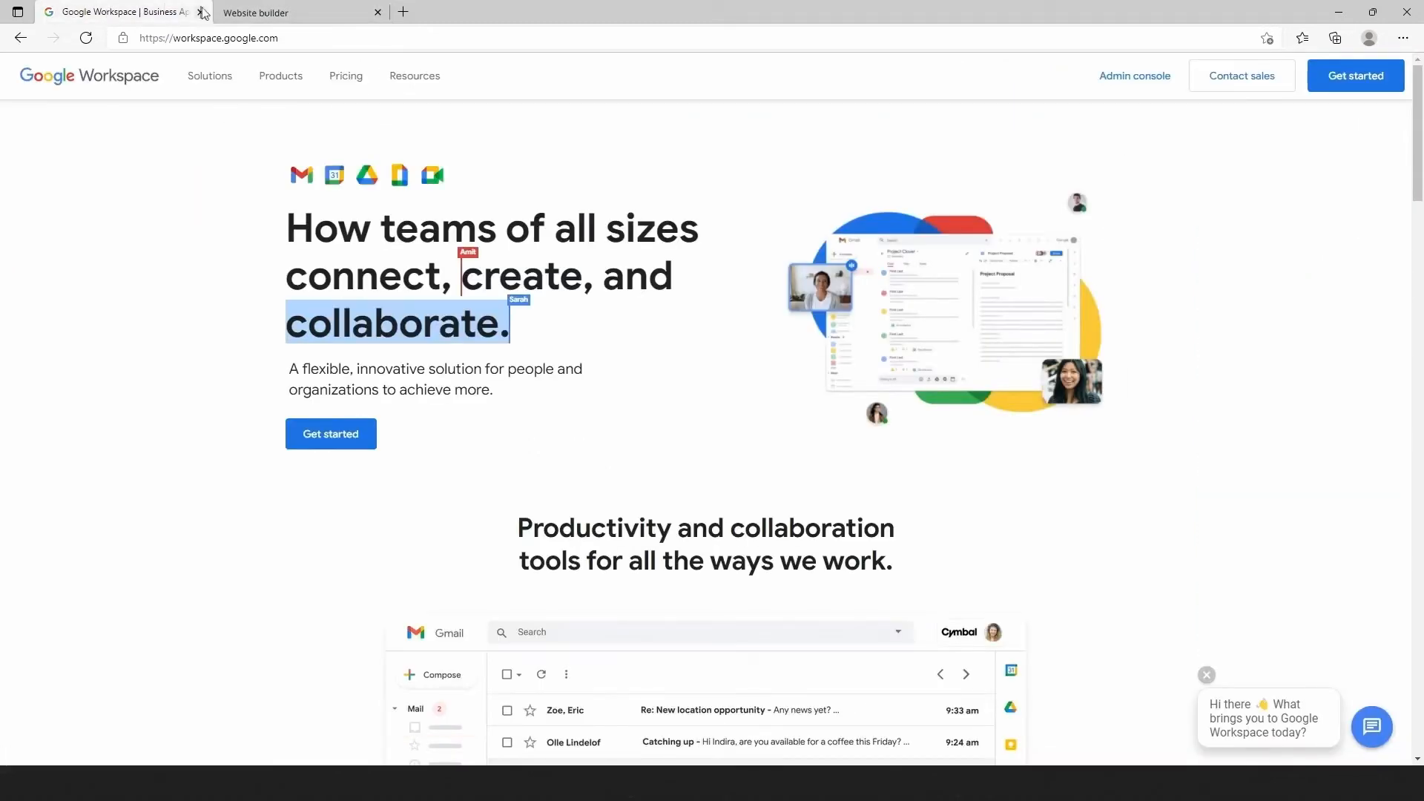
{"action": "left_click", "coordinate": [324, 15]}
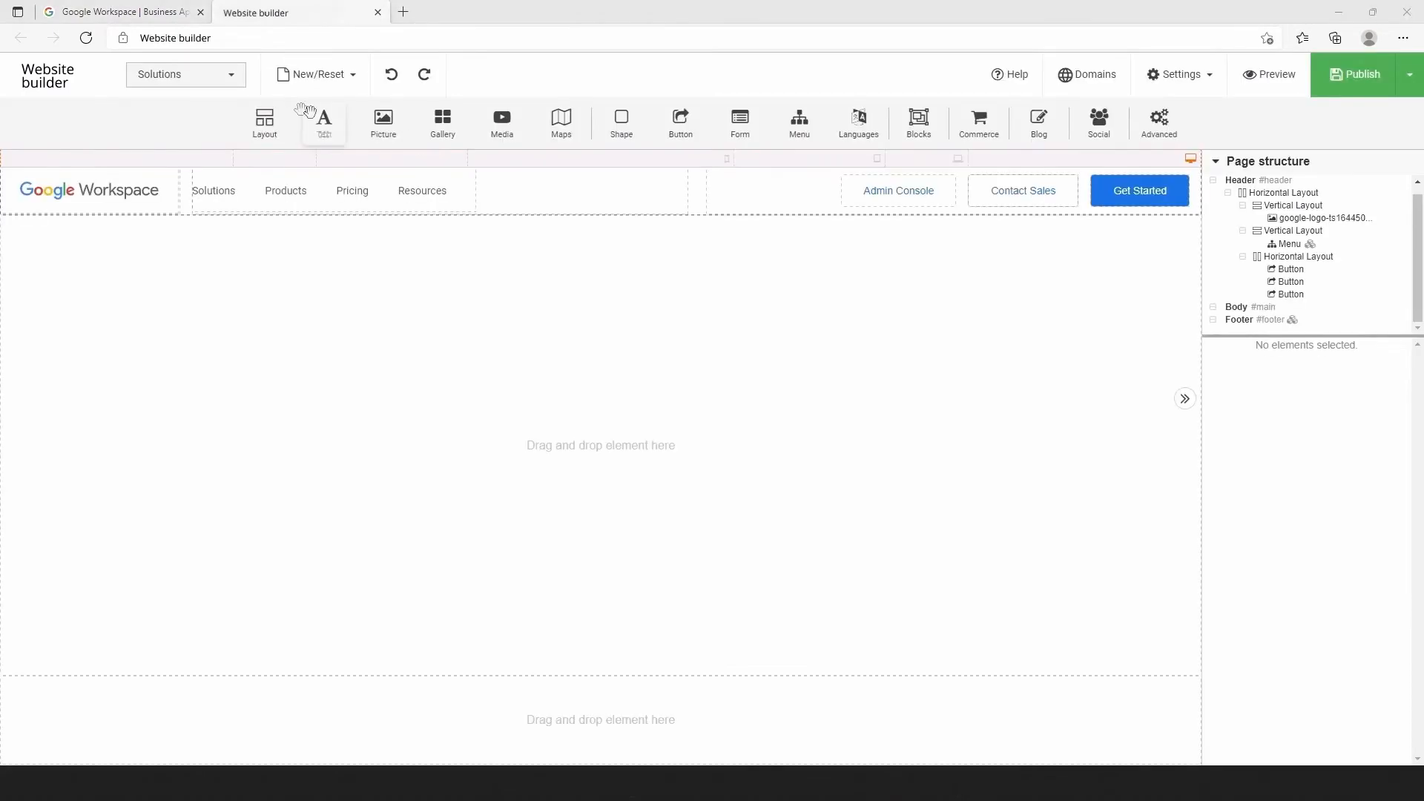
Add a two-column layout to the page body and limit its maximum width to 1100 px
{"action": "left_click_drag", "start_coordinate": [265, 118], "coordinate": [440, 280]}
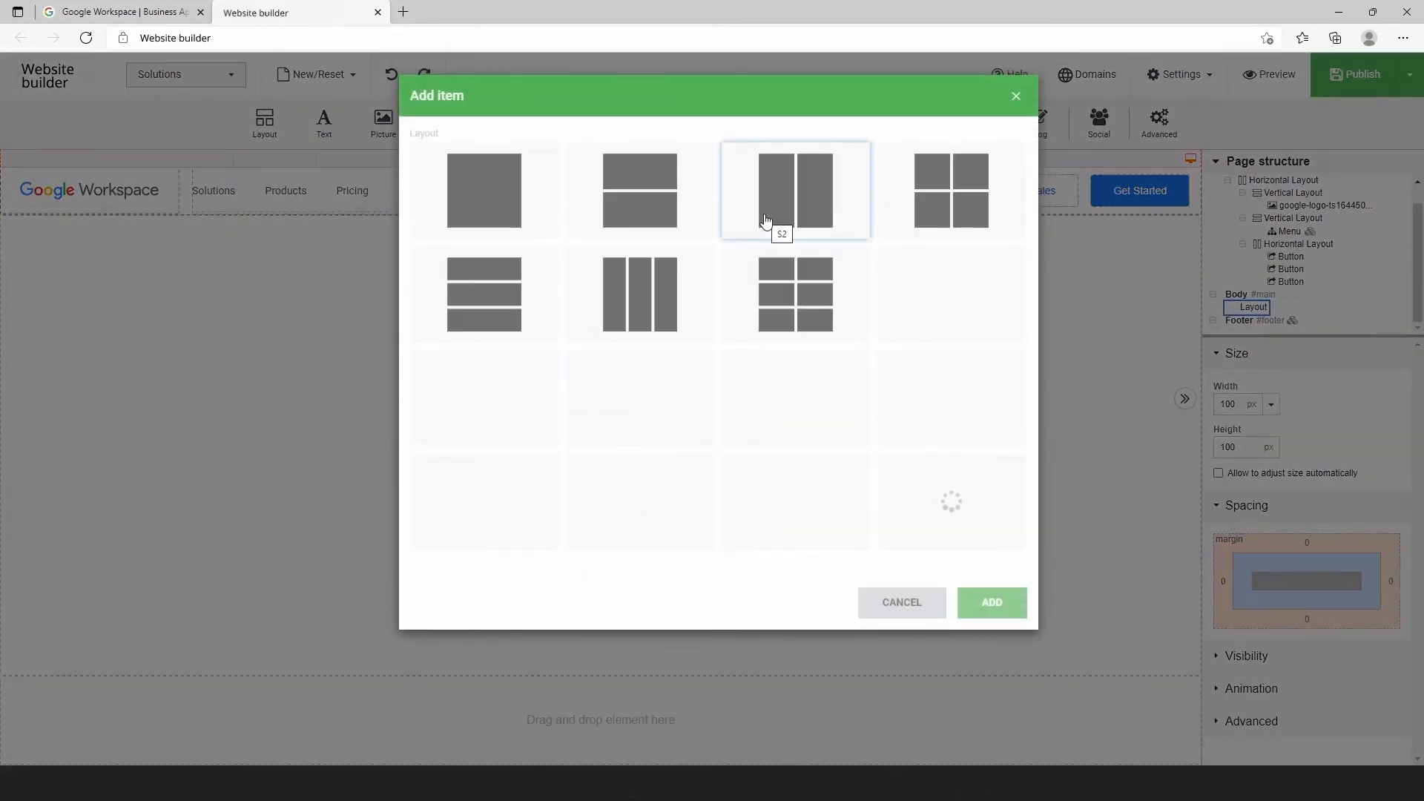
{"action": "double_click", "coordinate": [765, 221]}
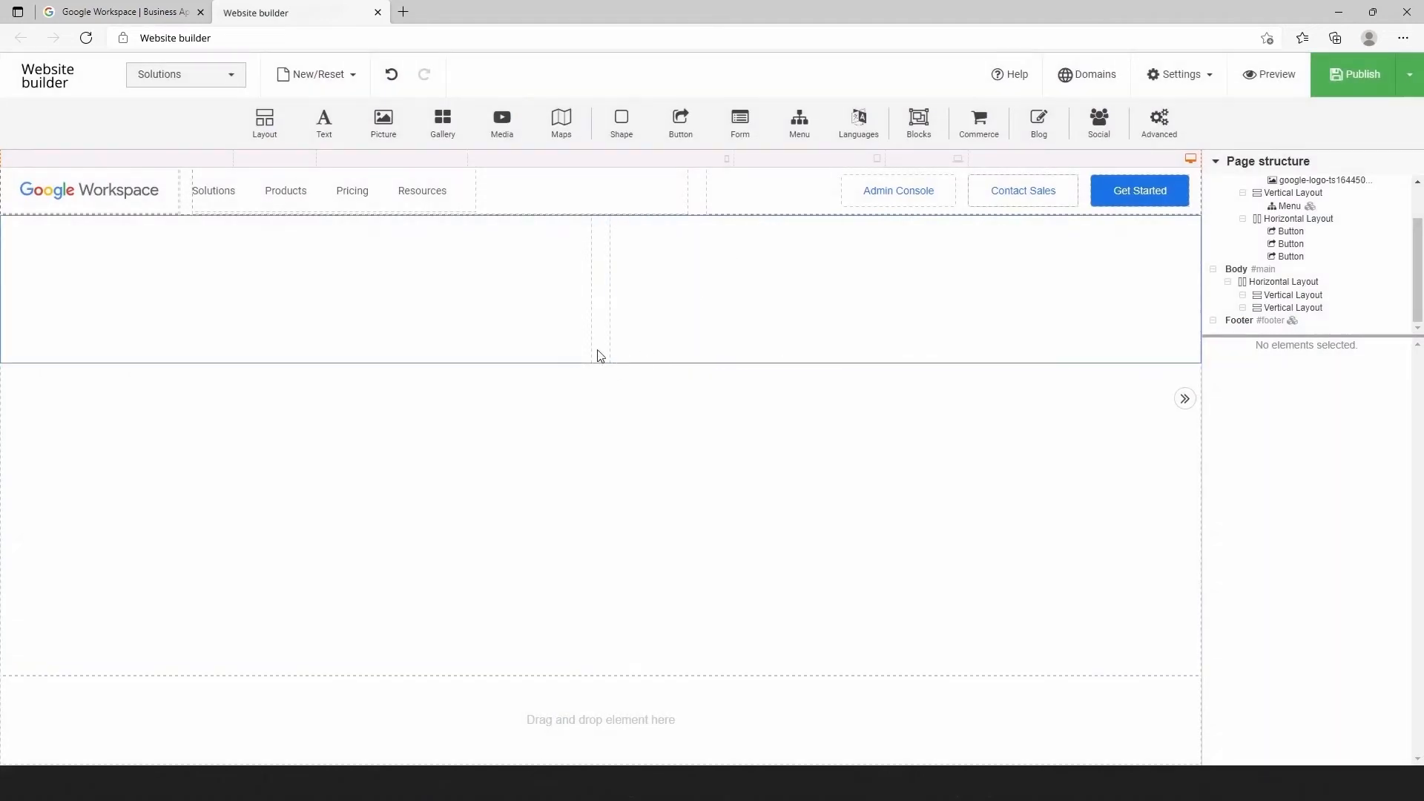
{"action": "left_click", "coordinate": [600, 356]}
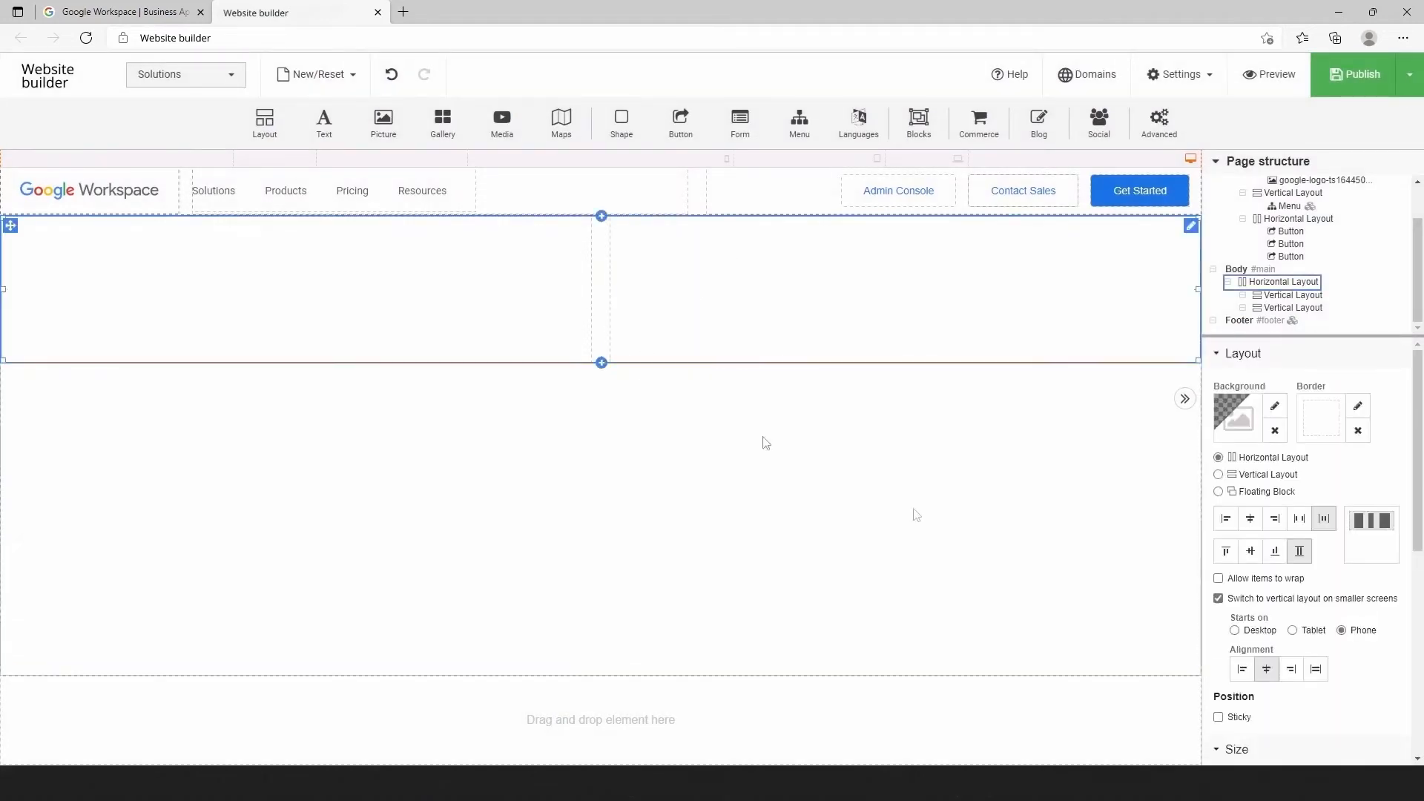
{"action": "scroll", "coordinate": [1362, 611], "scroll_direction": "down", "scroll_amount": 5}
{"action": "left_click", "coordinate": [1353, 591]}
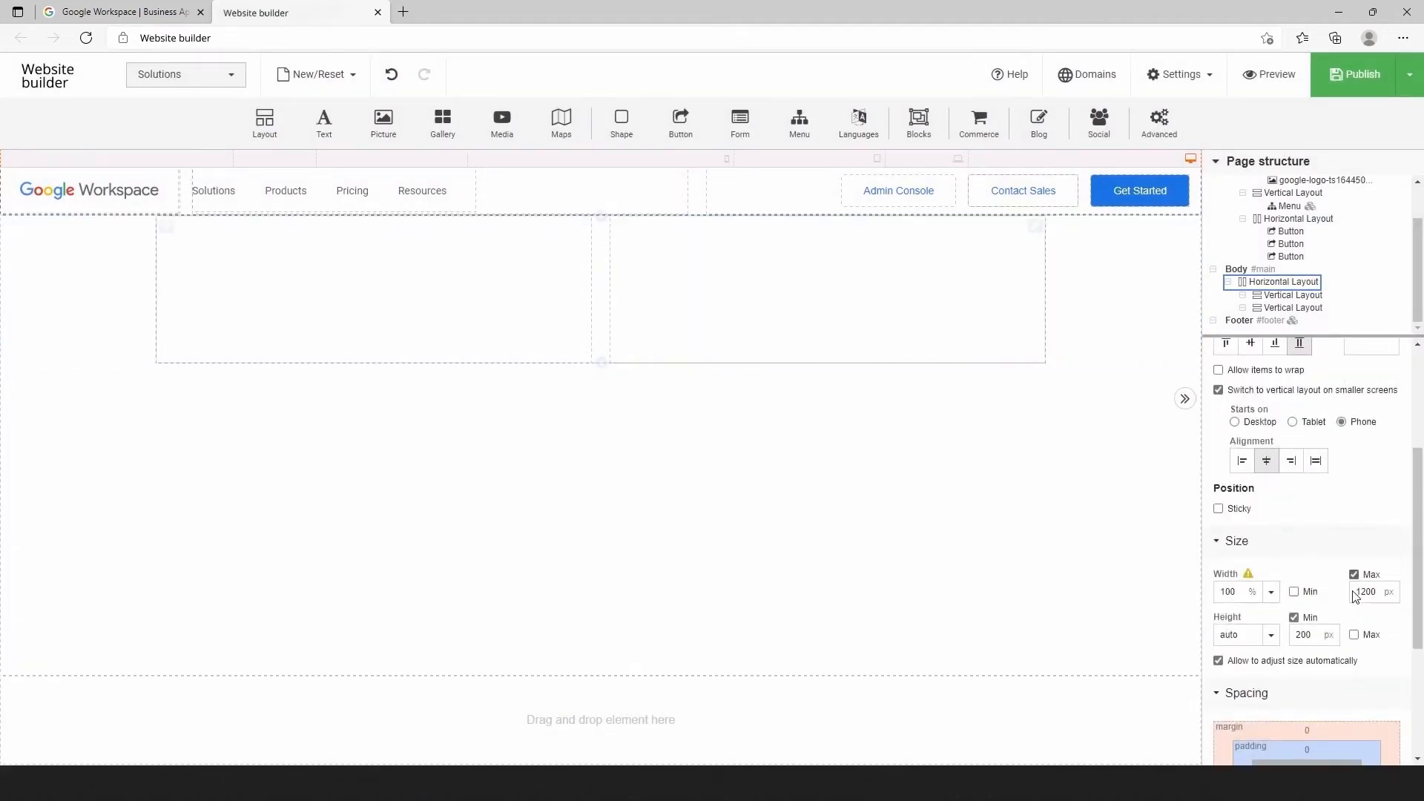
{"action": "left_click", "coordinate": [1363, 591]}
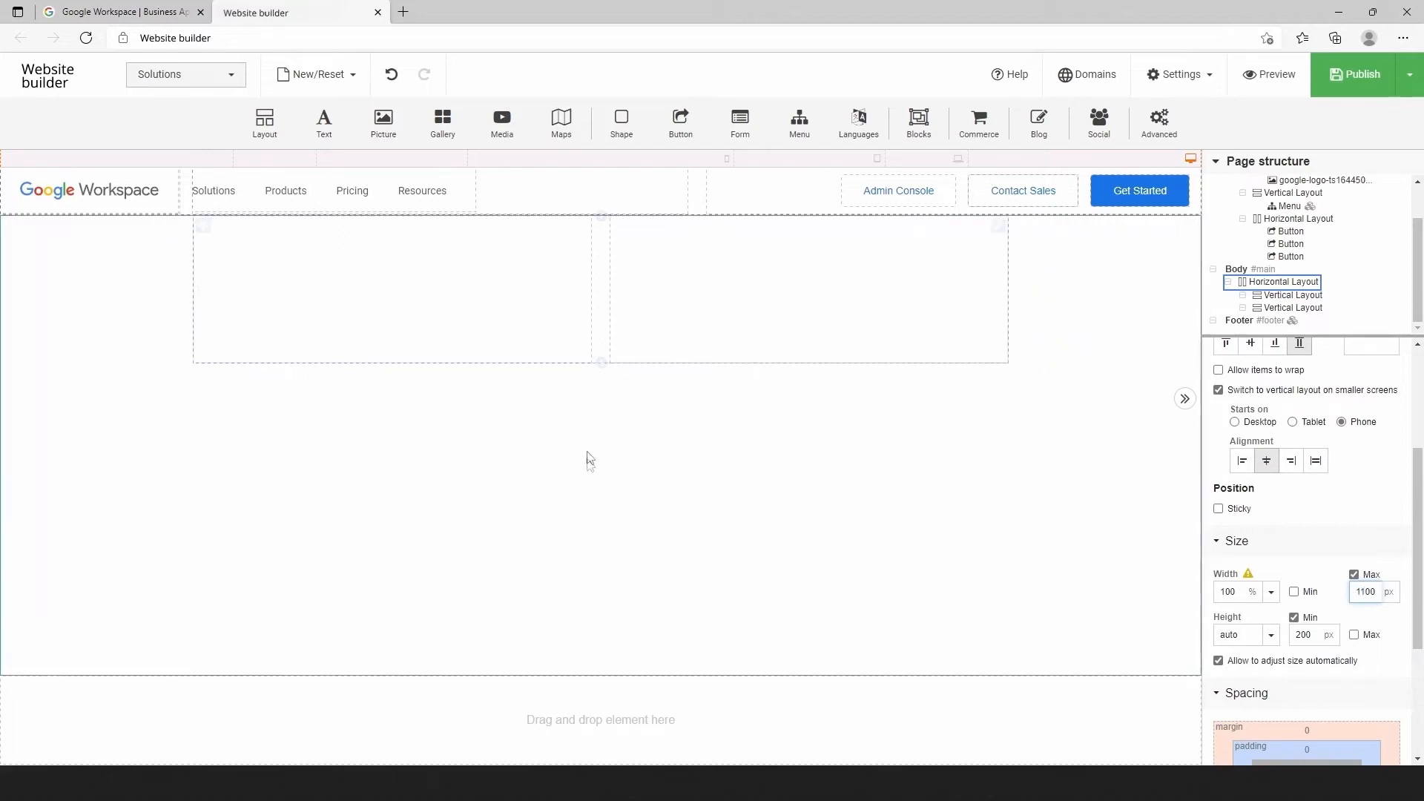
{"action": "left_click", "coordinate": [588, 508]}
Insert the uploaded "icons" picture in the body layout's first column and align that column's contents to the left
{"action": "left_click_drag", "start_coordinate": [384, 123], "coordinate": [365, 273]}
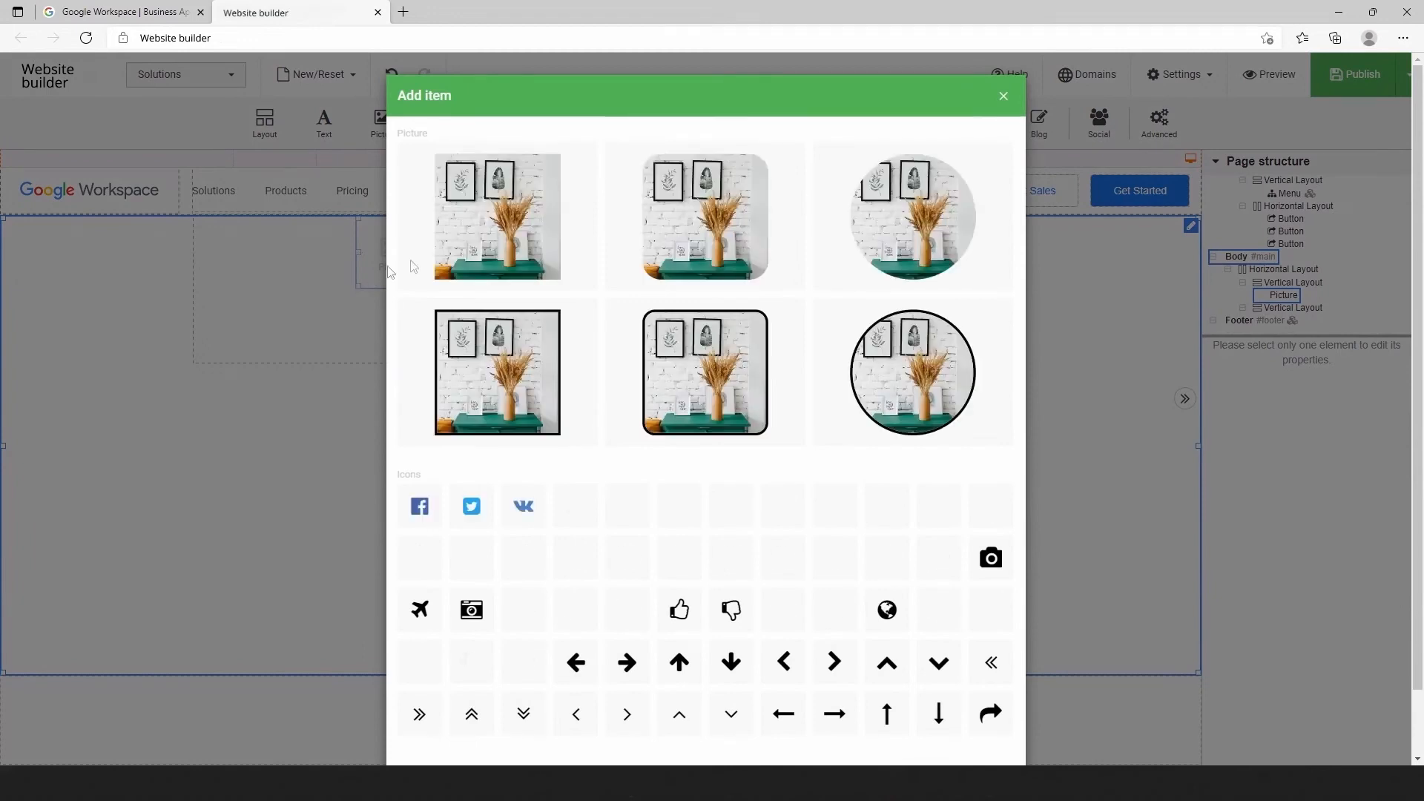
{"action": "left_click", "coordinate": [460, 260]}
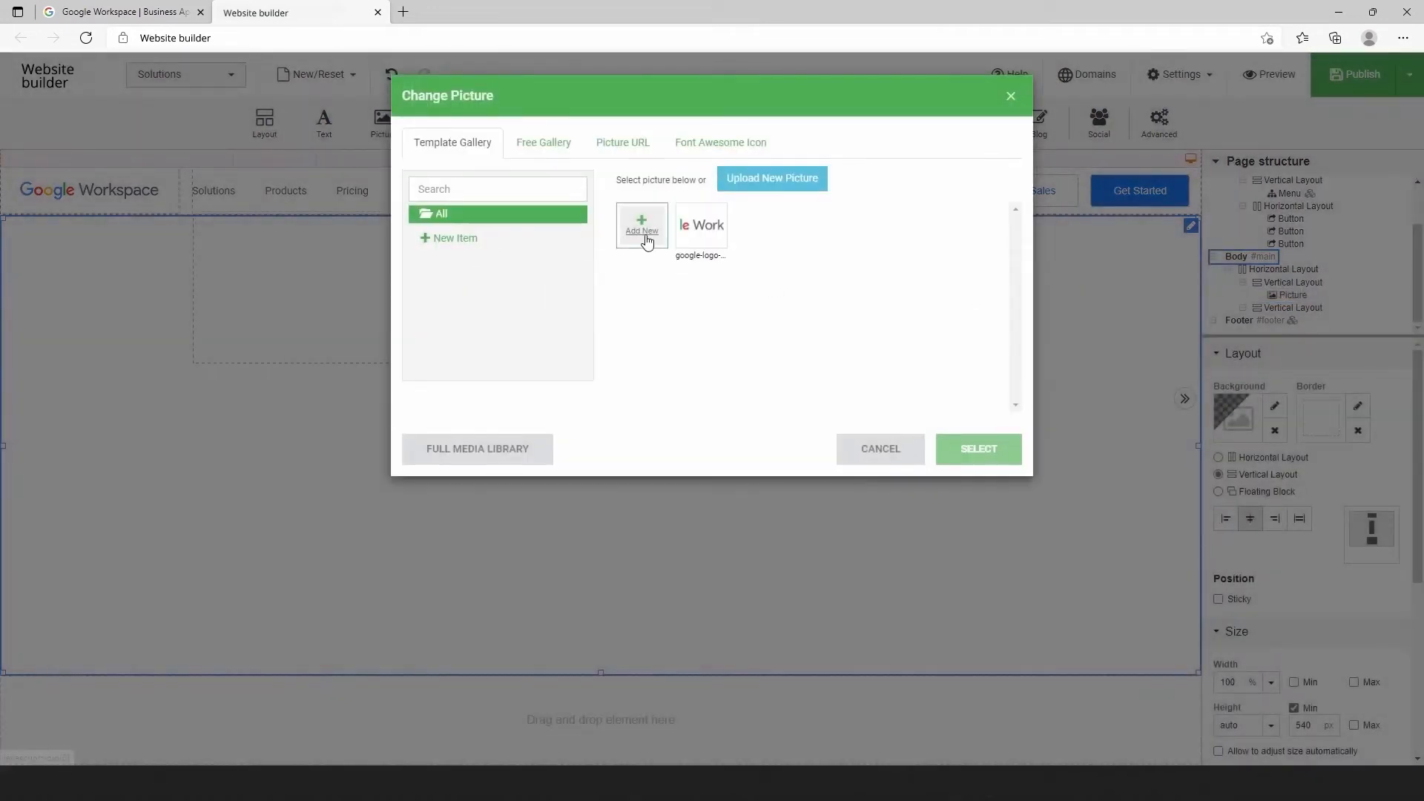
{"action": "left_click", "coordinate": [645, 236]}
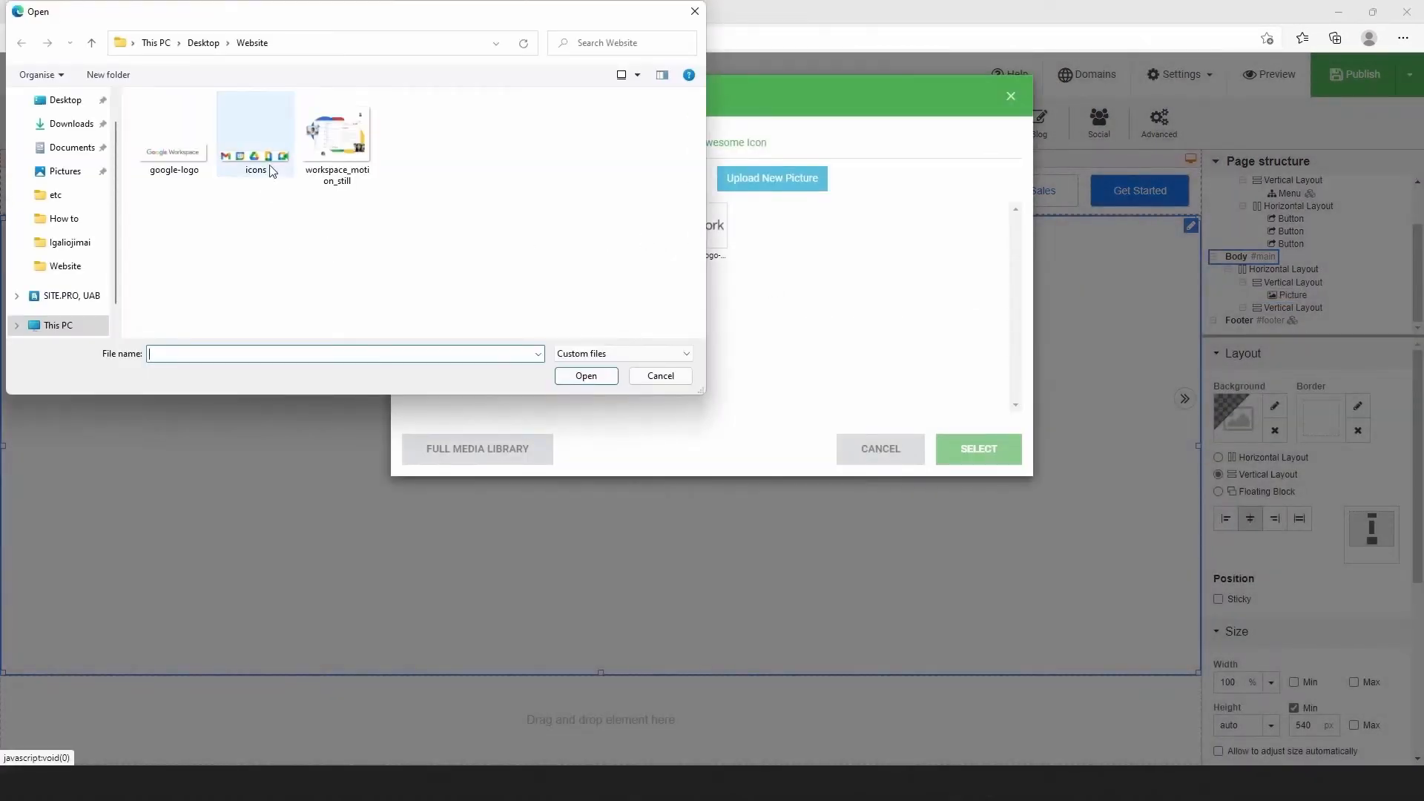
{"action": "left_click", "coordinate": [256, 141]}
{"action": "left_click", "coordinate": [581, 375]}
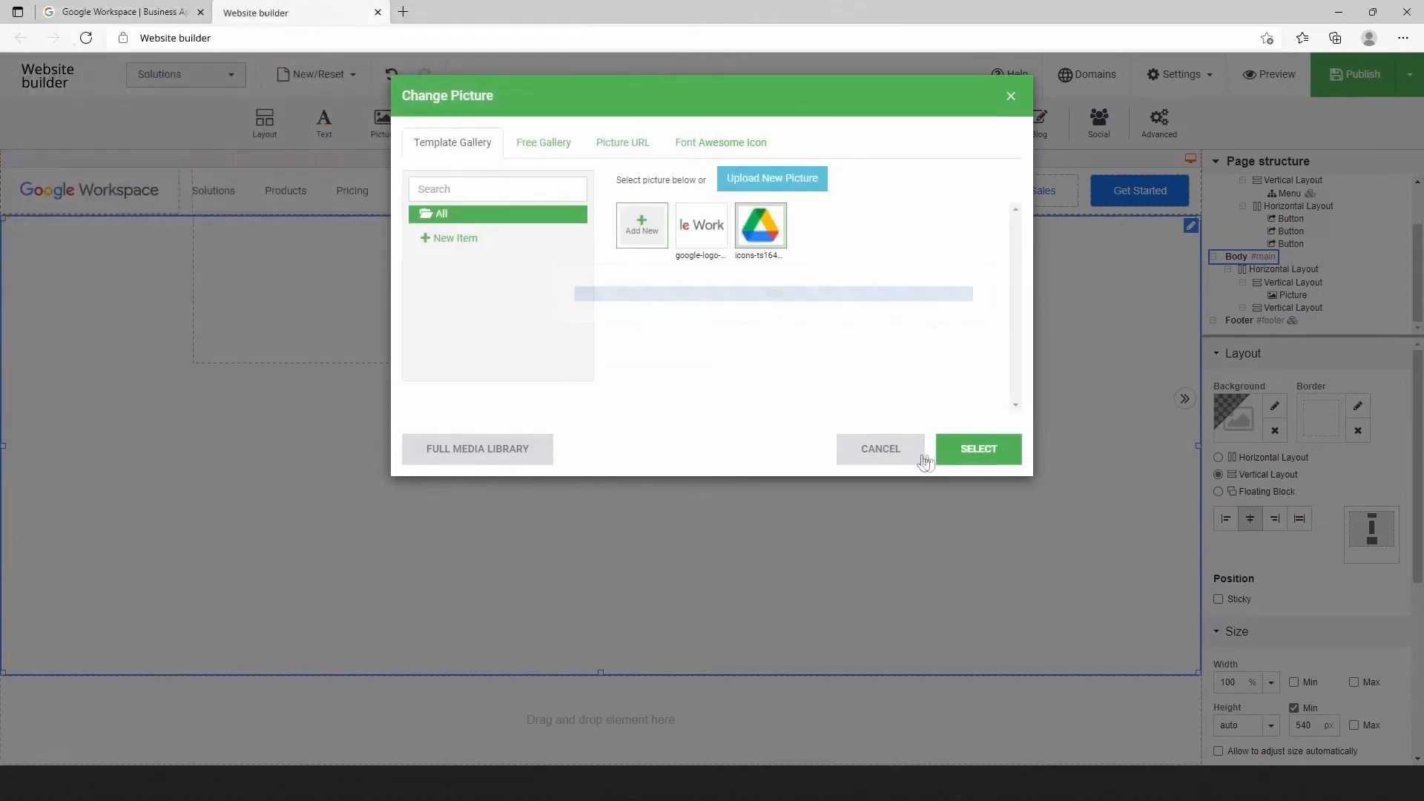
{"action": "left_click", "coordinate": [982, 460]}
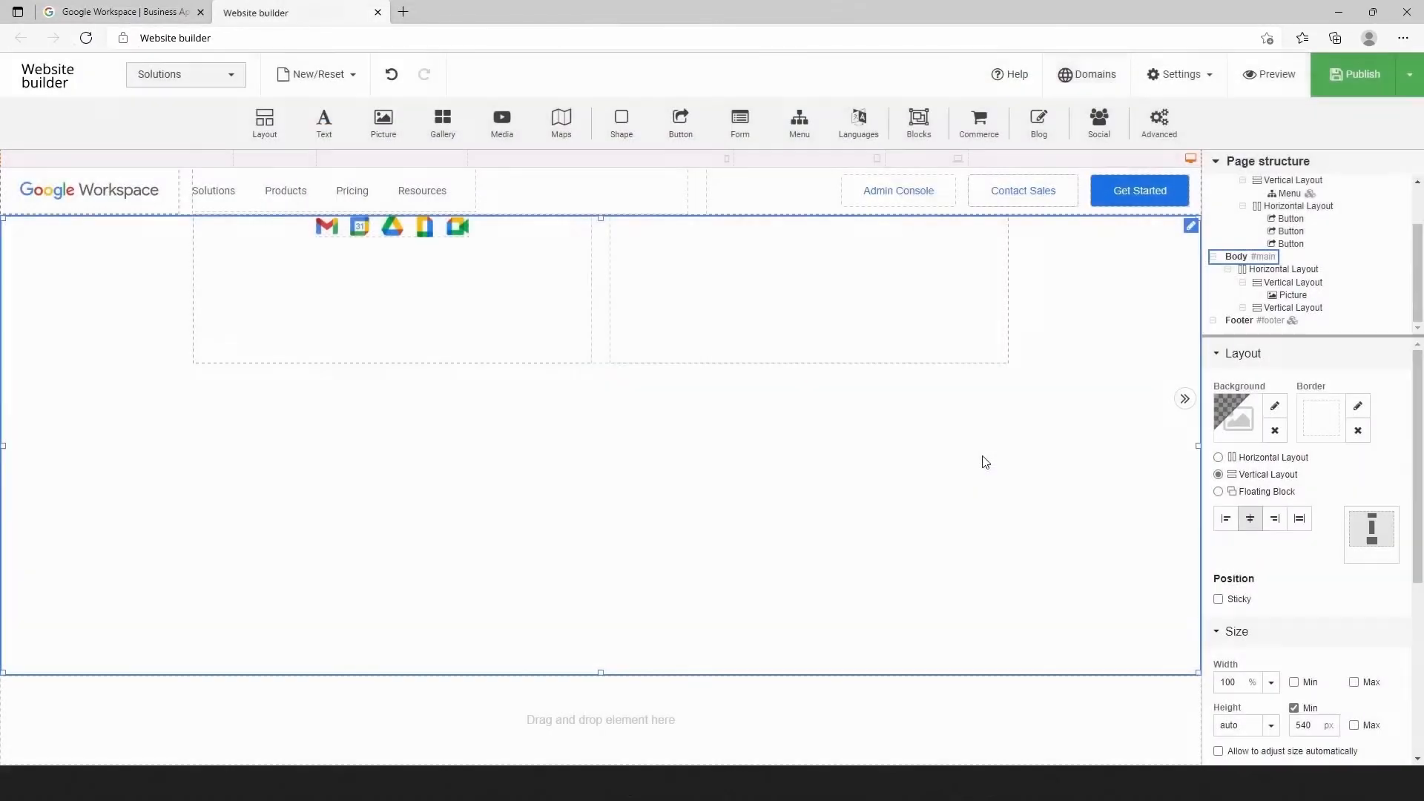
{"action": "left_click", "coordinate": [435, 282]}
{"action": "left_click", "coordinate": [1225, 519]}
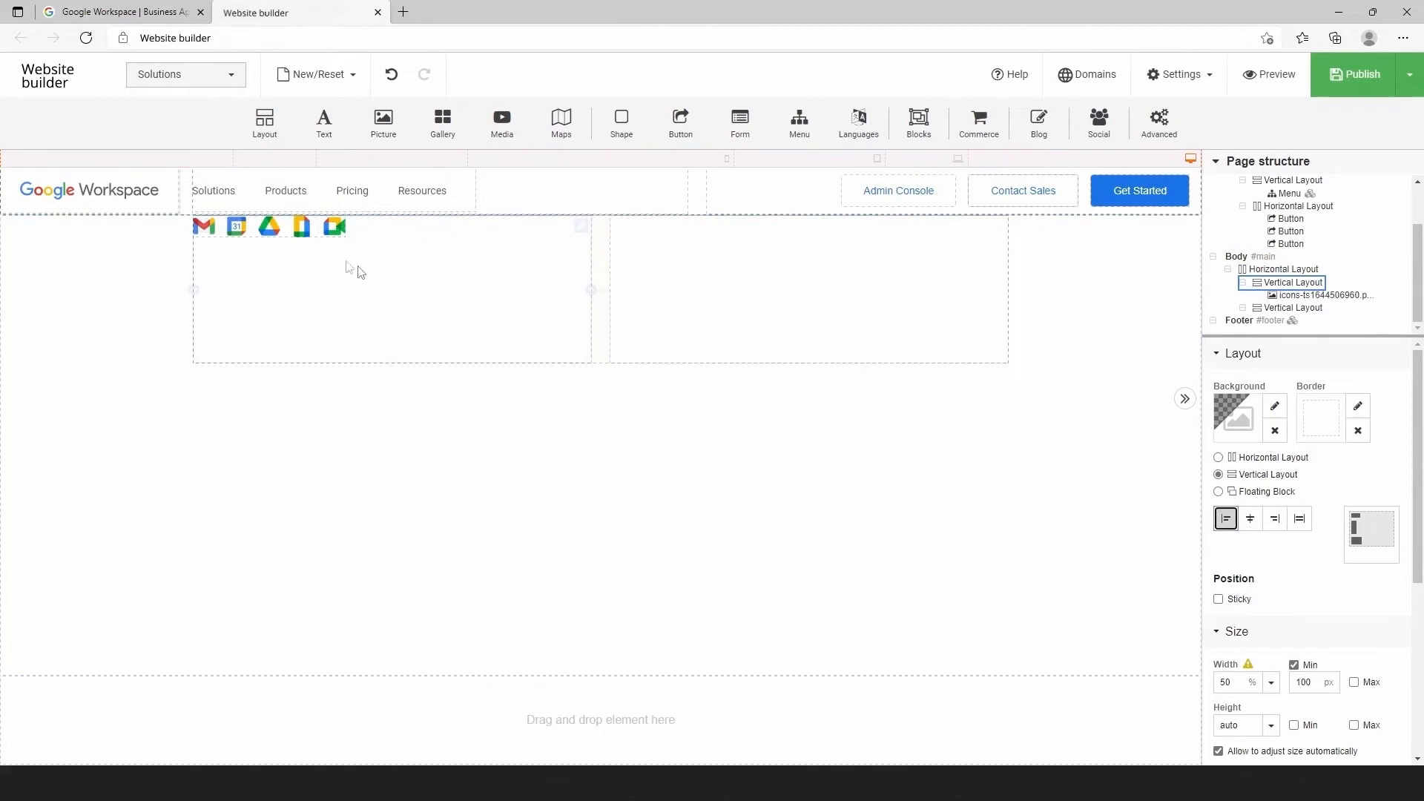
Give the icons picture a top margin of 88 px
{"action": "left_click", "coordinate": [323, 236]}
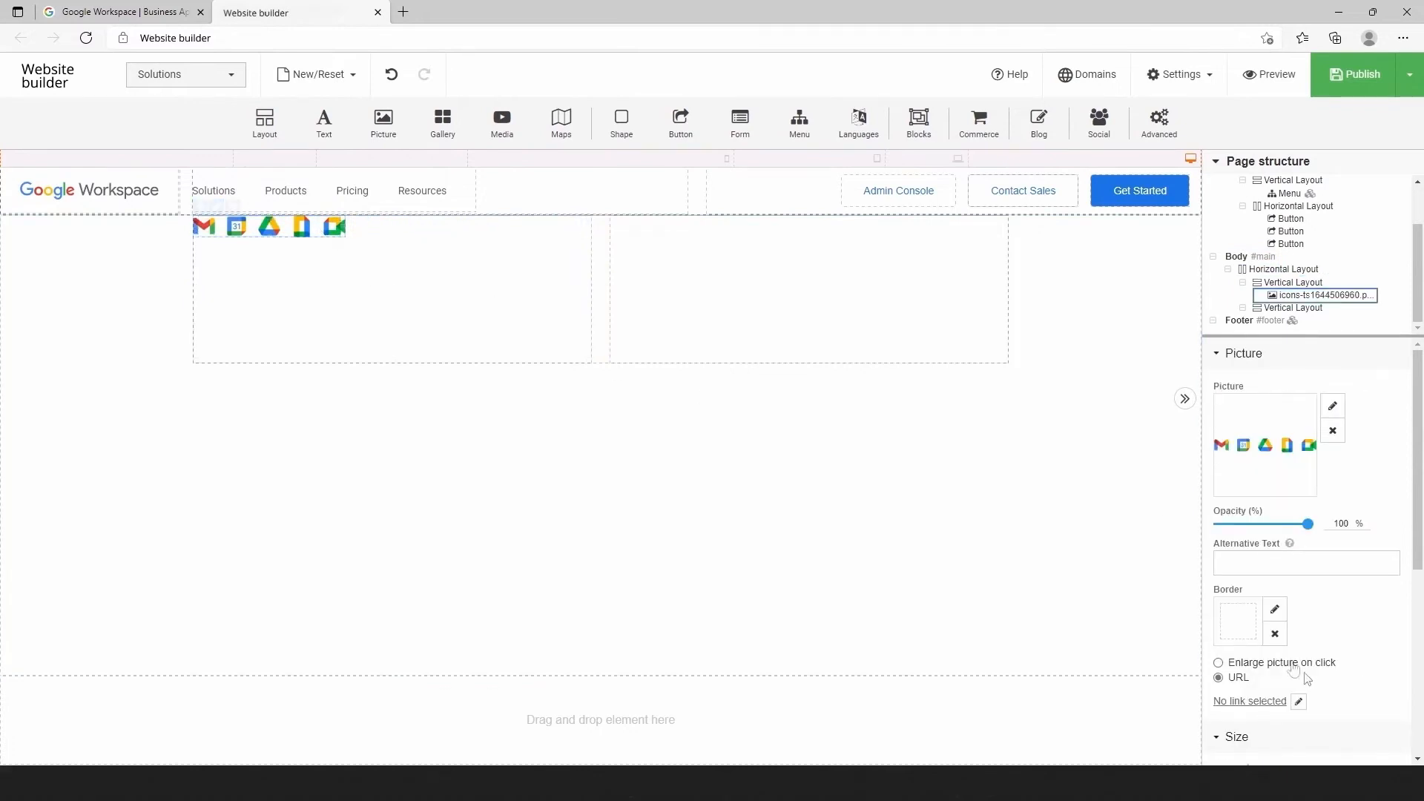
{"action": "scroll", "coordinate": [1298, 667], "scroll_direction": "down", "scroll_amount": 4}
{"action": "left_click", "coordinate": [1319, 625]}
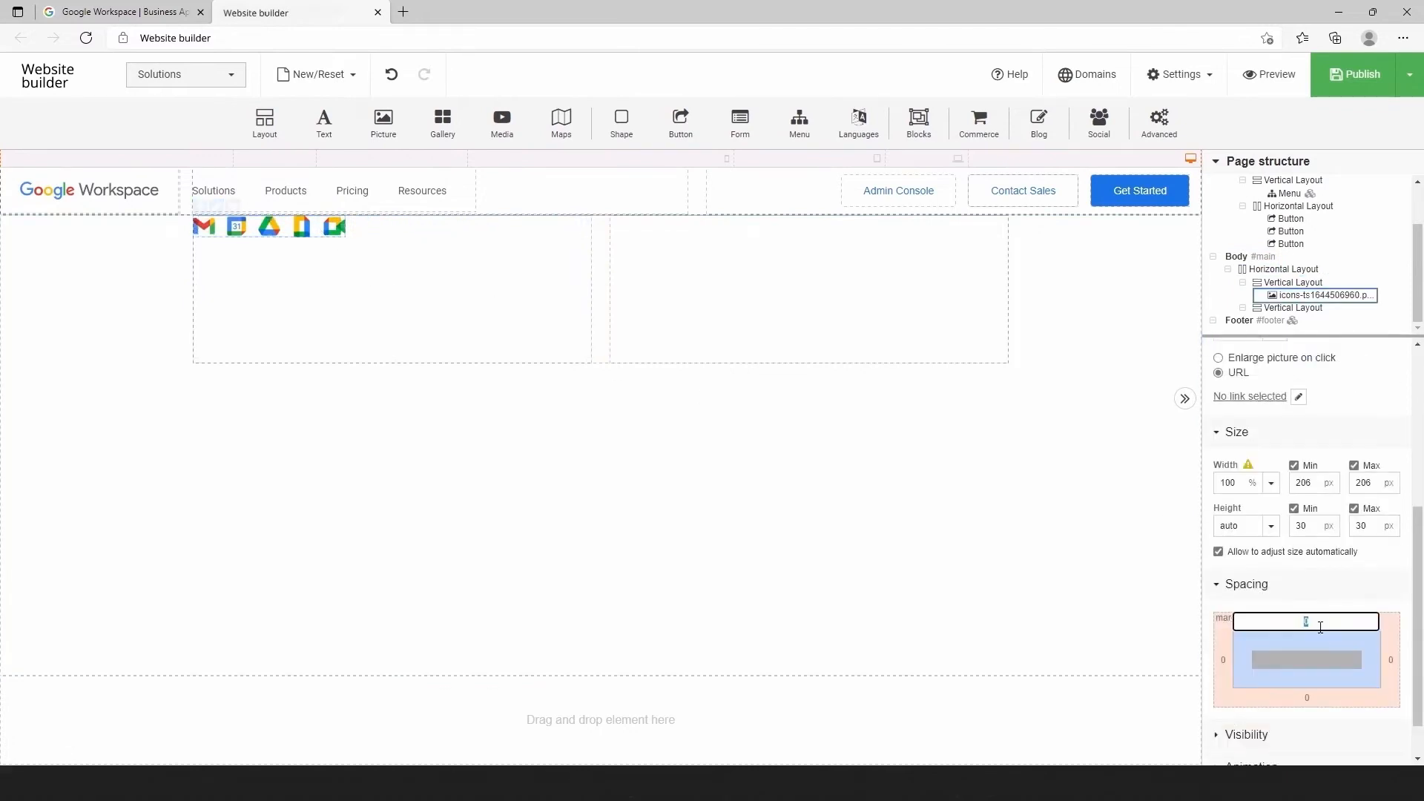
{"action": "type", "text": "88"}
{"action": "key", "text": "Return"}
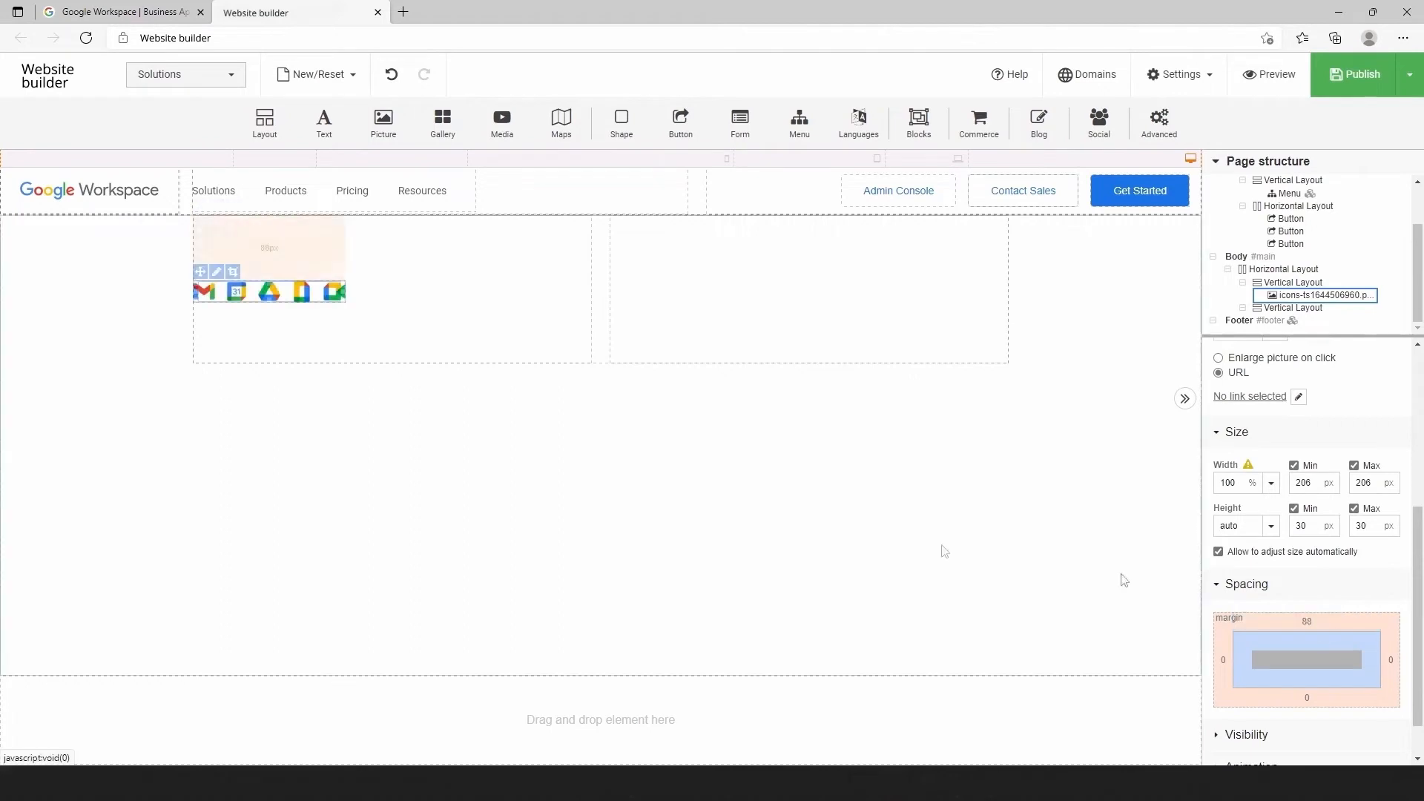
{"action": "left_click", "coordinate": [409, 335]}
Add a Normal WorkSans paragraph below the icons picture with a top margin of 20 px
{"action": "left_click_drag", "start_coordinate": [343, 124], "coordinate": [269, 339]}
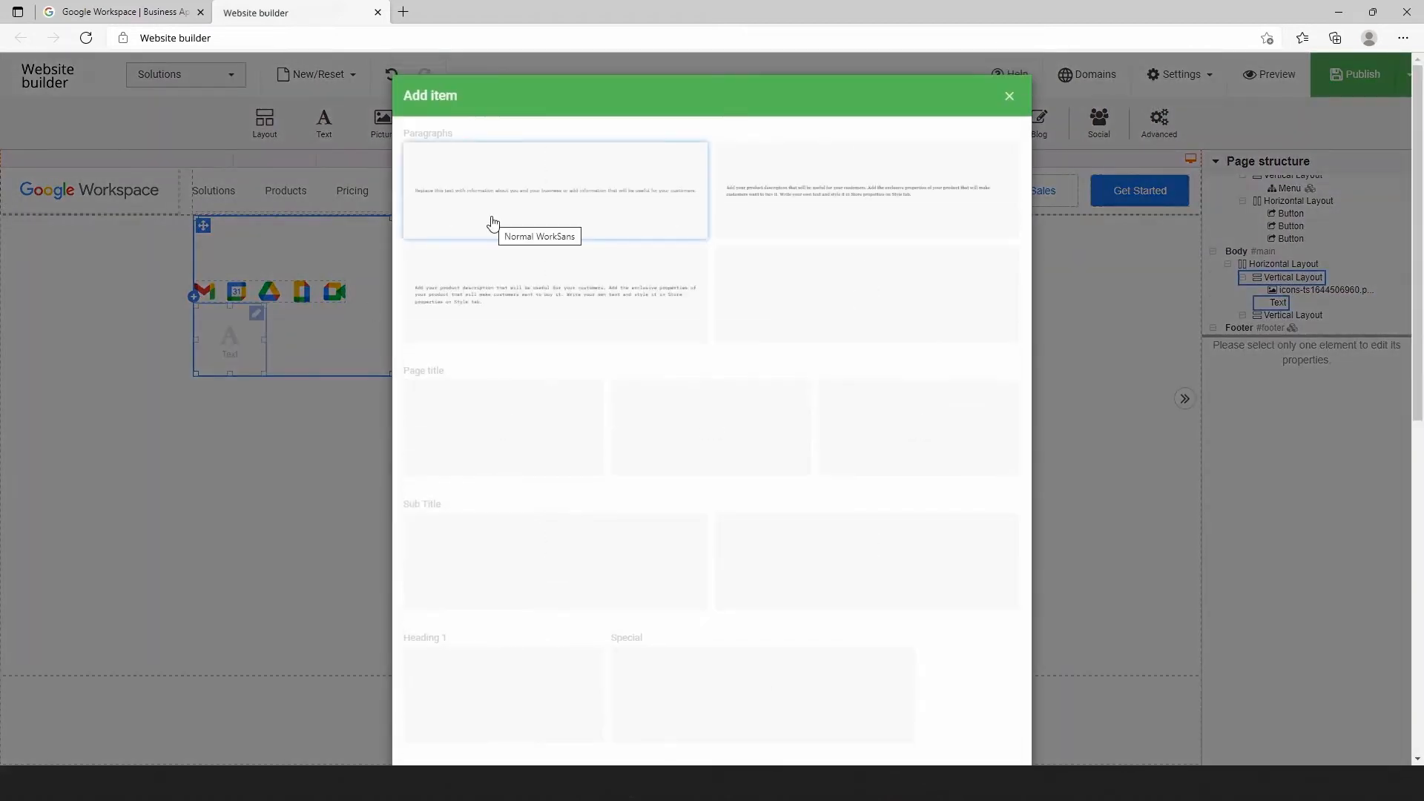
{"action": "left_click", "coordinate": [492, 222]}
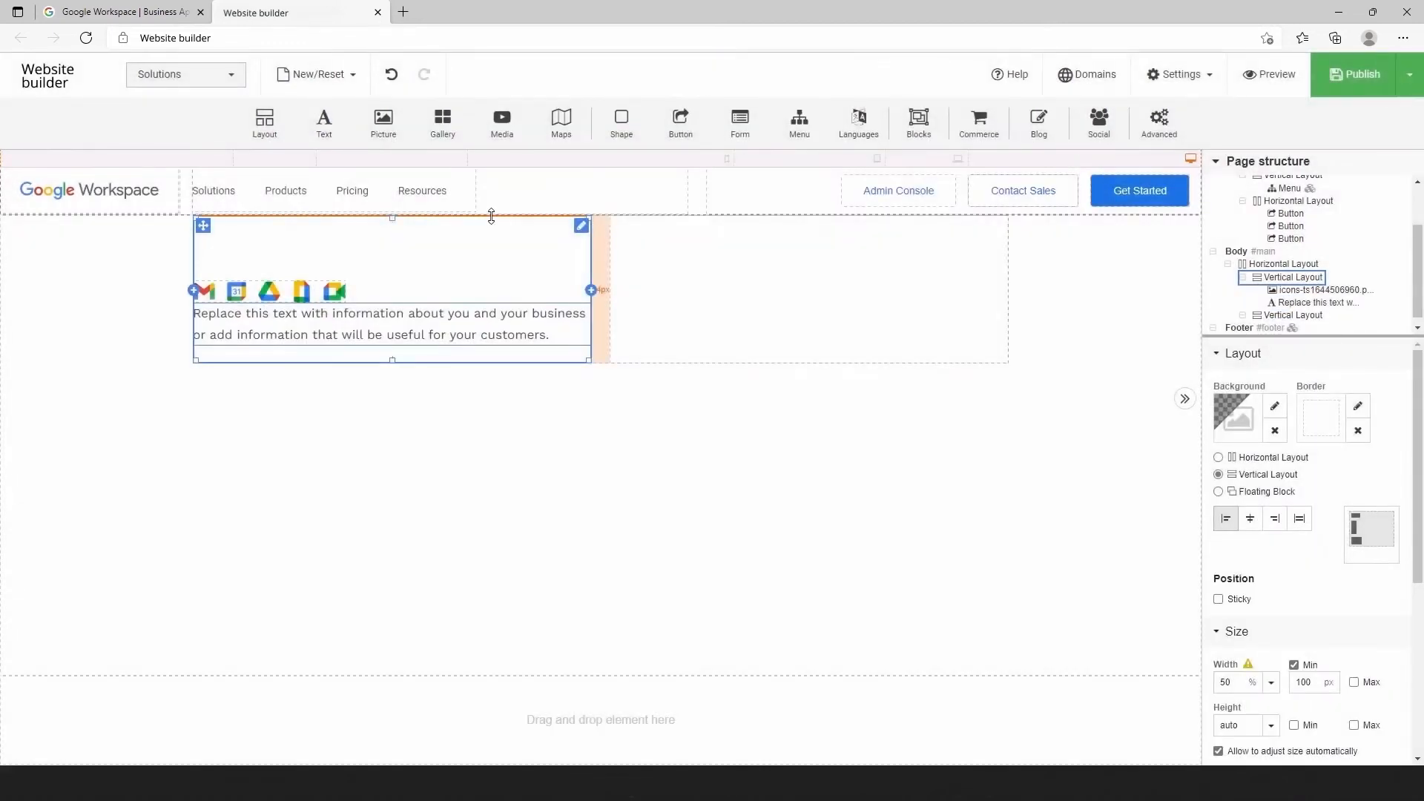
{"action": "left_click", "coordinate": [445, 334]}
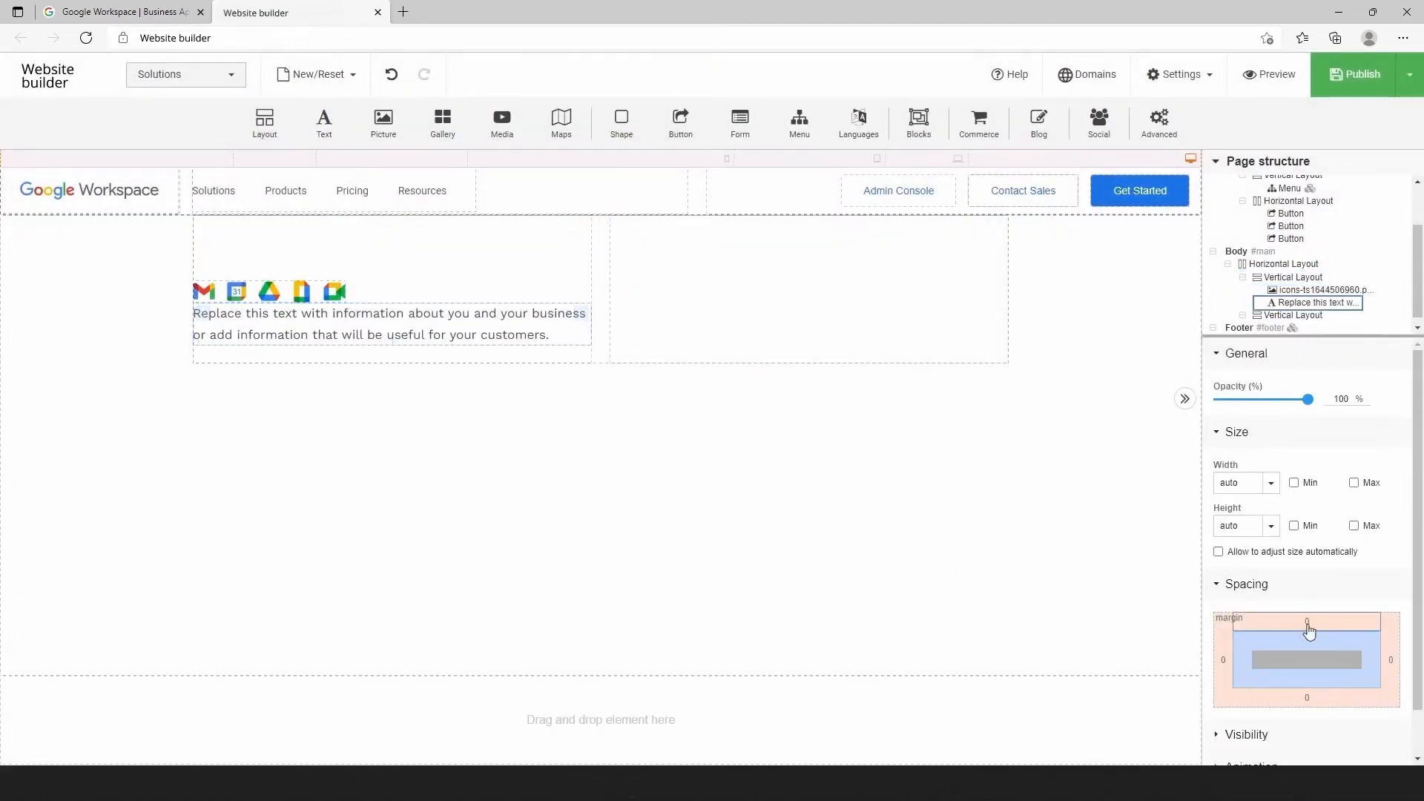
{"action": "left_click", "coordinate": [1307, 626]}
{"action": "type", "text": "2"}
Replace the placeholder paragraph with "How teams of all sizes connect, create, and collaborate."
{"action": "double_click", "coordinate": [445, 352]}
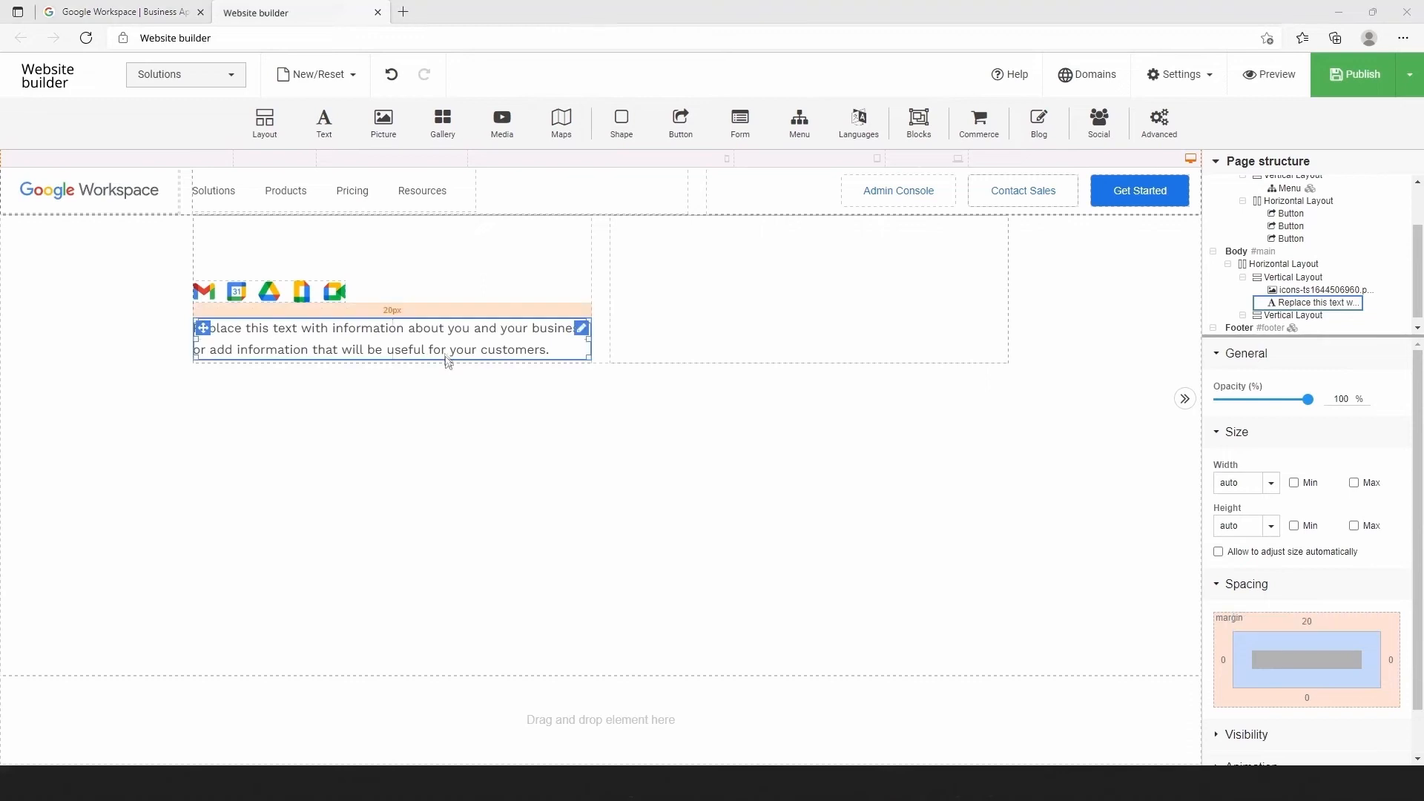
{"action": "left_click_drag", "start_coordinate": [550, 352], "coordinate": [187, 325]}
{"action": "type", "text": "How teams of all sizes connect, create, and collaborate"}
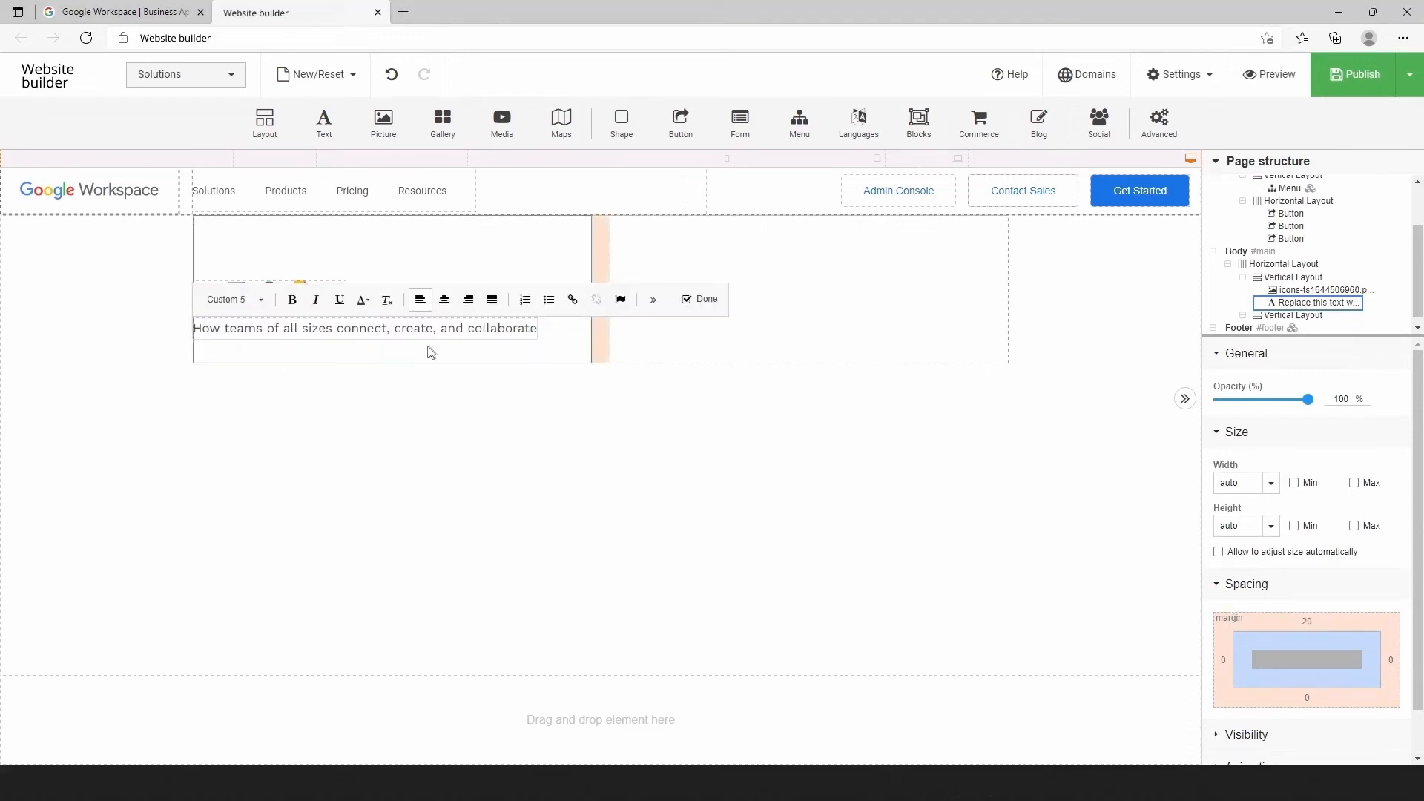
{"action": "left_click", "coordinate": [490, 341]}
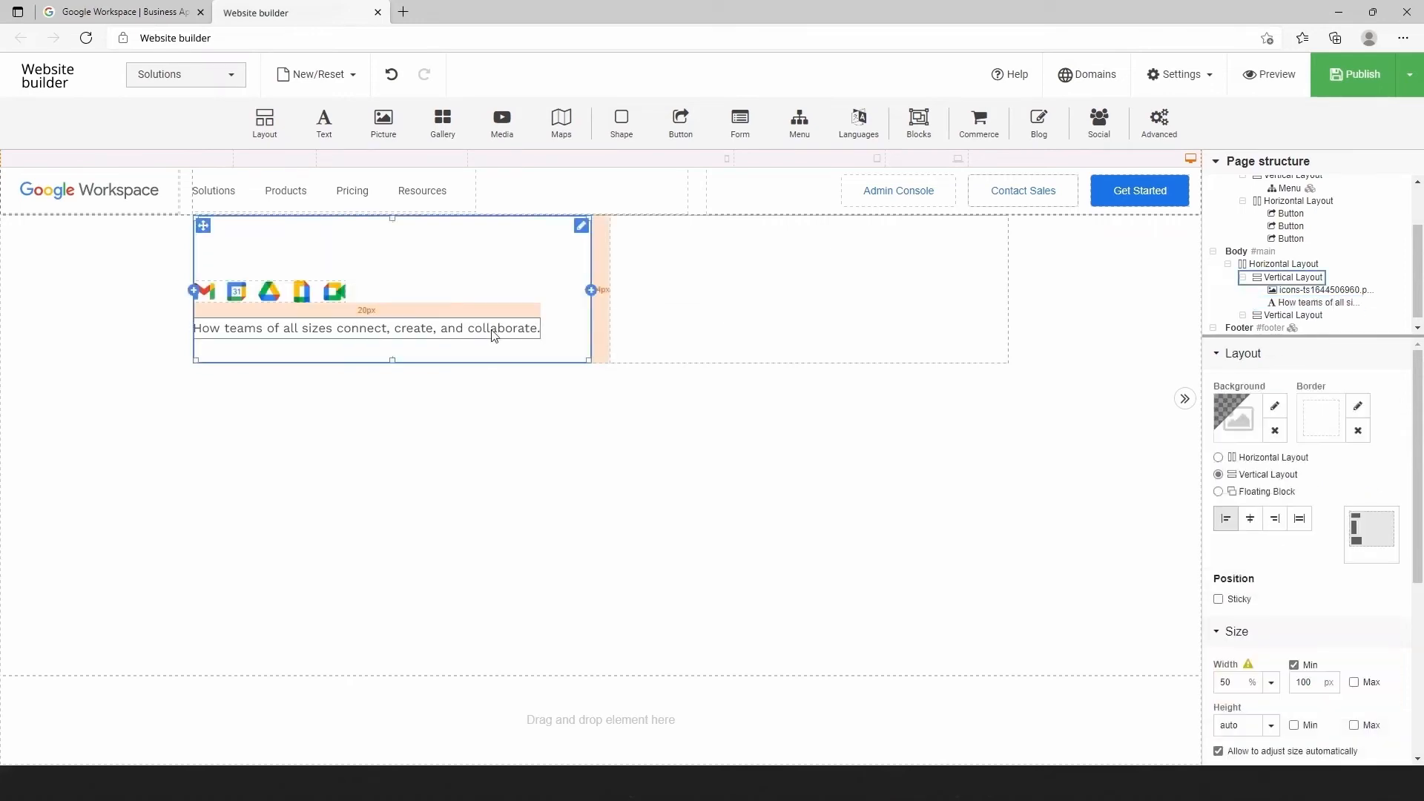
Change the font of the Custom 5 text style to Open Sans in the site's style settings
{"action": "left_click", "coordinate": [1190, 76]}
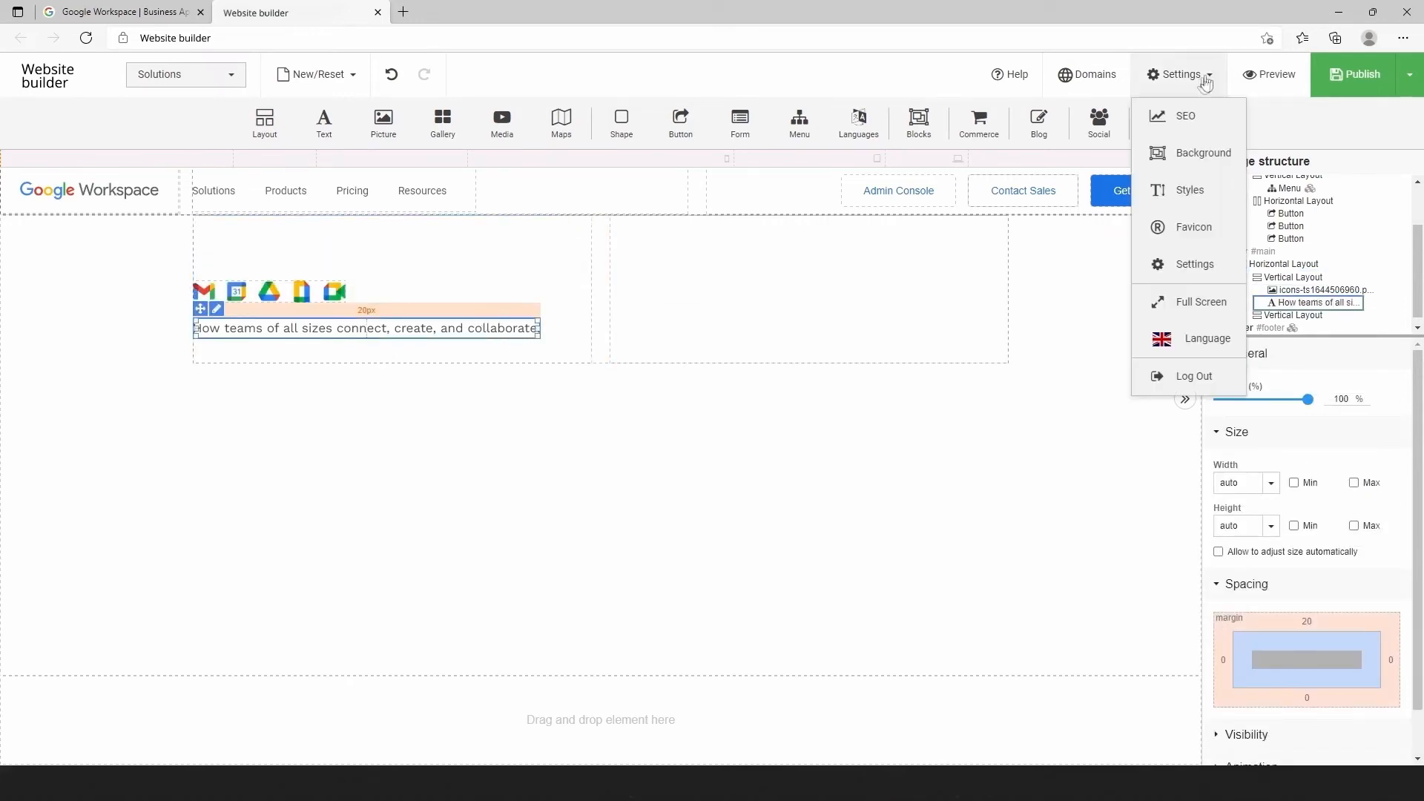
{"action": "left_click", "coordinate": [1190, 191]}
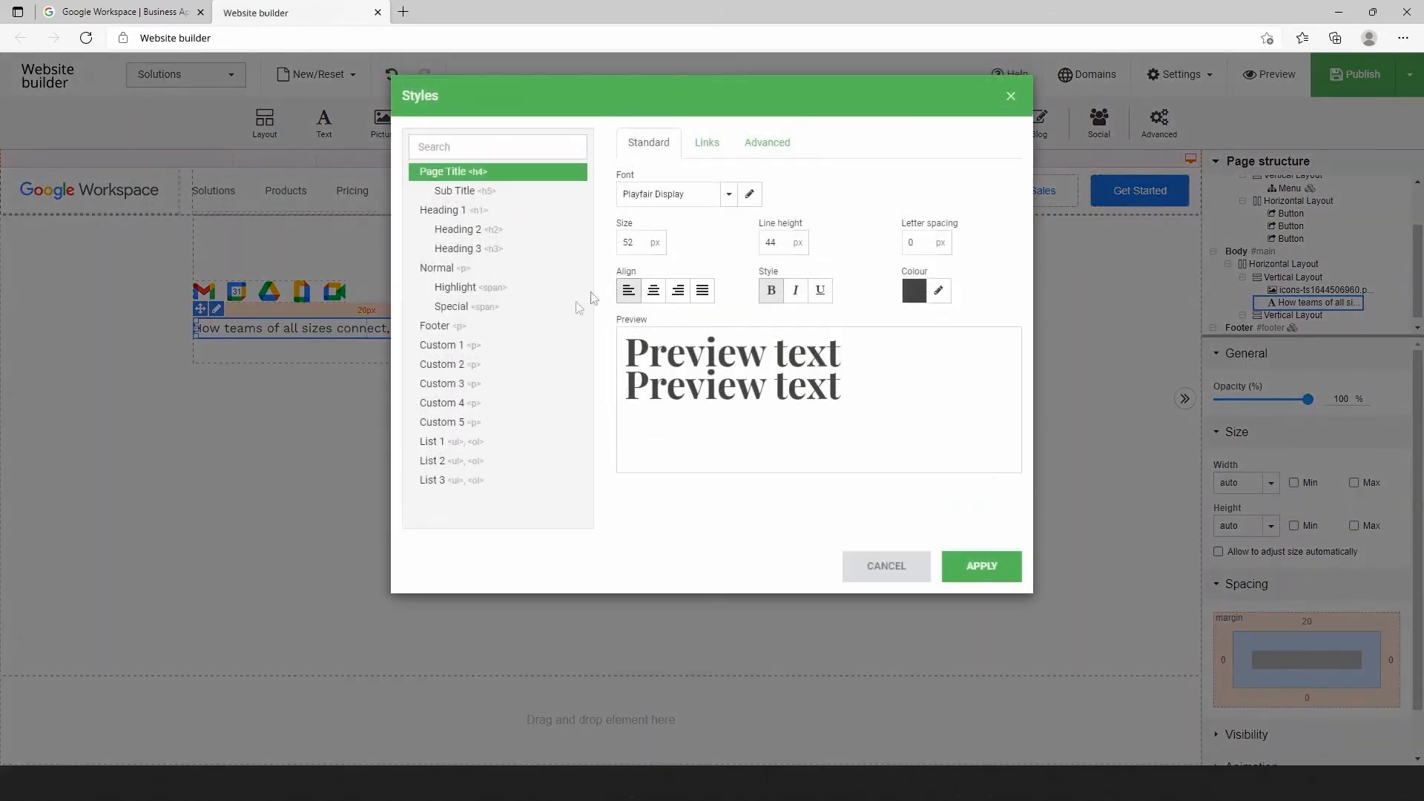
{"action": "left_click", "coordinate": [456, 427]}
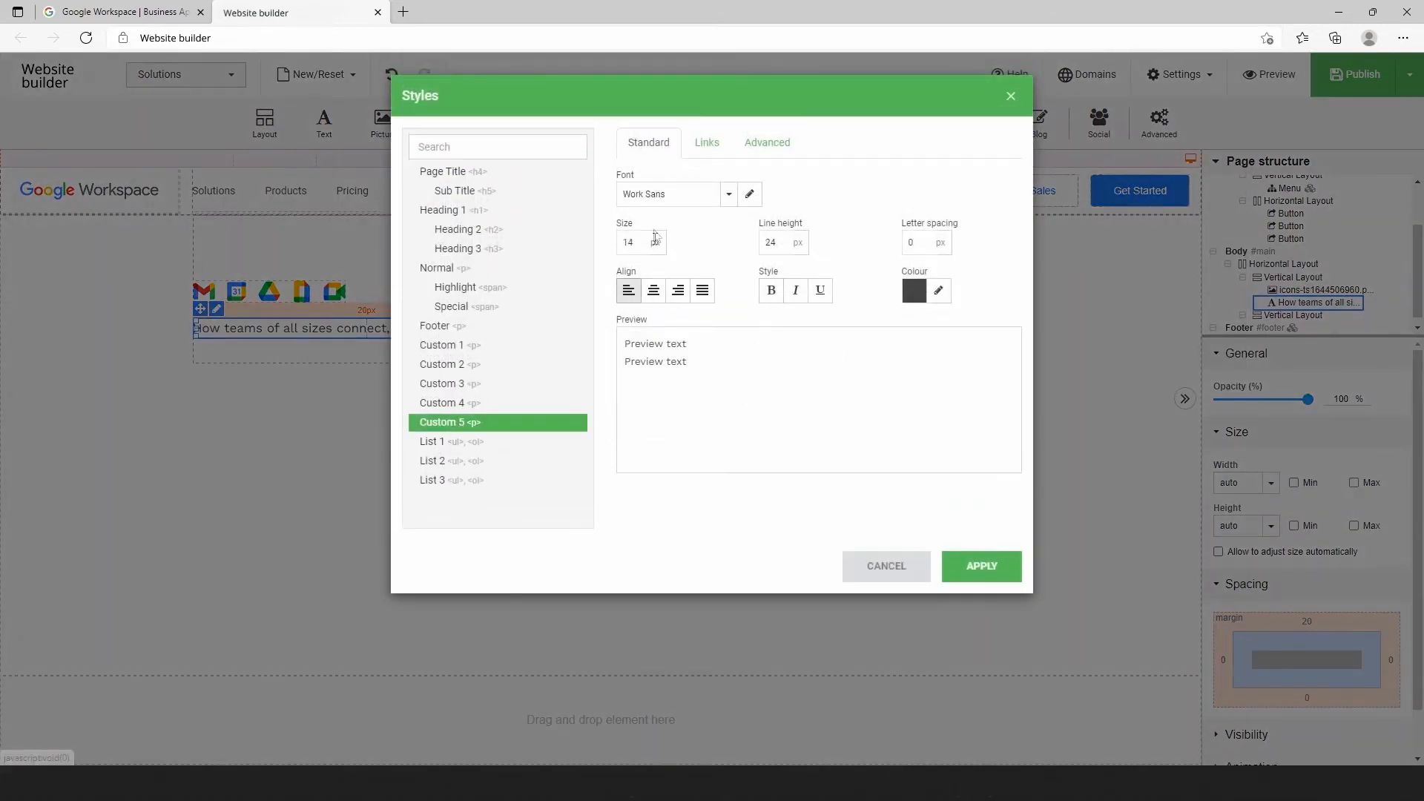
{"action": "left_click", "coordinate": [657, 199]}
{"action": "type", "text": "ope"}
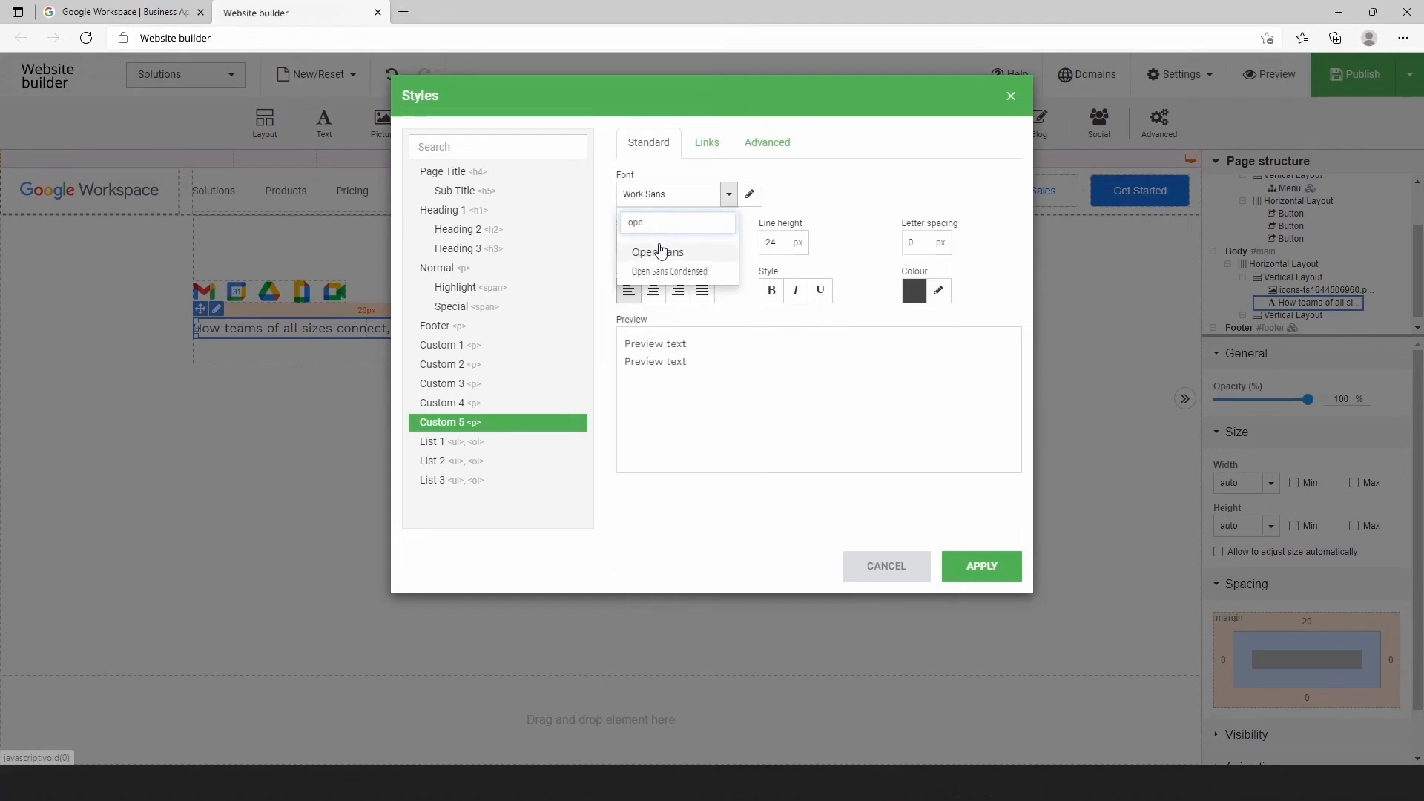
{"action": "left_click", "coordinate": [661, 247]}
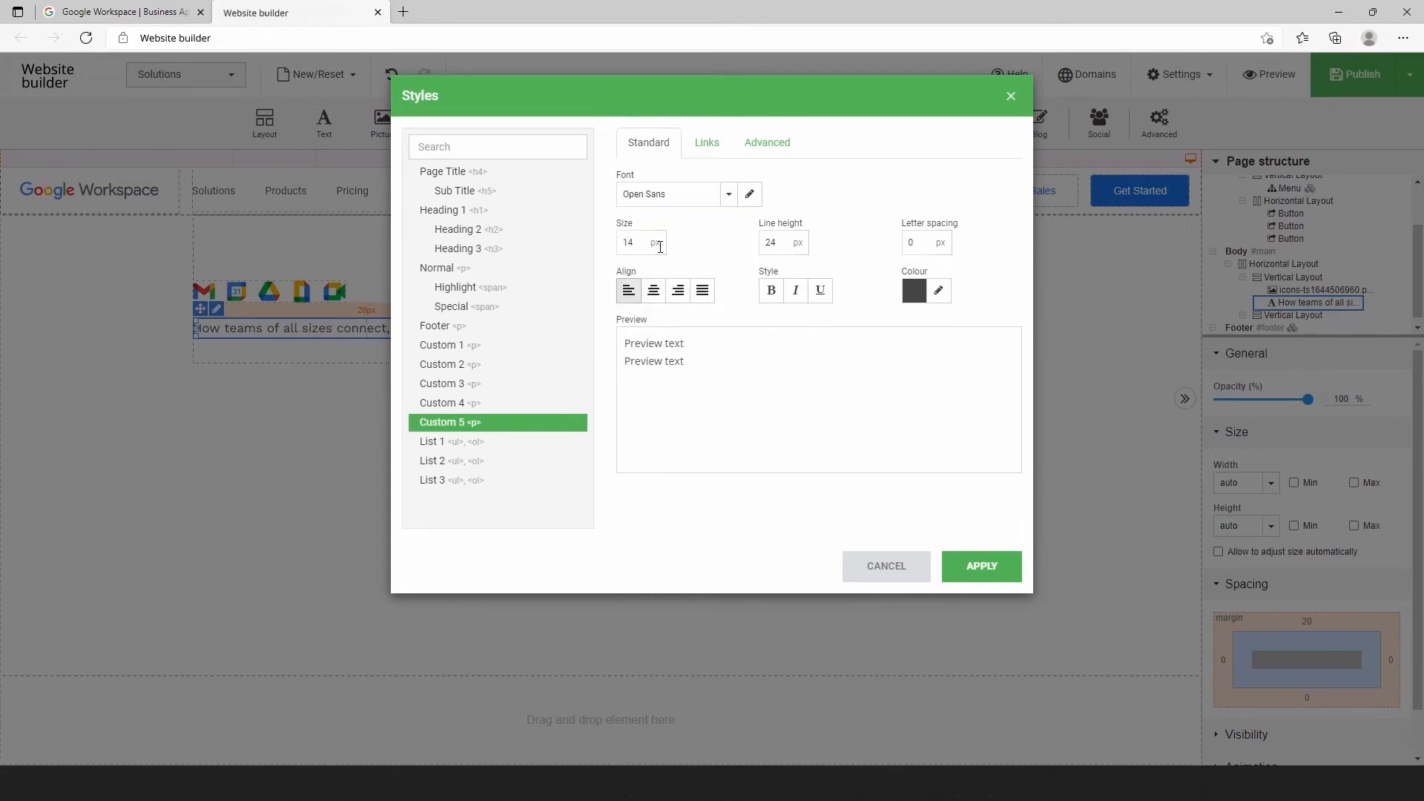
Set the Custom 5 style to size 44 px, line height 54 px, letter spacing -0.5 px and colour #202124, and apply it
{"action": "left_click_drag", "start_coordinate": [645, 243], "coordinate": [612, 252]}
{"action": "left_click_drag", "start_coordinate": [773, 237], "coordinate": [760, 247]}
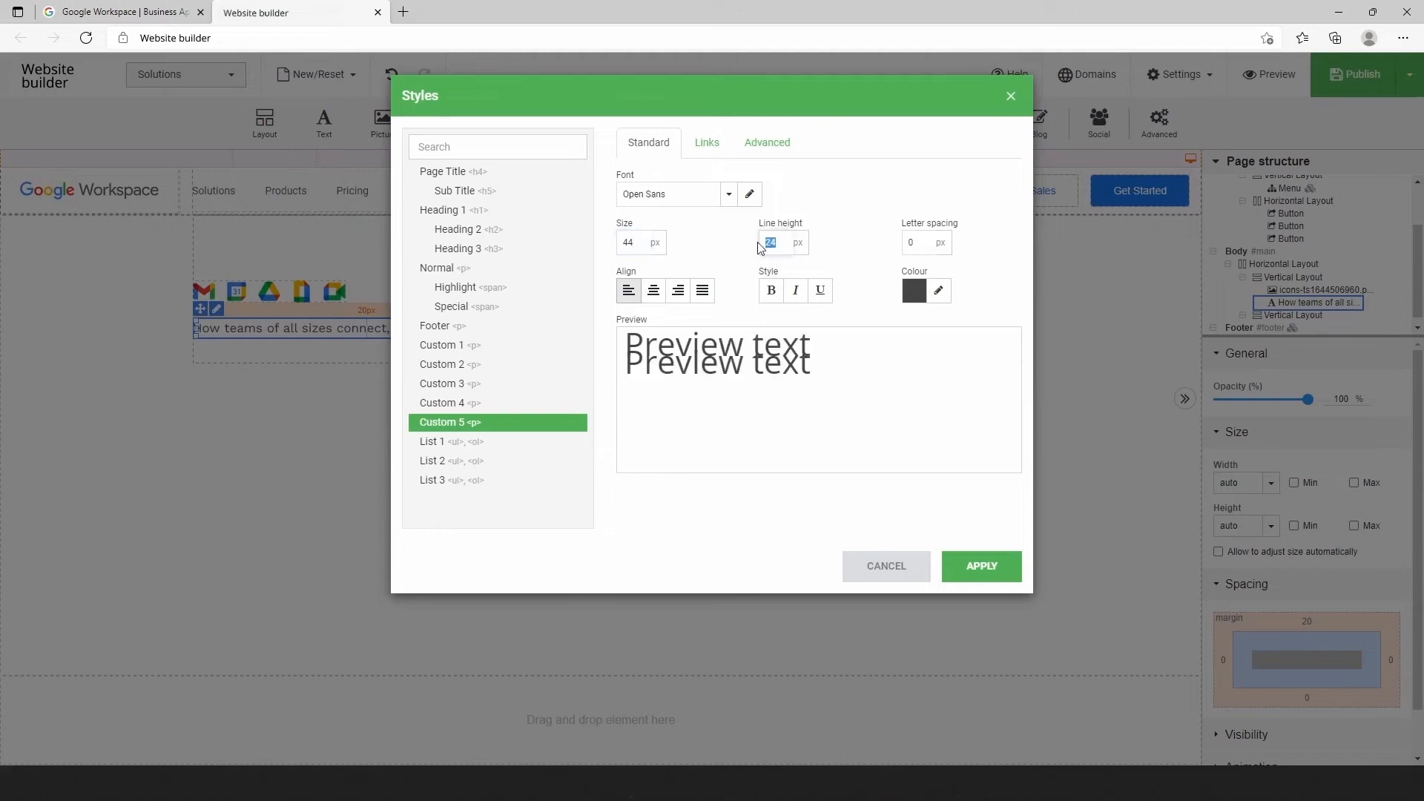
{"action": "left_click_drag", "start_coordinate": [920, 243], "coordinate": [904, 247]}
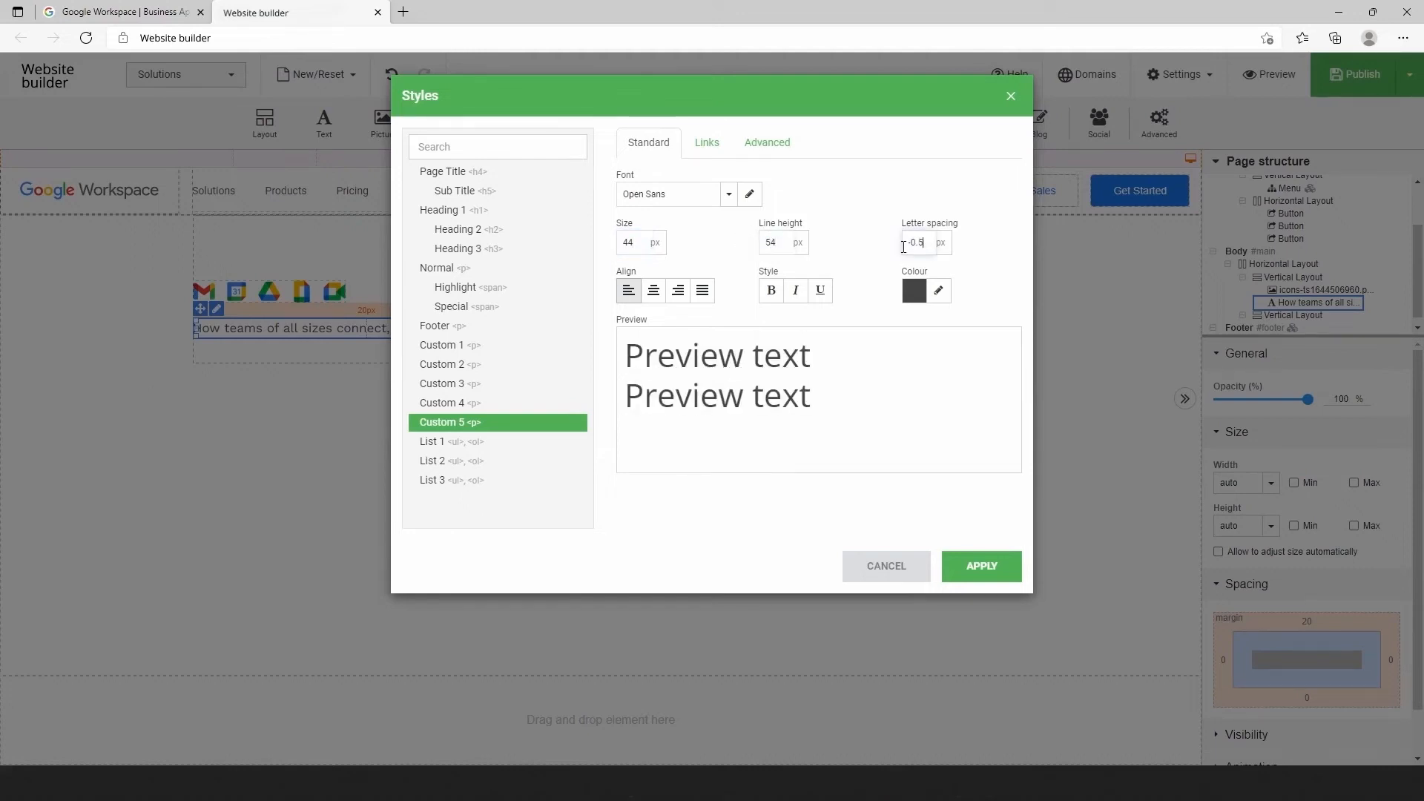
{"action": "left_click", "coordinate": [938, 291]}
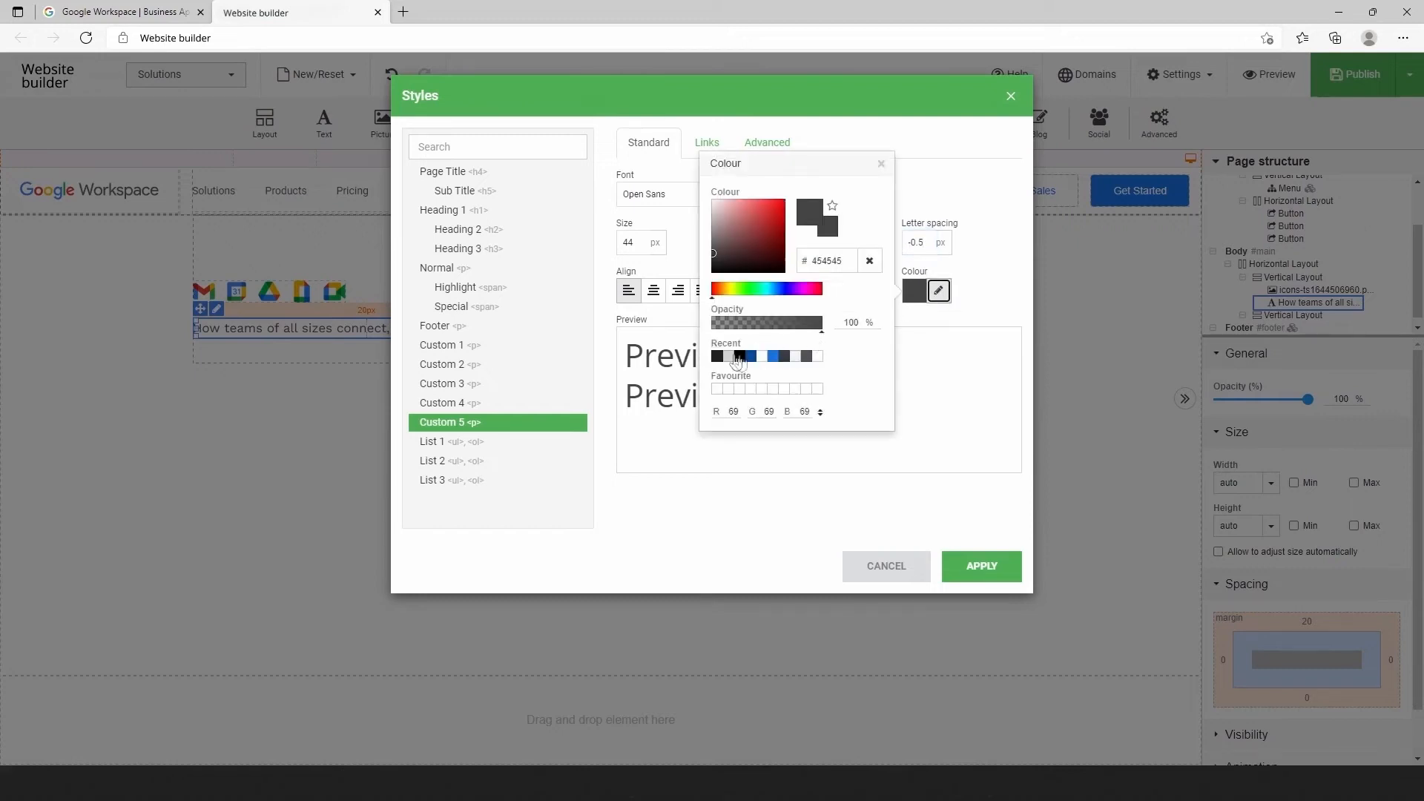
{"action": "left_click", "coordinate": [740, 357]}
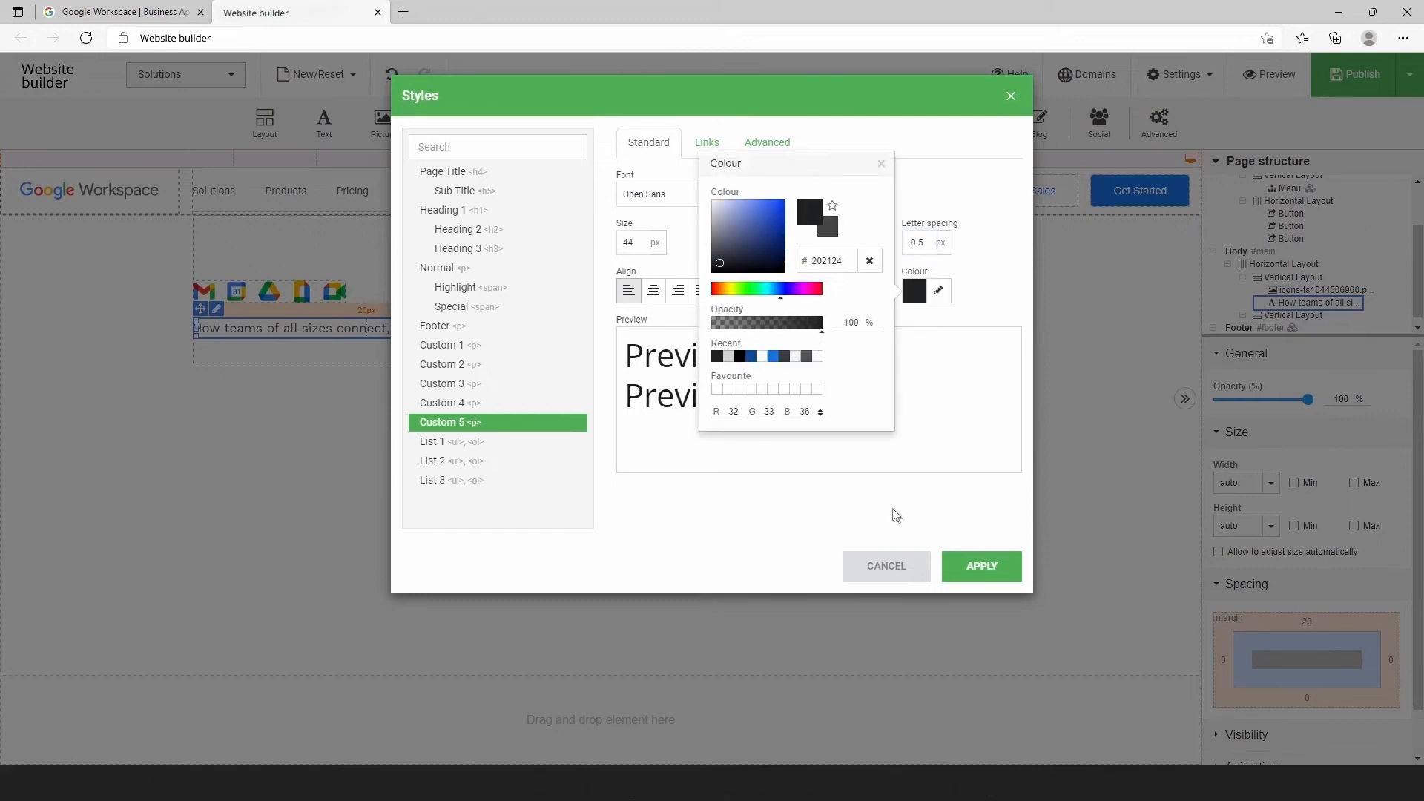
{"action": "left_click", "coordinate": [978, 567]}
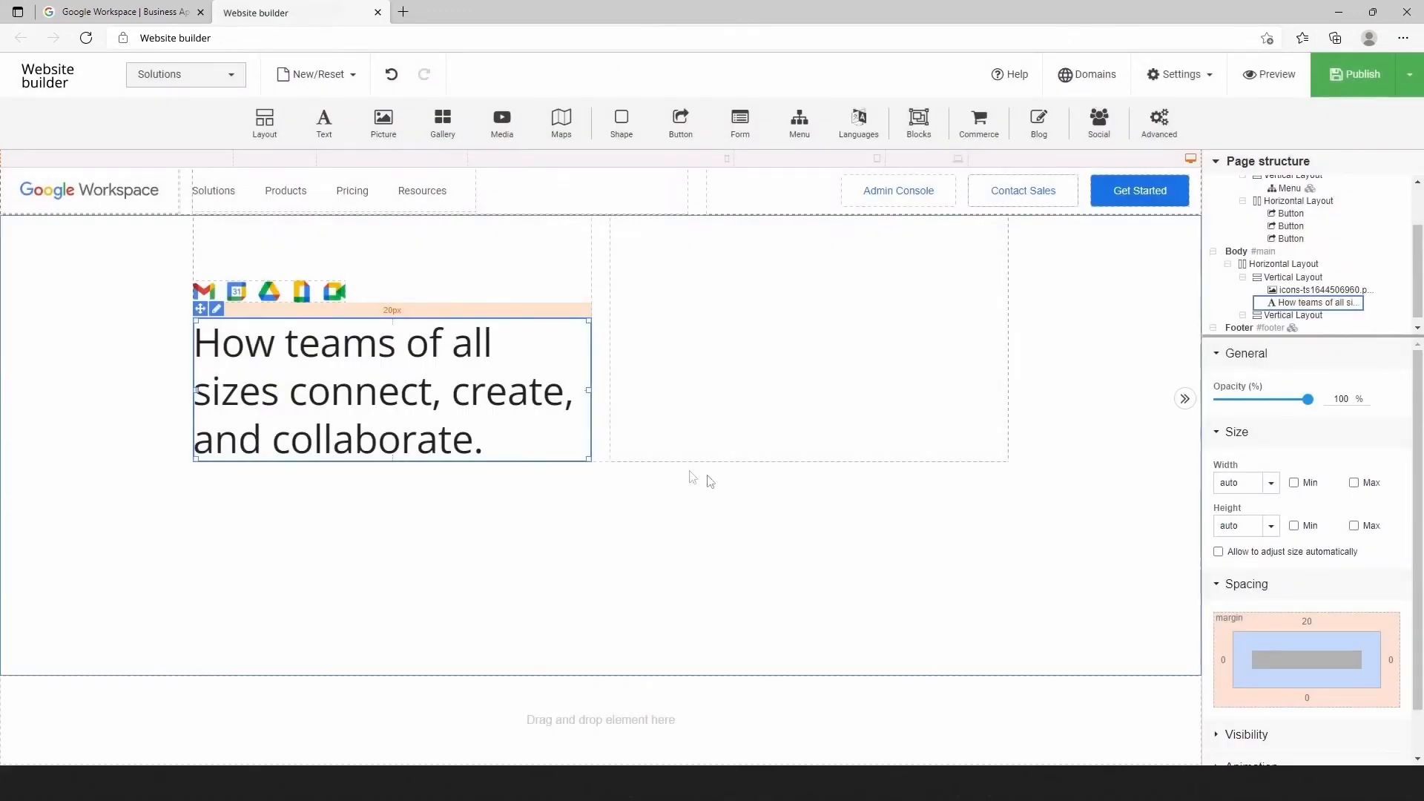
Make the whole "How teams of all sizes..." heading bold
{"action": "left_click", "coordinate": [526, 435]}
{"action": "left_click_drag", "start_coordinate": [482, 438], "coordinate": [178, 340]}
{"action": "left_click", "coordinate": [292, 298]}
{"action": "left_click", "coordinate": [570, 245]}
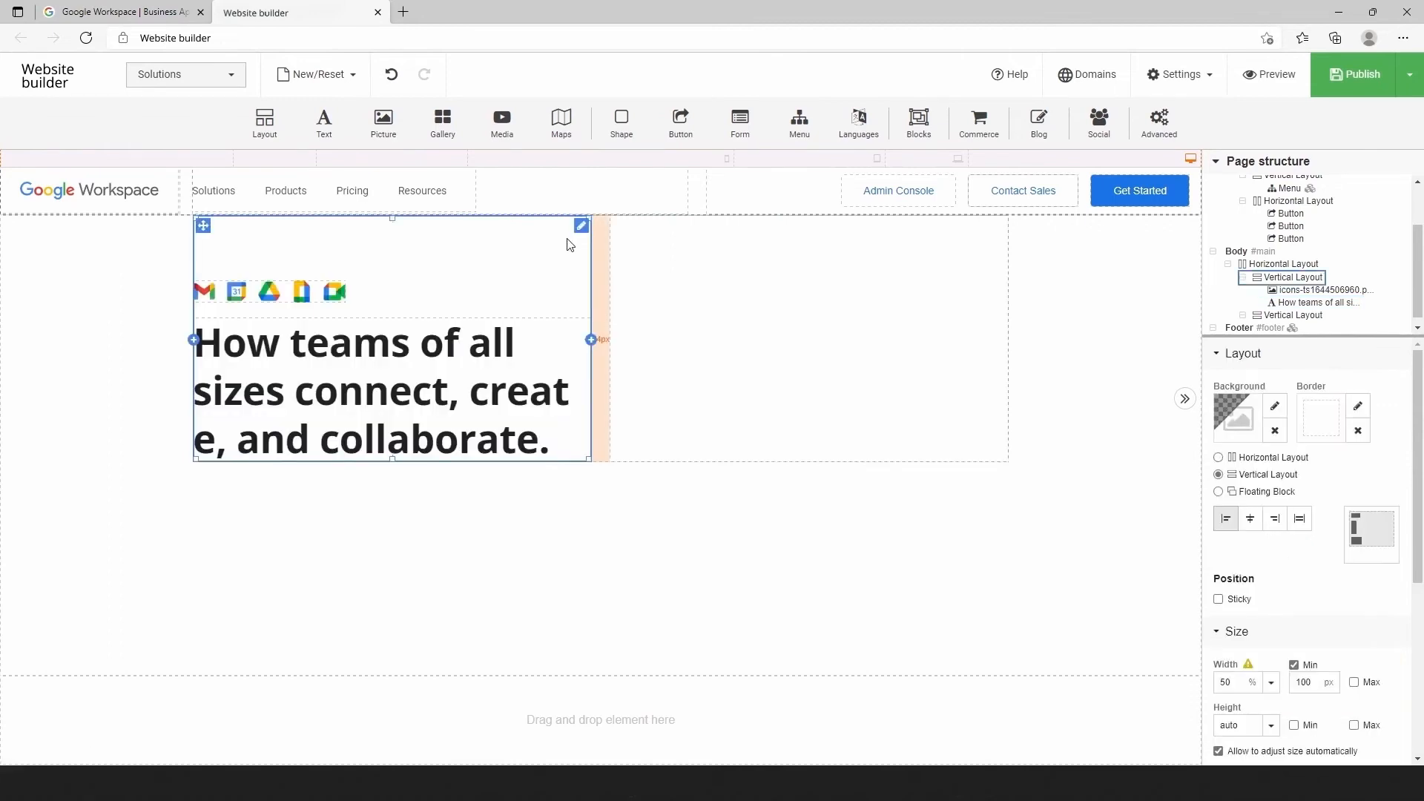
Set the heading column's width to 55% and turn off its automatic size adjustment
{"action": "left_click_drag", "start_coordinate": [1234, 682], "coordinate": [1224, 680]}
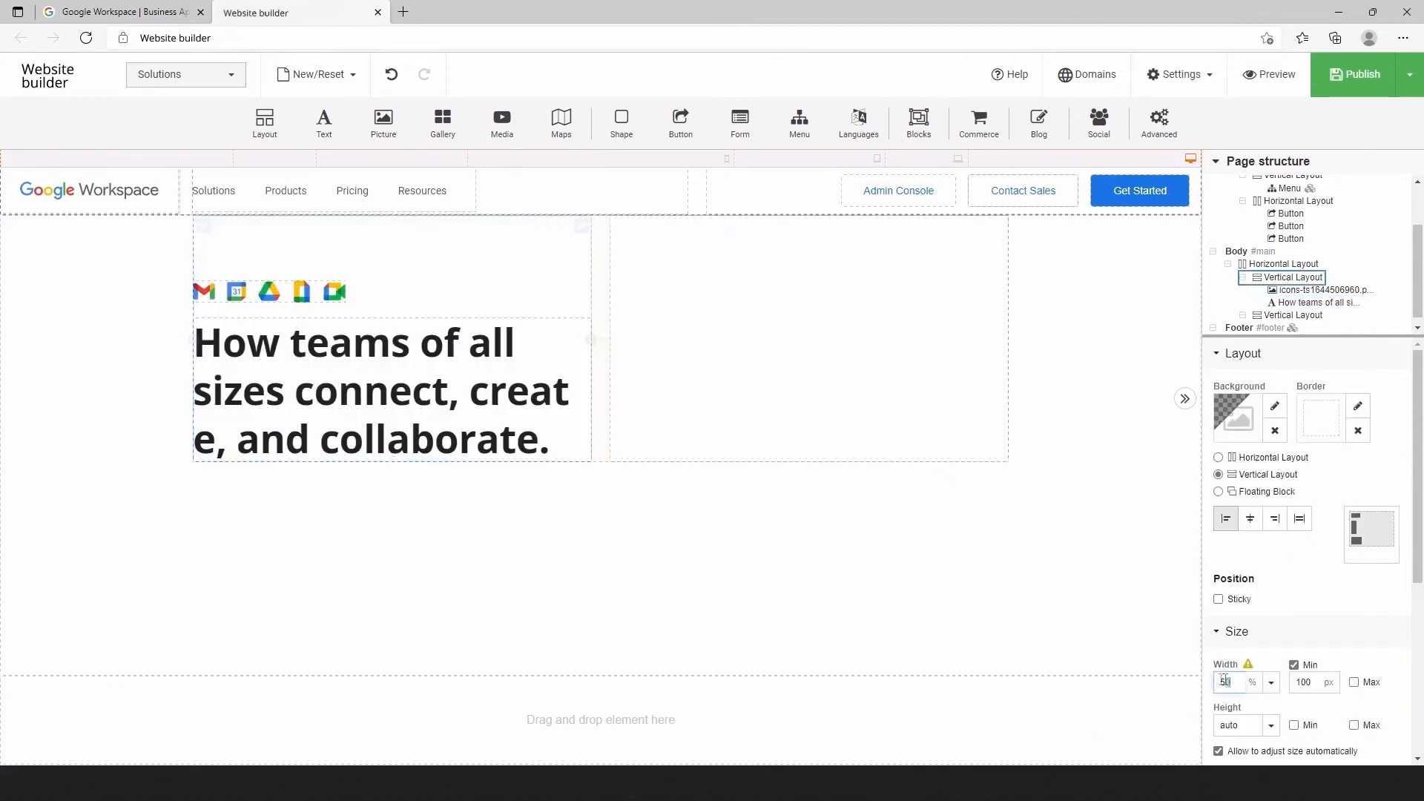
{"action": "type", "text": "55"}
{"action": "left_click", "coordinate": [1217, 750]}
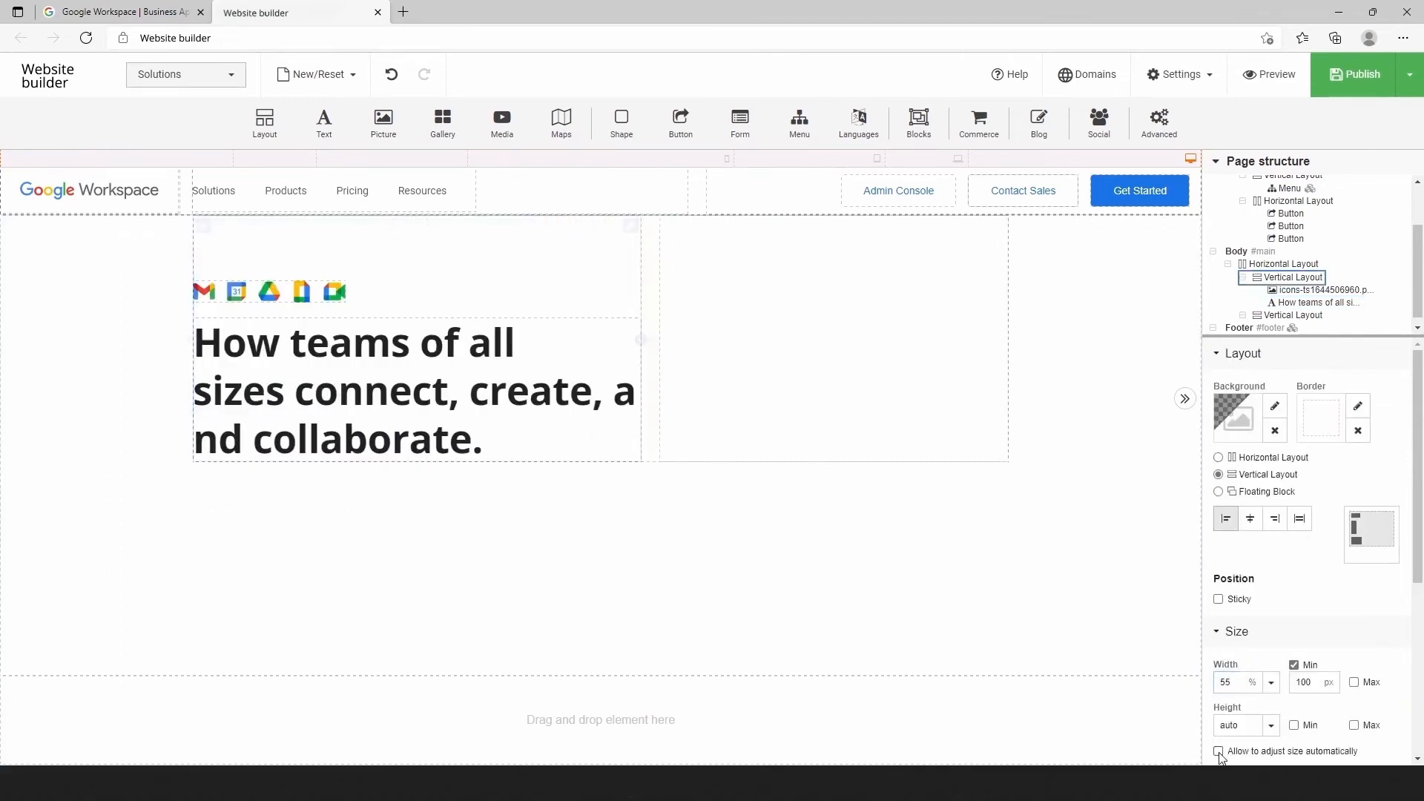
Break the hero heading into three lines: "How teams of all sizes", "connect, create," and "and collaborate."
{"action": "left_click", "coordinate": [526, 357]}
{"action": "left_click", "coordinate": [535, 336]}
{"action": "key", "text": "Delete"}
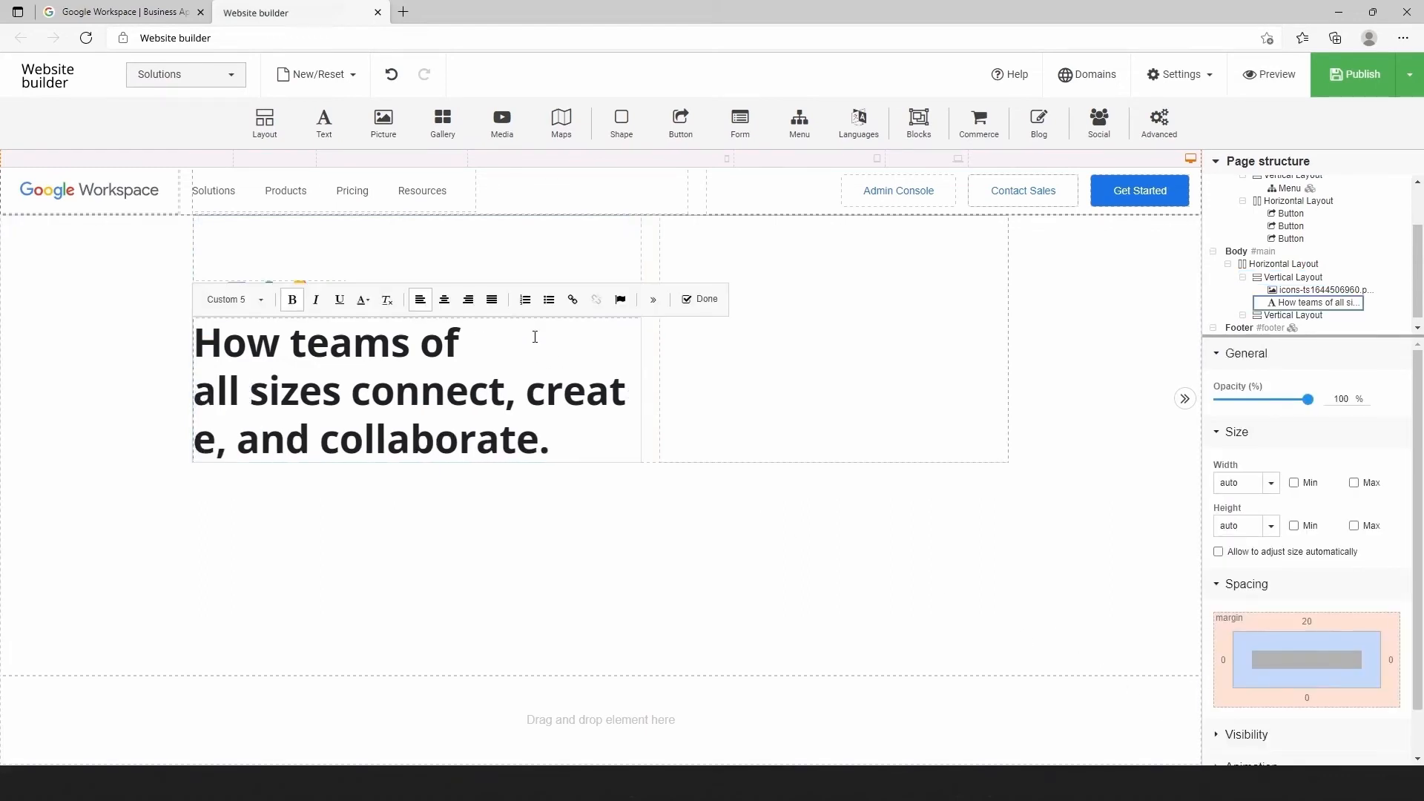
{"action": "left_click", "coordinate": [340, 393]}
{"action": "key", "text": "Return"}
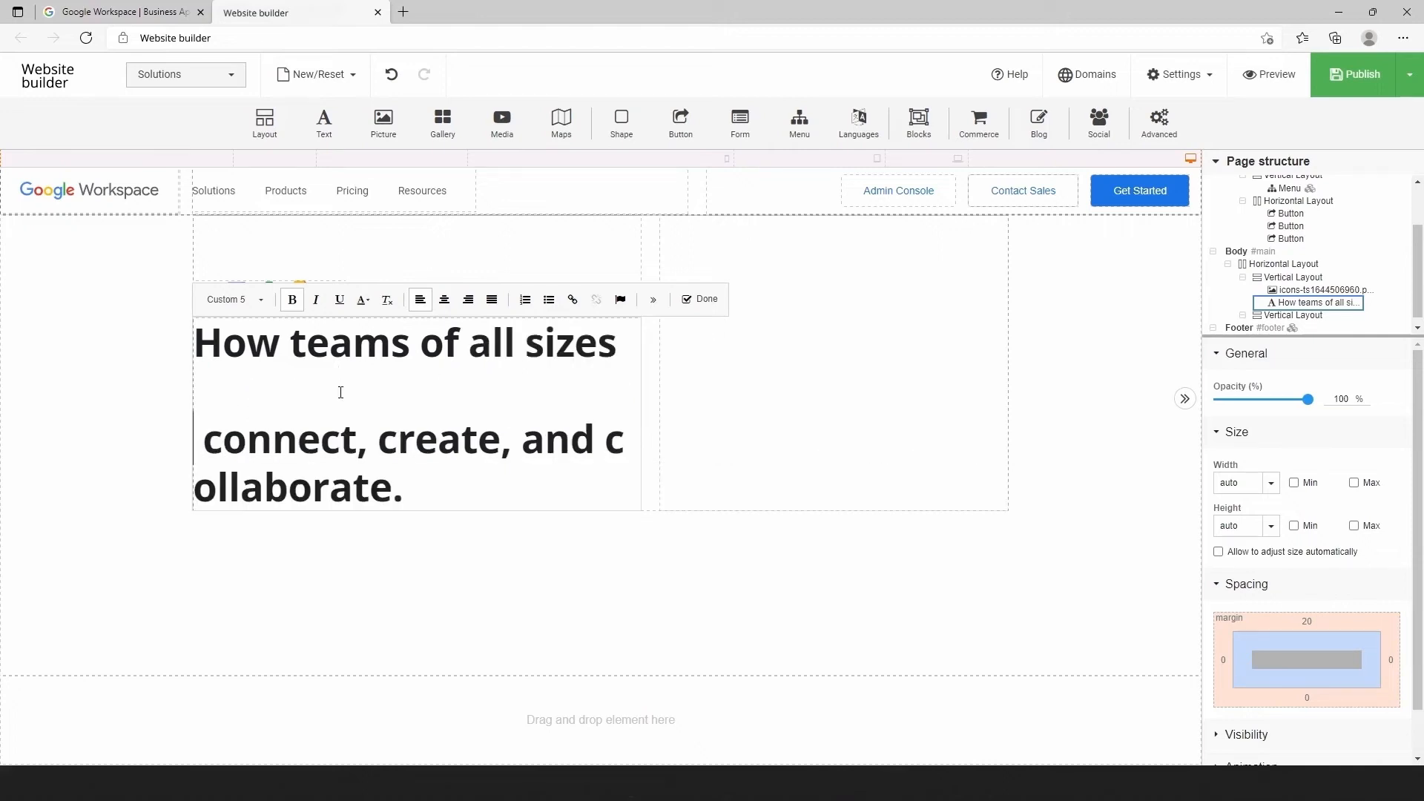
{"action": "key", "text": "BackSpace"}
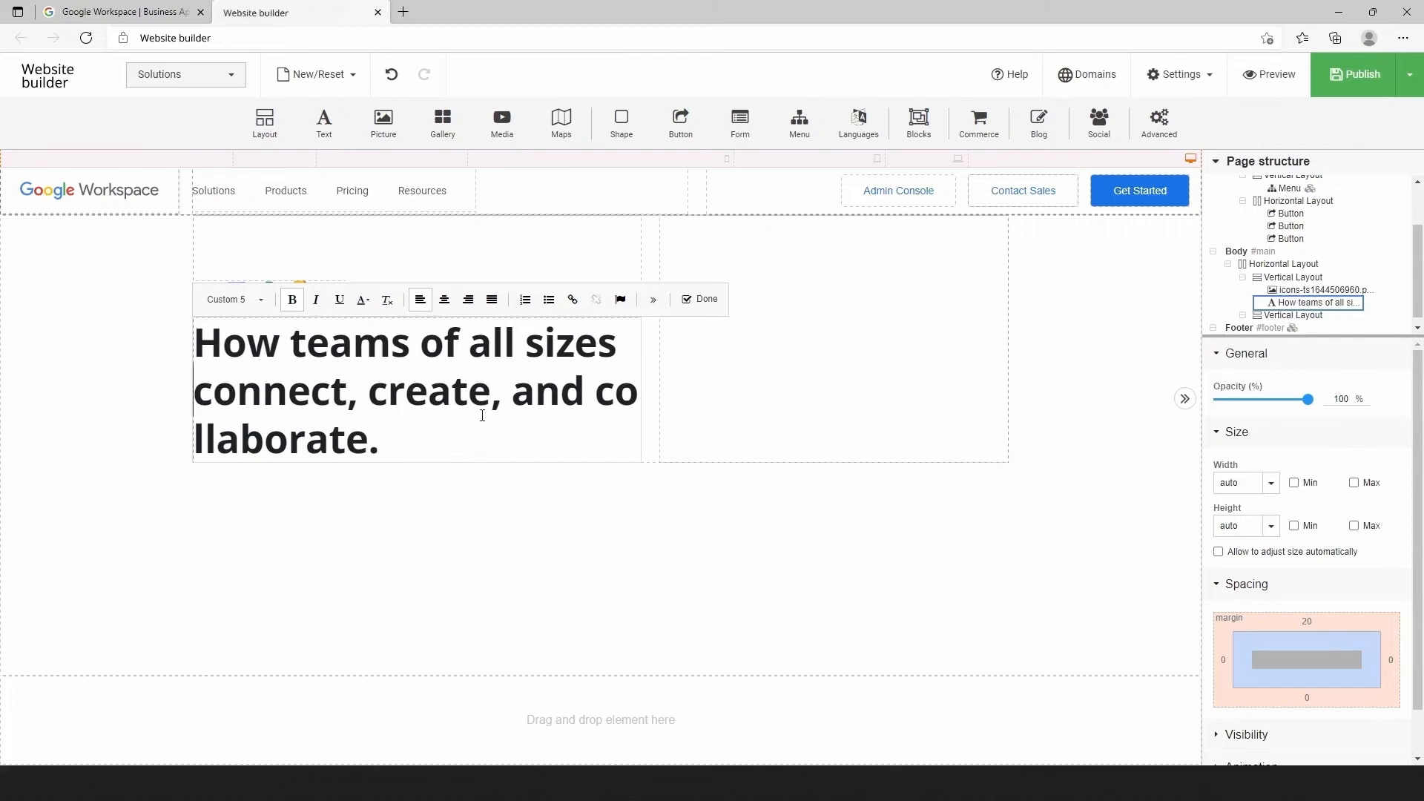
{"action": "left_click", "coordinate": [515, 392]}
{"action": "key", "text": "shift+Return"}
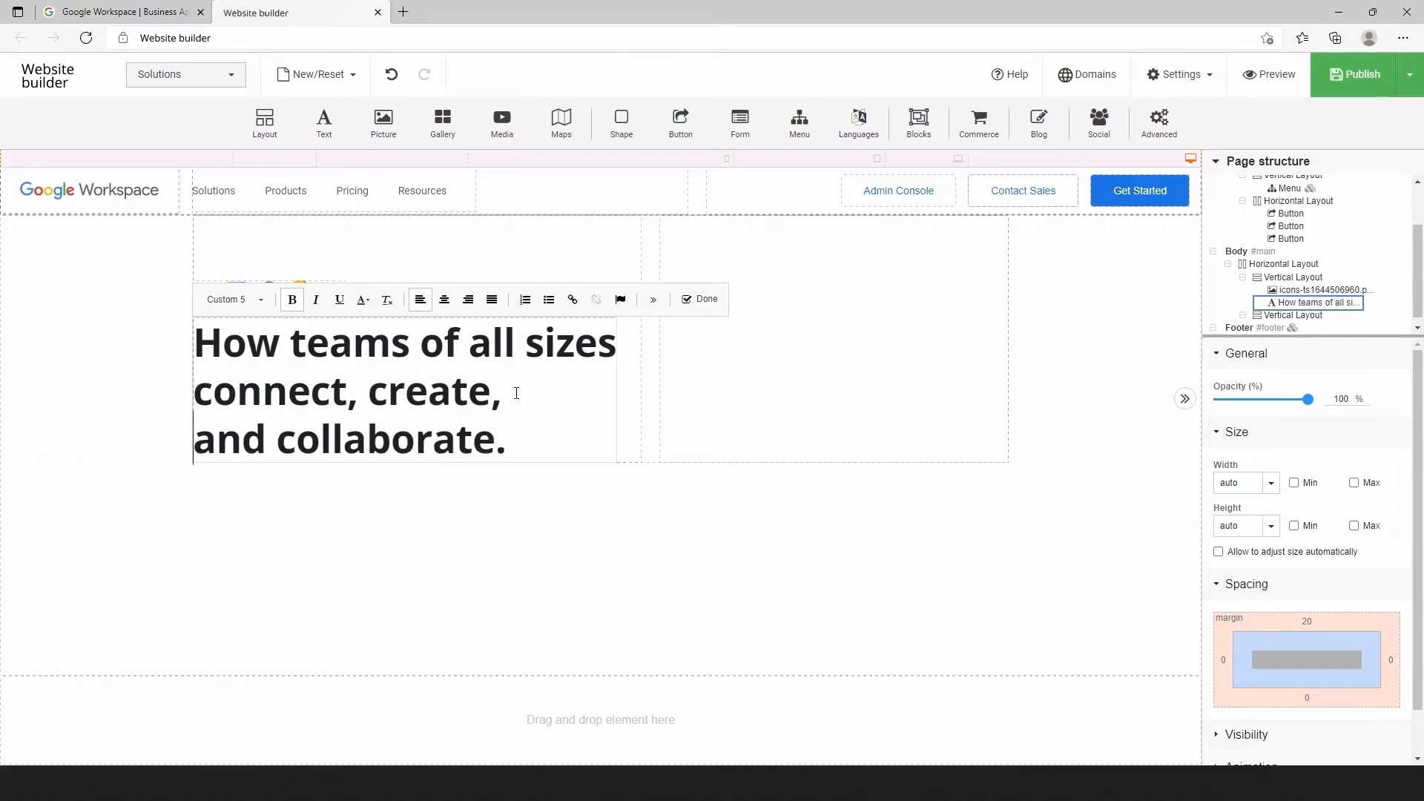
{"action": "key", "text": "Escape"}
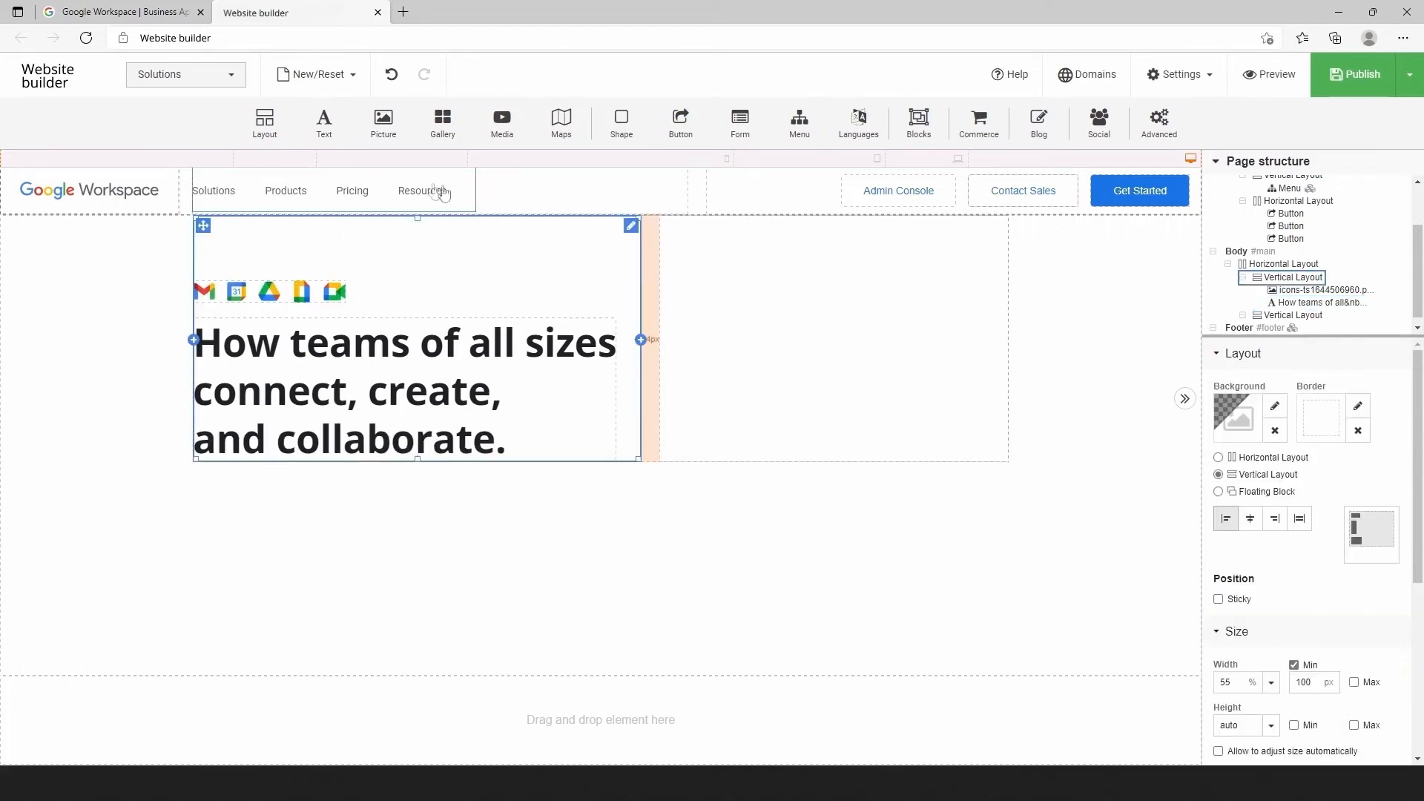
Add a paragraph below the heading with top margin 15, reading "A flexible, innovative solution for people and organizations to achieve more."
{"action": "left_click_drag", "start_coordinate": [324, 119], "coordinate": [345, 448]}
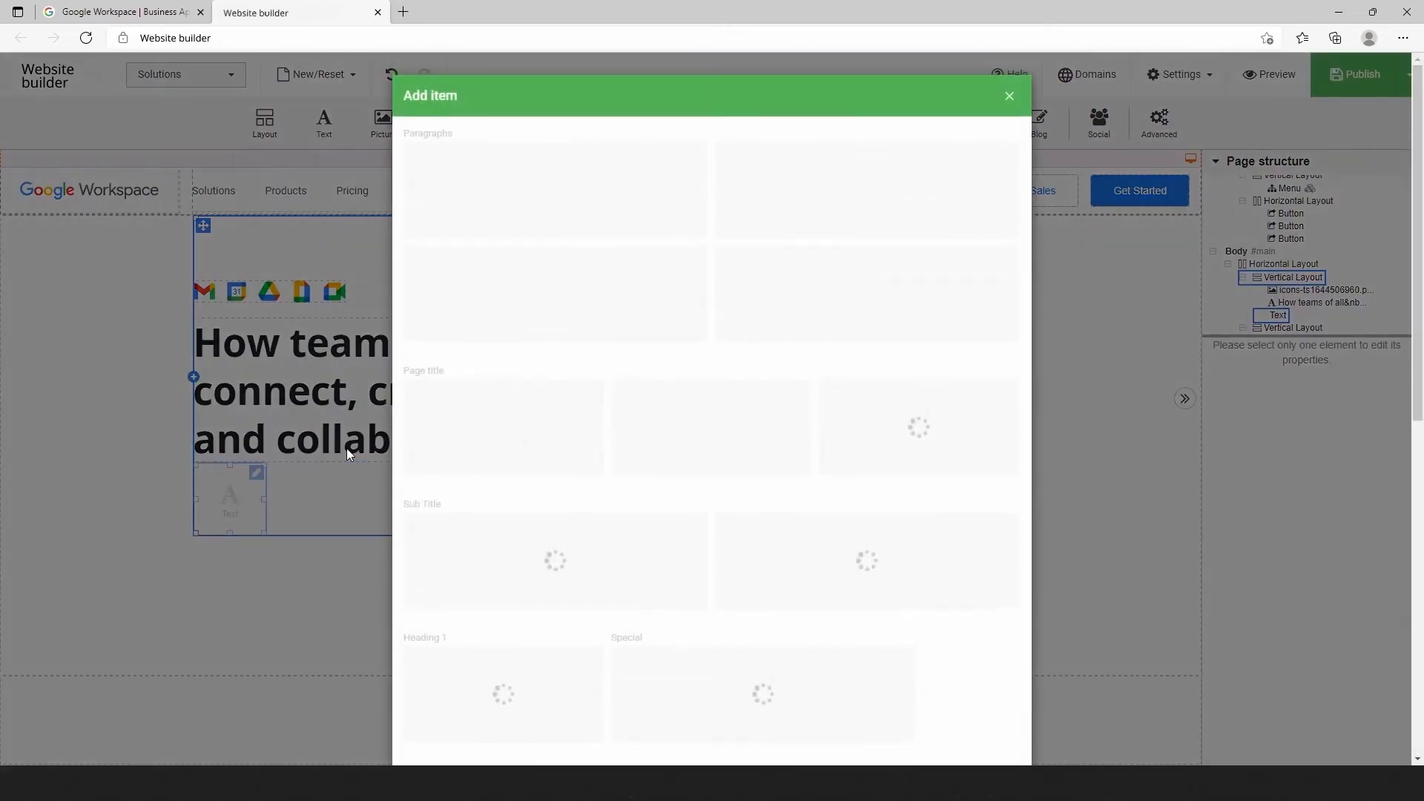
{"action": "left_click", "coordinate": [476, 213]}
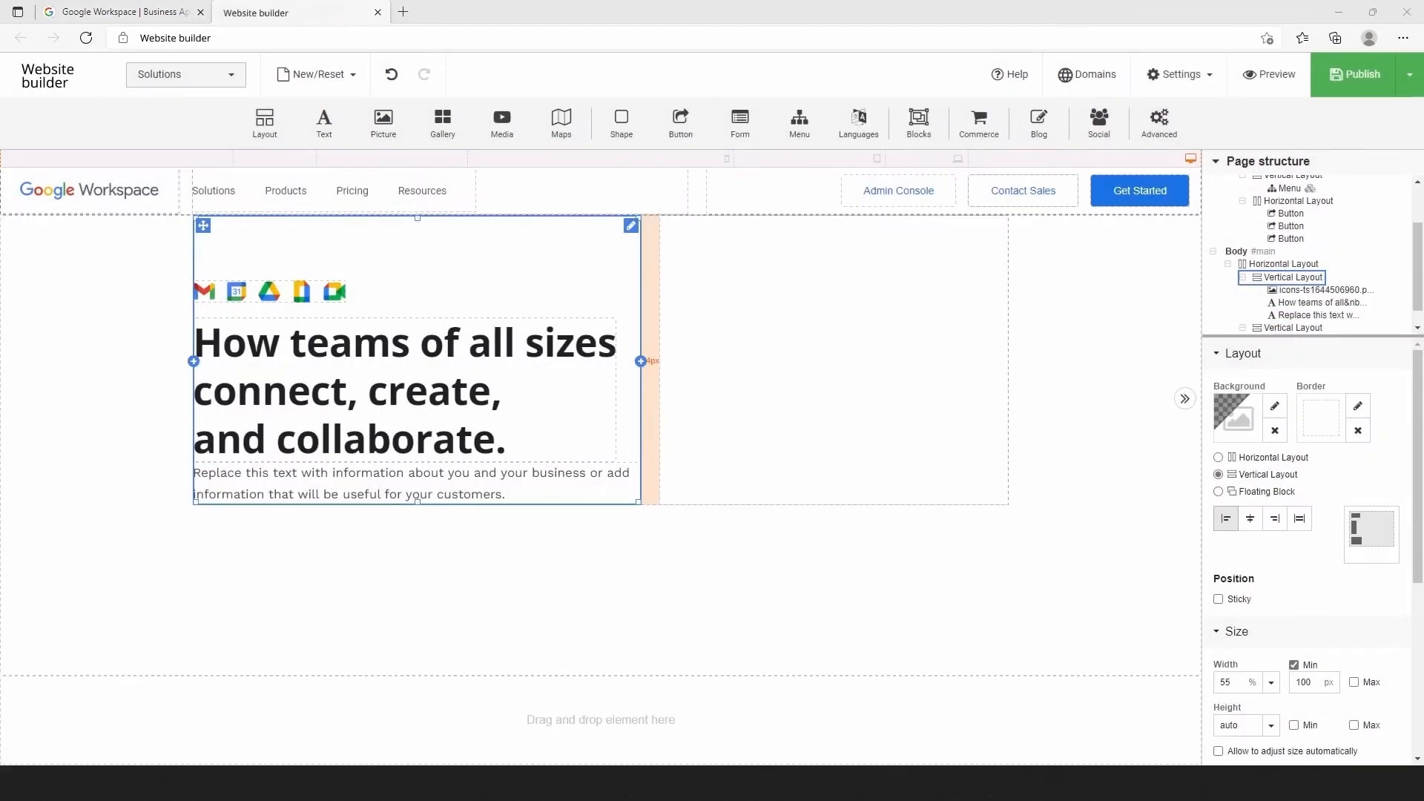
{"action": "left_click", "coordinate": [458, 493]}
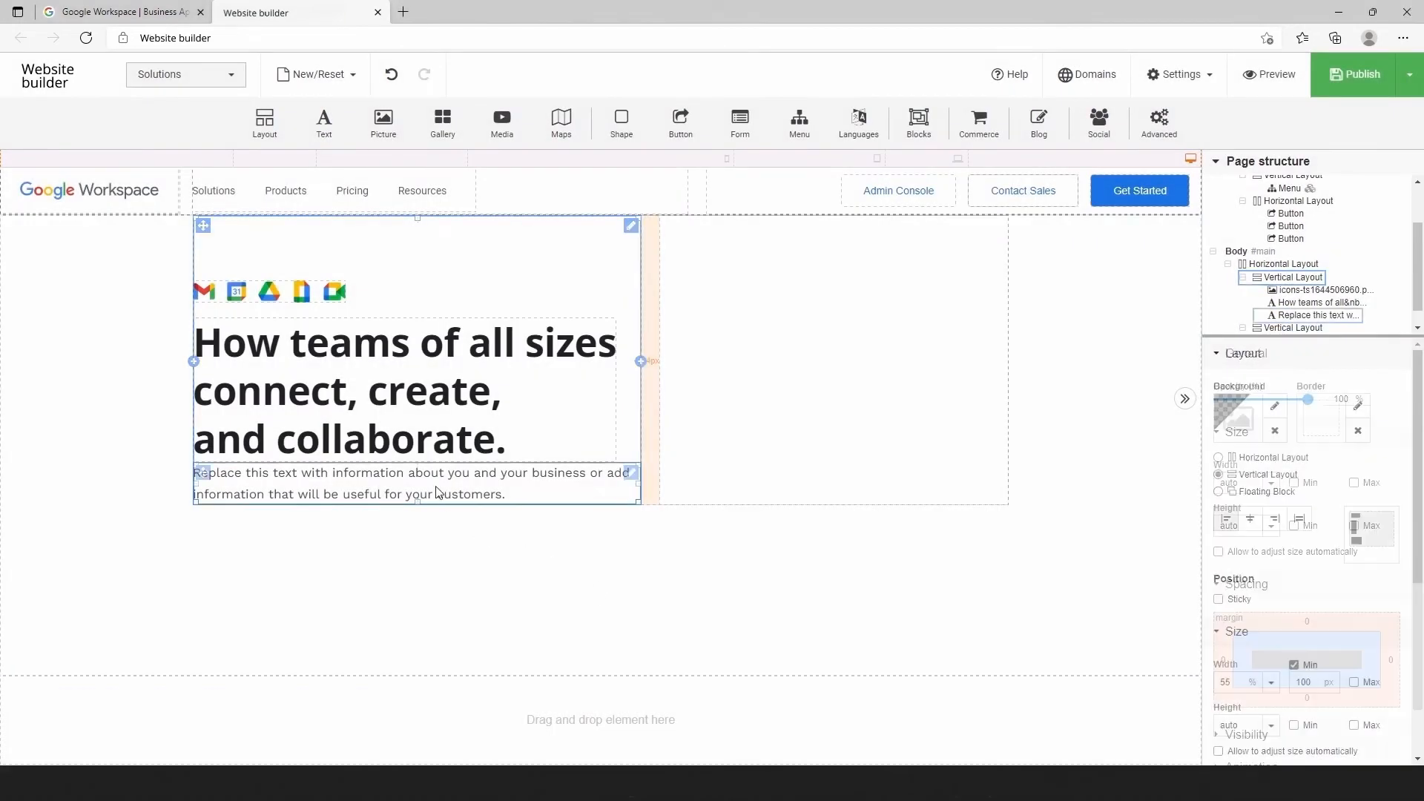
{"action": "left_click", "coordinate": [1315, 621]}
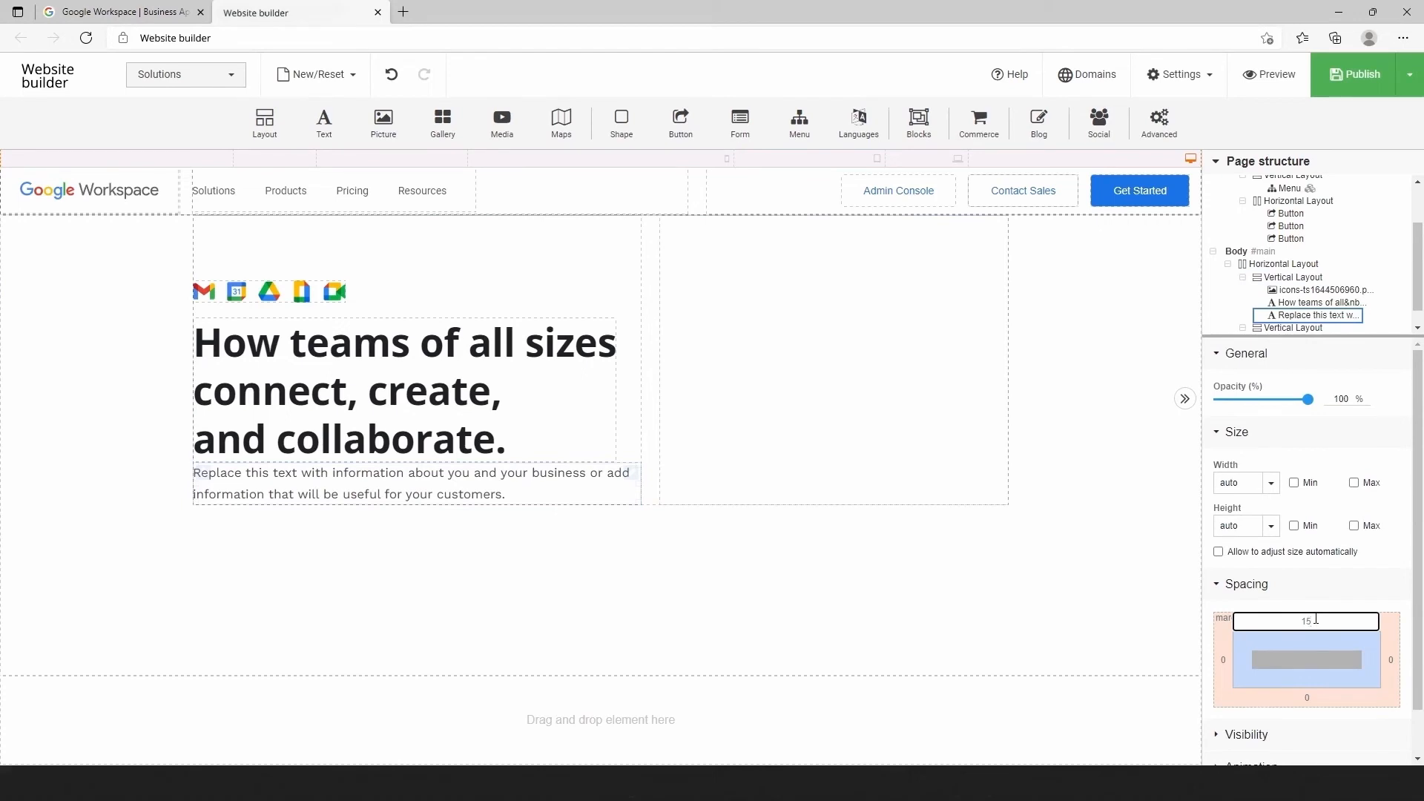
{"action": "key", "text": "Return"}
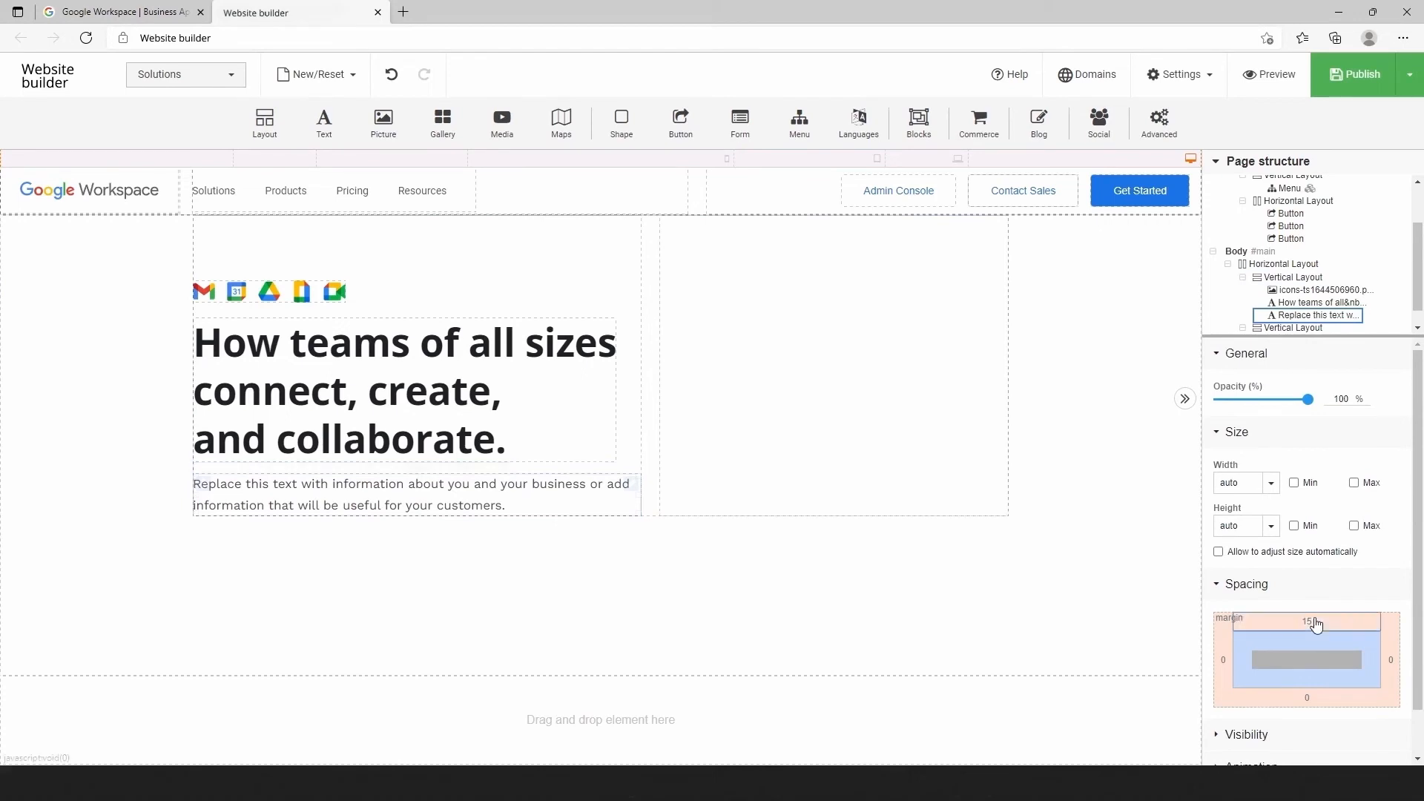
{"action": "double_click", "coordinate": [450, 505]}
{"action": "left_click_drag", "start_coordinate": [506, 507], "coordinate": [191, 496]}
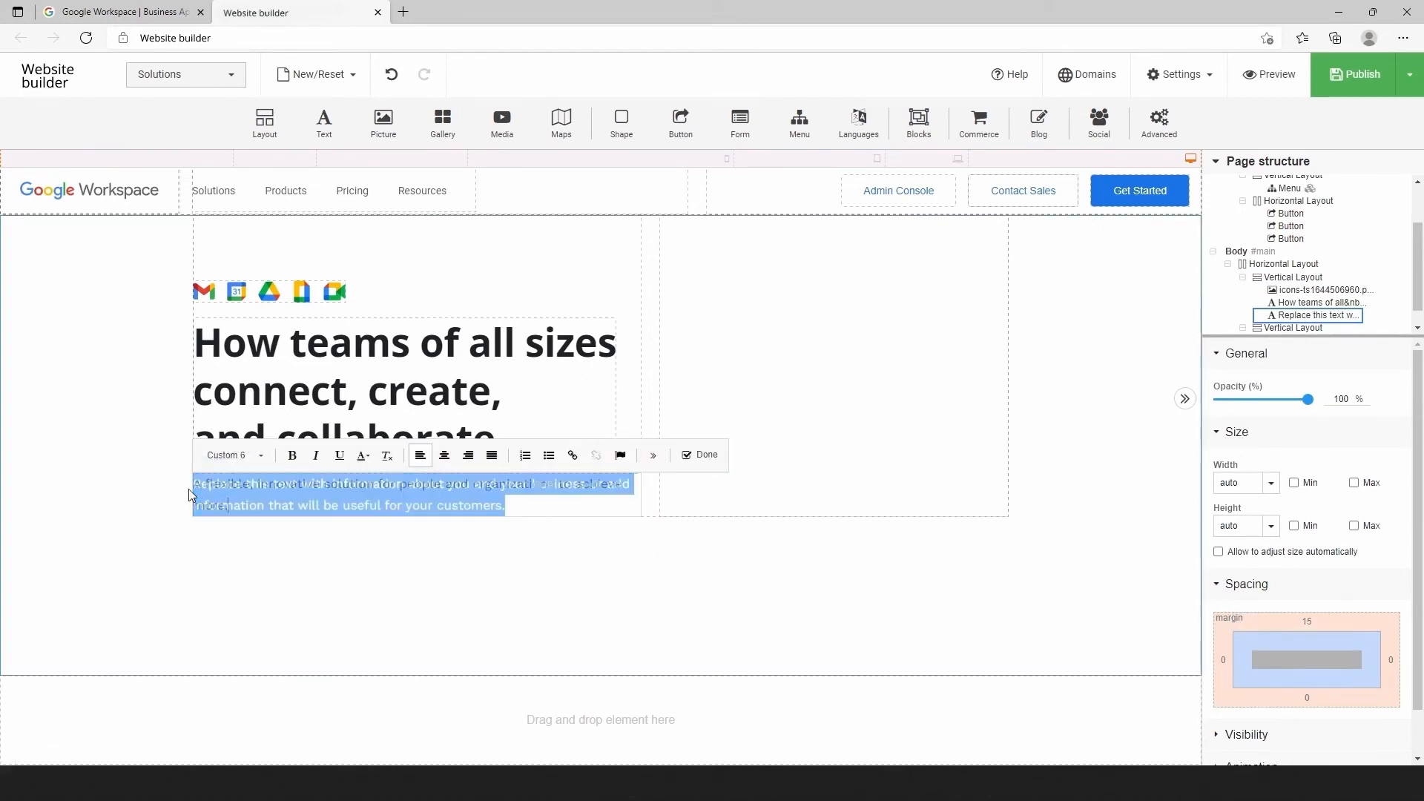
Change the font of the Custom 6 text style to Open Sans in the site's style settings
{"action": "left_click", "coordinate": [1179, 74]}
{"action": "left_click", "coordinate": [1186, 191]}
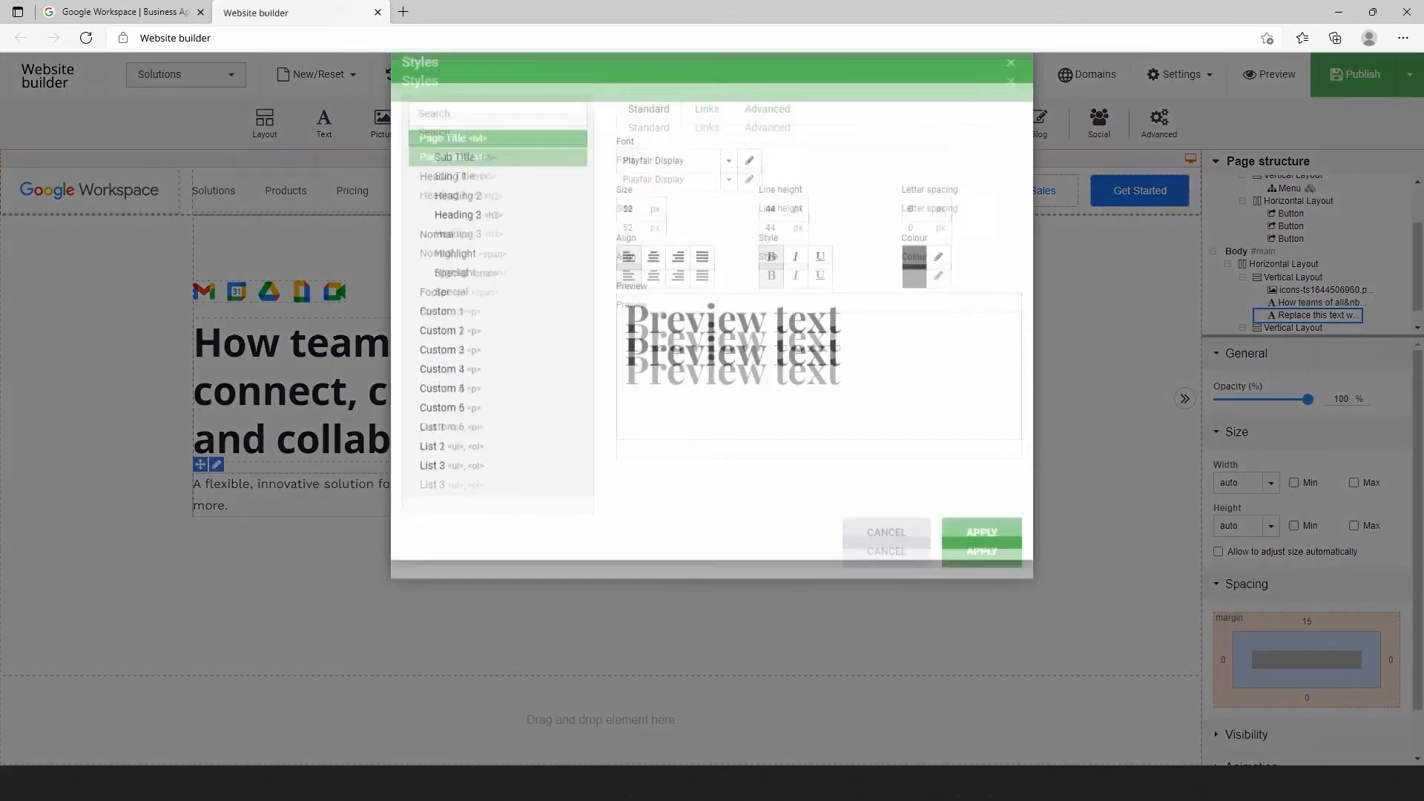
{"action": "left_click", "coordinate": [459, 441]}
{"action": "left_click", "coordinate": [649, 196]}
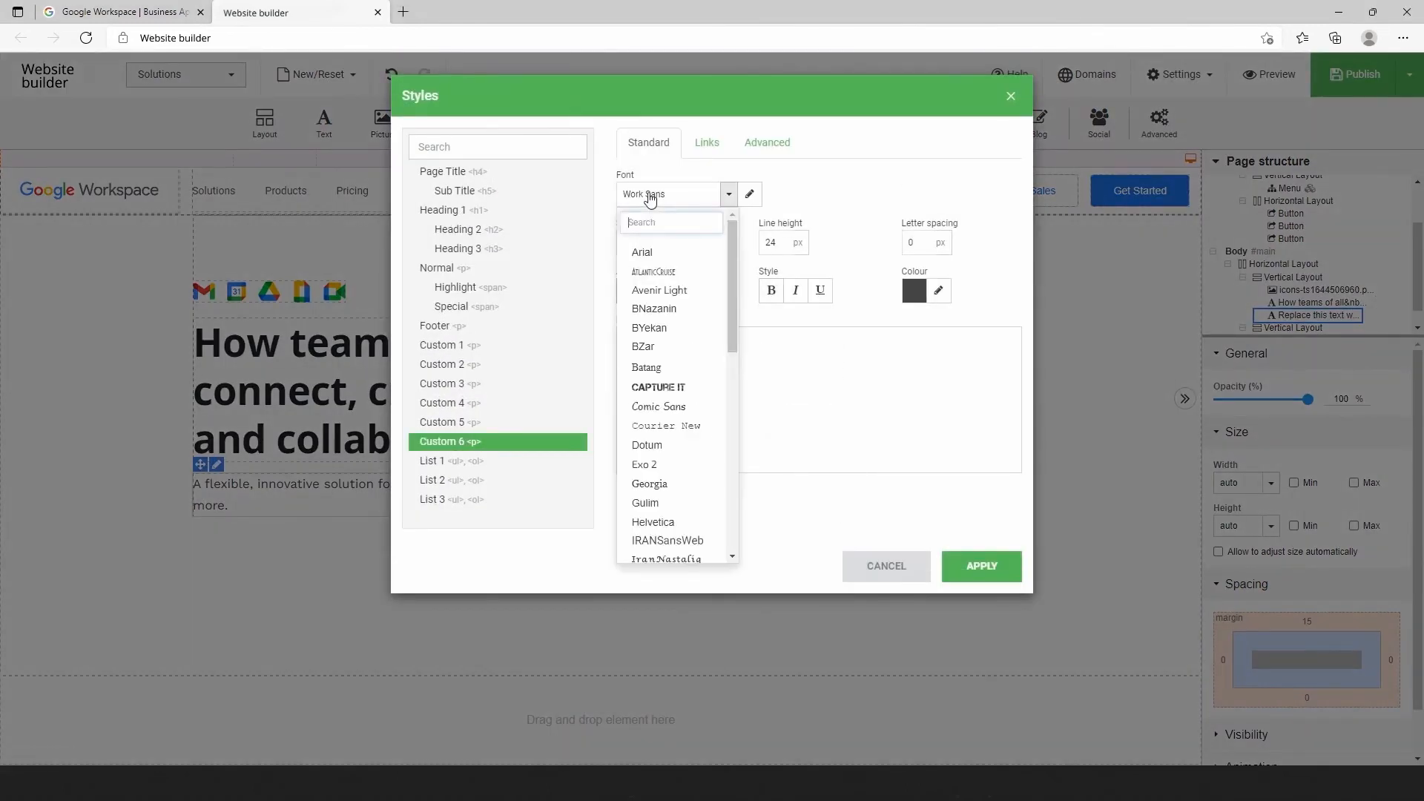
{"action": "type", "text": "ope"}
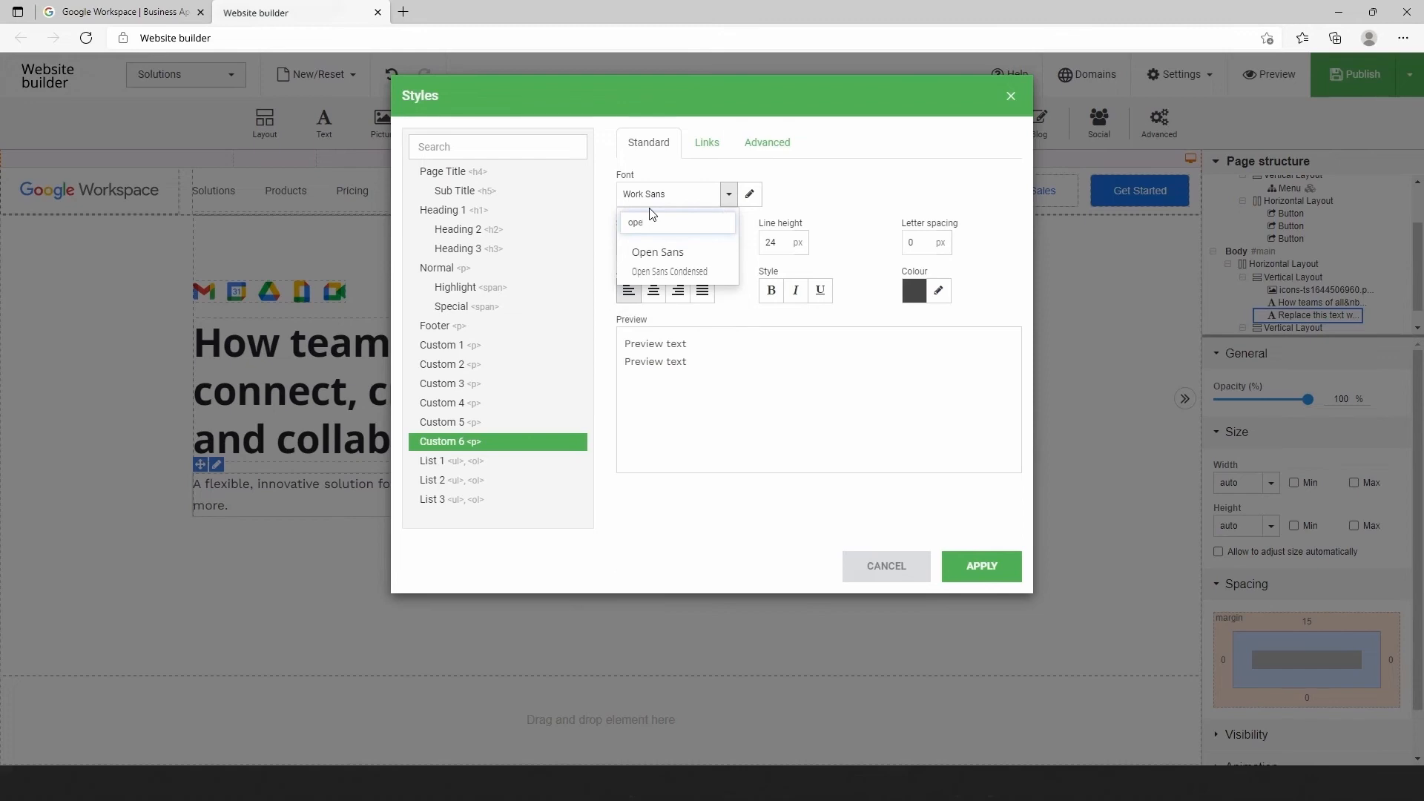
{"action": "left_click", "coordinate": [654, 252]}
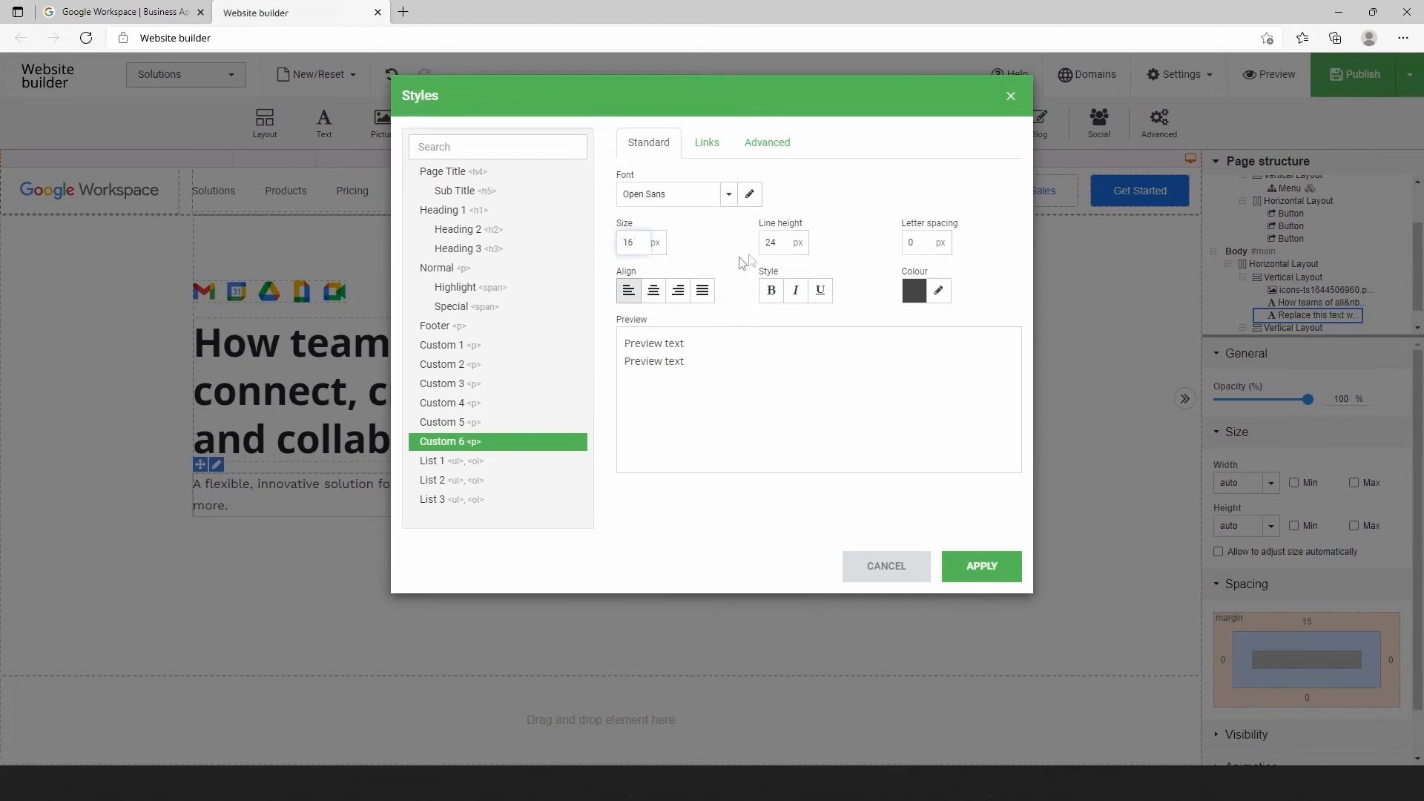
Set the Custom 6 style's letter spacing to -0.5 px and its colour to #202124, and apply the style changes
{"action": "key", "text": "Tab"}
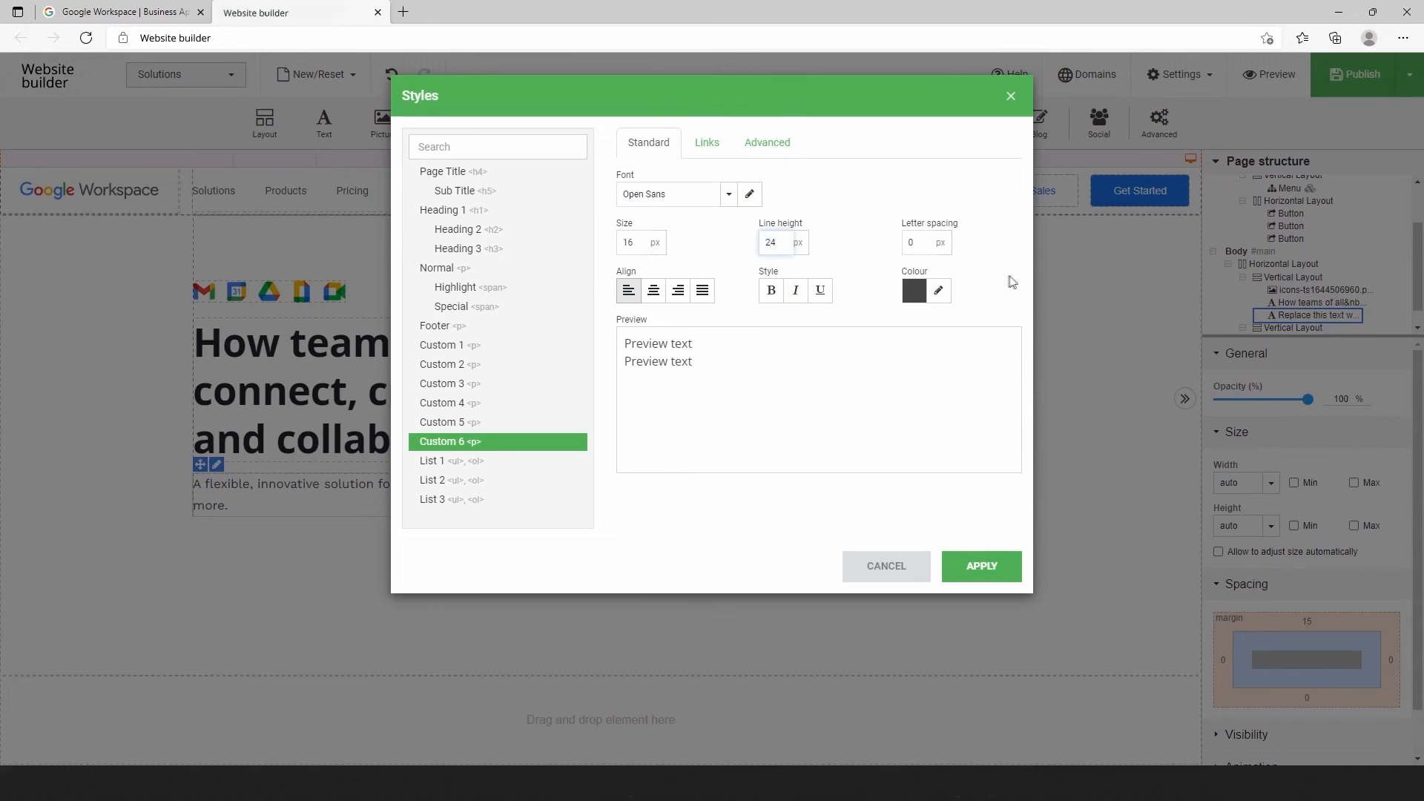
{"action": "double_click", "coordinate": [915, 241]}
{"action": "left_click", "coordinate": [938, 290]}
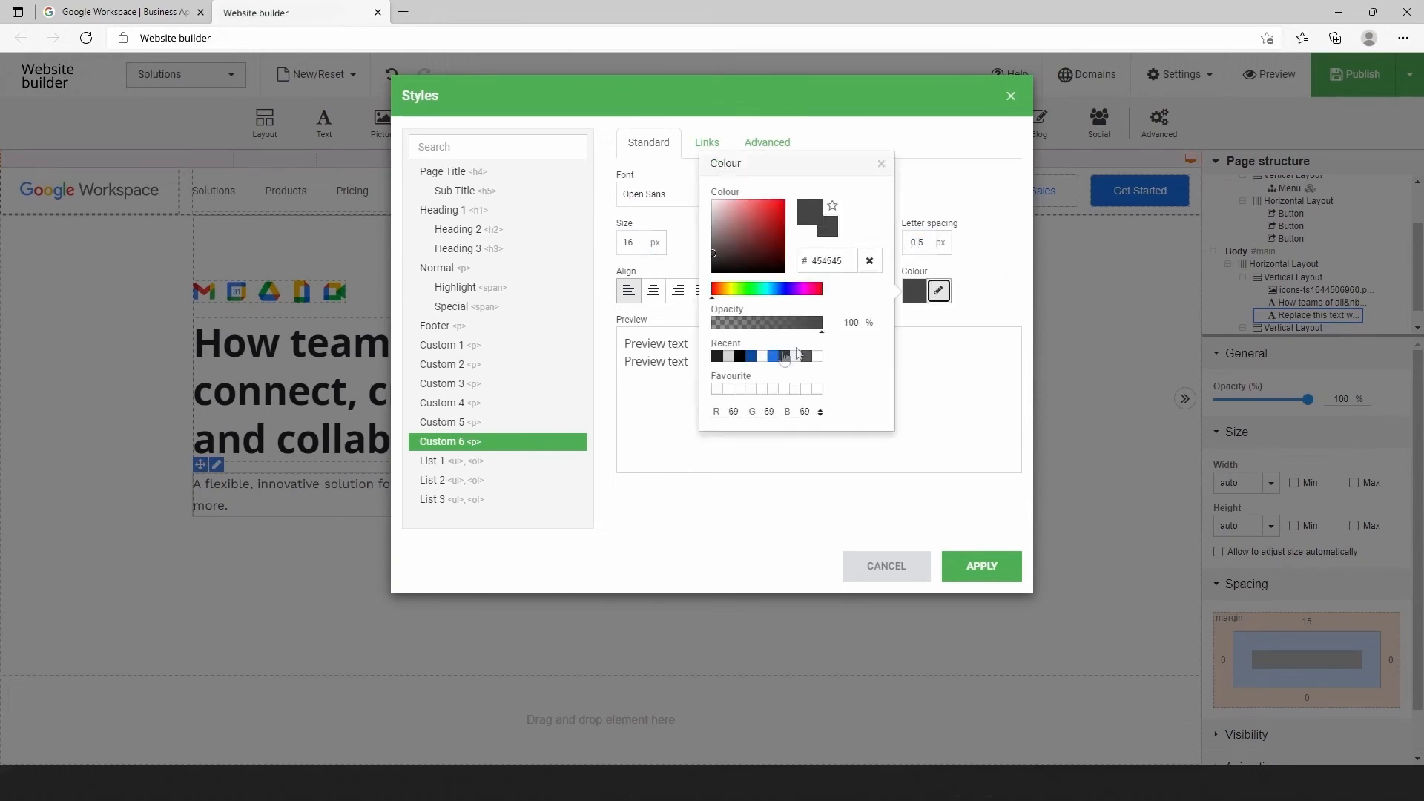
{"action": "left_click", "coordinate": [717, 357]}
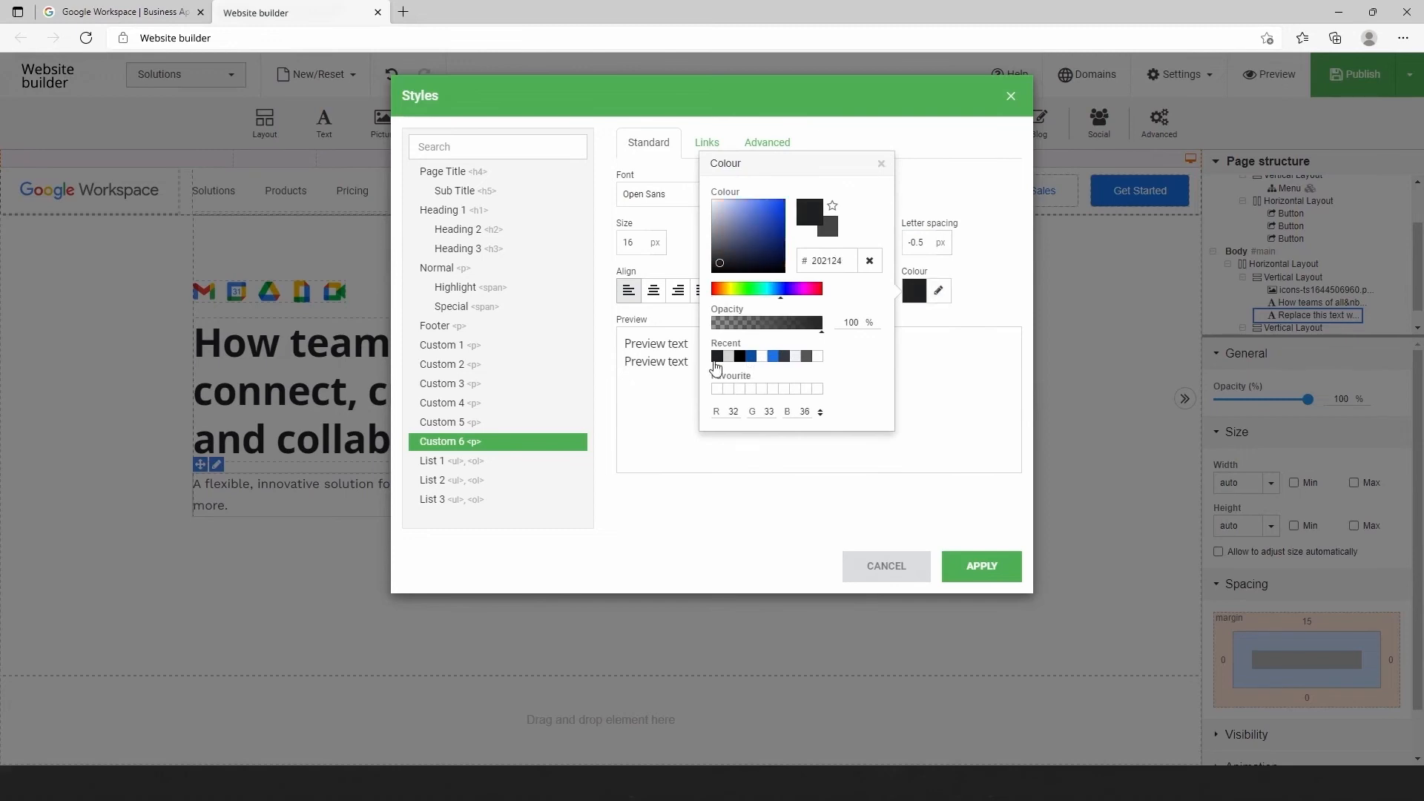
{"action": "left_click", "coordinate": [933, 419]}
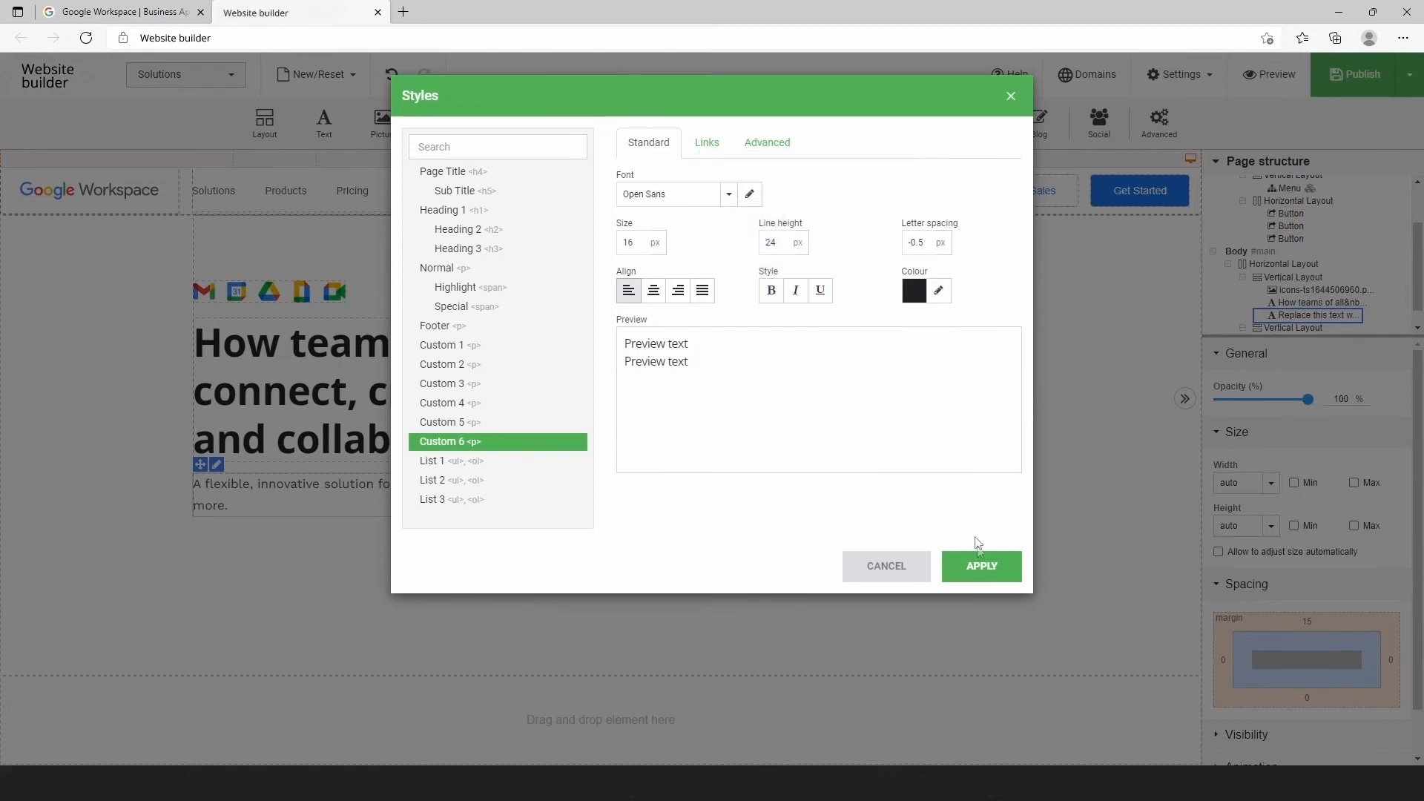
{"action": "left_click", "coordinate": [990, 575]}
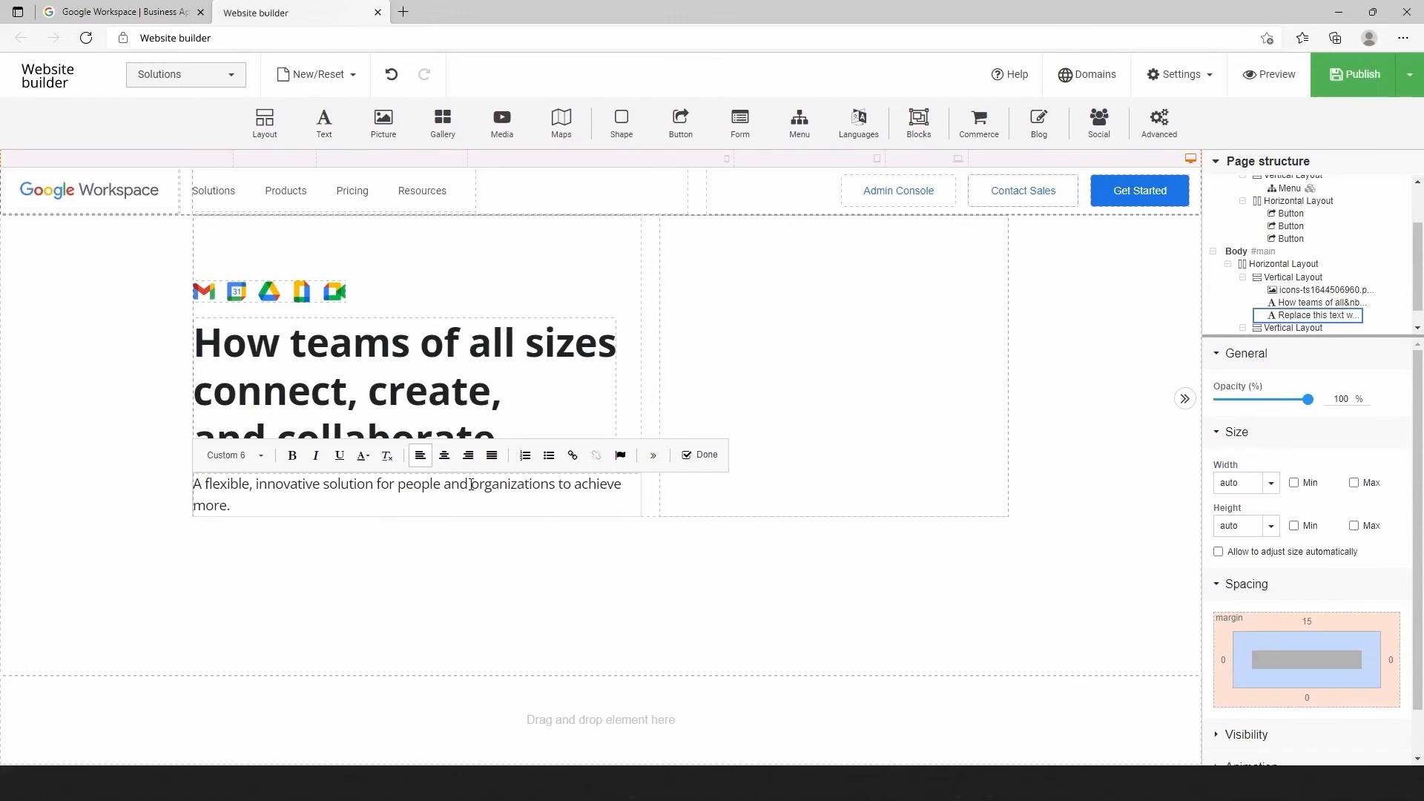
Insert a line break before "organizations" in the paragraph below the heading
{"action": "left_click", "coordinate": [471, 484]}
{"action": "key", "text": "Return"}
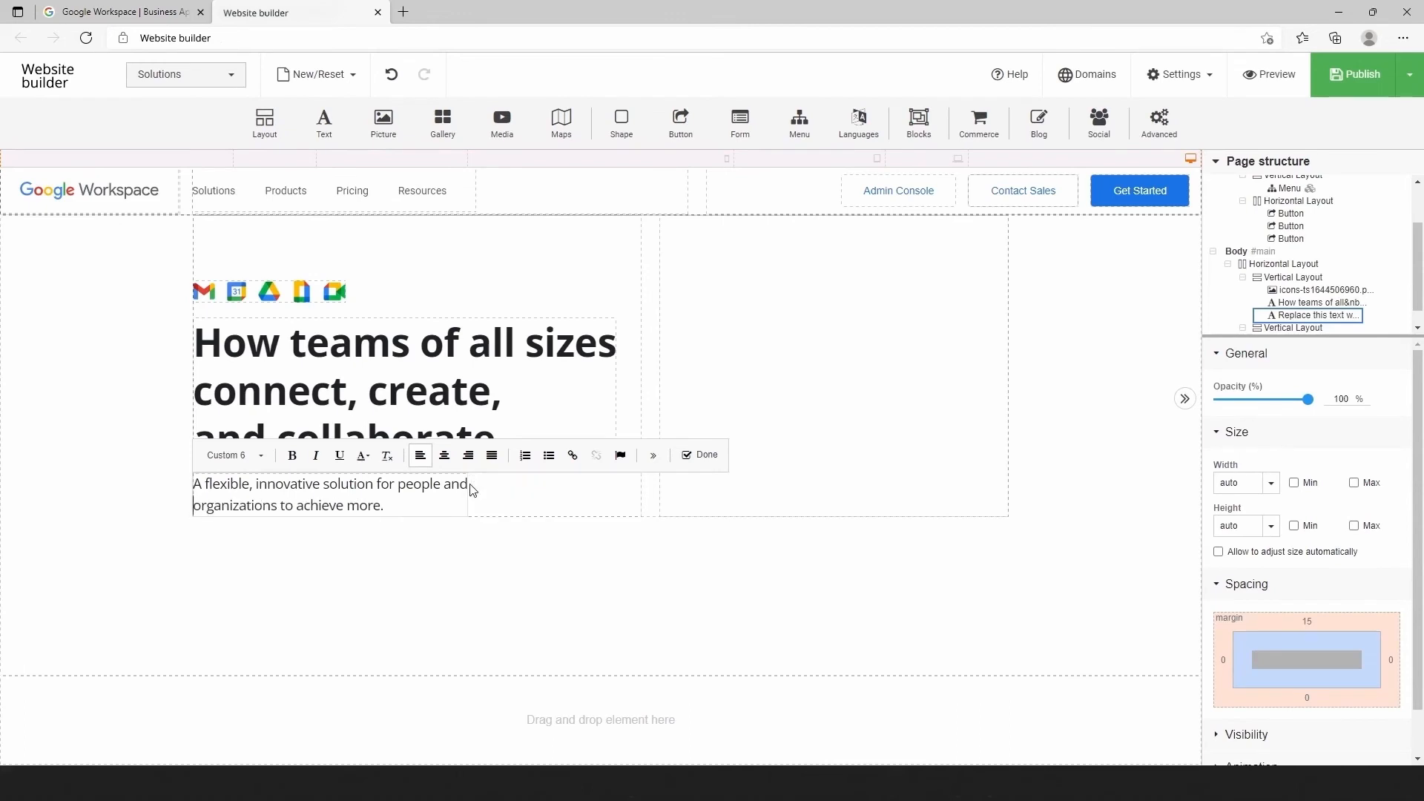
Duplicate the header's Get Started button and move the copy below the hero paragraph
{"action": "right_click", "coordinate": [1161, 191]}
{"action": "left_click", "coordinate": [1216, 238]}
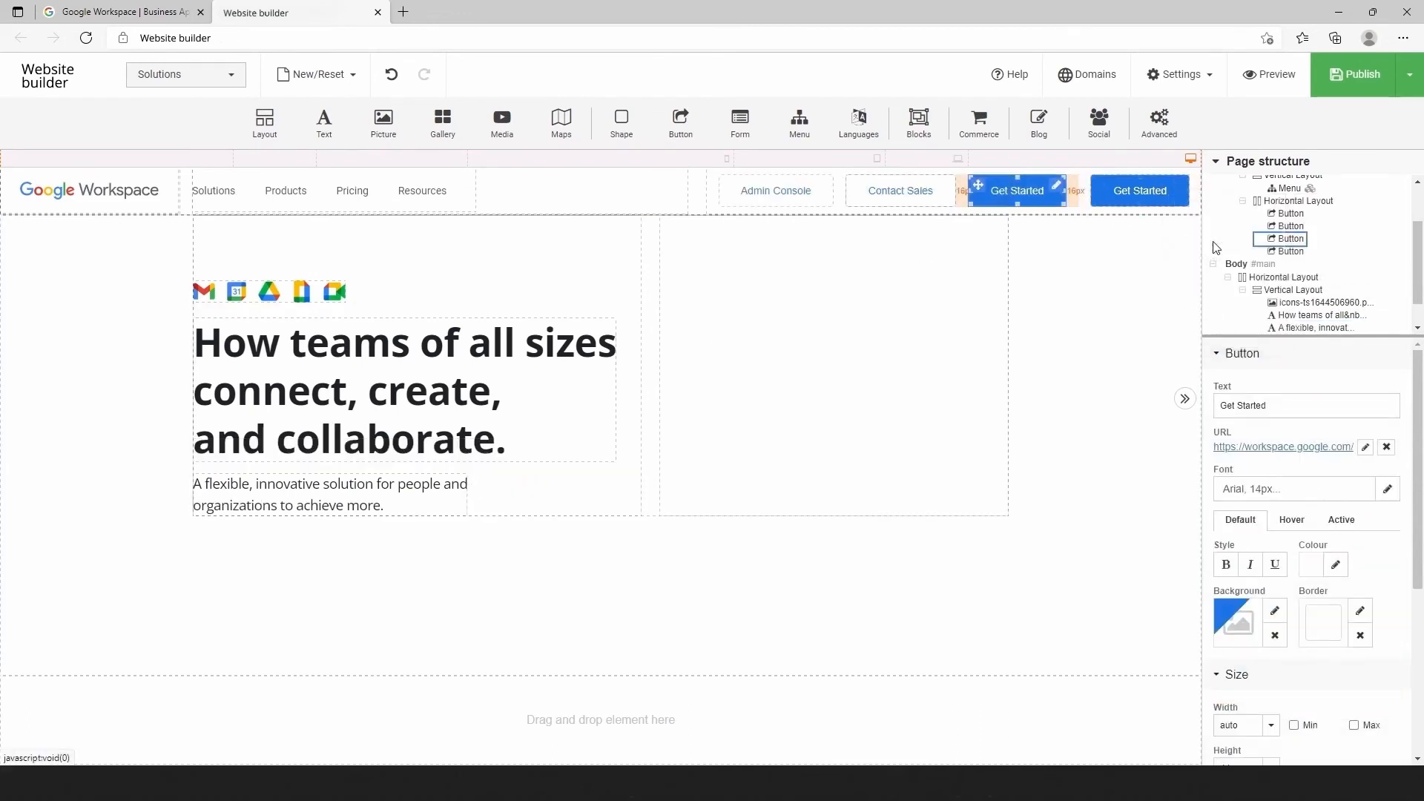
{"action": "left_click_drag", "start_coordinate": [368, 485], "coordinate": [253, 535]}
Set the hero Get Started button's left and right margins to 0 and its top margin to 25
{"action": "scroll", "coordinate": [1310, 621], "scroll_direction": "down", "scroll_amount": 1}
{"action": "scroll", "coordinate": [1310, 621], "scroll_direction": "down", "scroll_amount": 3}
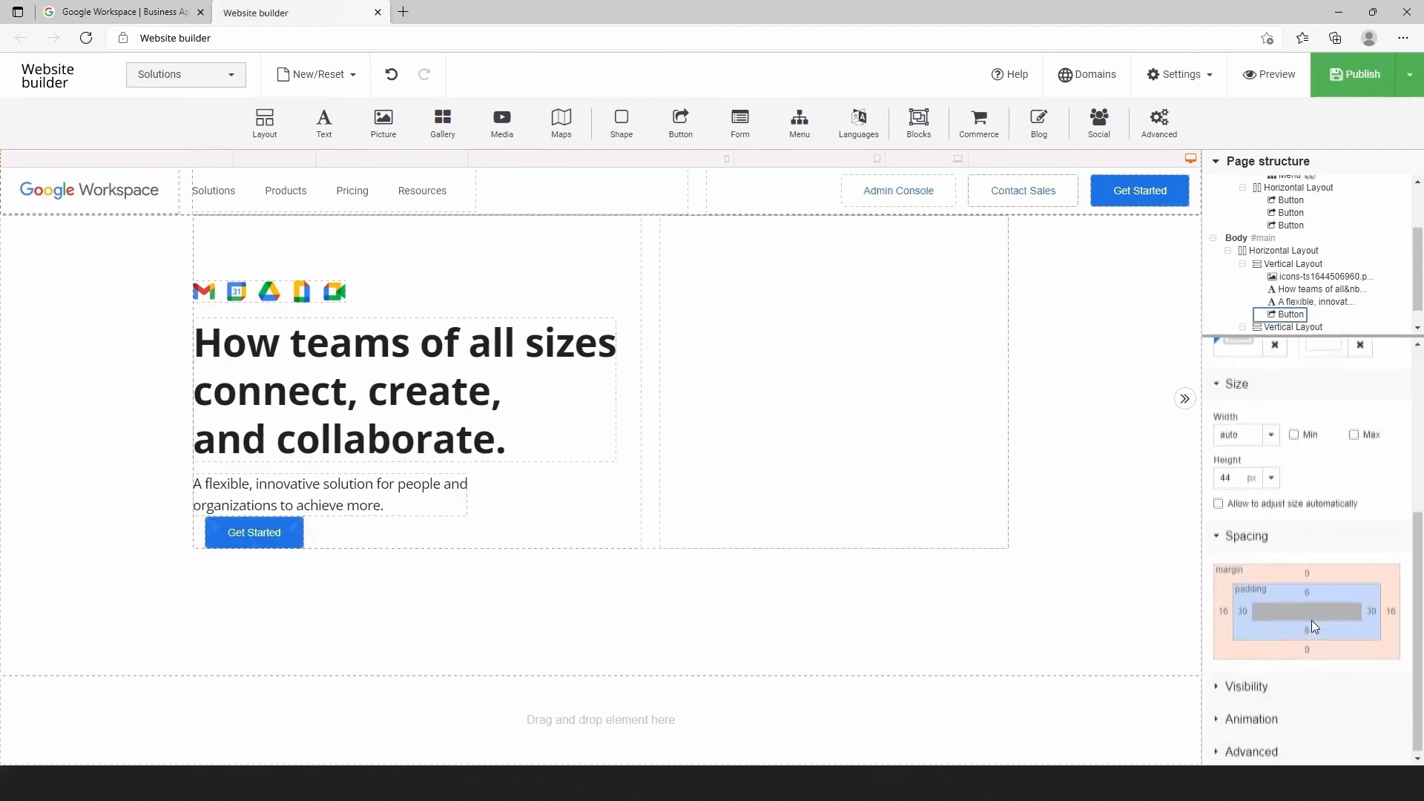
{"action": "left_click", "coordinate": [1221, 610]}
{"action": "type", "text": "0"}
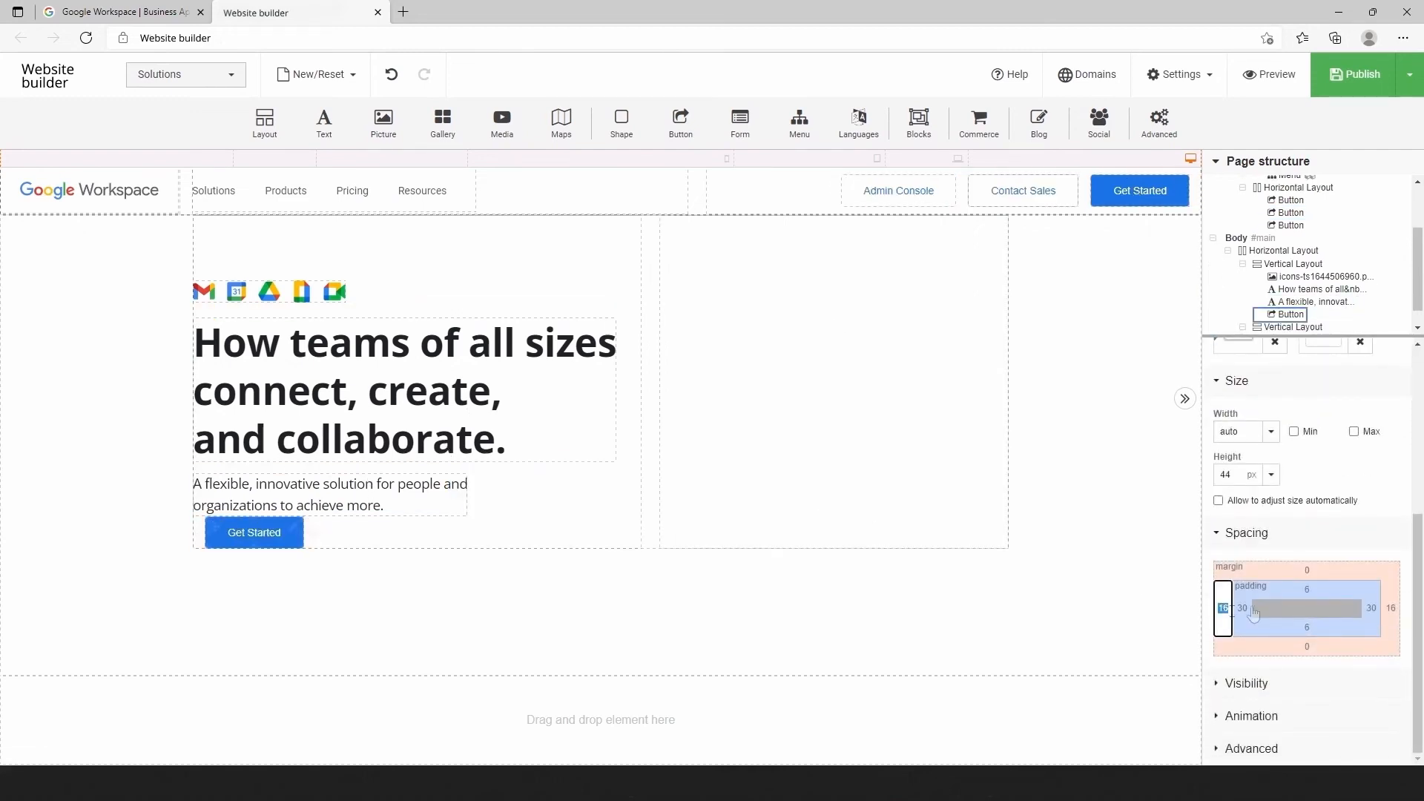
{"action": "left_click", "coordinate": [1389, 612]}
{"action": "type", "text": "0"}
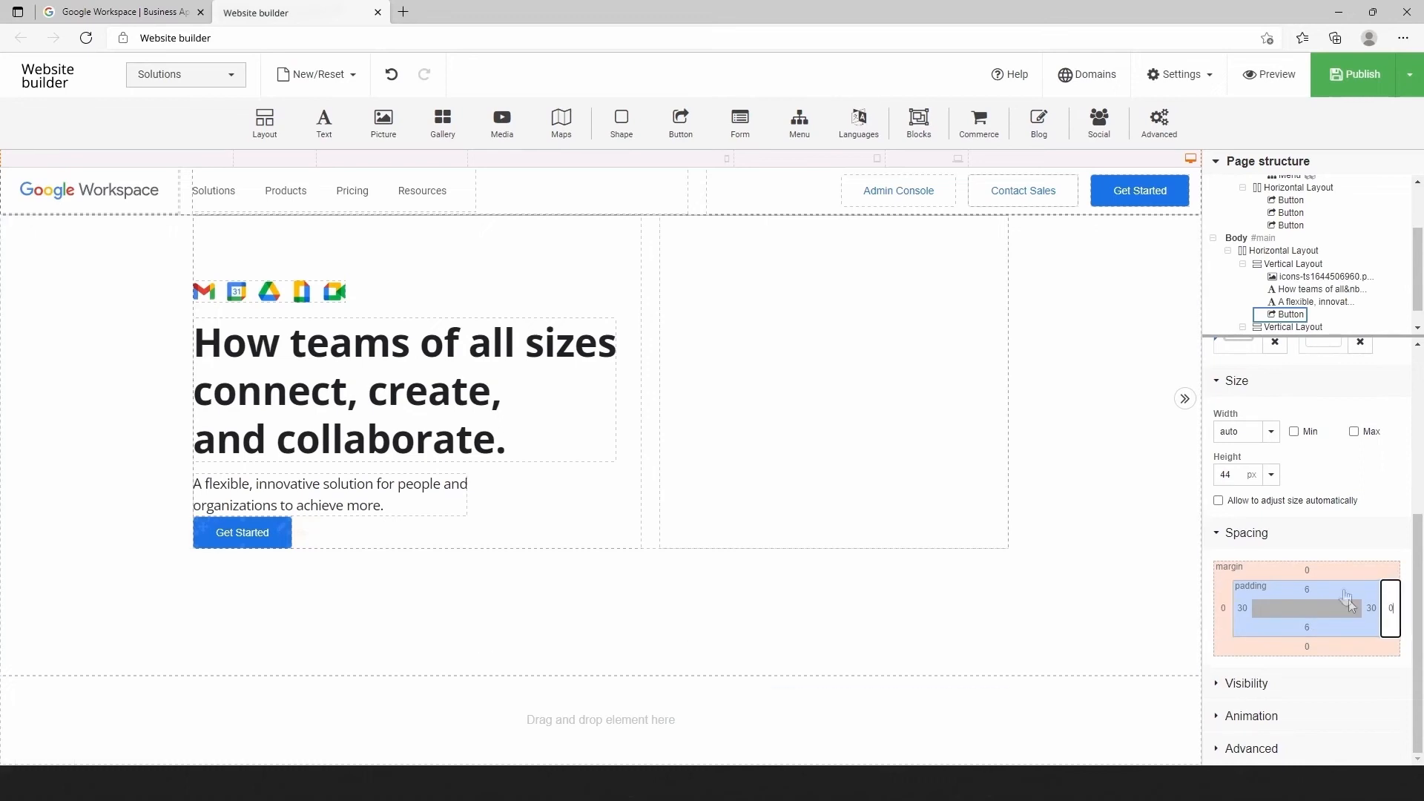
{"action": "left_click", "coordinate": [1321, 568]}
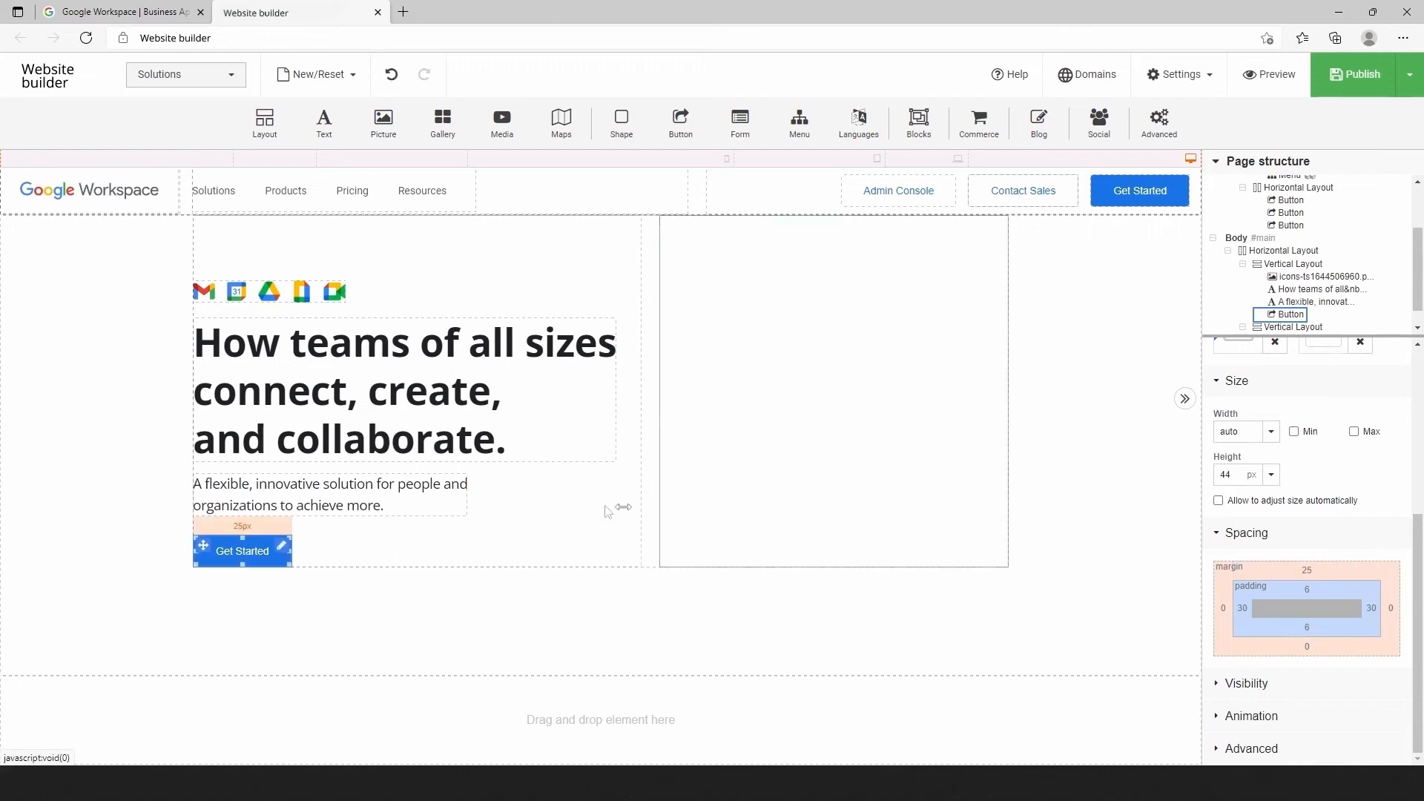
Add a default-style picture to the empty hero column, using the uploaded workspace_motion_still image from the Website folder
{"action": "left_click", "coordinate": [759, 528]}
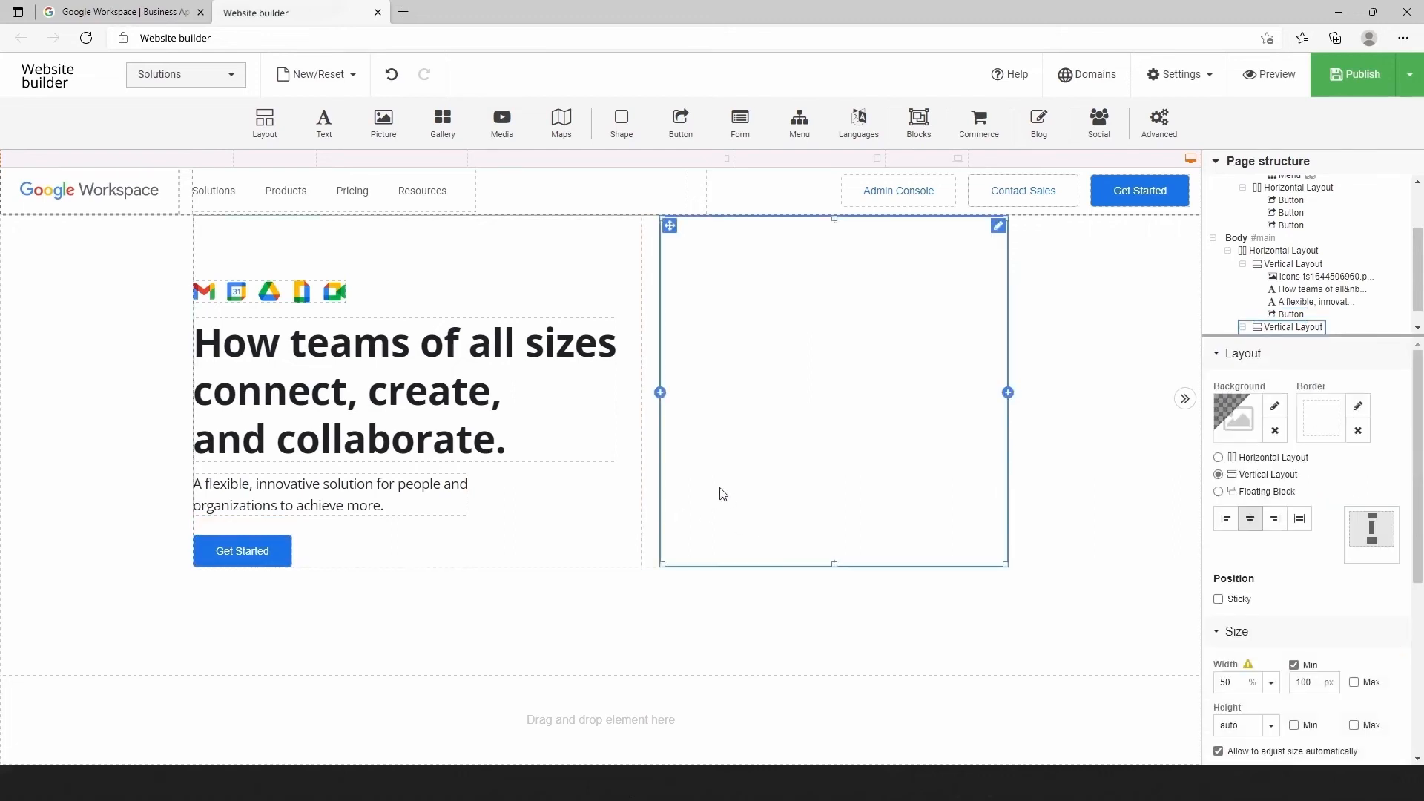
{"action": "left_click_drag", "start_coordinate": [384, 123], "coordinate": [702, 338]}
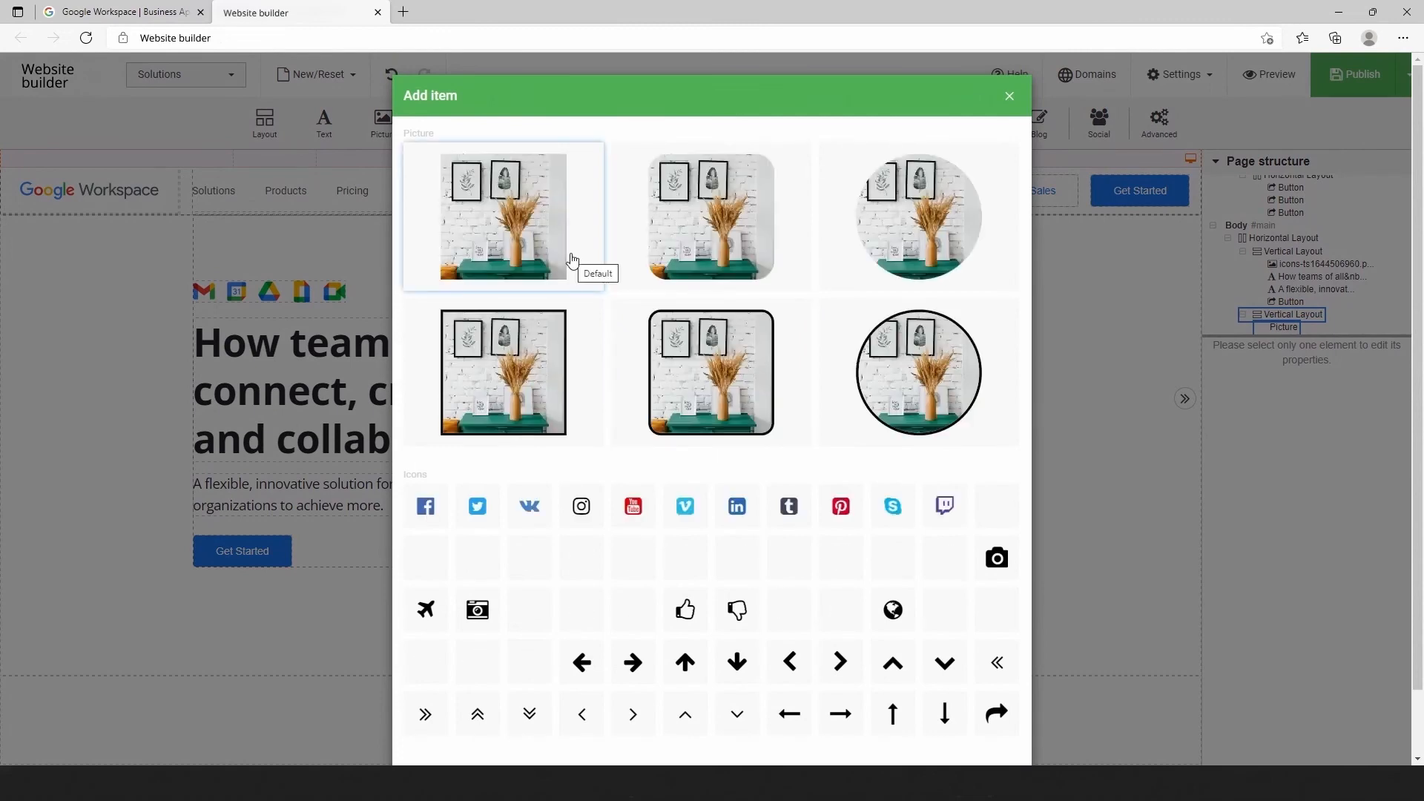
{"action": "left_click", "coordinate": [571, 256]}
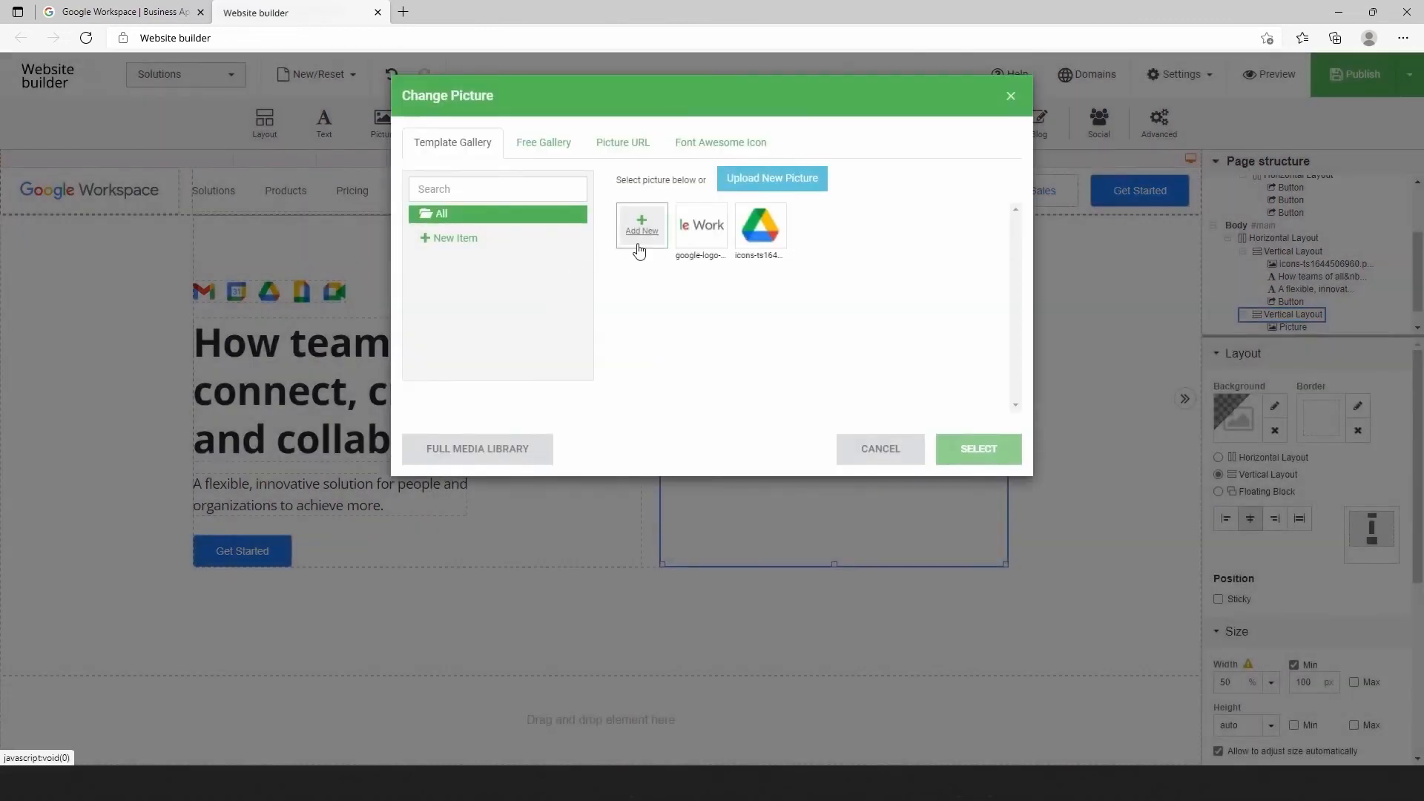
{"action": "left_click", "coordinate": [640, 251]}
{"action": "left_click", "coordinate": [337, 141]}
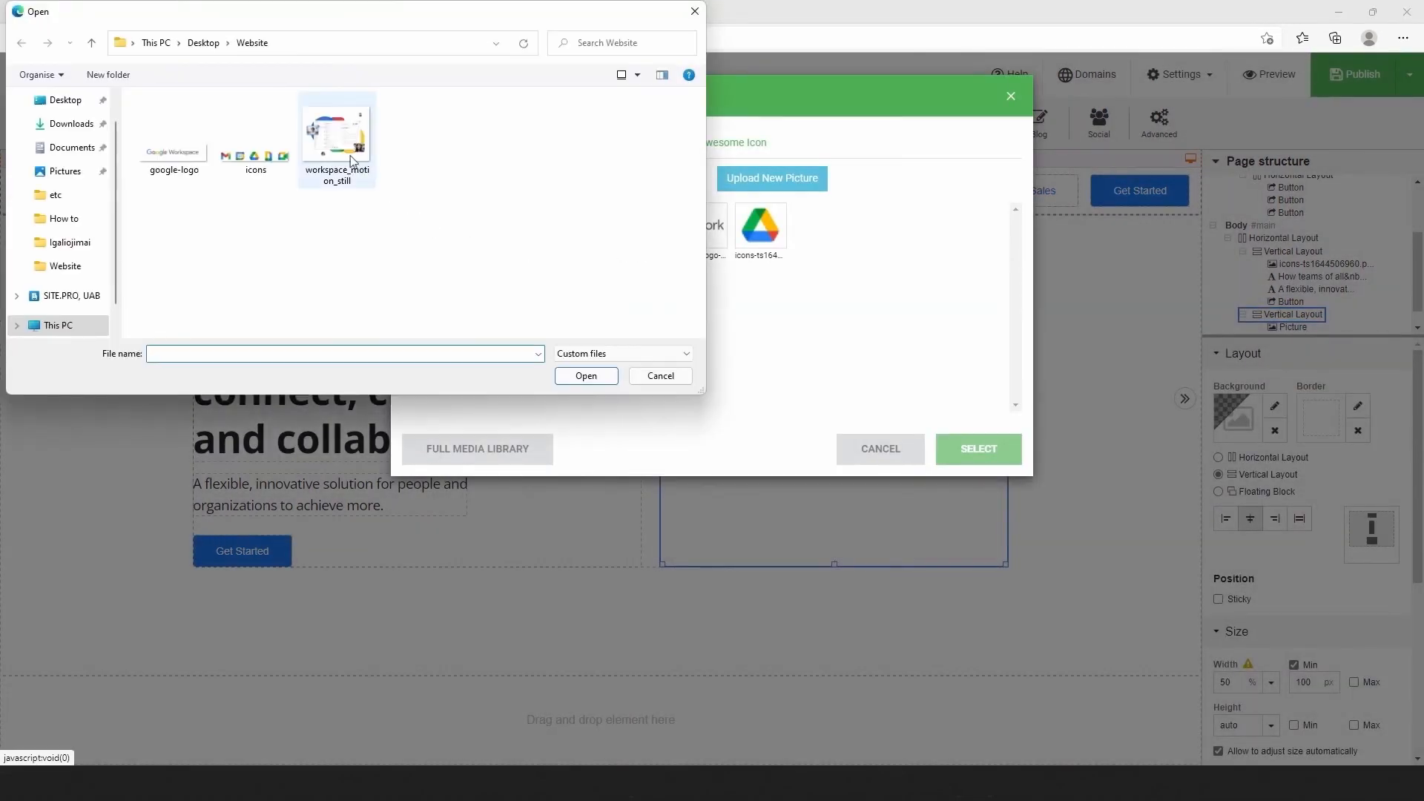
{"action": "left_click", "coordinate": [599, 372]}
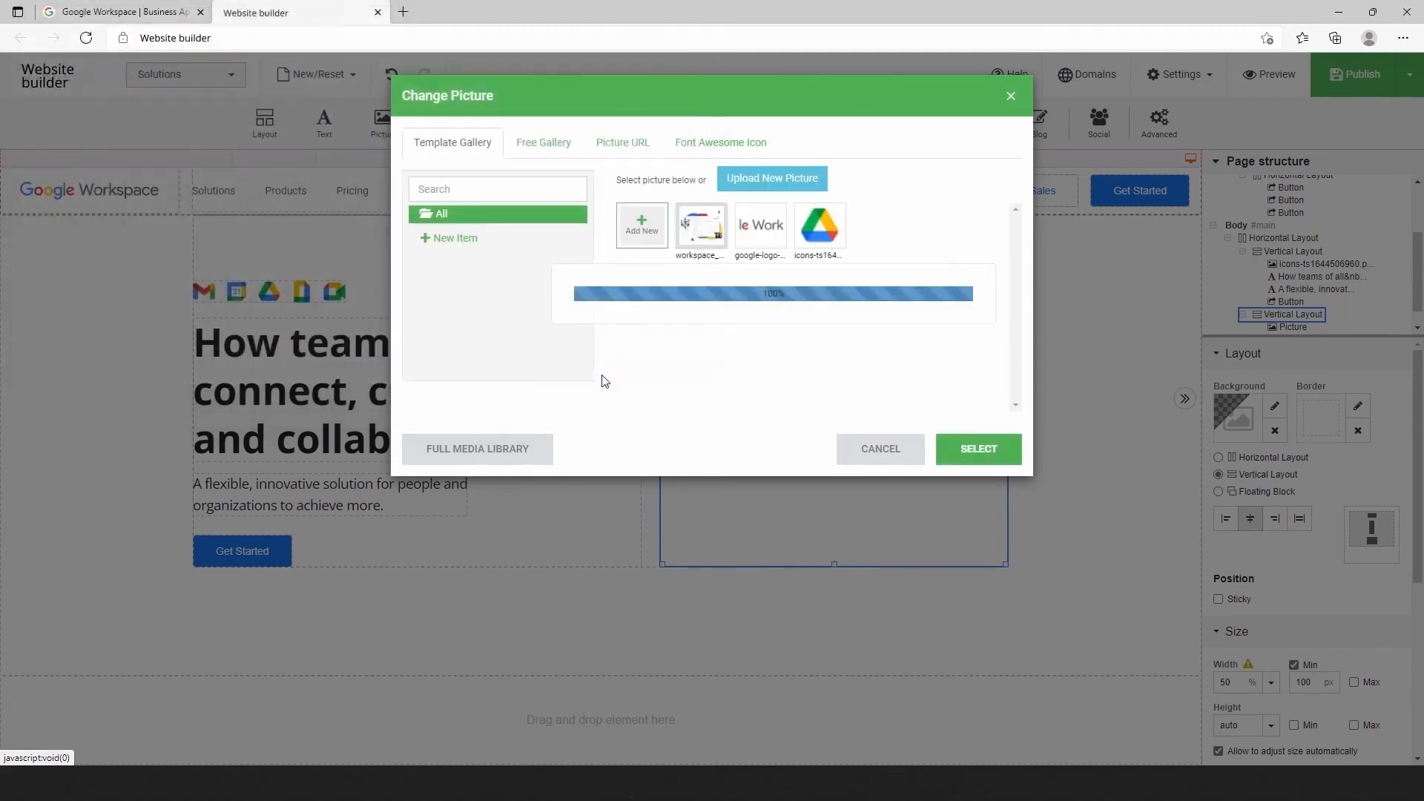
{"action": "left_click", "coordinate": [979, 450]}
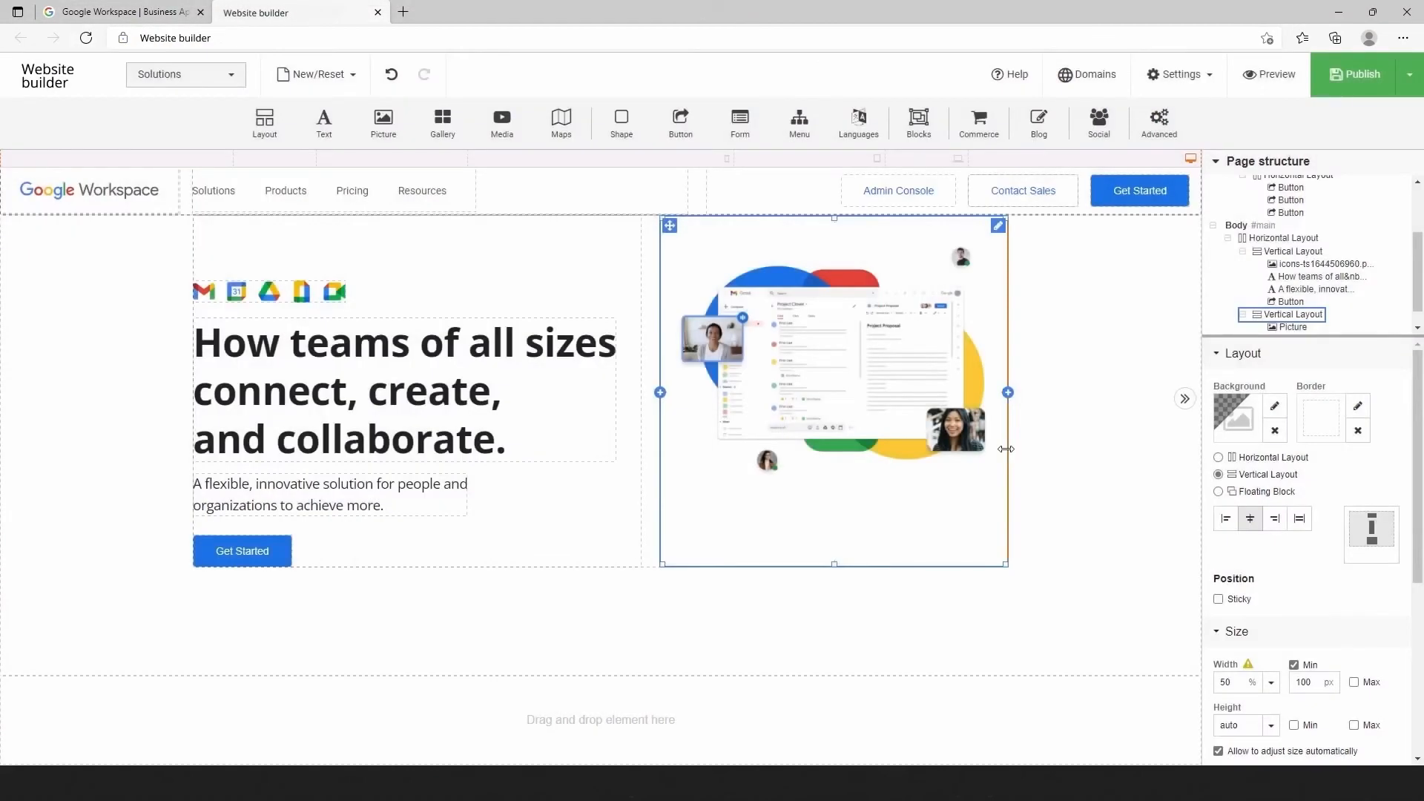
Switch the hero picture's column to a horizontal layout and align its content to the bottom
{"action": "left_click", "coordinate": [957, 498]}
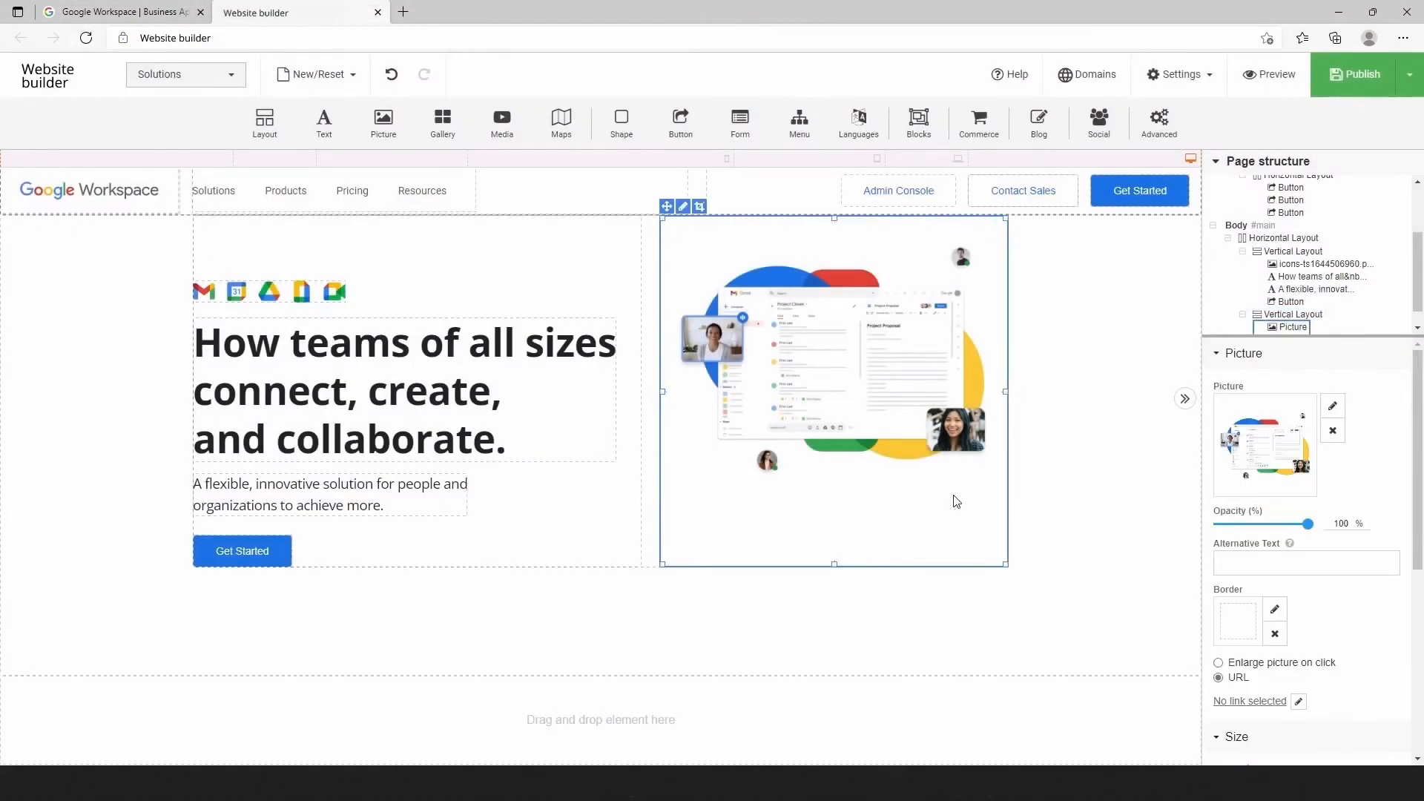
{"action": "left_click", "coordinate": [1310, 316]}
{"action": "left_click", "coordinate": [1220, 457]}
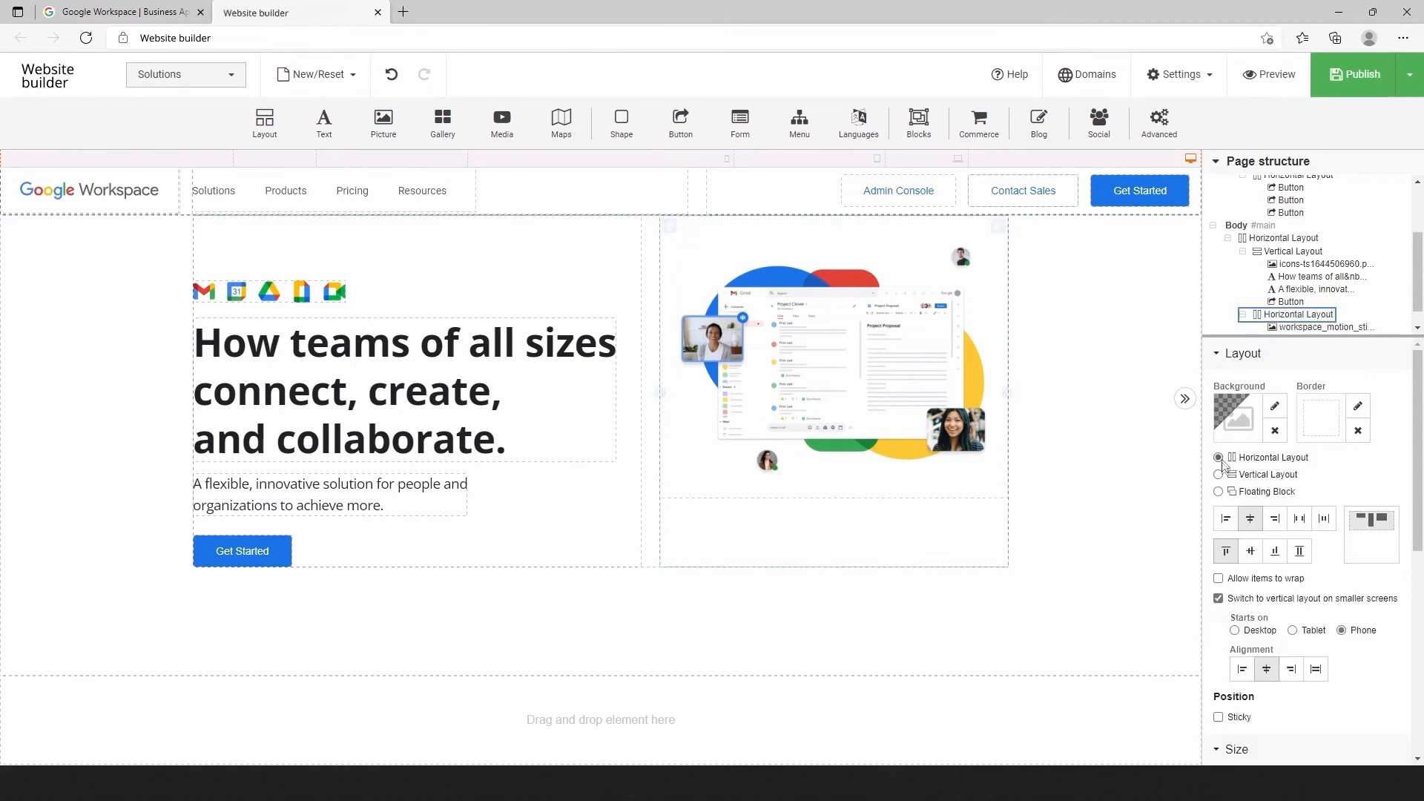
{"action": "left_click", "coordinate": [1275, 551]}
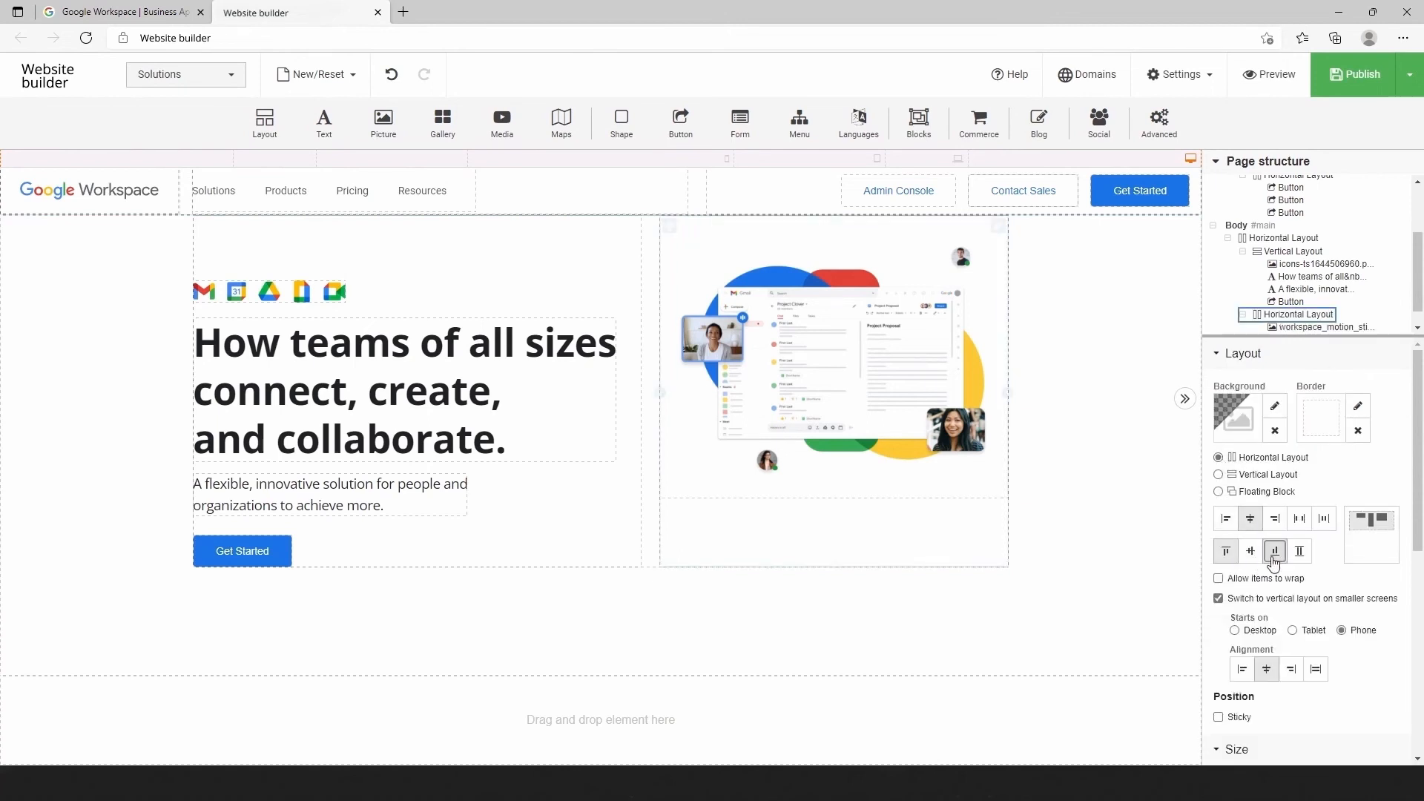
Preview the page, compare its hero section with the original Google Workspace homepage, and return to editing
{"action": "left_click", "coordinate": [1061, 646]}
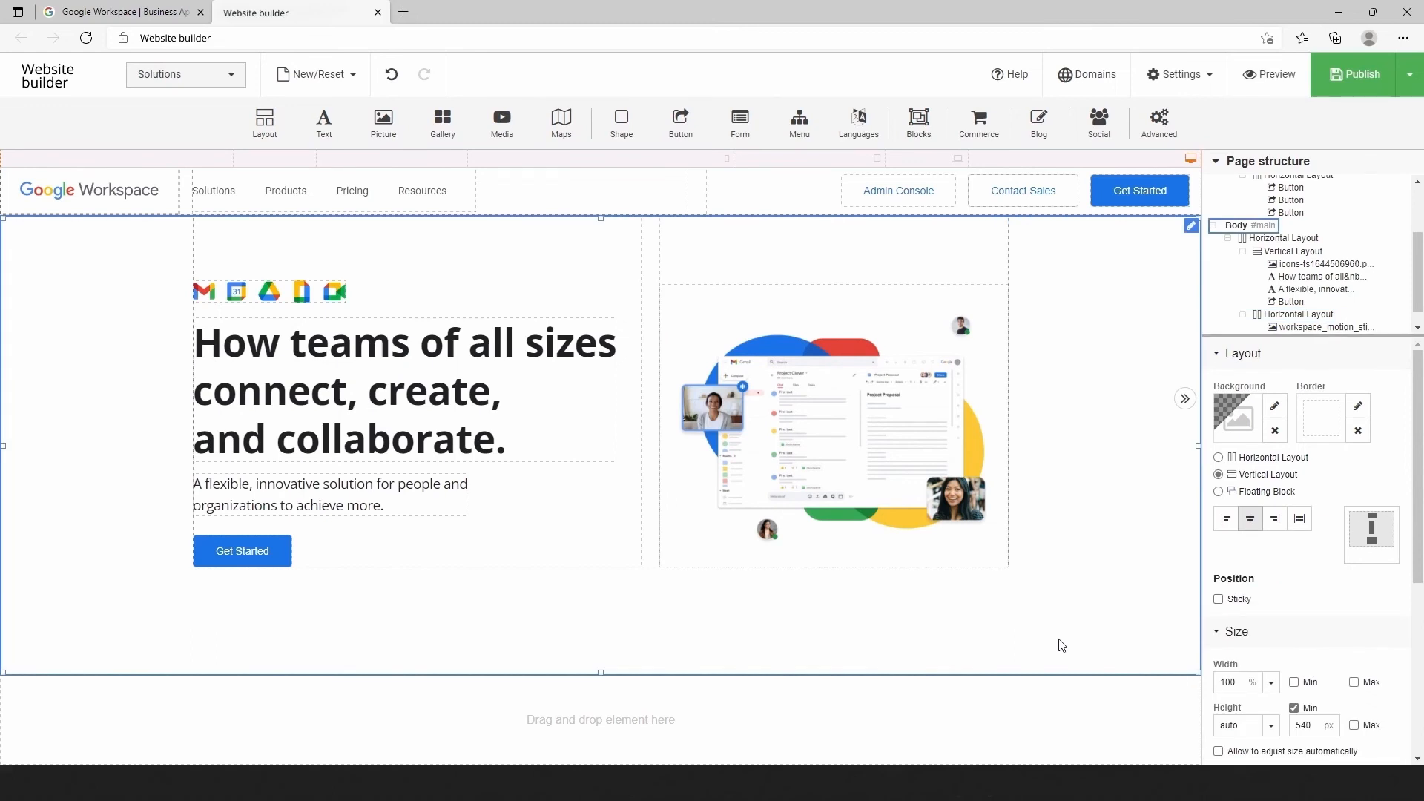
{"action": "left_click", "coordinate": [1268, 74]}
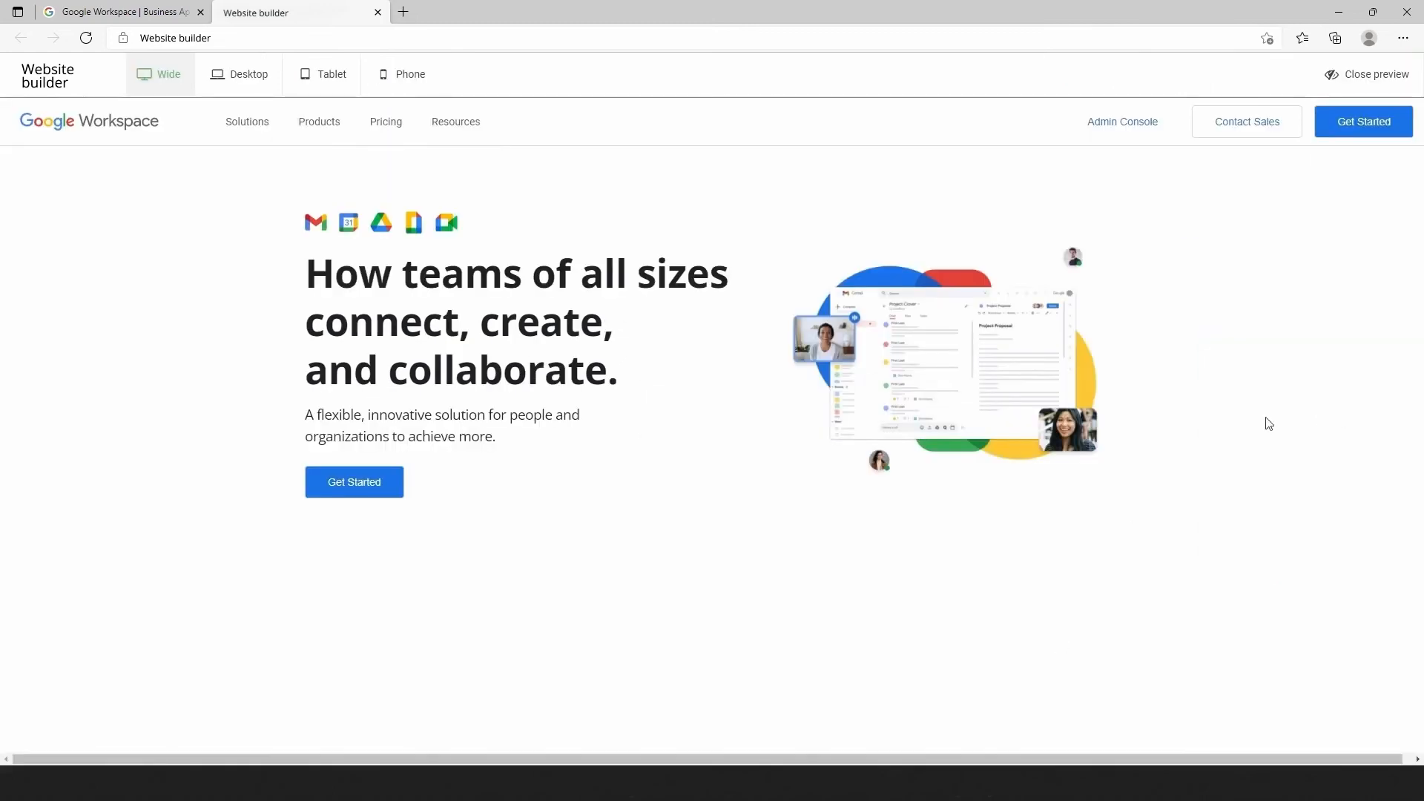
{"action": "left_click", "coordinate": [88, 12]}
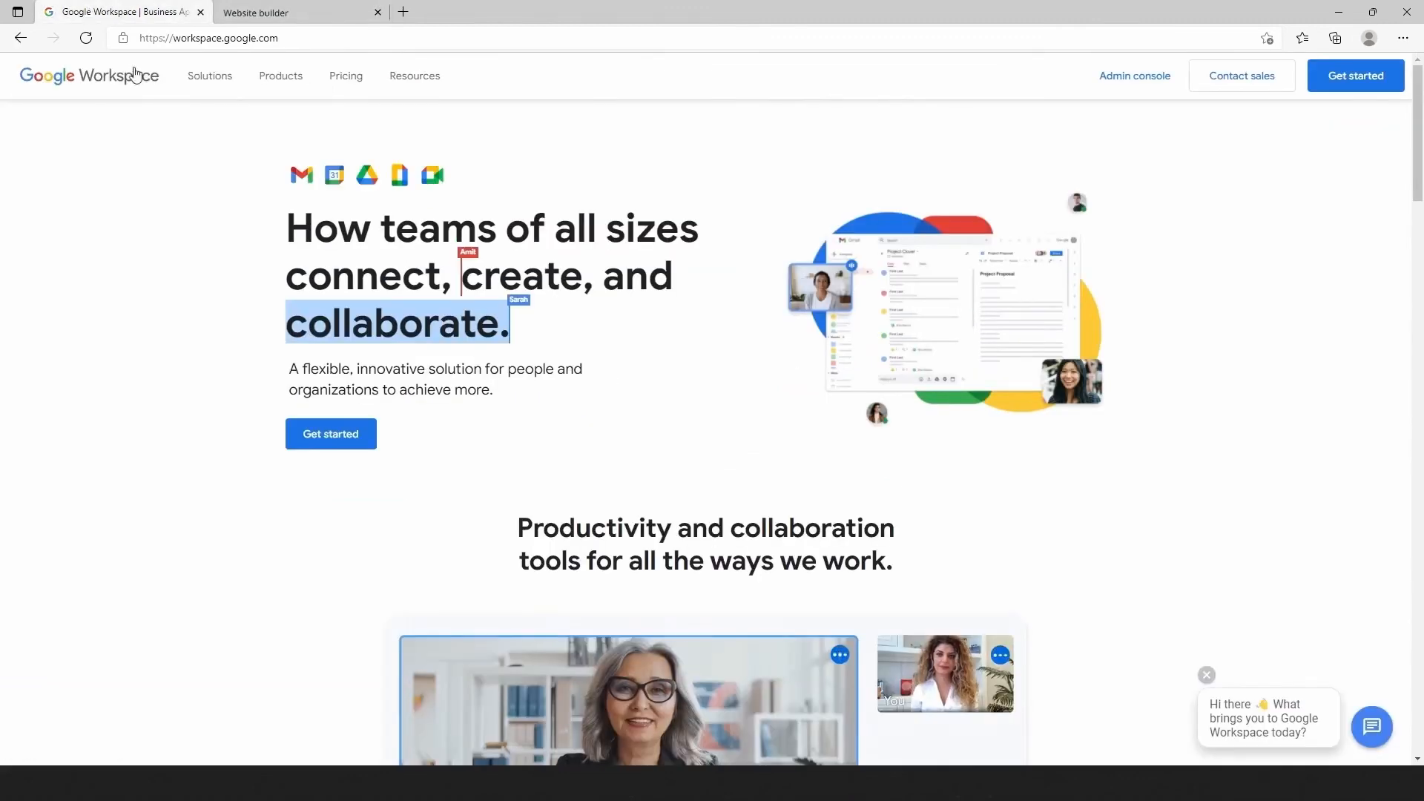
{"action": "left_click", "coordinate": [254, 16]}
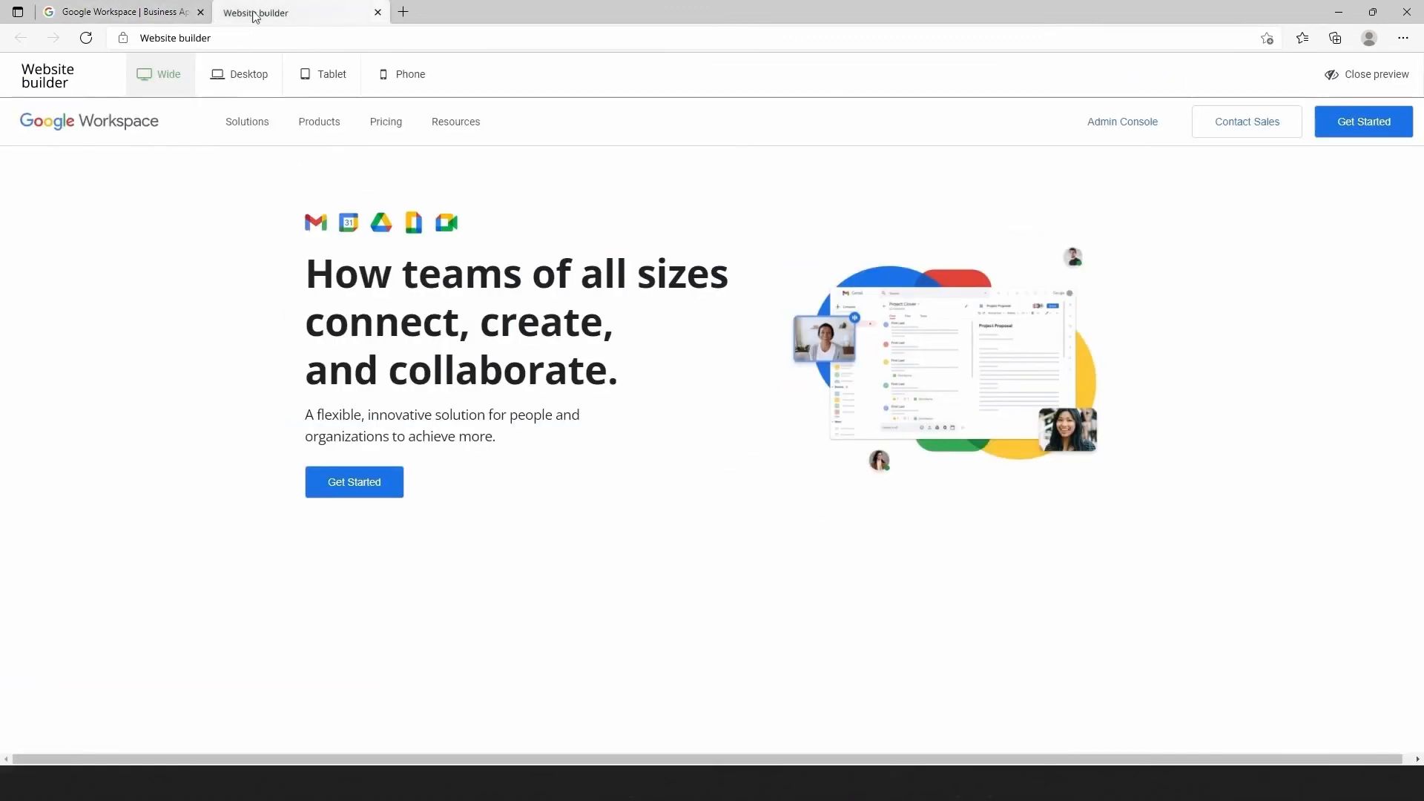
{"action": "left_click", "coordinate": [1350, 76]}
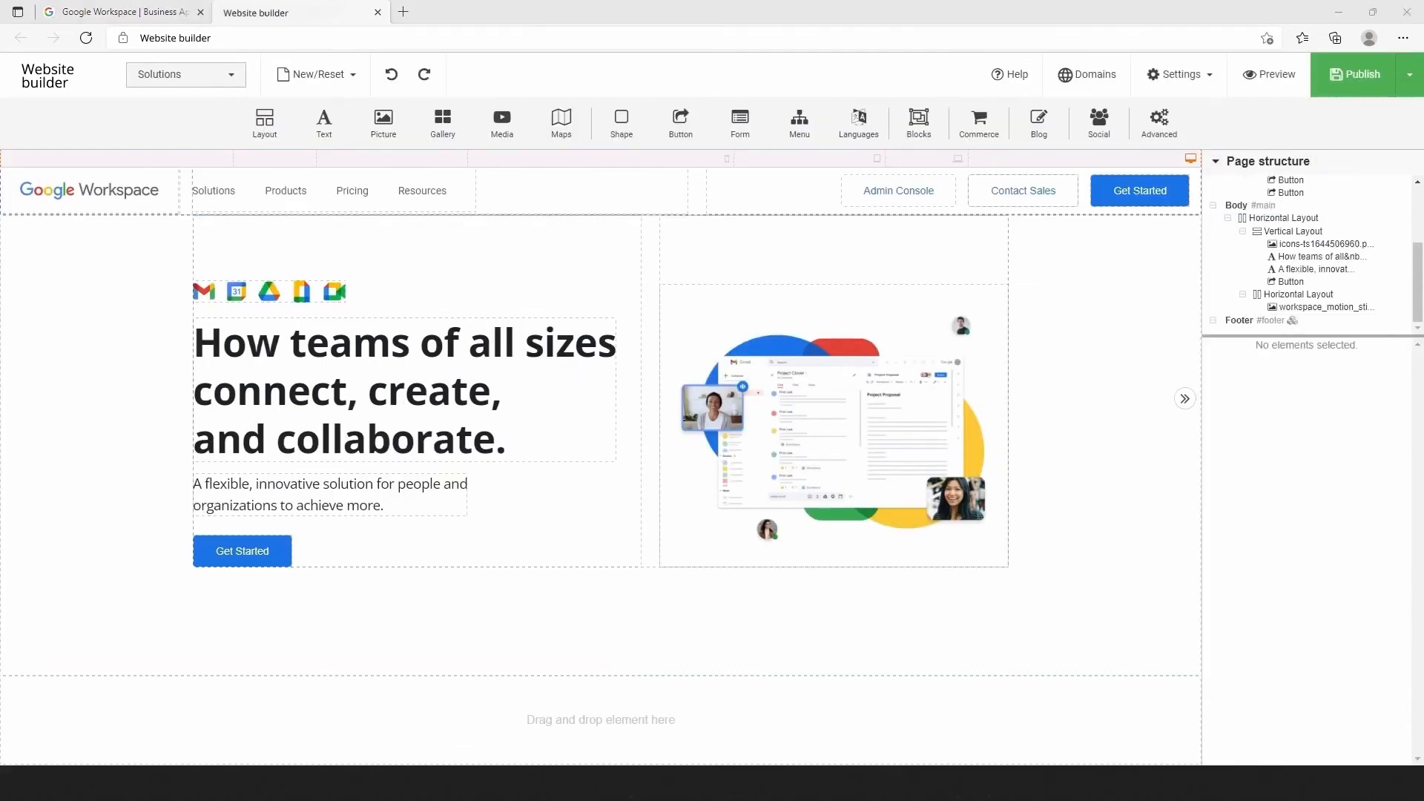
Add a vertical layout below the hero section and limit its maximum width to 1100 px
{"action": "left_click_drag", "start_coordinate": [265, 120], "coordinate": [527, 602]}
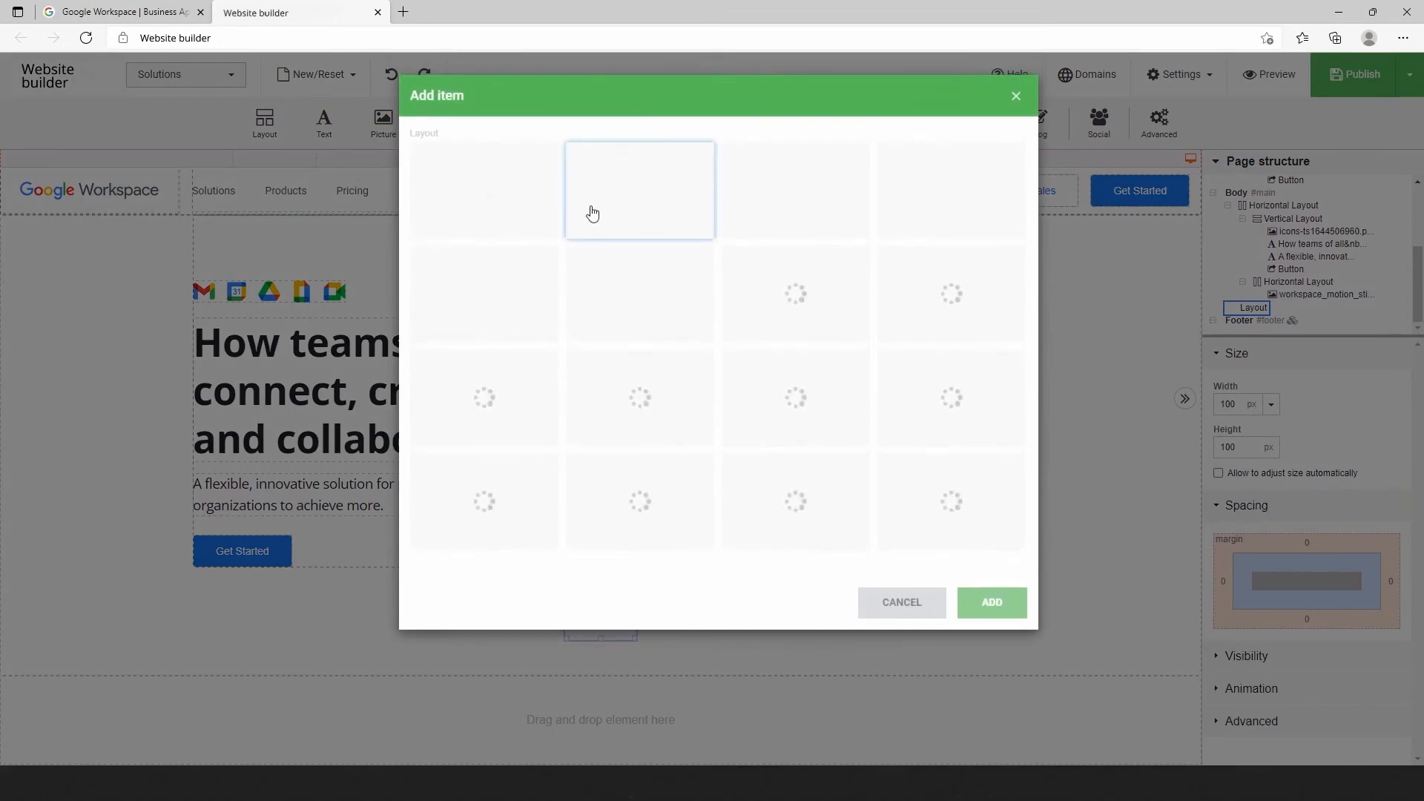
{"action": "double_click", "coordinate": [502, 210]}
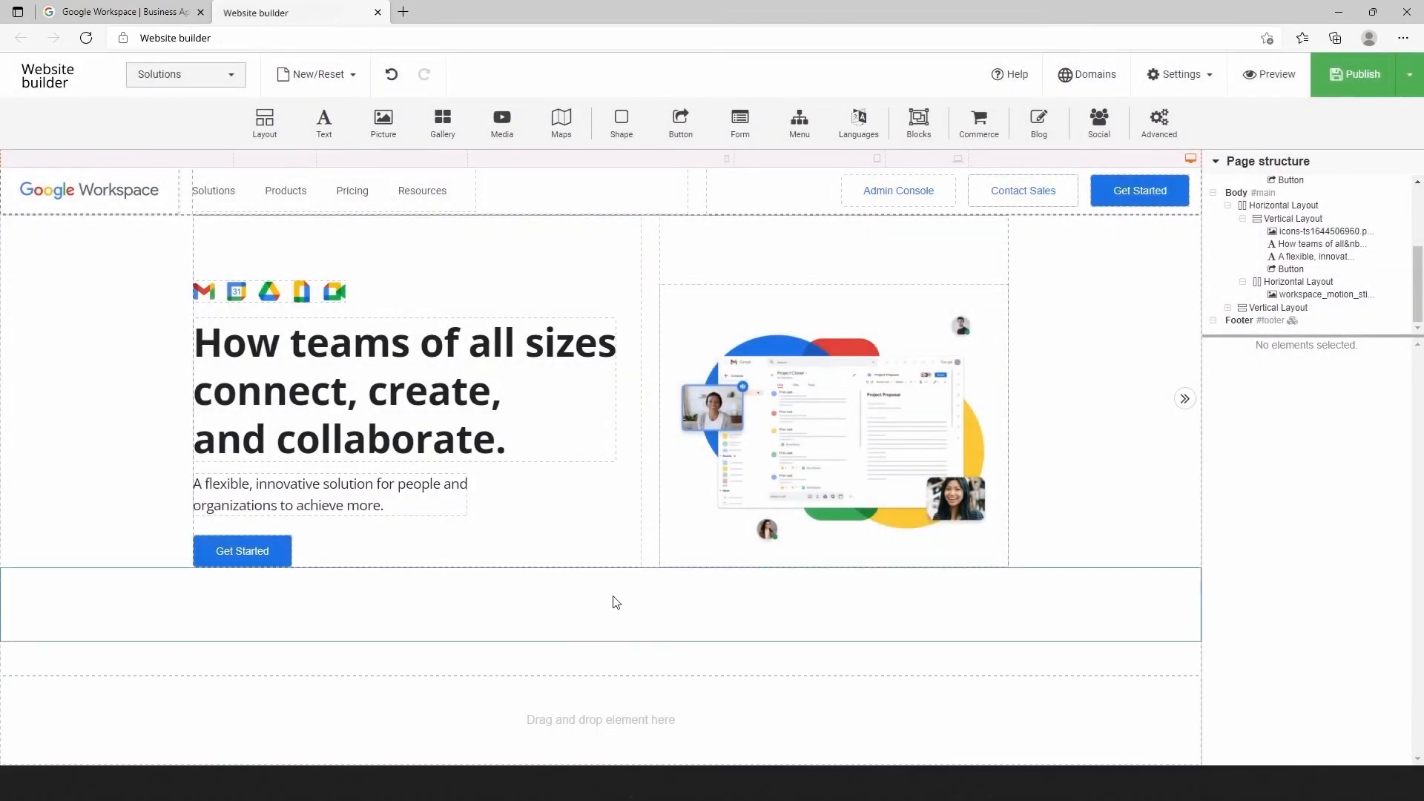
{"action": "left_click", "coordinate": [613, 601]}
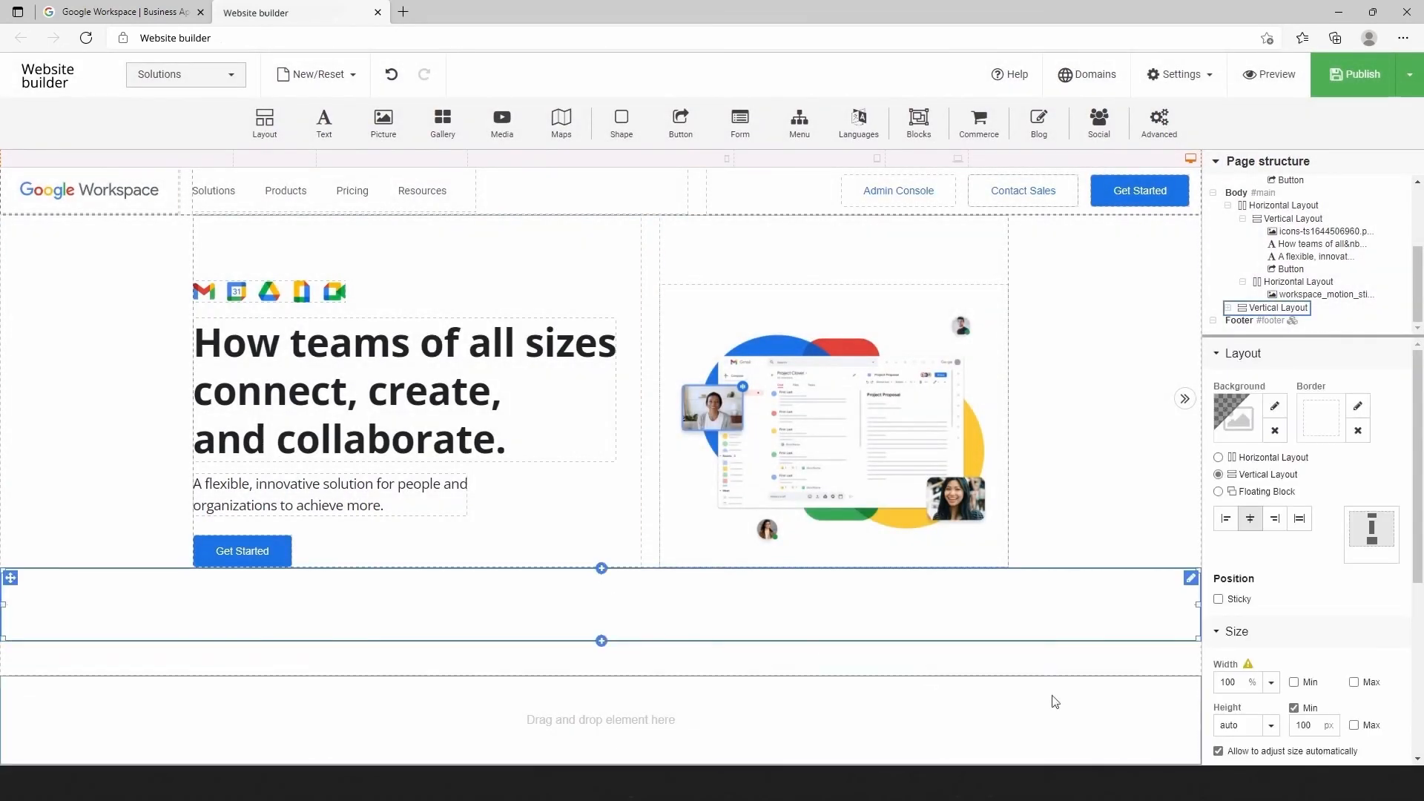
{"action": "left_click", "coordinate": [1354, 682]}
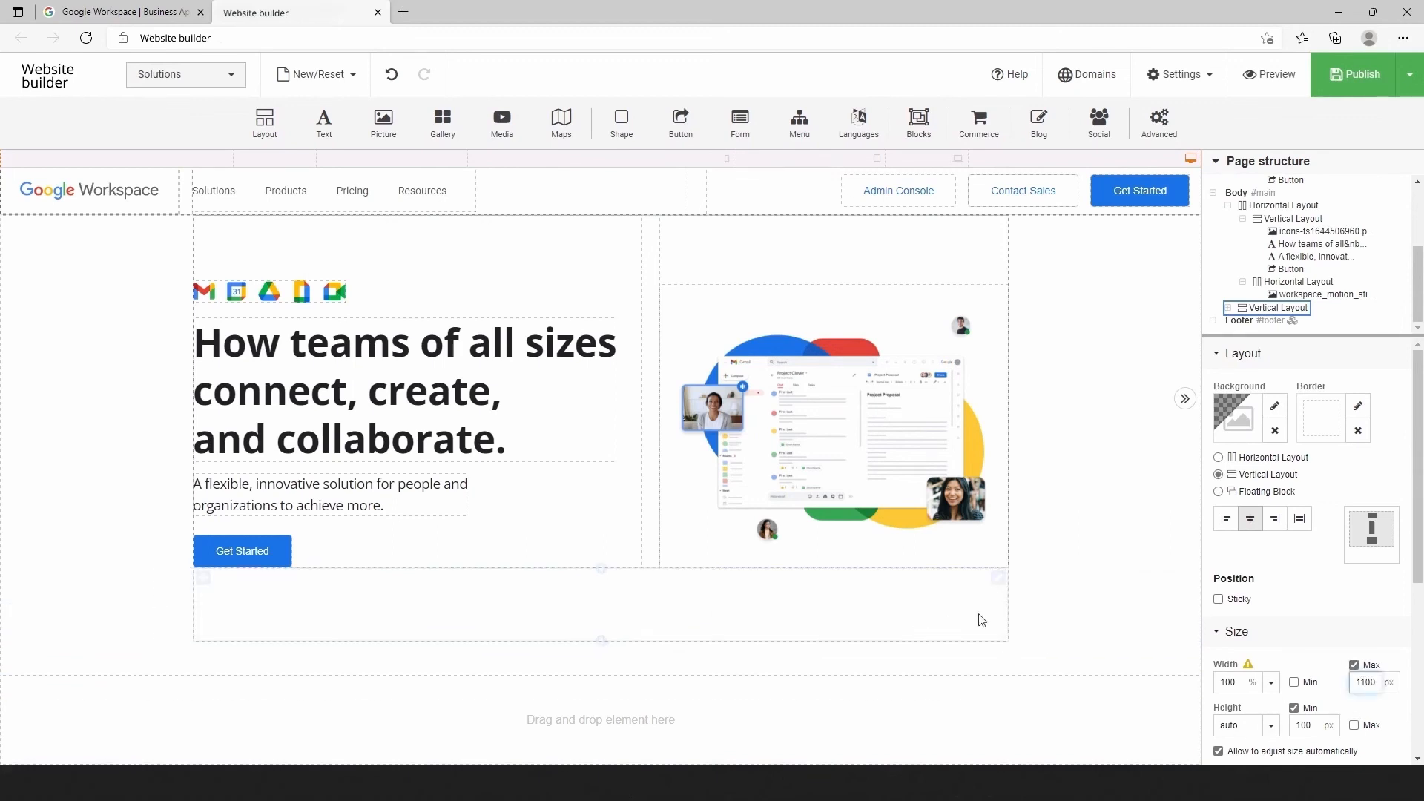
{"action": "left_click", "coordinate": [720, 605]}
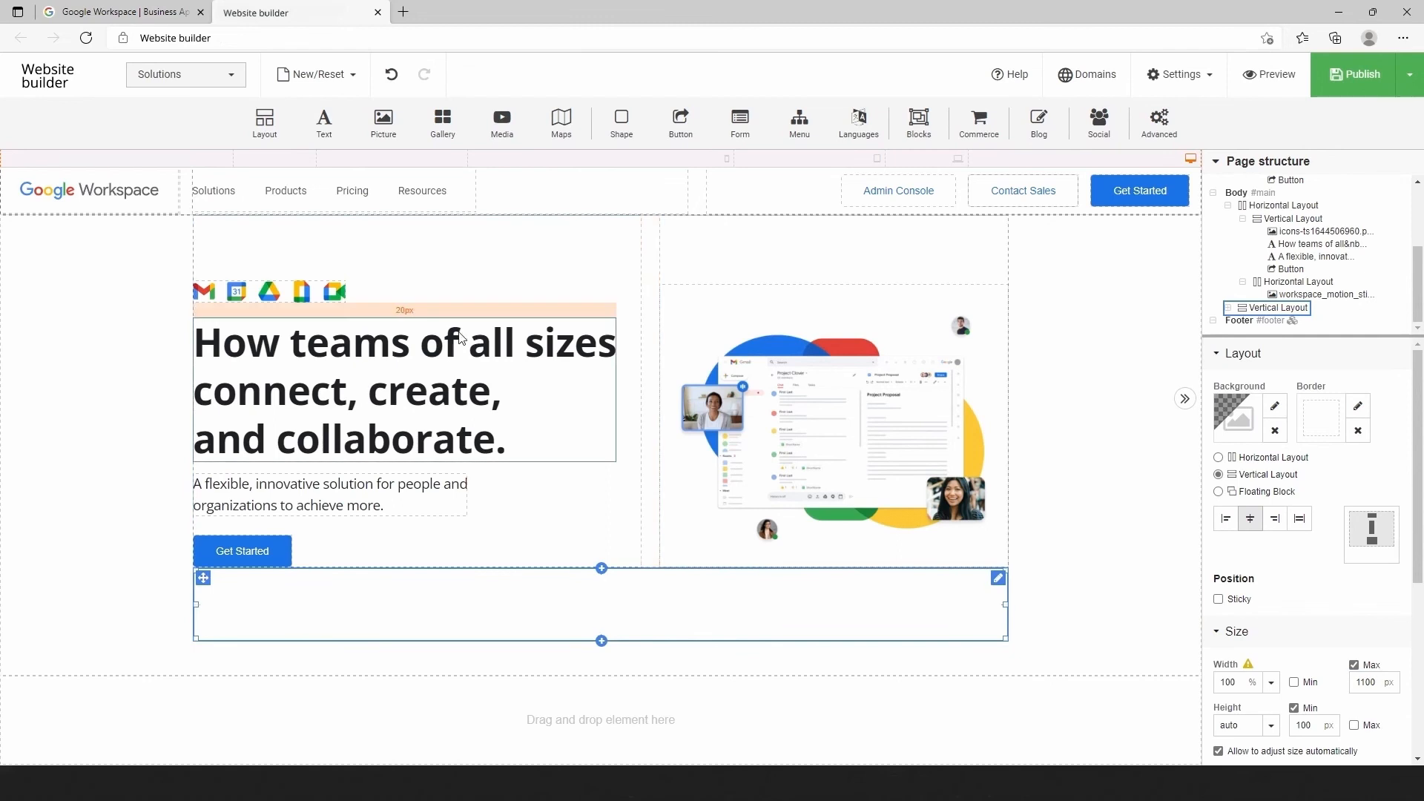
Add the first paragraph-style text element to the new vertical layout and set its top margin to 83
{"action": "left_click_drag", "start_coordinate": [333, 126], "coordinate": [467, 626]}
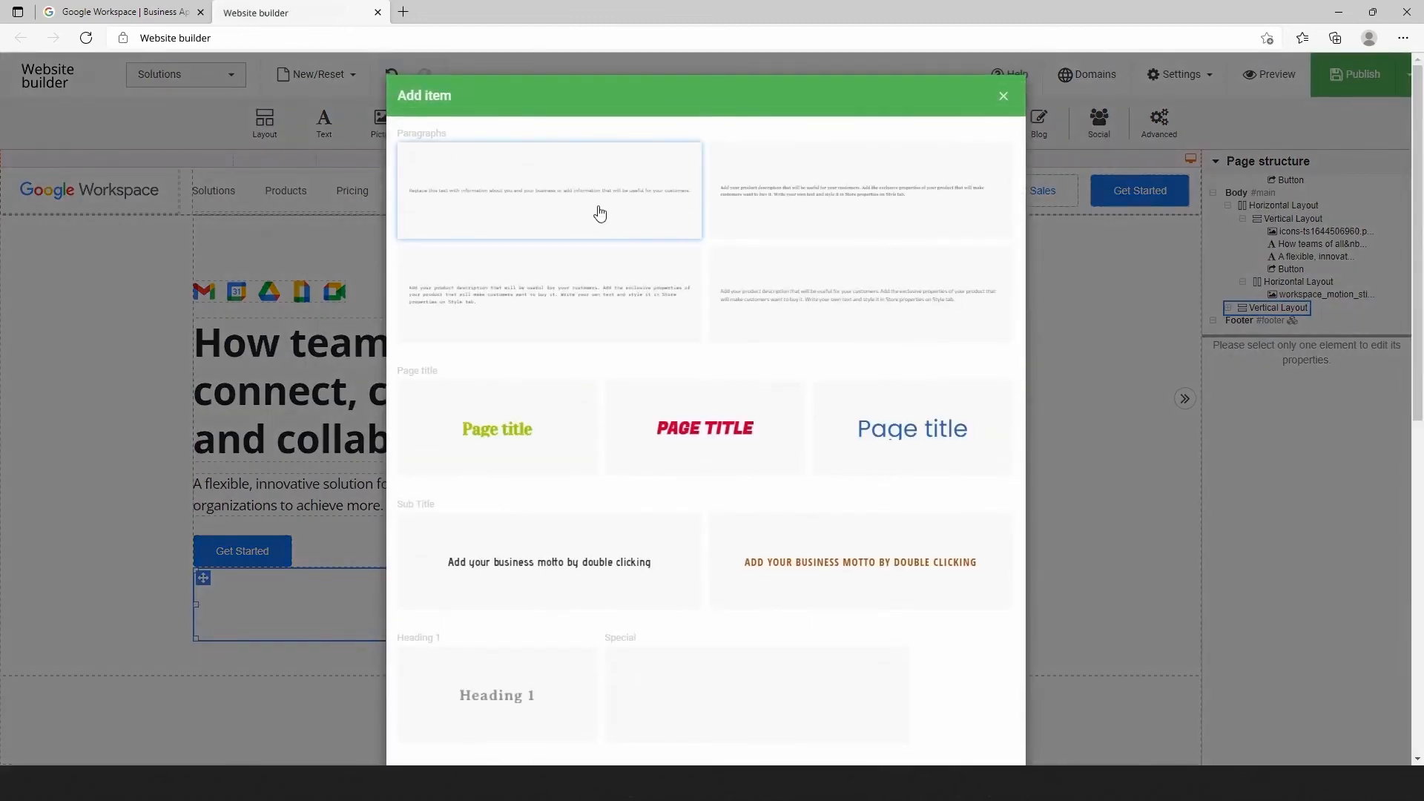
{"action": "left_click", "coordinate": [600, 213]}
{"action": "left_click", "coordinate": [1327, 616]}
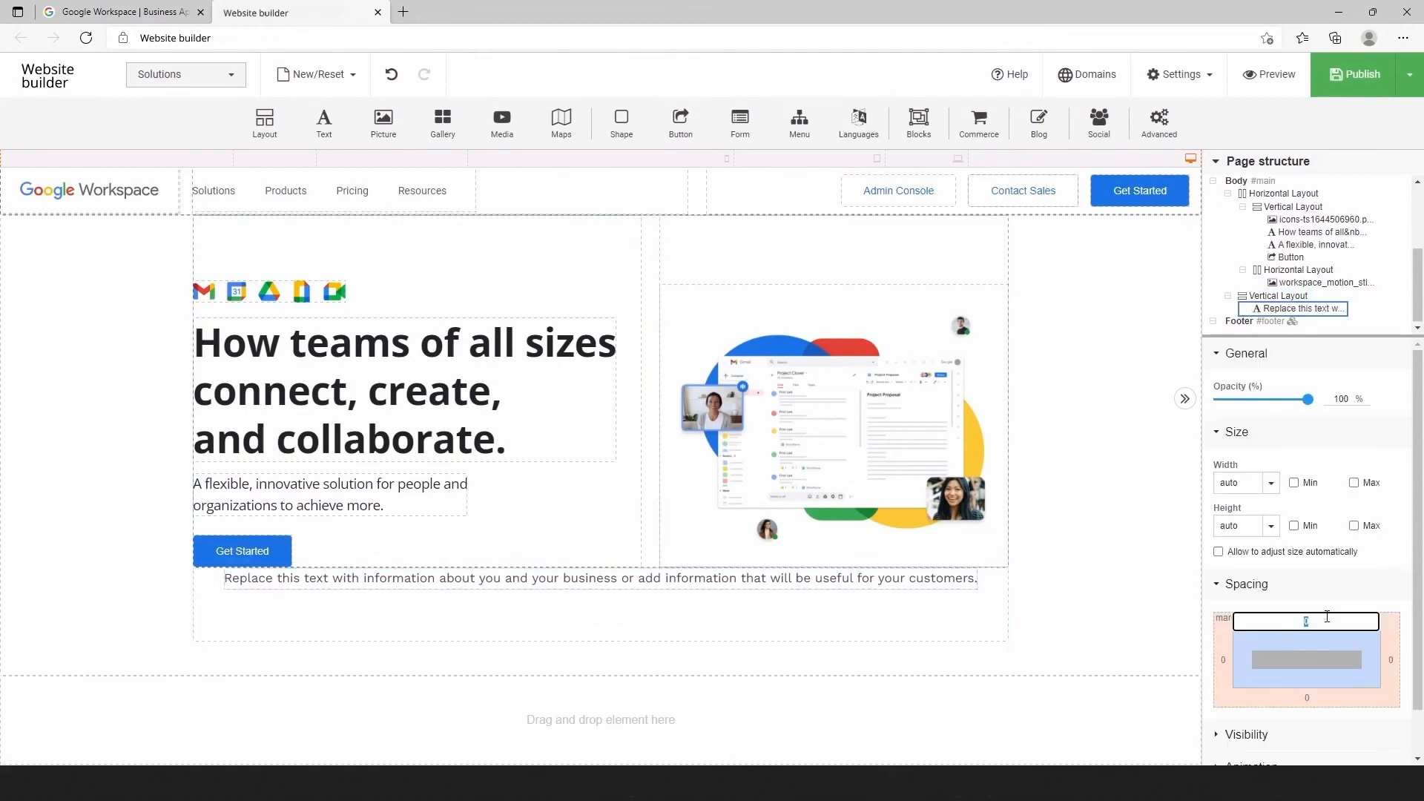
{"action": "key", "text": "Return"}
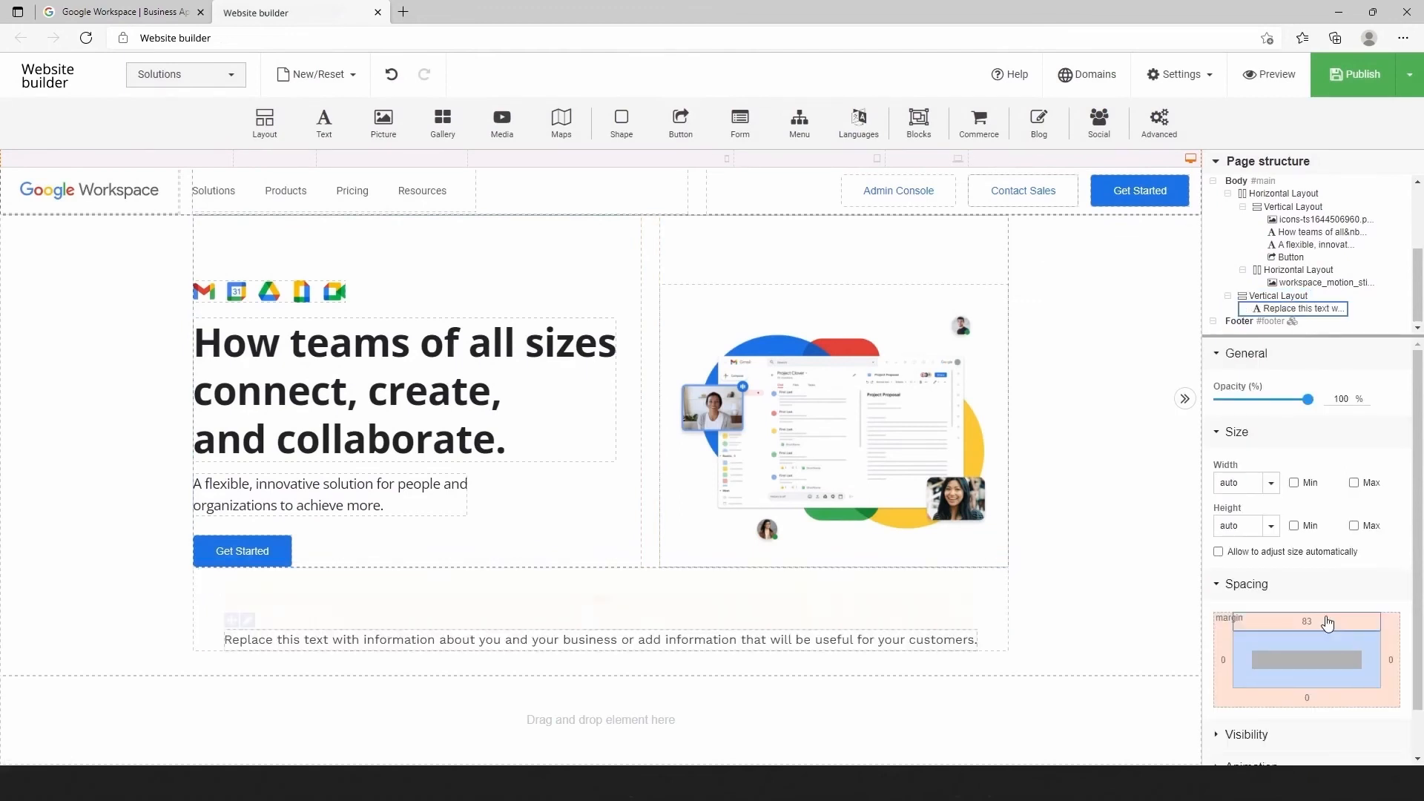
Replace the placeholder text with "Productivity and collaboration tools for all the ways we work.", split into two lines after "collaboration"
{"action": "double_click", "coordinate": [655, 646]}
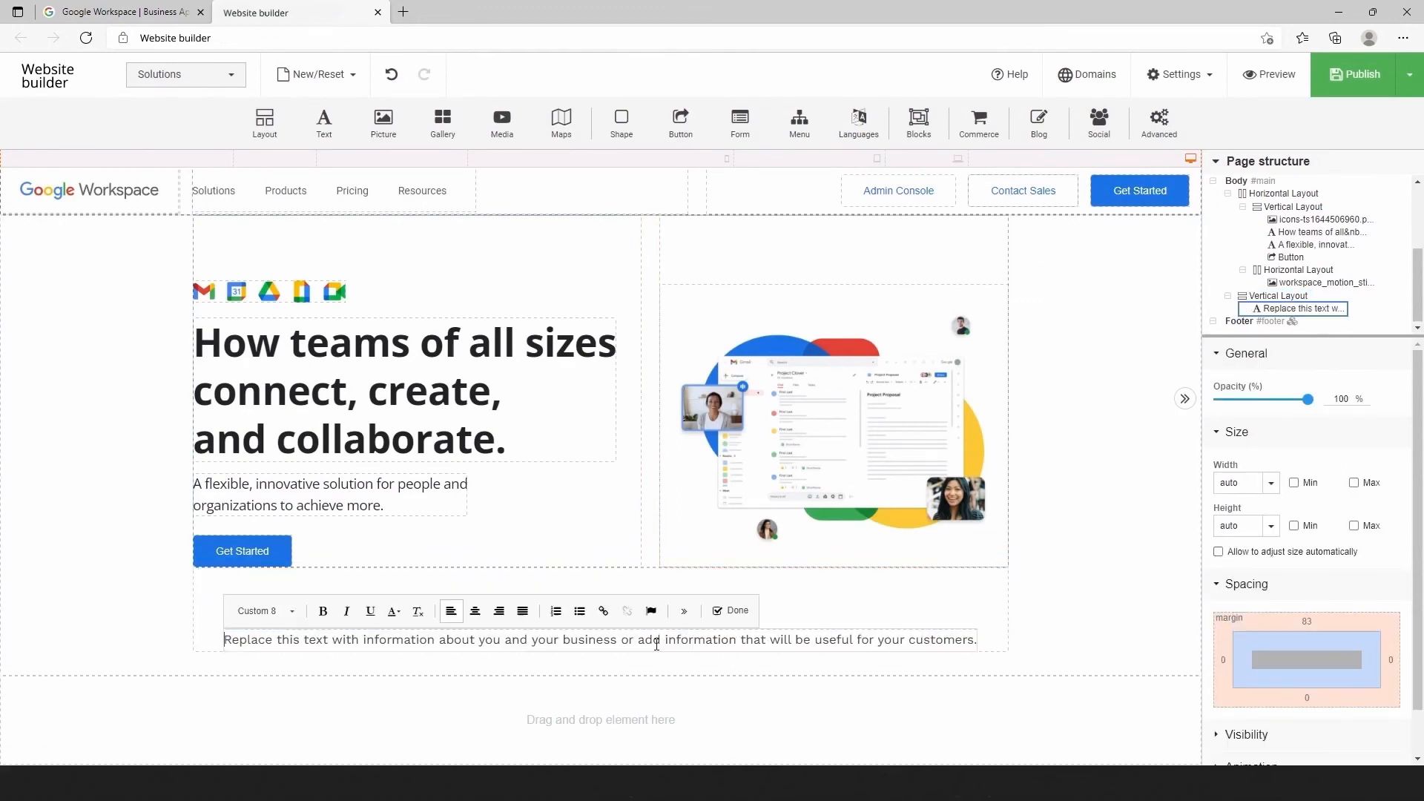
{"action": "key", "text": "ctrl+a"}
{"action": "type", "text": "Productivity and collaboration tools for all the ways we work."}
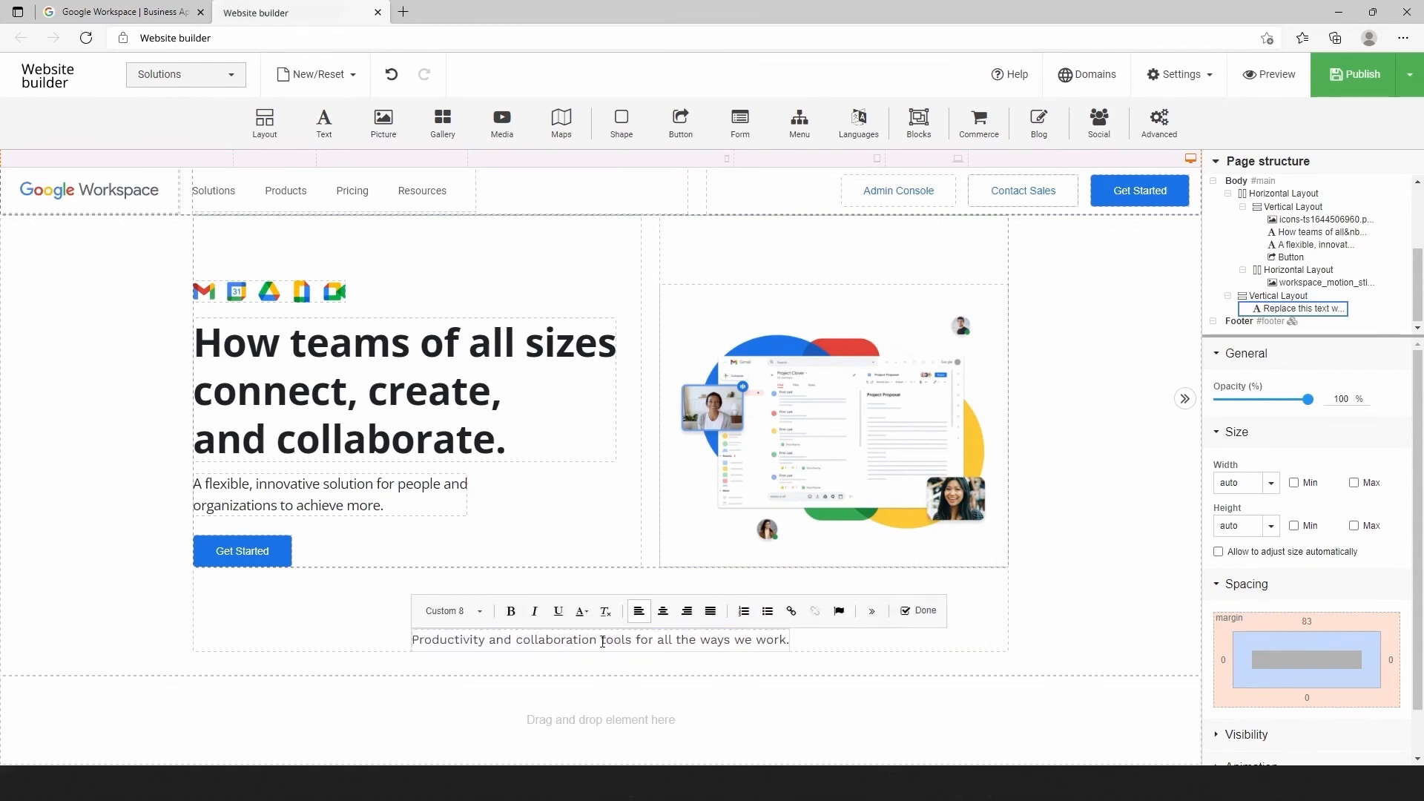
Set the Custom 8 text style to Open Sans, size 30 px, line height 38 px, letter spacing -0.5 px and the first recent dark colour
{"action": "left_click", "coordinate": [1179, 74]}
{"action": "left_click", "coordinate": [1182, 185]}
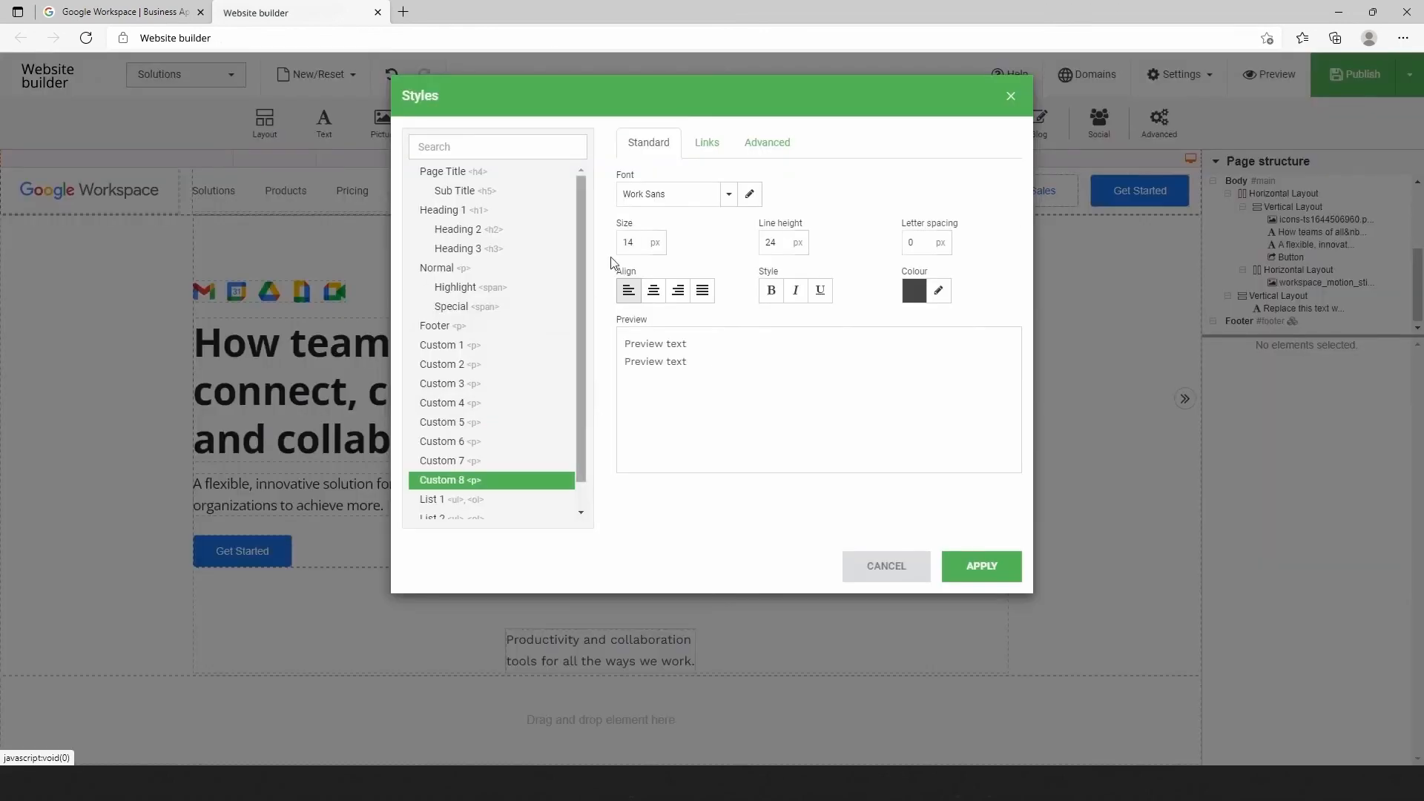
{"action": "left_click", "coordinate": [670, 196]}
{"action": "type", "text": "ope"}
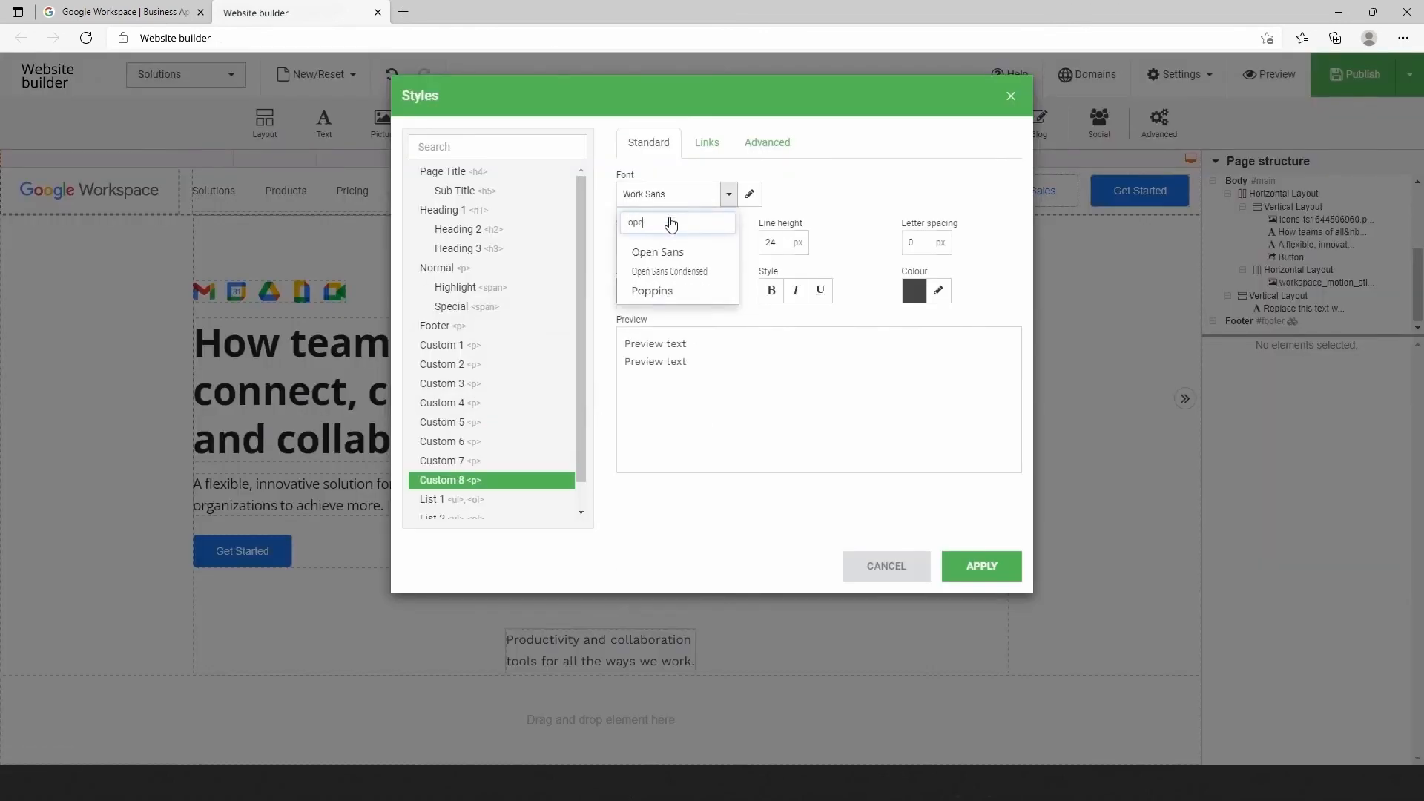
{"action": "left_click", "coordinate": [679, 252]}
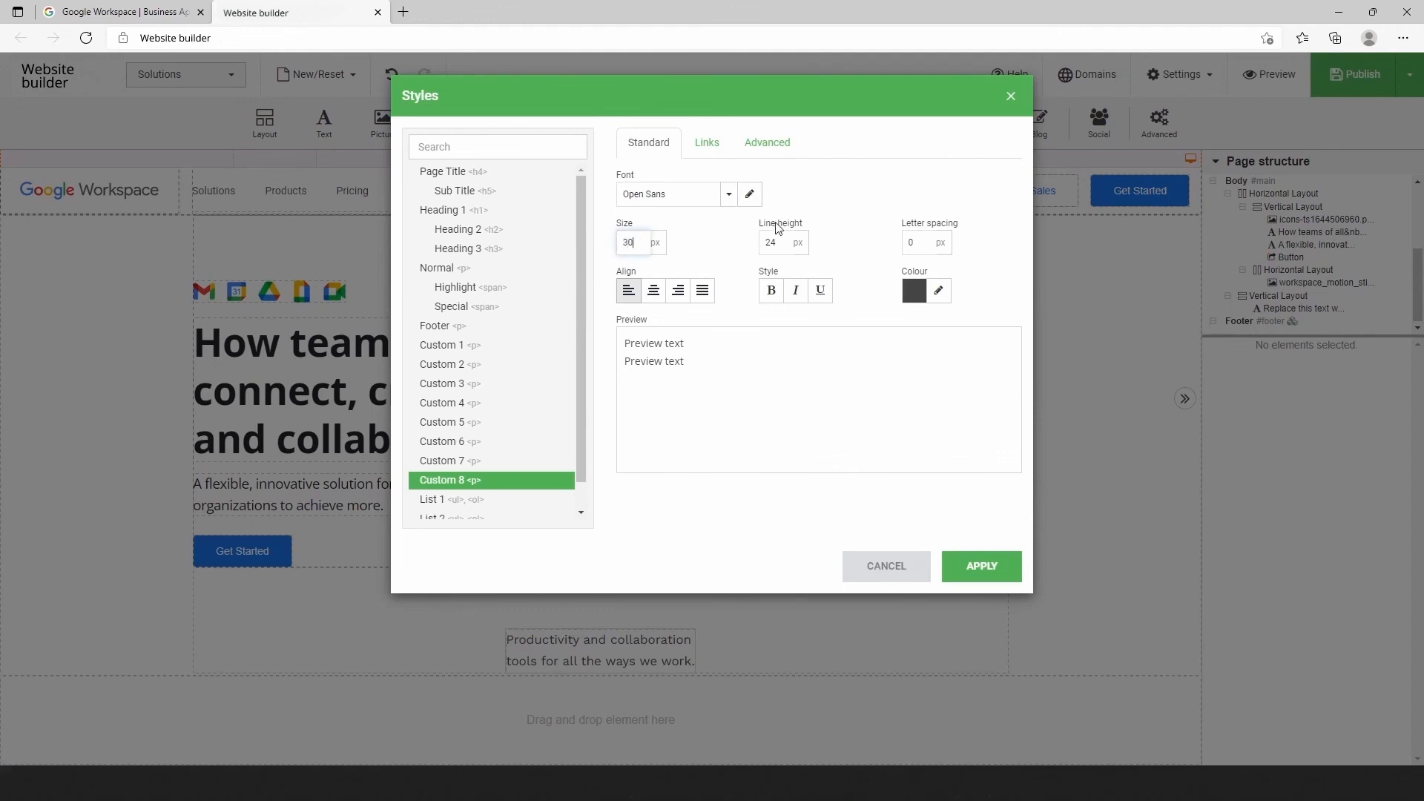
{"action": "left_click_drag", "start_coordinate": [785, 243], "coordinate": [744, 245]}
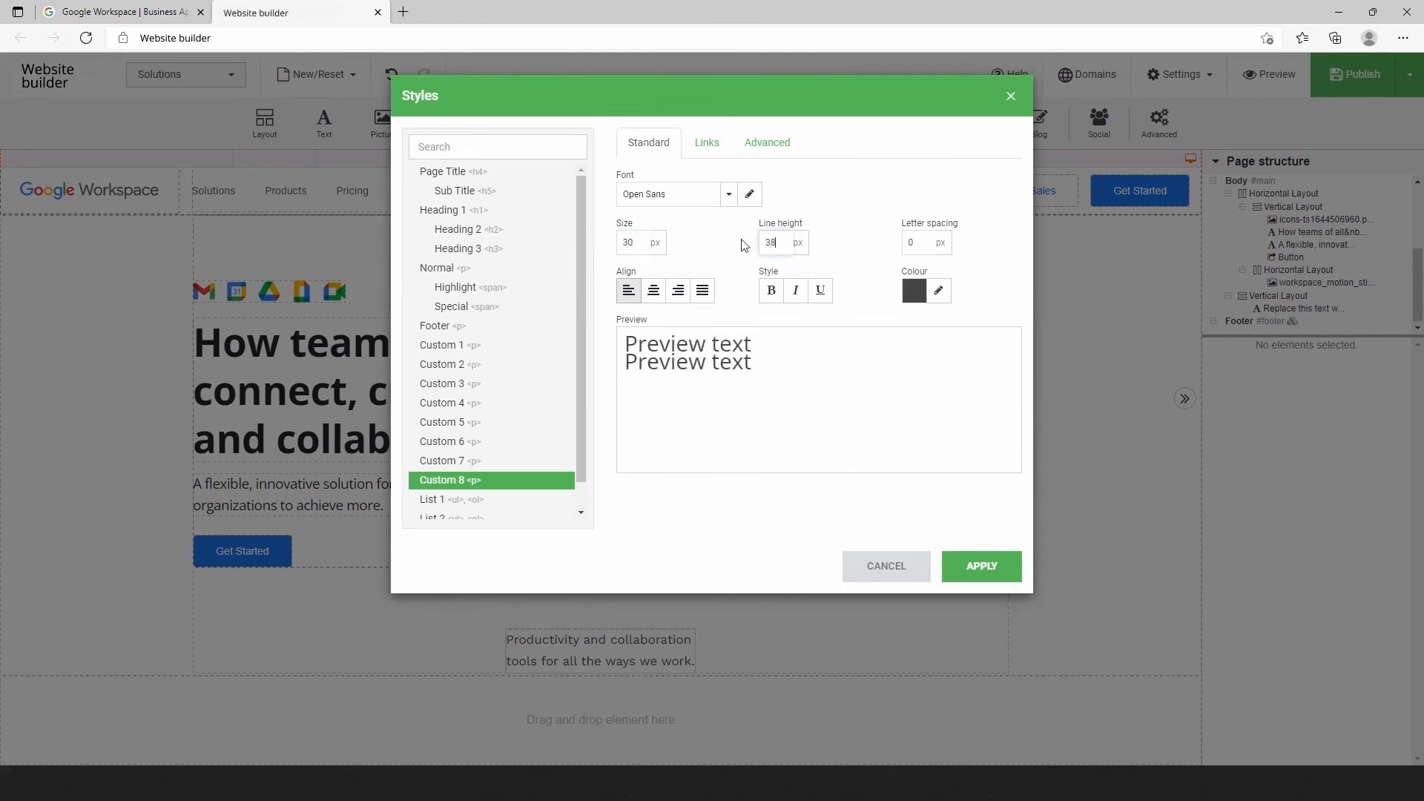
{"action": "left_click", "coordinate": [908, 242]}
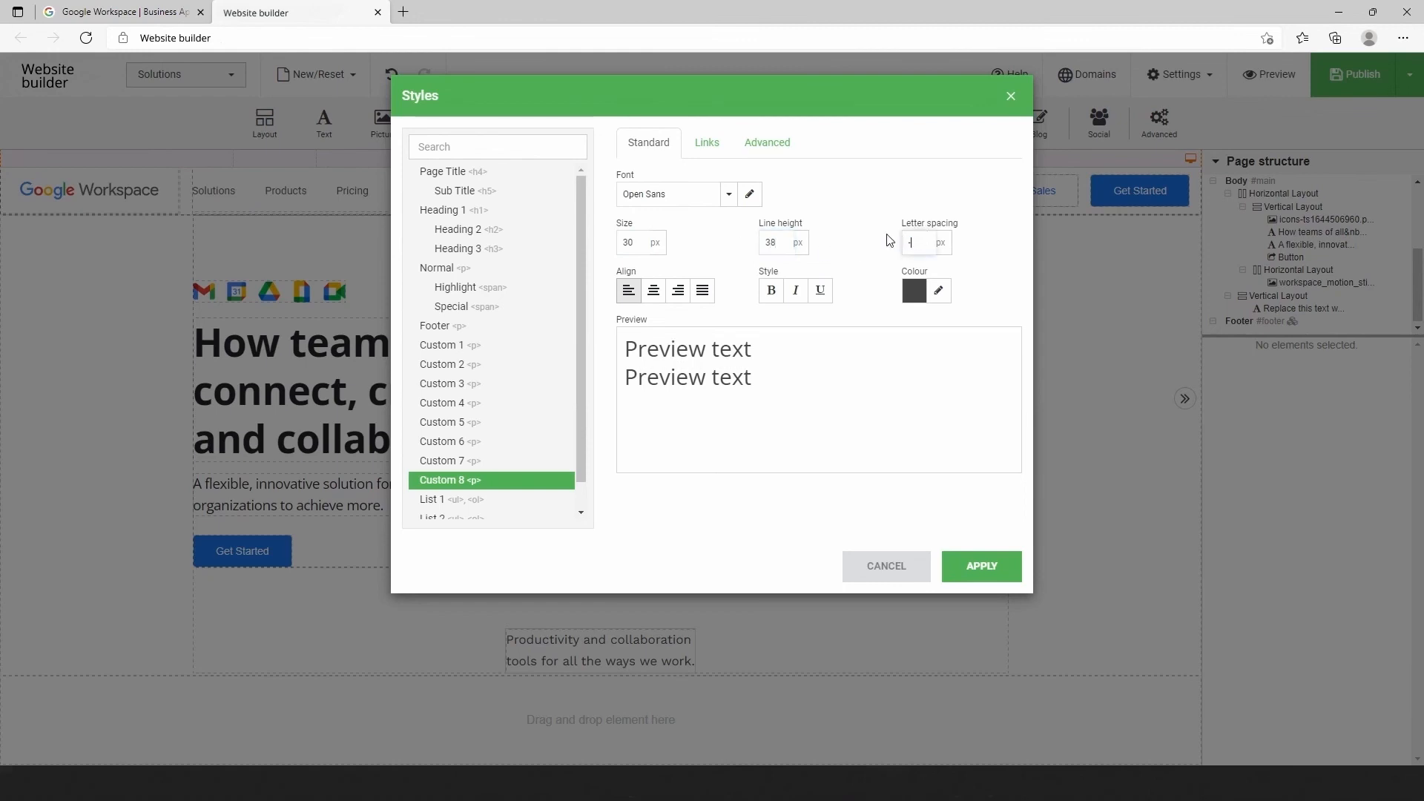
{"action": "left_click", "coordinate": [938, 290]}
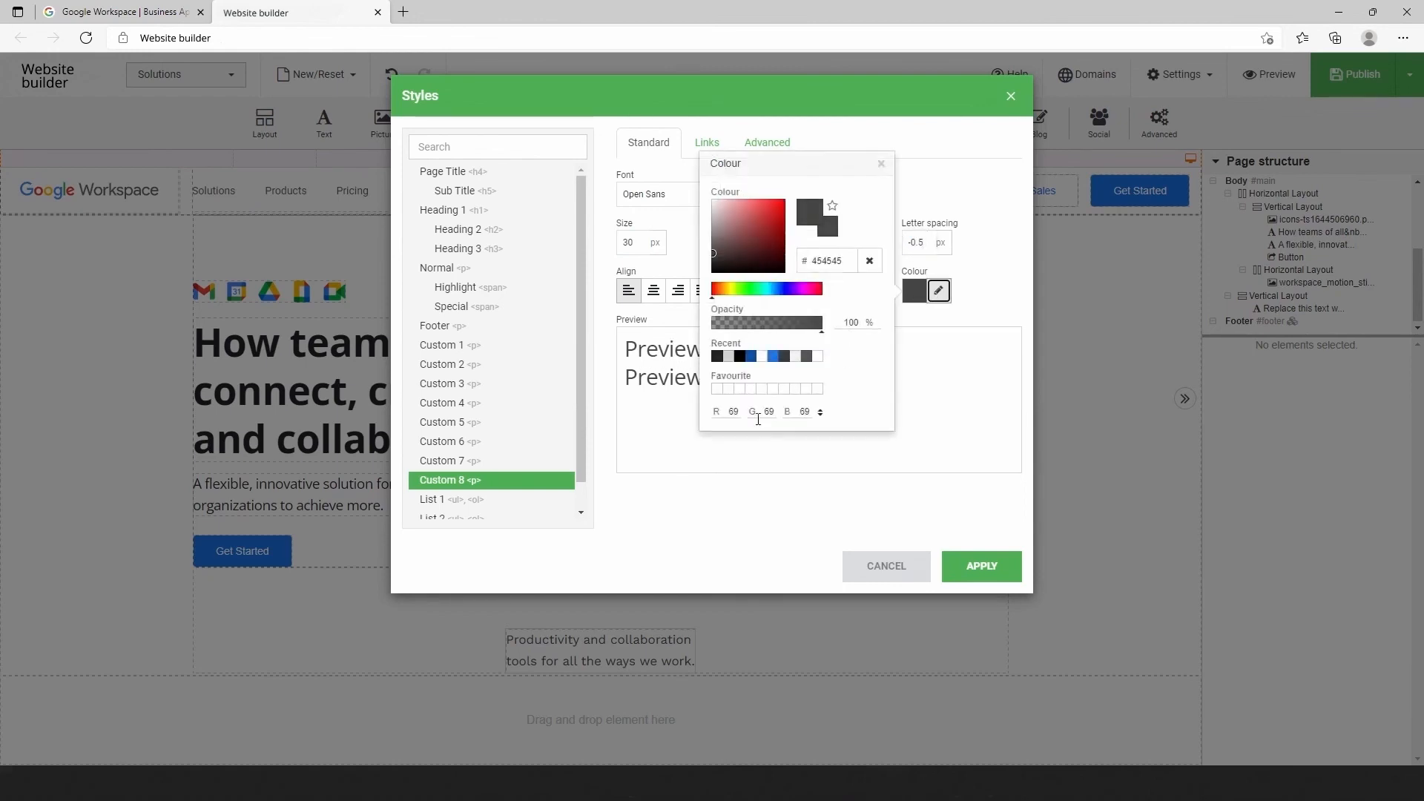
{"action": "left_click", "coordinate": [718, 357]}
{"action": "left_click", "coordinate": [982, 566]}
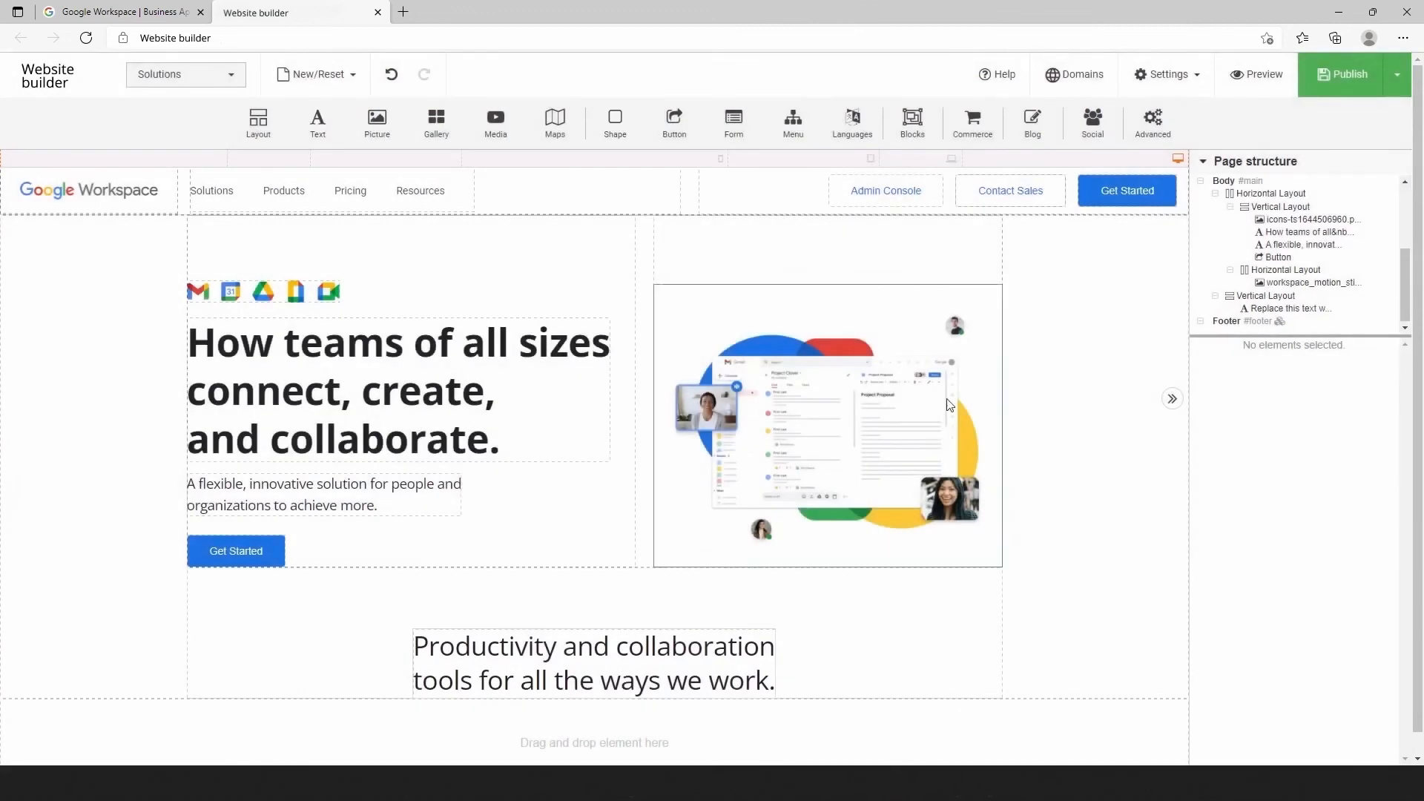
Make the whole "Productivity and collaboration" heading bold and finish editing the text
{"action": "double_click", "coordinate": [680, 680]}
{"action": "key", "text": "ctrl+a"}
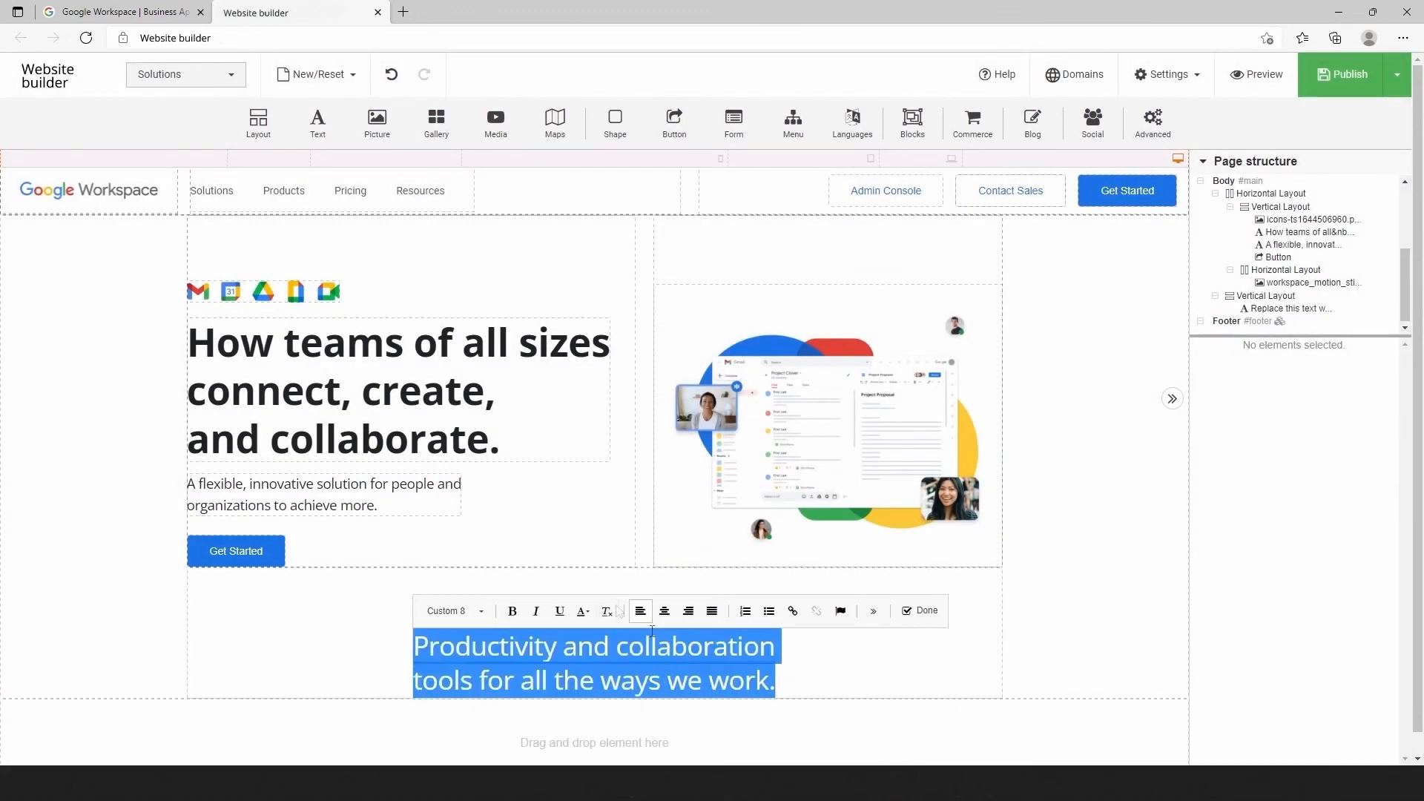
{"action": "left_click", "coordinate": [495, 610]}
{"action": "left_click", "coordinate": [820, 676]}
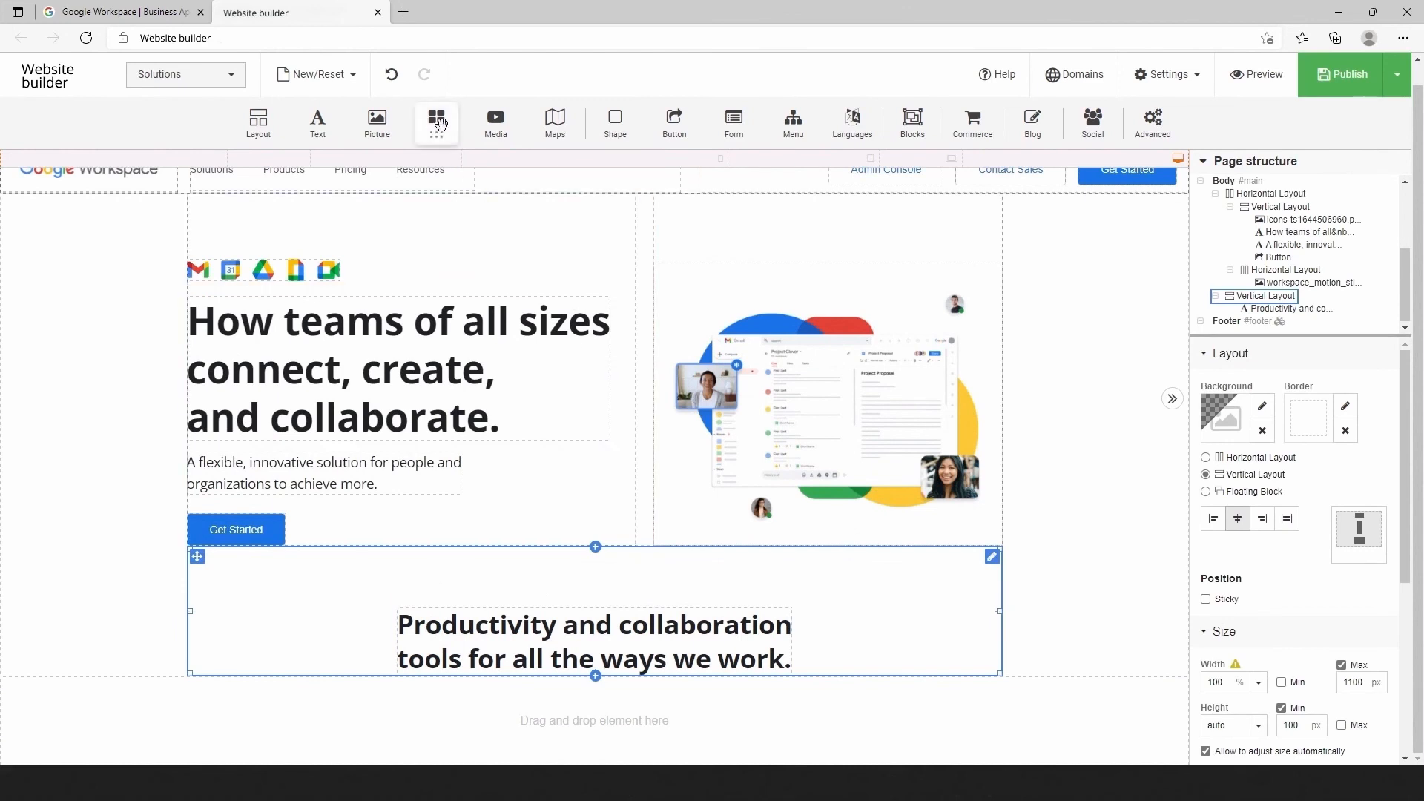
Add a Video element below the "Productivity and collaboration" heading and replace its sample clip with the uploaded 14786_Hom... video
{"action": "left_click_drag", "start_coordinate": [495, 120], "coordinate": [569, 687]}
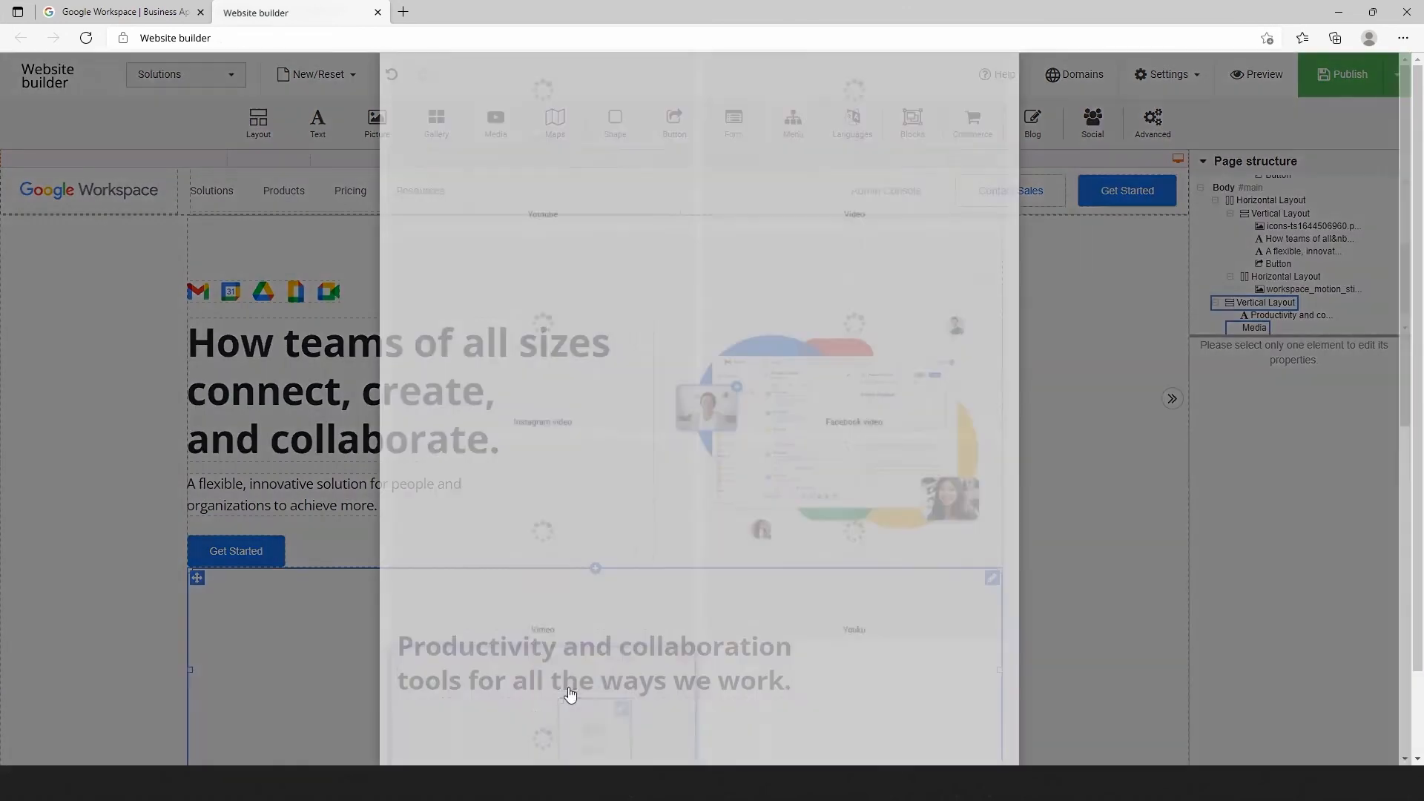
{"action": "left_click", "coordinate": [848, 321]}
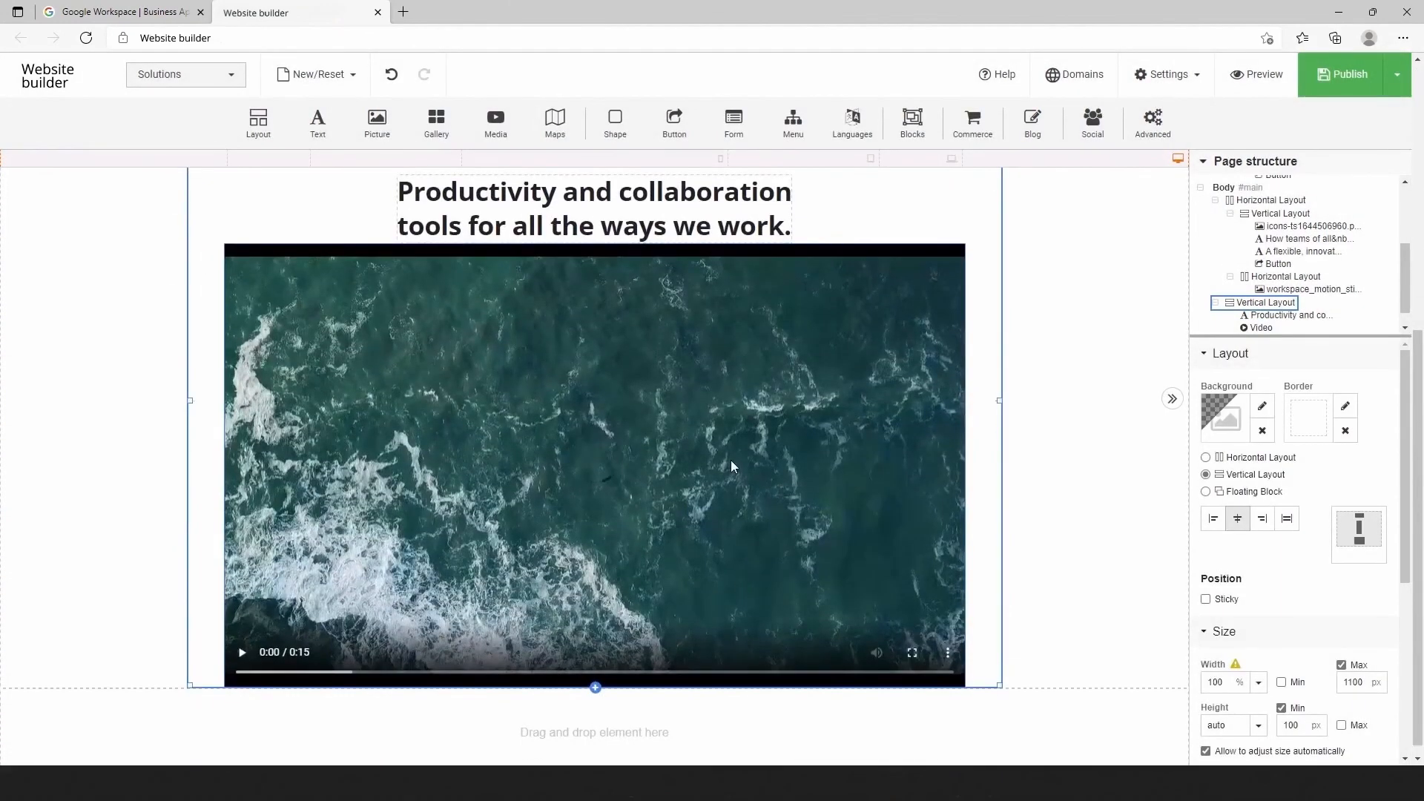
{"action": "left_click", "coordinate": [731, 459]}
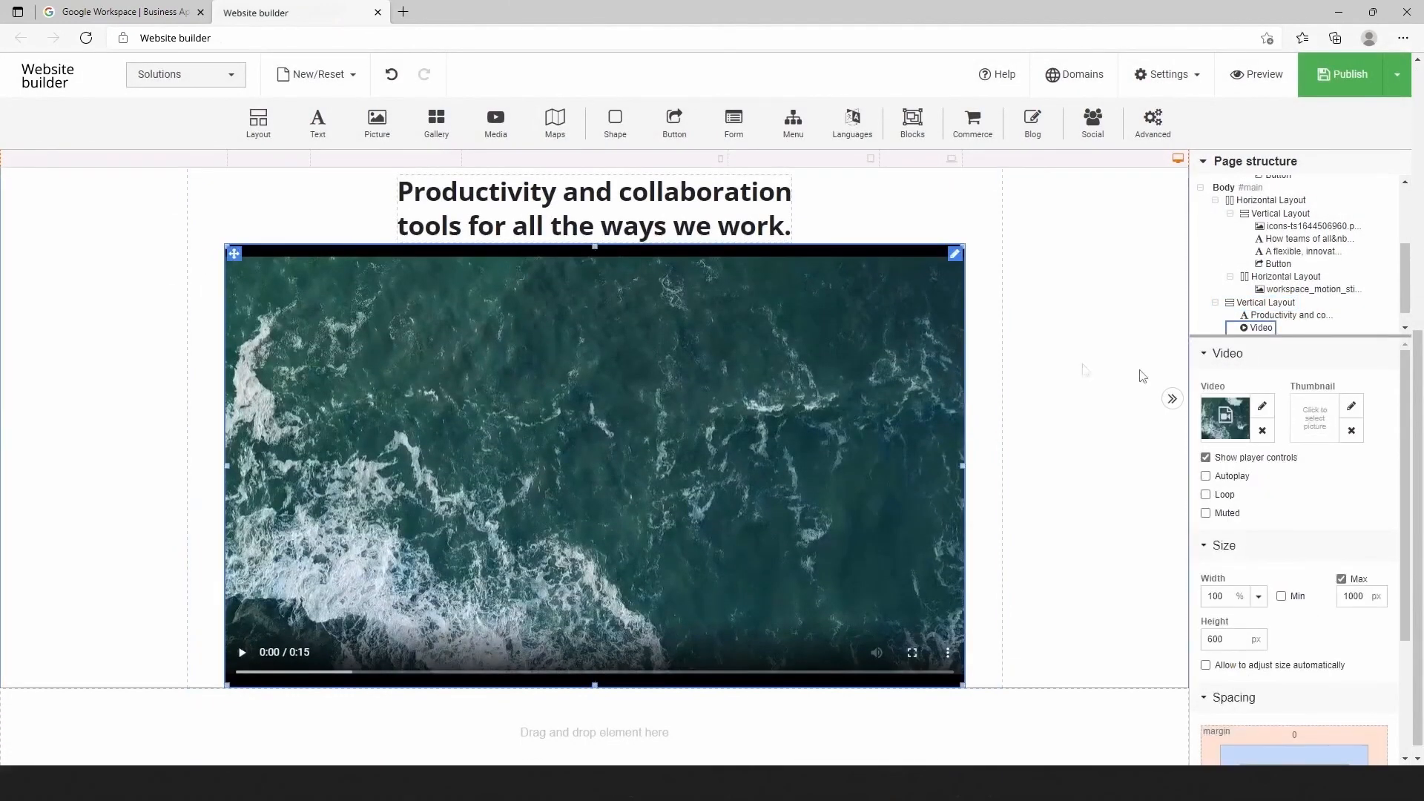
{"action": "left_click", "coordinate": [1261, 406]}
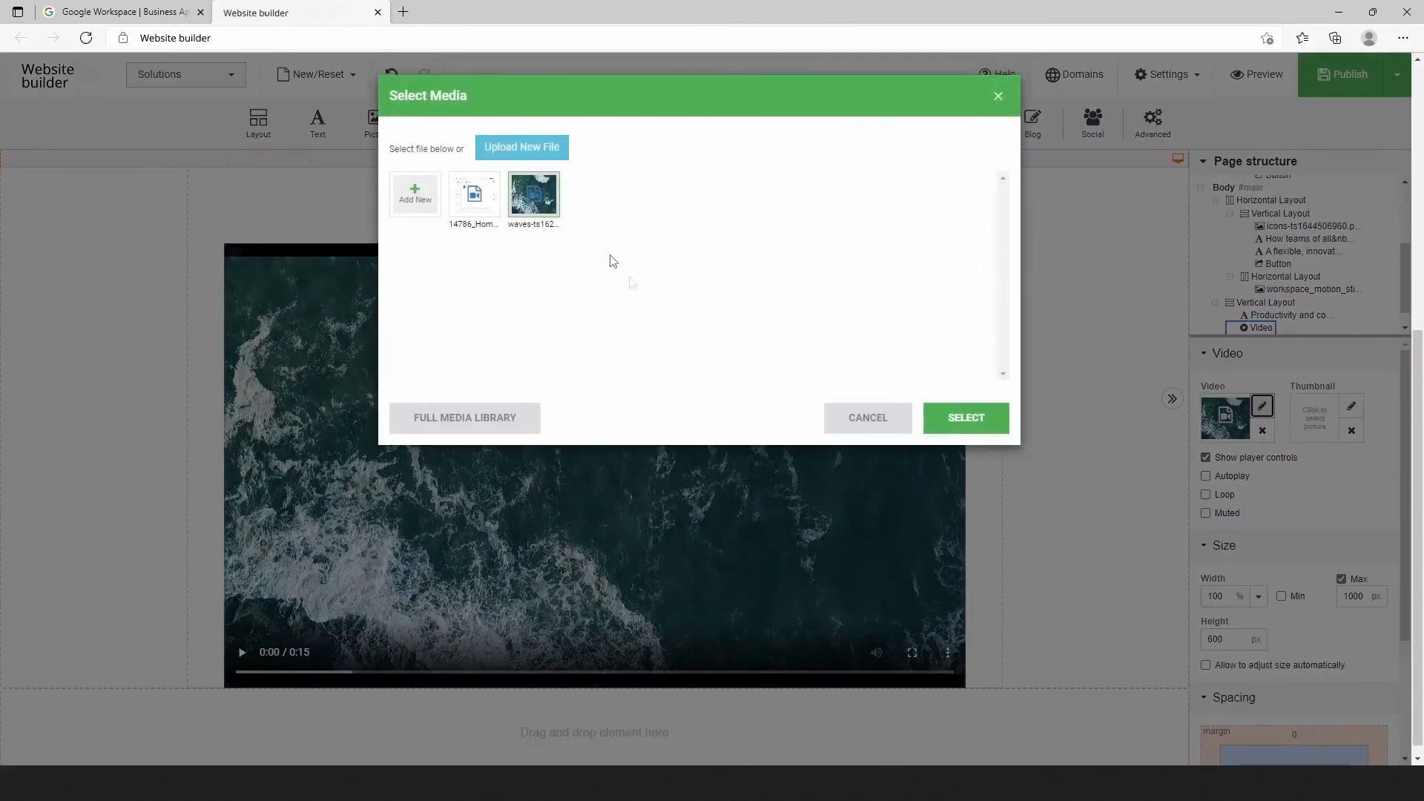
{"action": "left_click", "coordinate": [490, 214]}
{"action": "left_click", "coordinate": [966, 417]}
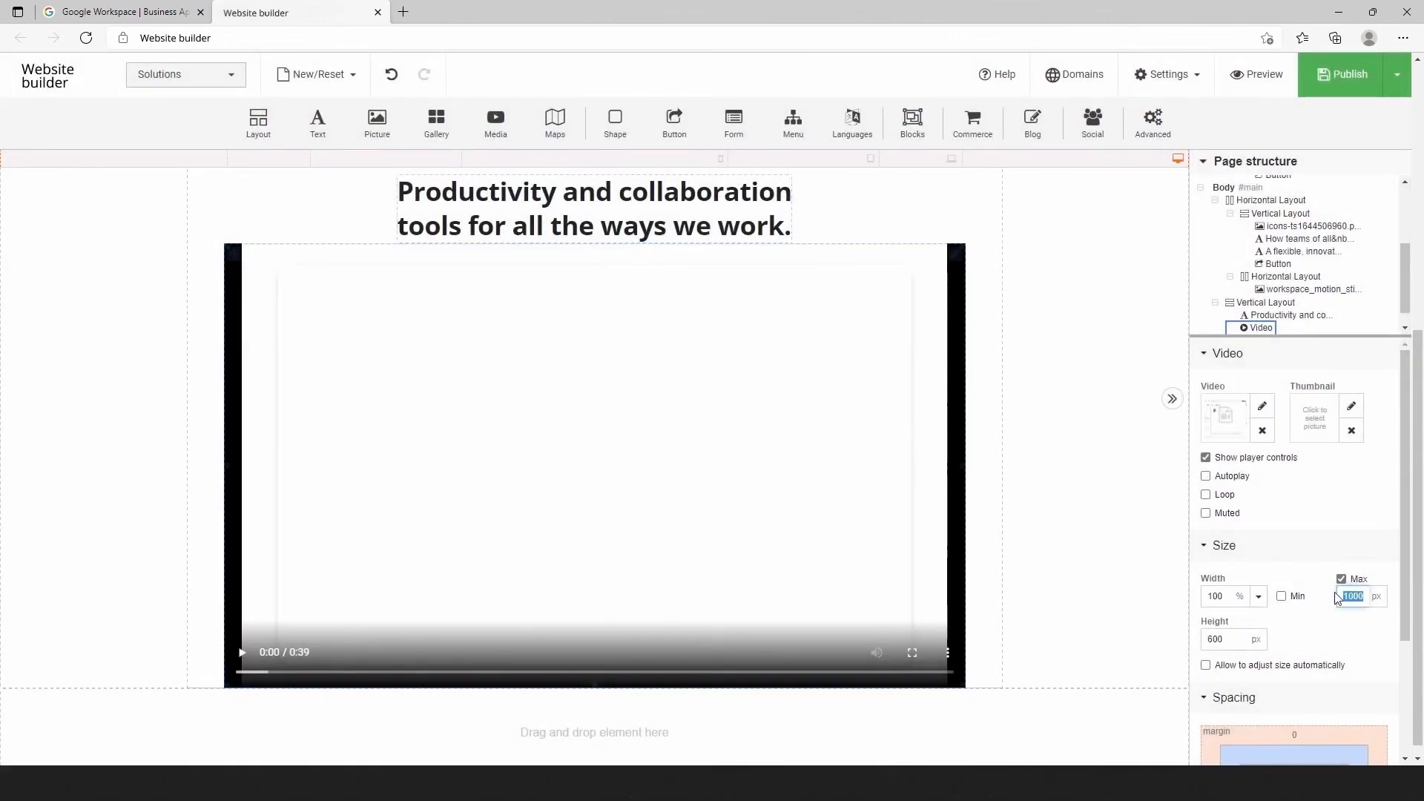
Set the video's maximum width to 950 px and top margin to 20, turn on autoplay, and check the playing video on the page
{"action": "type", "text": "950"}
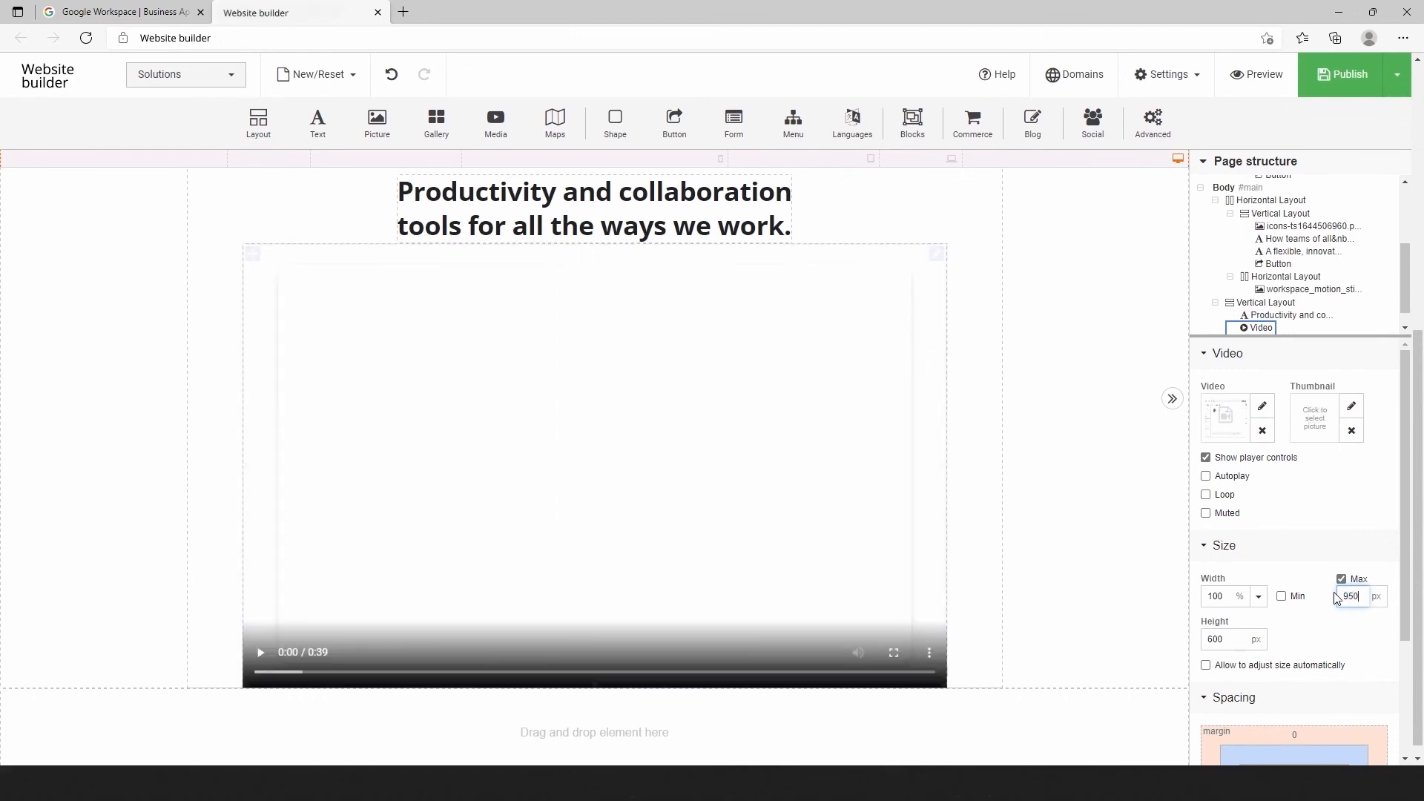
{"action": "left_click", "coordinate": [1306, 737]}
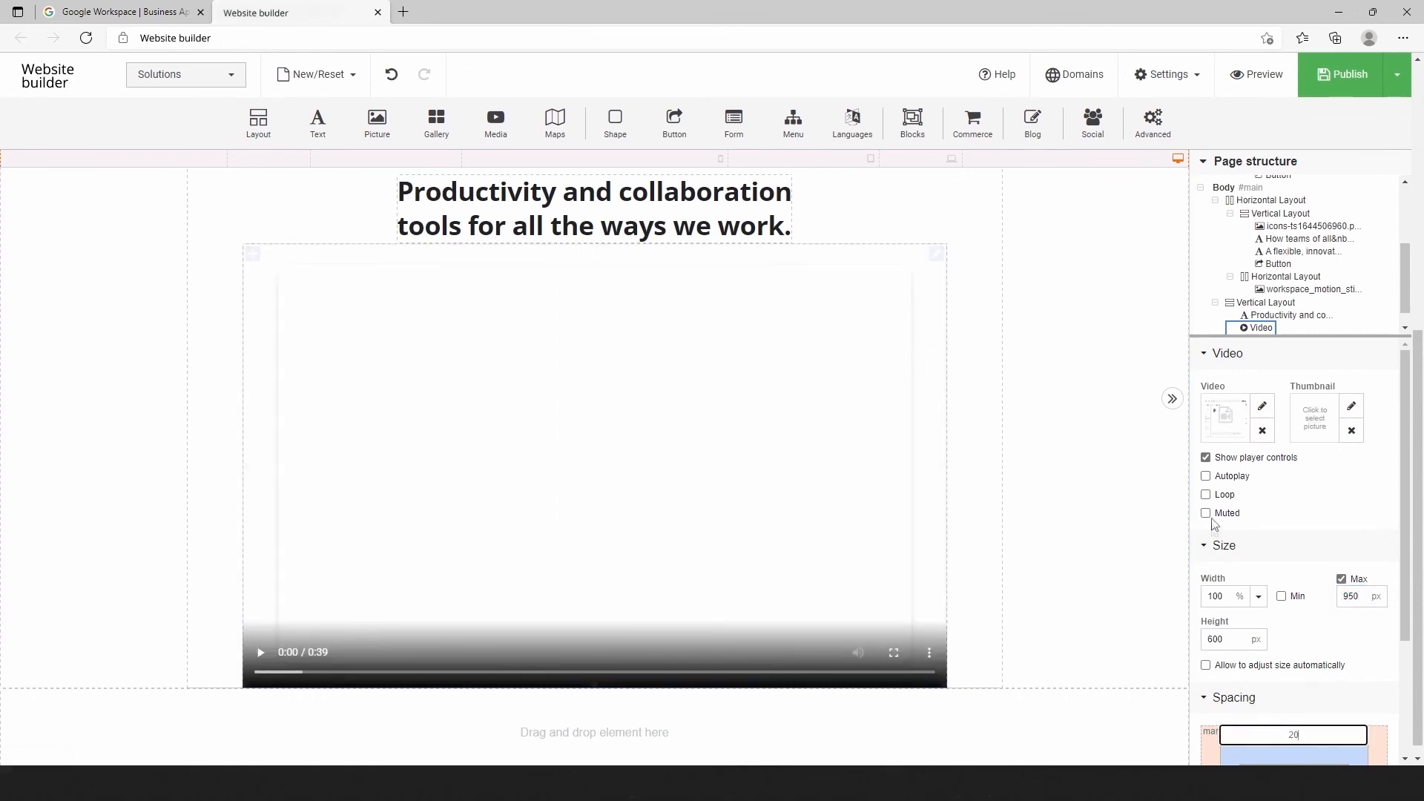
{"action": "left_click", "coordinate": [1206, 476]}
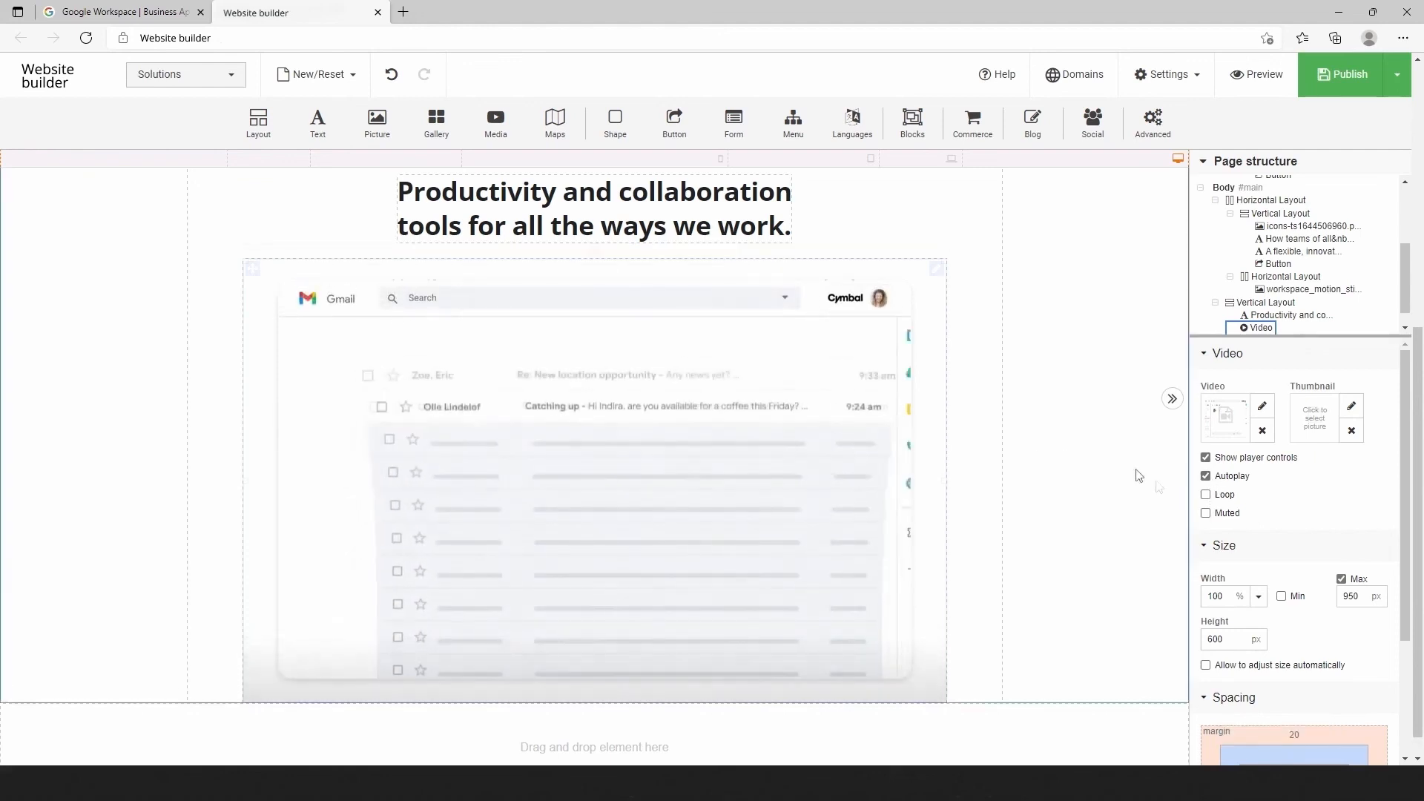
{"action": "scroll", "coordinate": [912, 446], "scroll_direction": "up", "scroll_amount": 2}
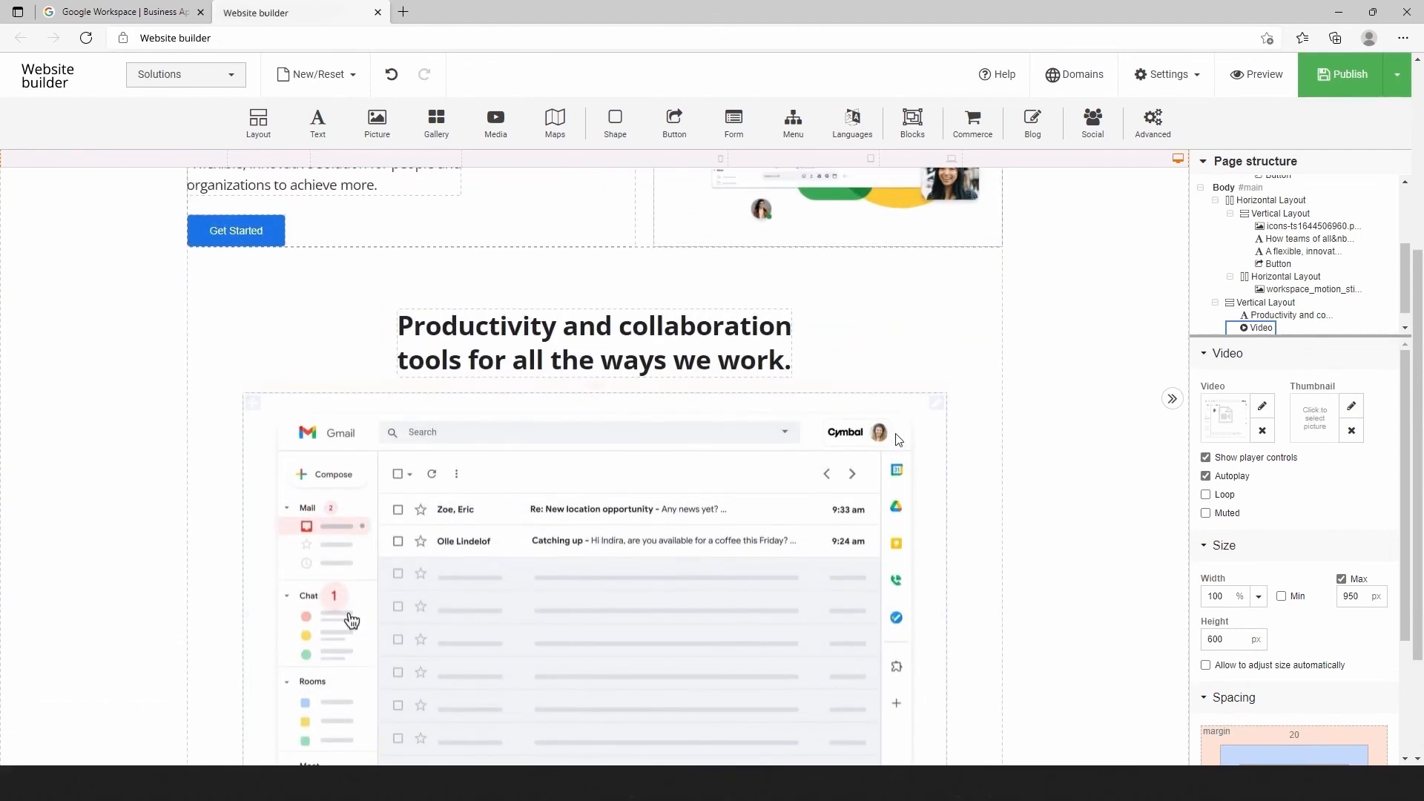
{"action": "scroll", "coordinate": [916, 445], "scroll_direction": "down", "scroll_amount": 2}
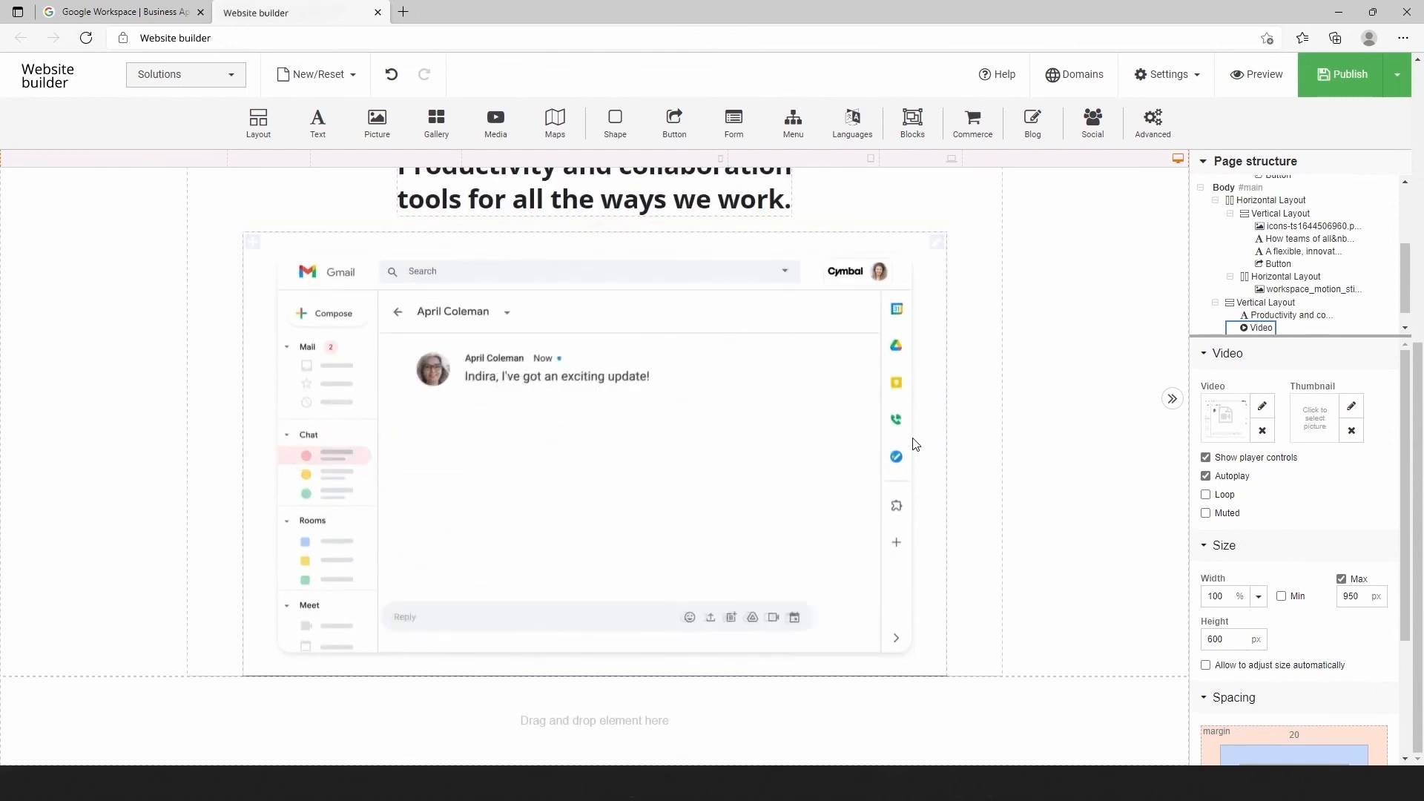
{"action": "scroll", "coordinate": [912, 444], "scroll_direction": "up", "scroll_amount": 3}
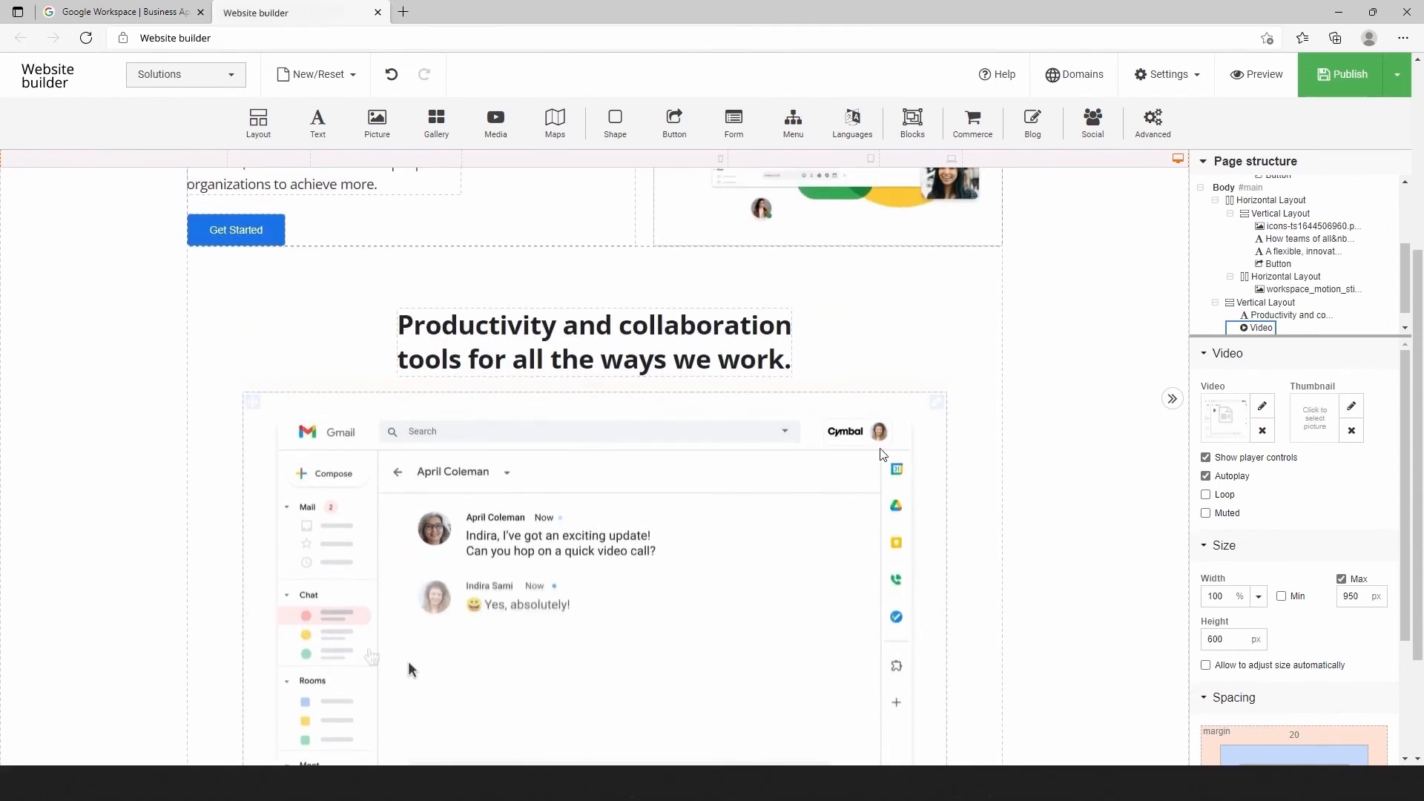
Preview the recreated page, then switch to the original Google Workspace site and examine its hero and productivity section for comparison
{"action": "scroll", "coordinate": [882, 452], "scroll_direction": "up", "scroll_amount": 3}
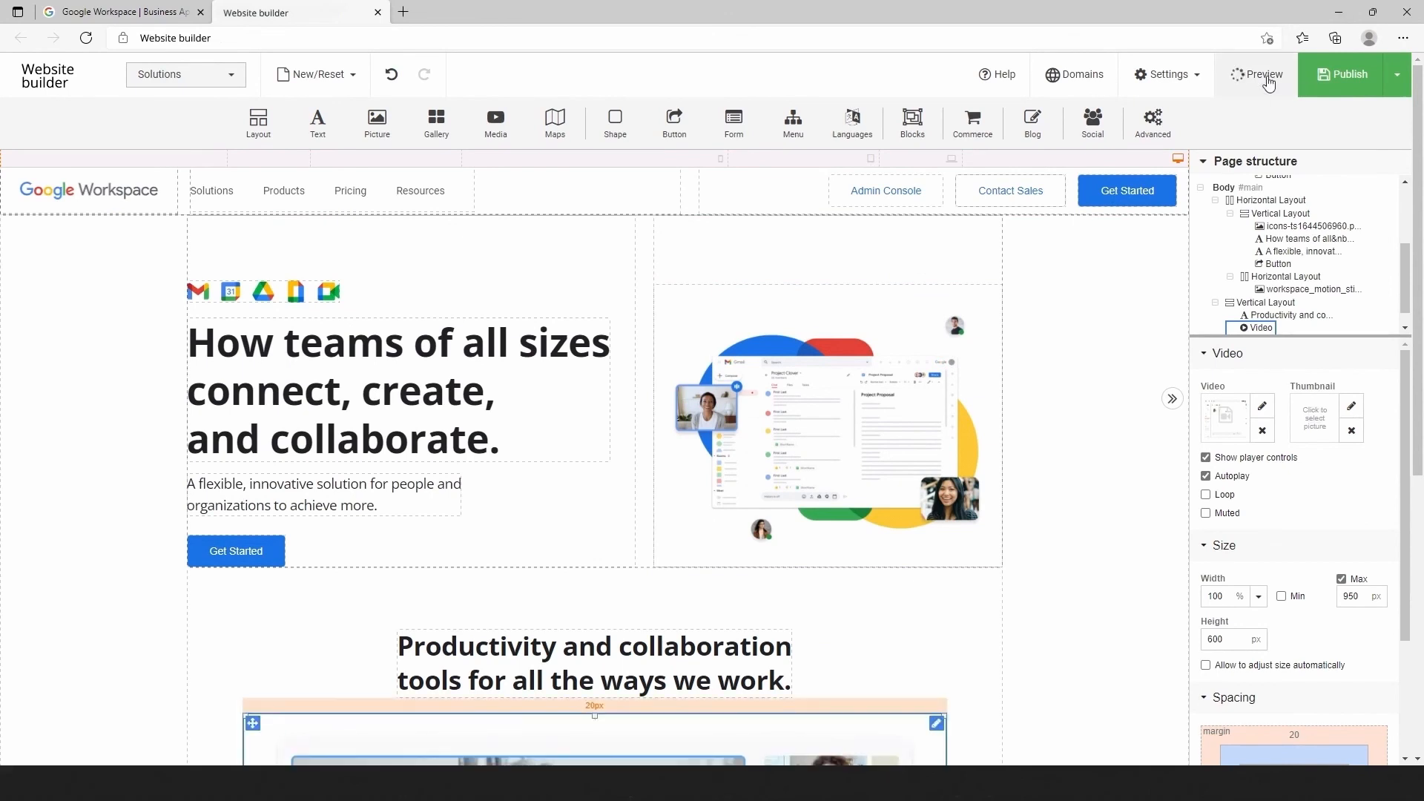
{"action": "left_click", "coordinate": [1257, 74]}
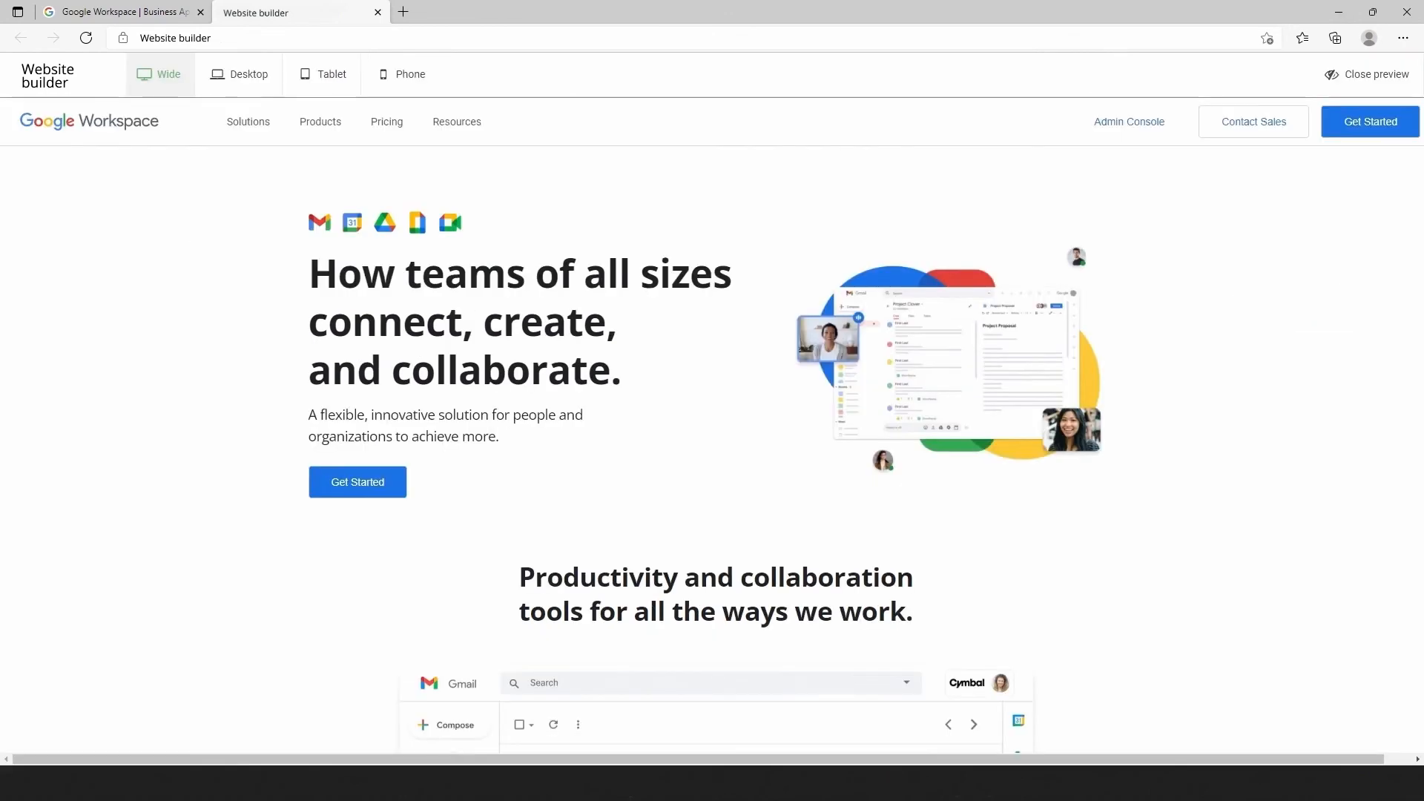
{"action": "left_click", "coordinate": [172, 23]}
{"action": "scroll", "coordinate": [337, 193], "scroll_direction": "down", "scroll_amount": 3}
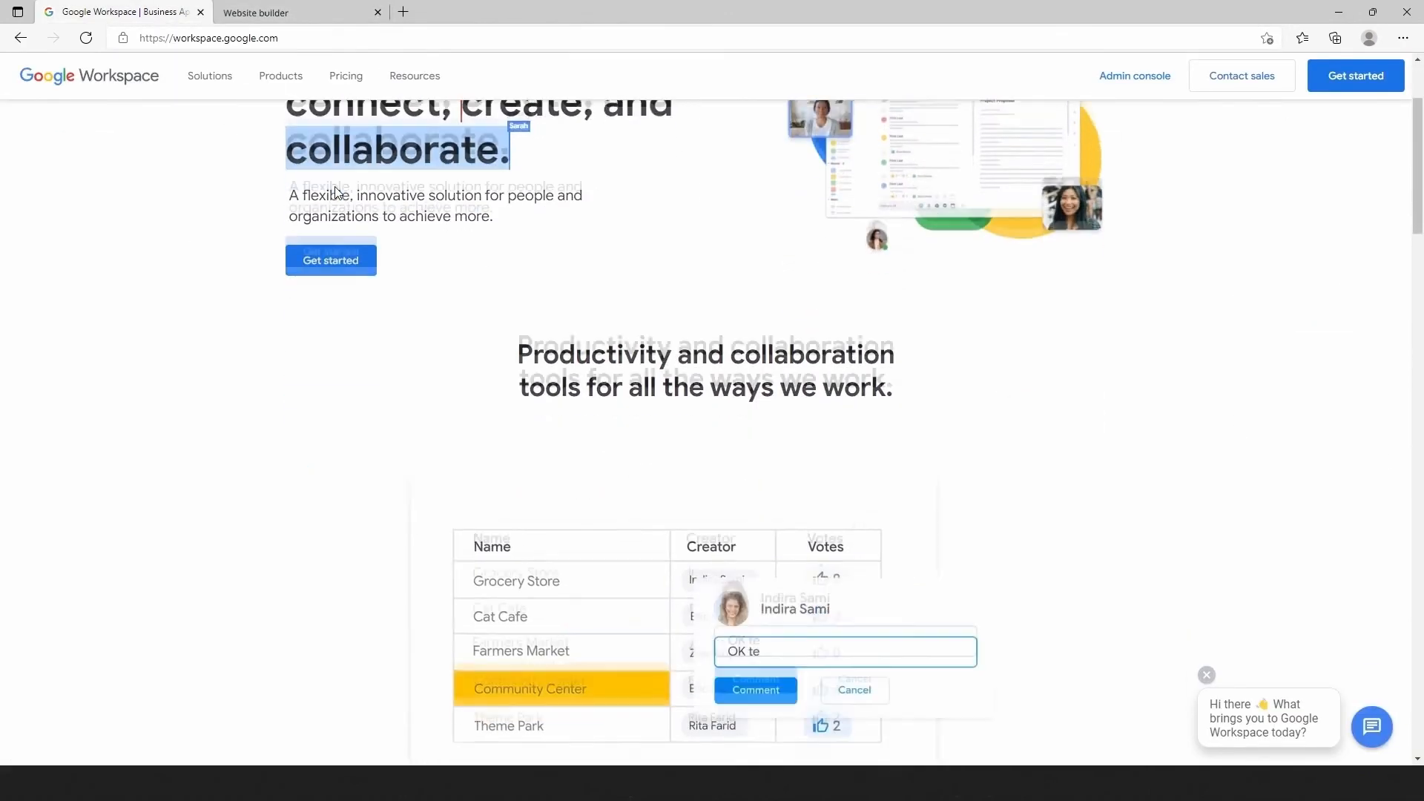
{"action": "scroll", "coordinate": [335, 193], "scroll_direction": "down", "scroll_amount": 1}
{"action": "scroll", "coordinate": [336, 193], "scroll_direction": "down", "scroll_amount": 1}
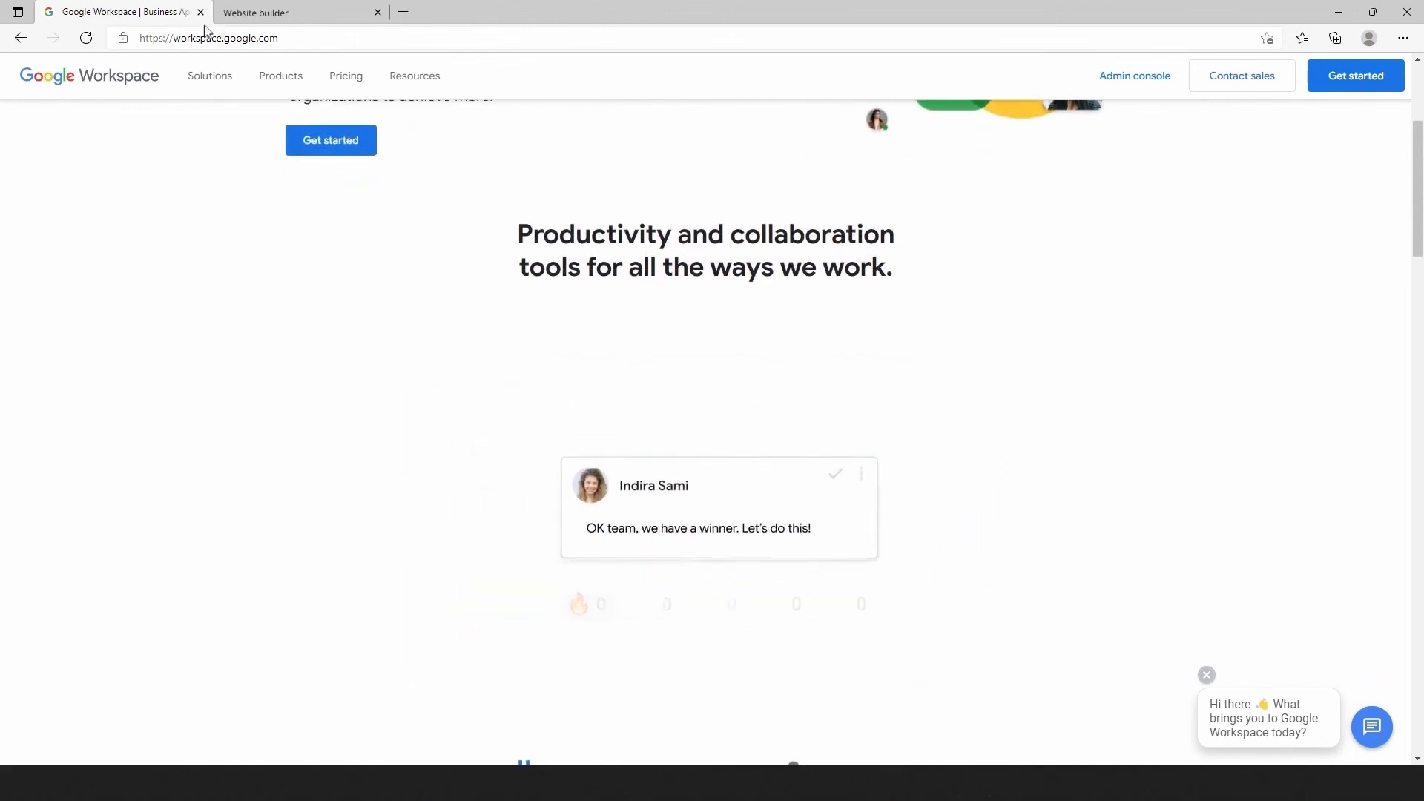
Return to the website builder's preview and compare its hero, productivity heading and autoplaying video with the original site
{"action": "left_click", "coordinate": [254, 16]}
{"action": "scroll", "coordinate": [475, 248], "scroll_direction": "down", "scroll_amount": 3}
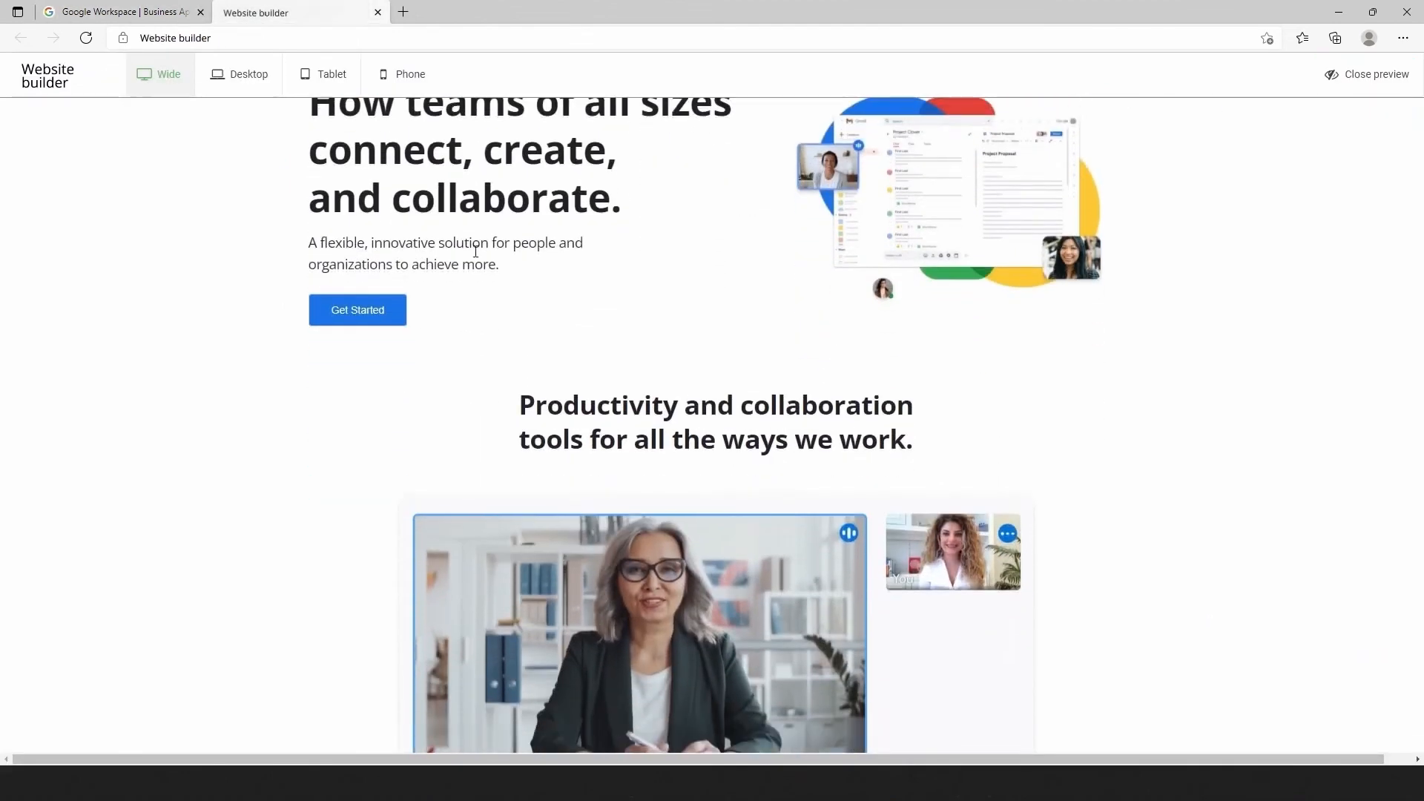
{"action": "scroll", "coordinate": [475, 251], "scroll_direction": "down", "scroll_amount": 3}
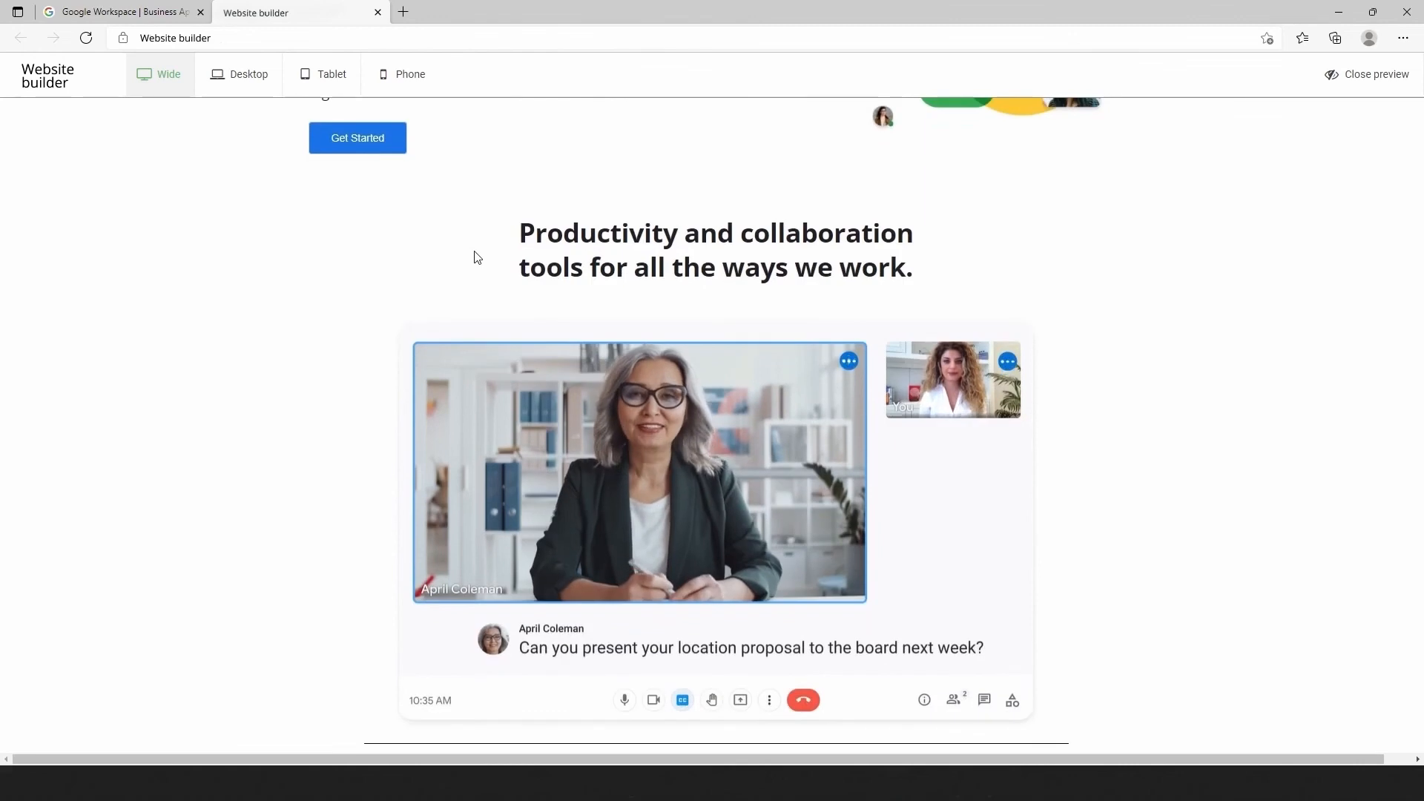
{"action": "scroll", "coordinate": [477, 256], "scroll_direction": "up", "scroll_amount": 5}
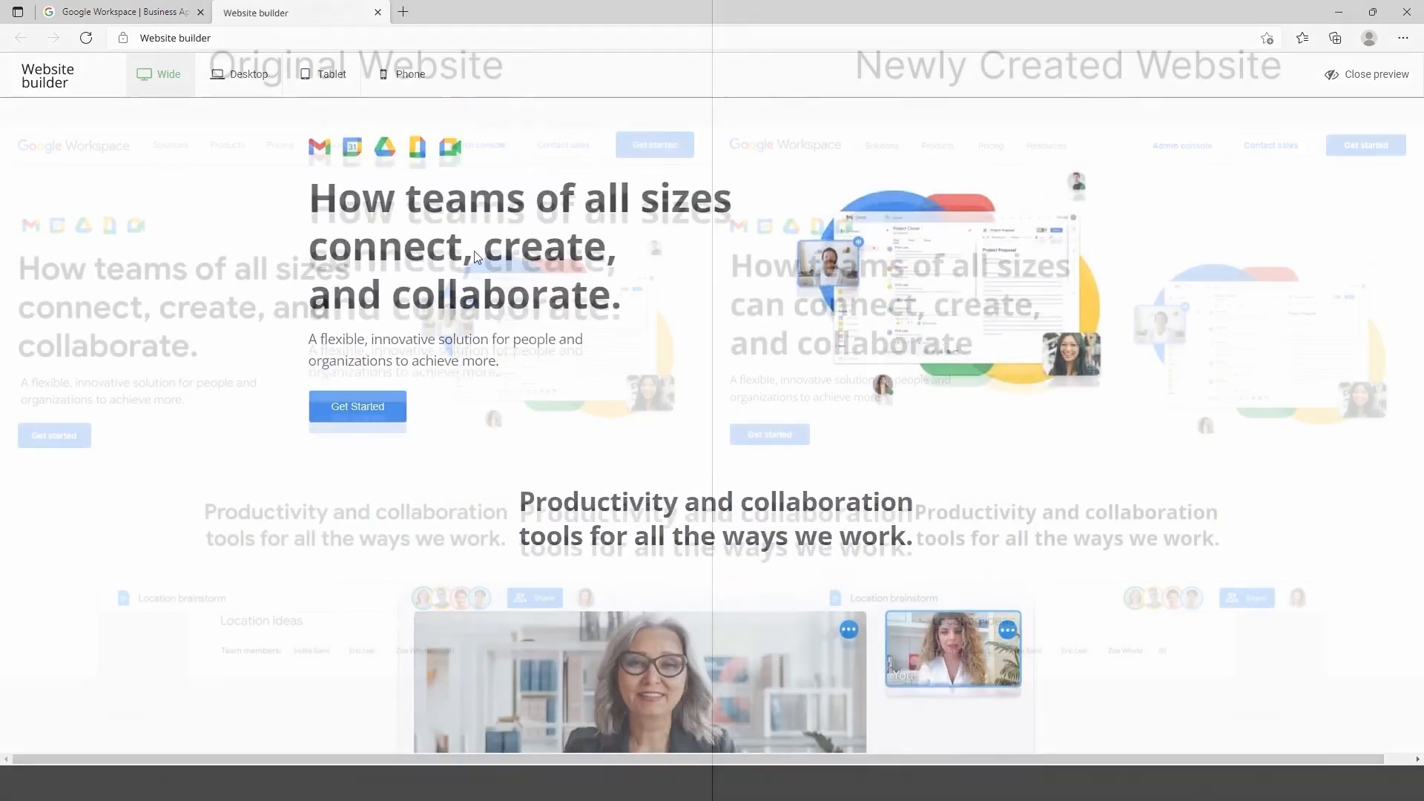